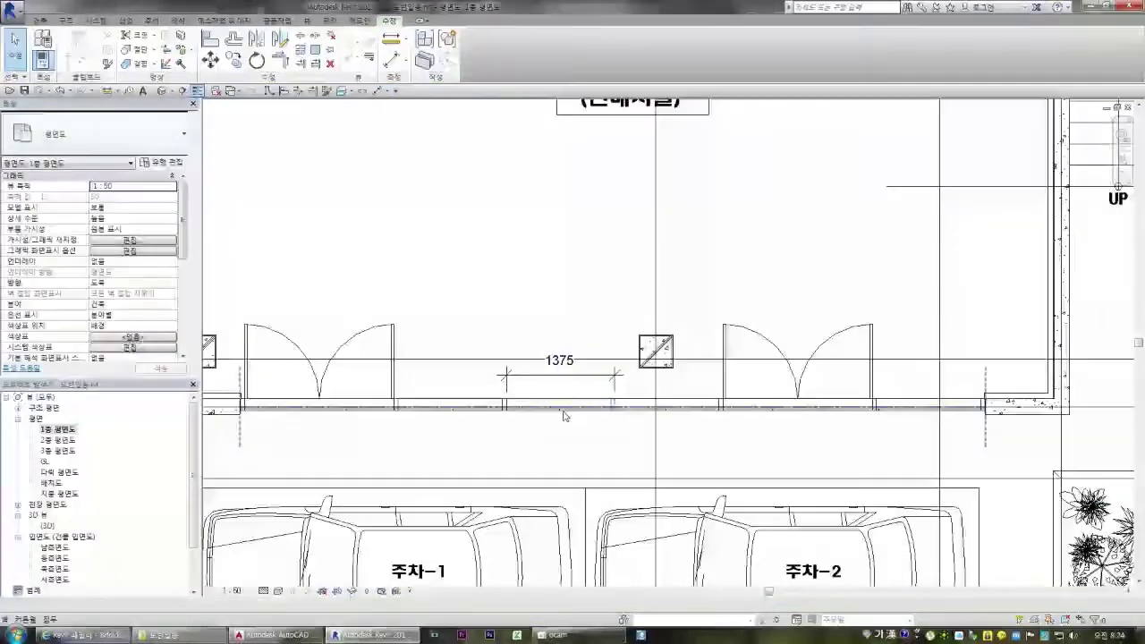
# - Change the vertical grid spacing in the type properties of the storefront curtain wall facing the parking spaces
pyautogui.moveTo(182, 251); pyautogui.dragTo(167, 217)
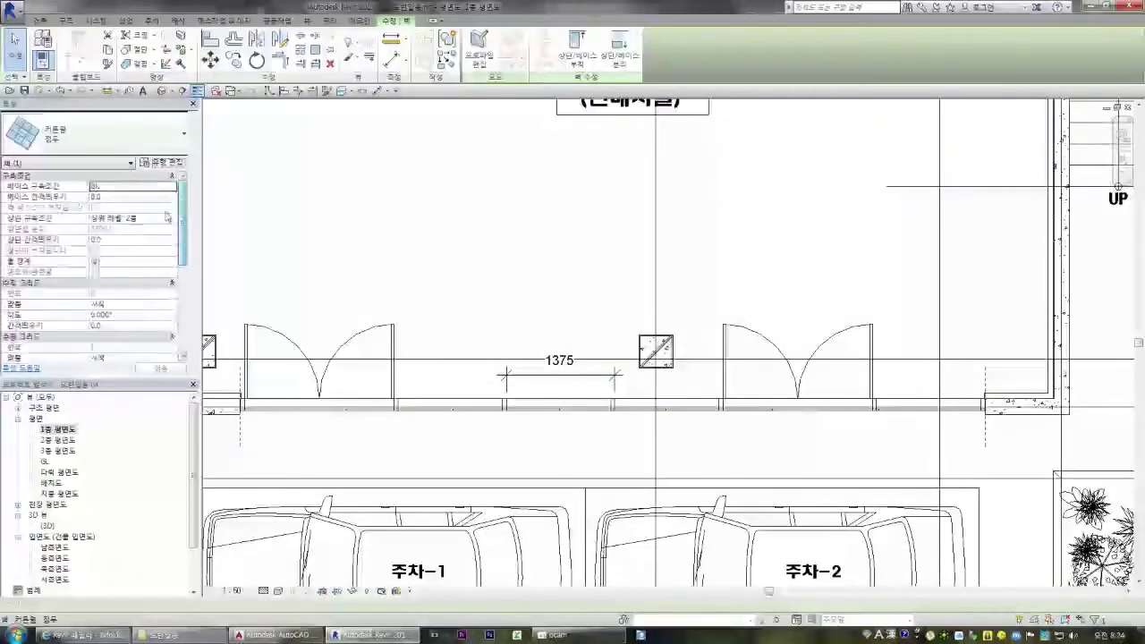
pyautogui.click(168, 163)
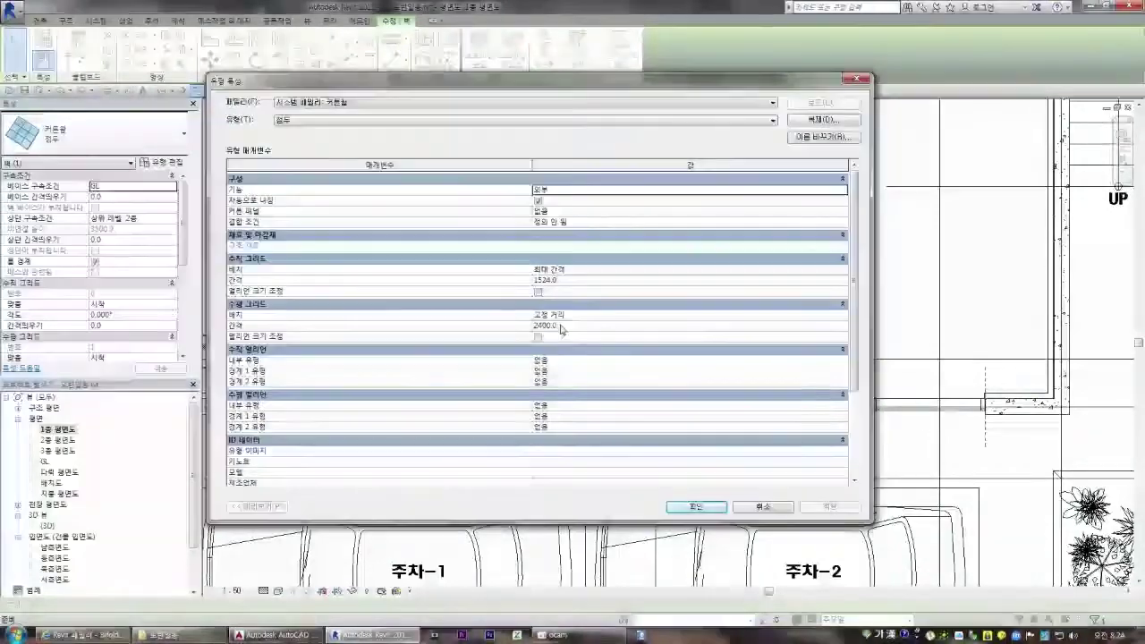
pyautogui.click(567, 281)
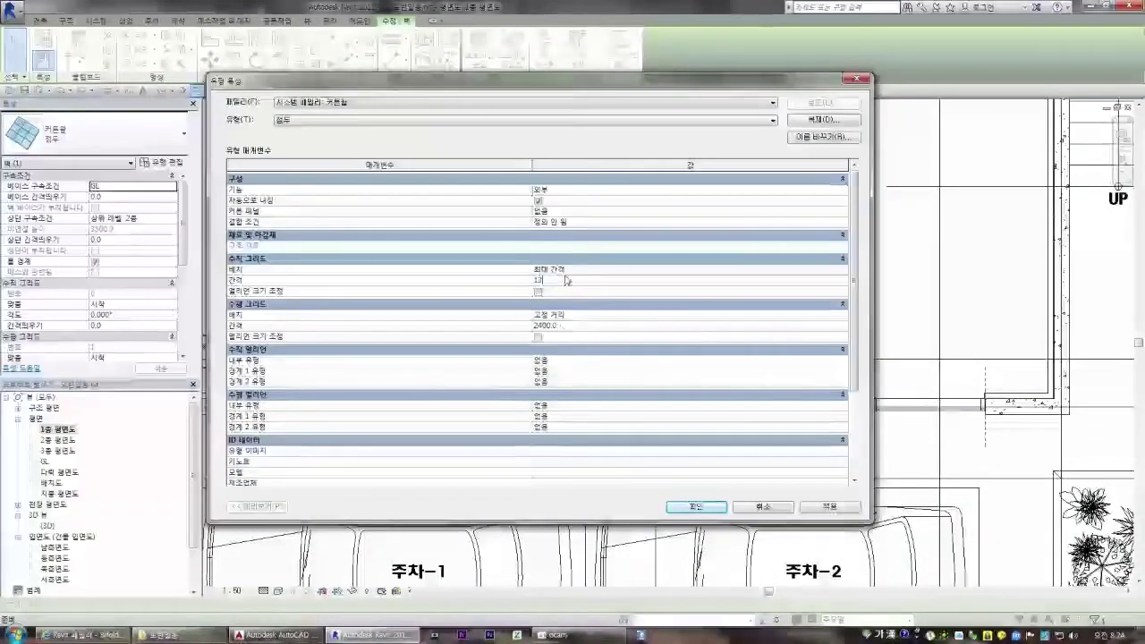
pyautogui.click(812, 511)
pyautogui.click(696, 507)
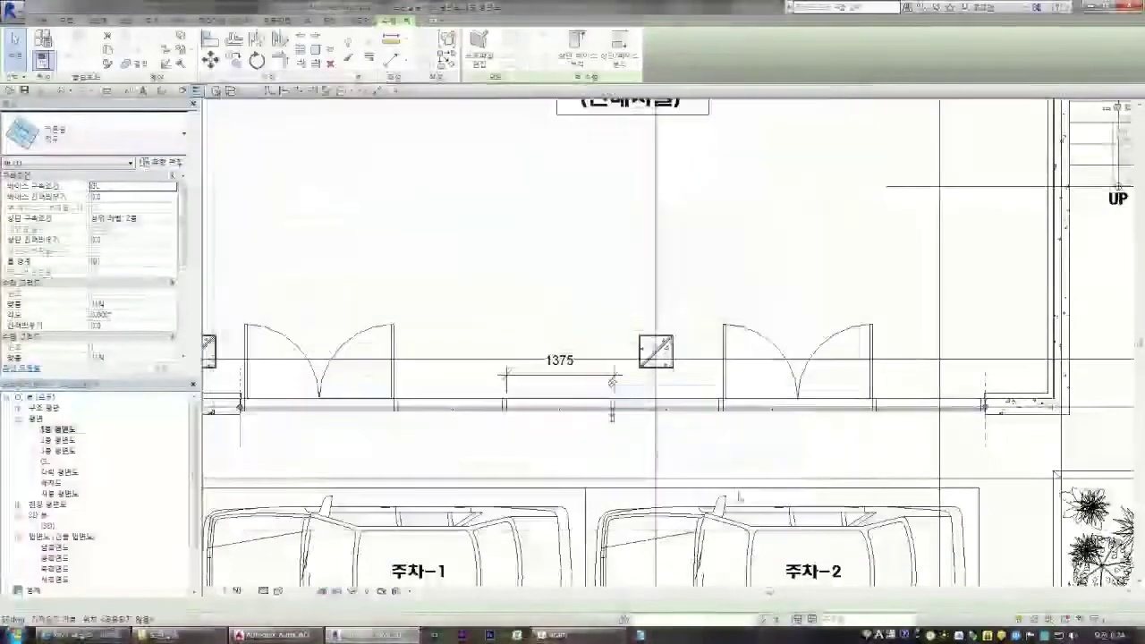
# - Open the 3D view and examine the curtain wall's vertical grid layout from several angles
pyautogui.doubleClick(57, 526)
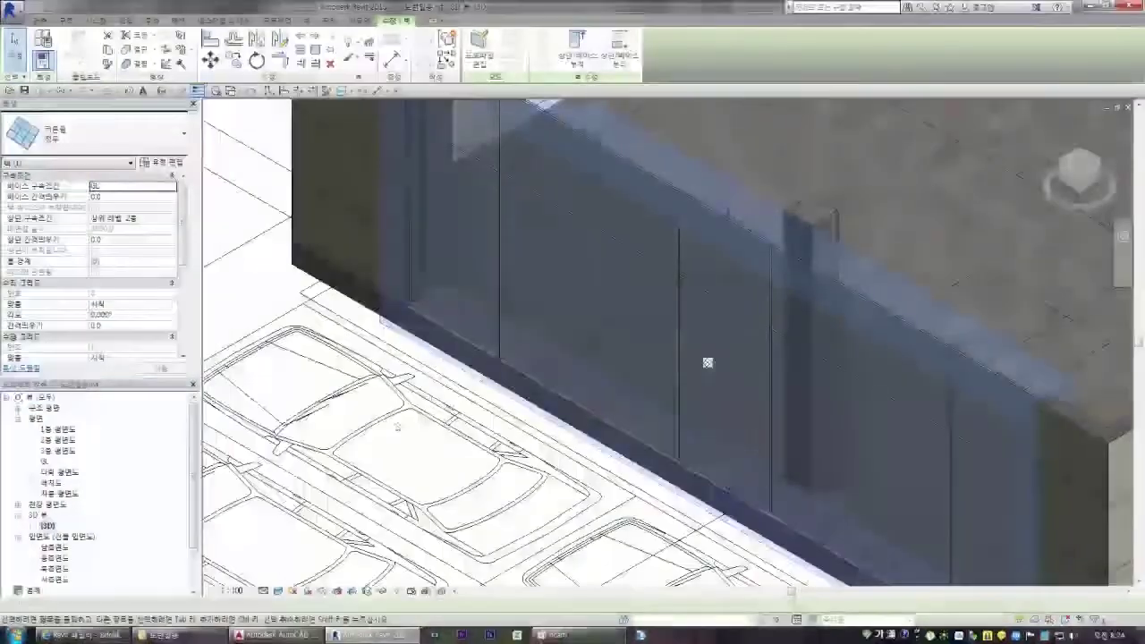
pyautogui.click(408, 427)
pyautogui.scroll(-2, 560, 308)
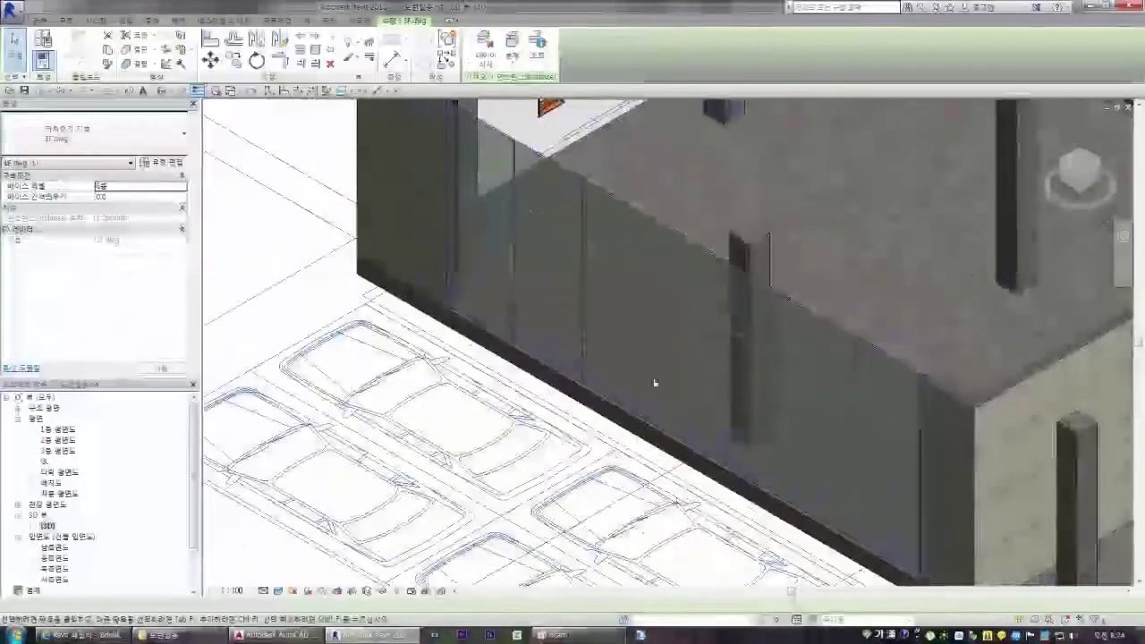
pyautogui.scroll(2, 661, 435)
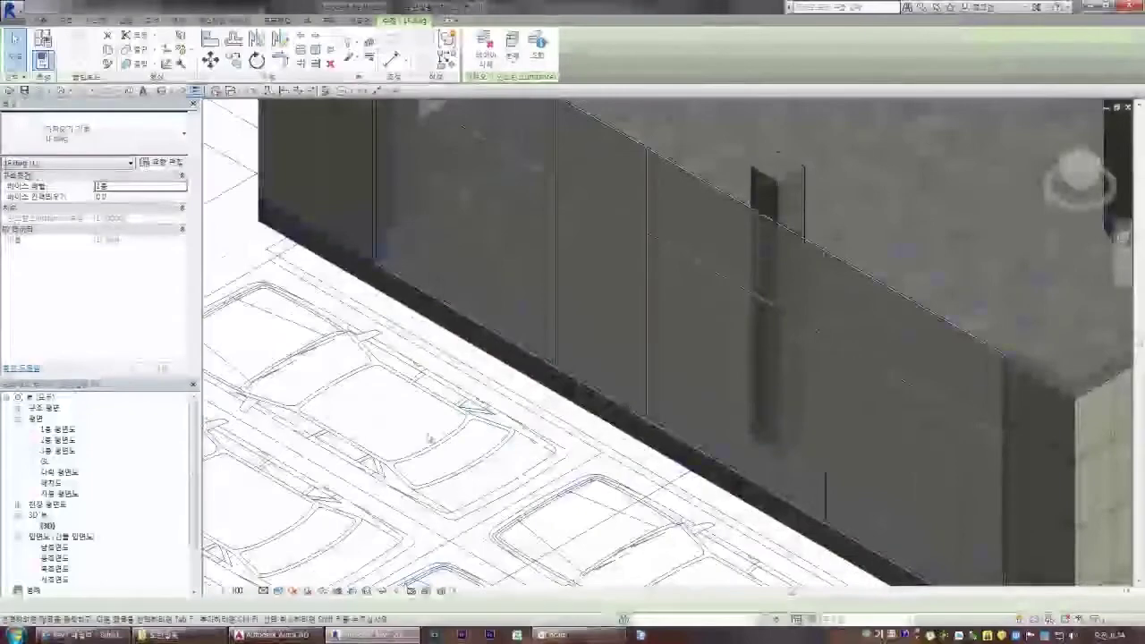
pyautogui.scroll(-1, 437, 407)
pyautogui.keyDown('shift'); pyautogui.moveTo(480, 427); pyautogui.dragTo(851, 425, button='middle'); pyautogui.keyUp('shift')
pyautogui.click(825, 371)
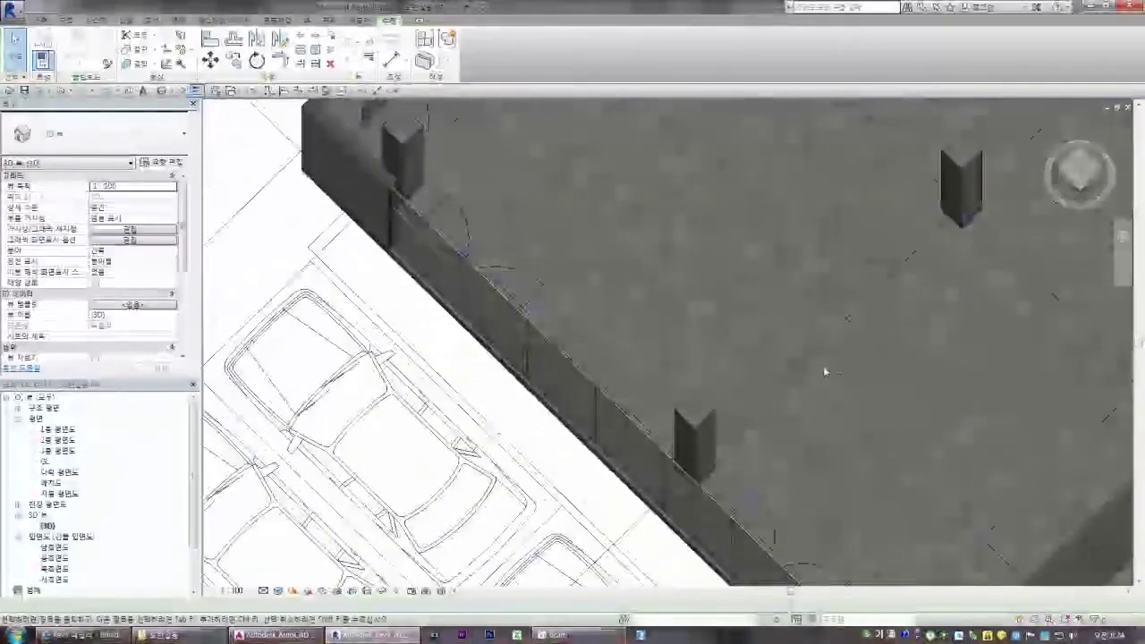
# - Open the 1층 평면도 floor plan and check the curtain grid line that crosses the first double door
pyautogui.doubleClick(57, 430)
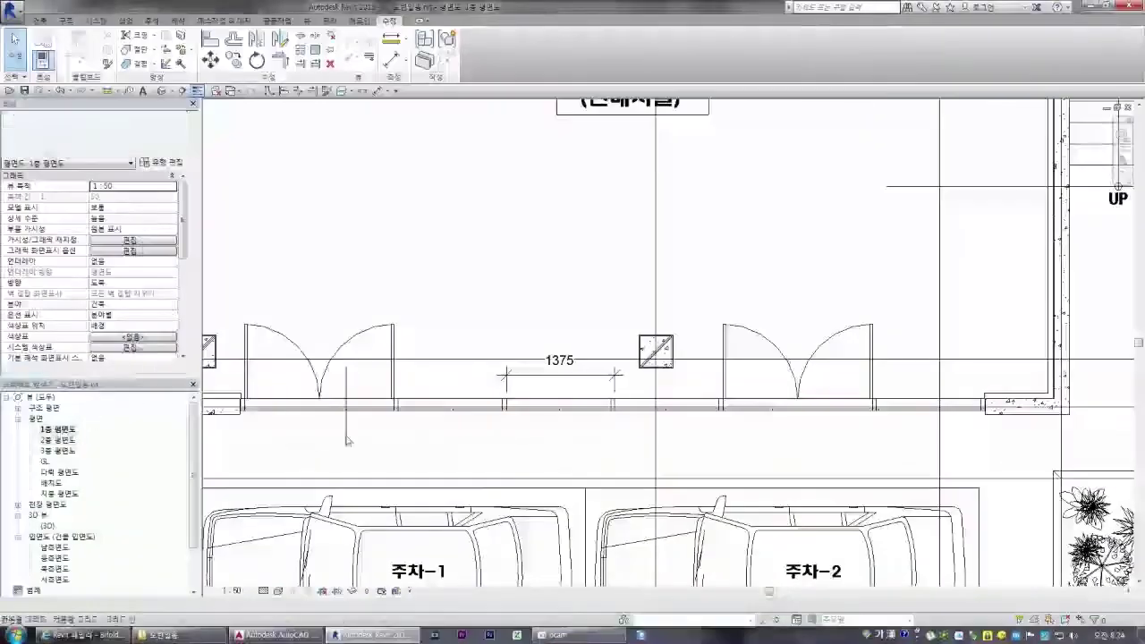
pyautogui.scroll(1, 377, 424)
pyautogui.scroll(-2, 346, 421)
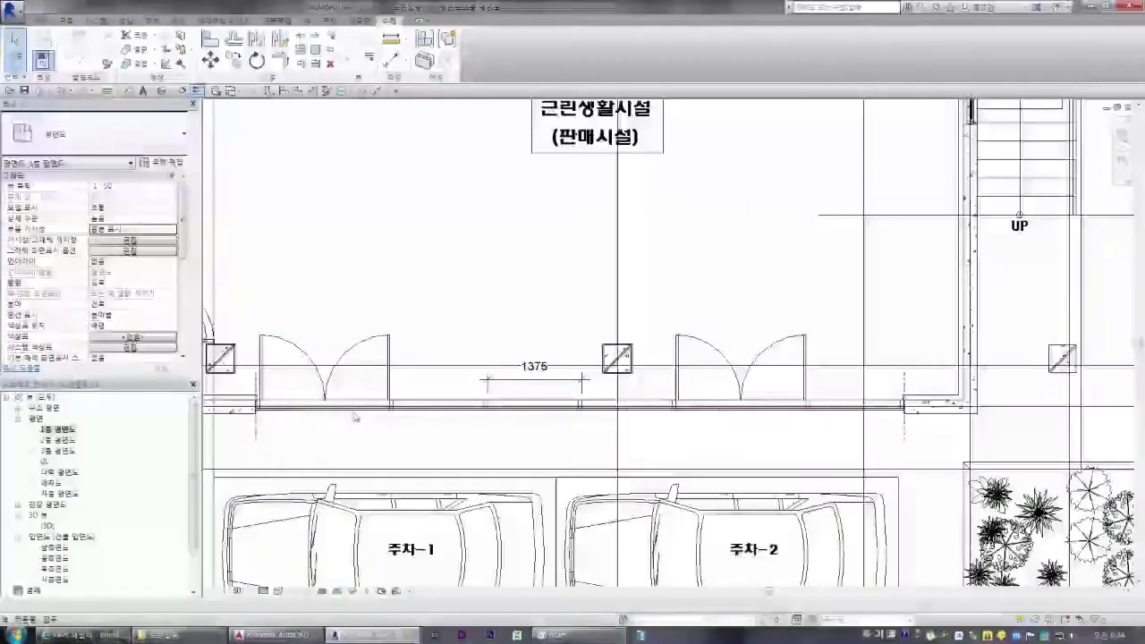
pyautogui.scroll(1, 322, 420)
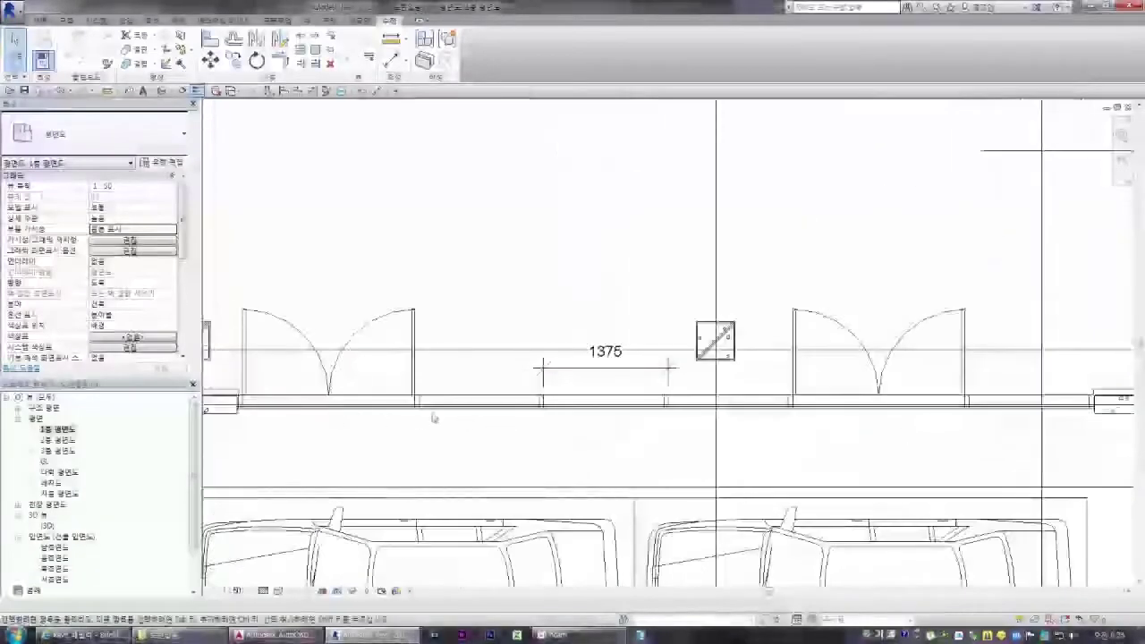
pyautogui.click(361, 413)
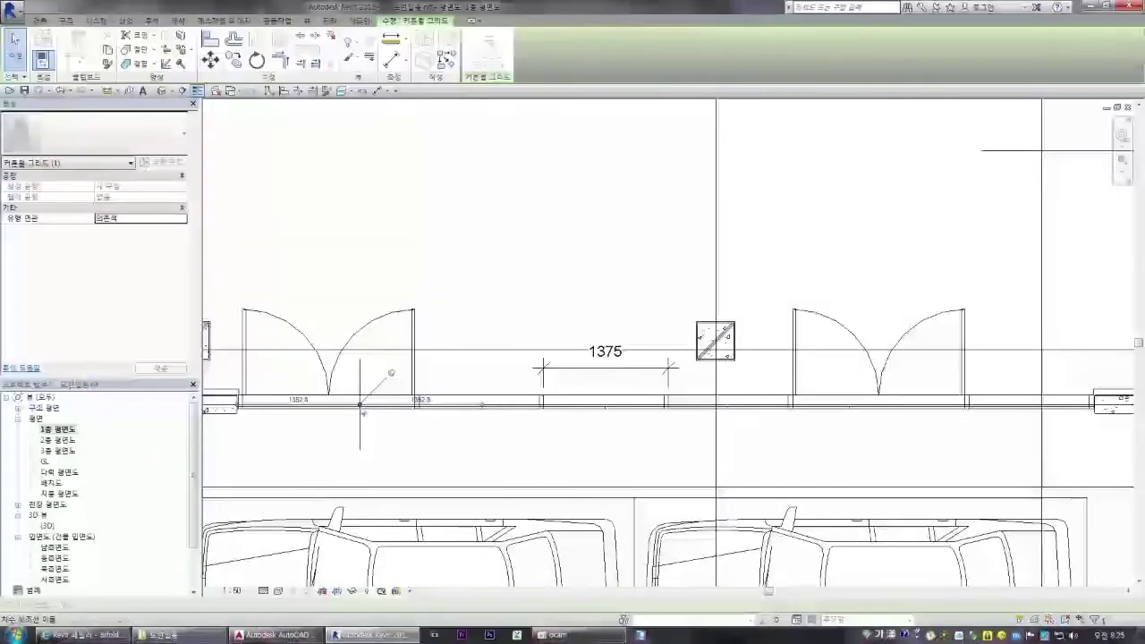
pyautogui.click(304, 447)
# - In the 3D view, remove the lower segment of the curtain wall's first vertical grid line
pyautogui.click(48, 527)
pyautogui.doubleClick(48, 526)
pyautogui.scroll(-5, 805, 255)
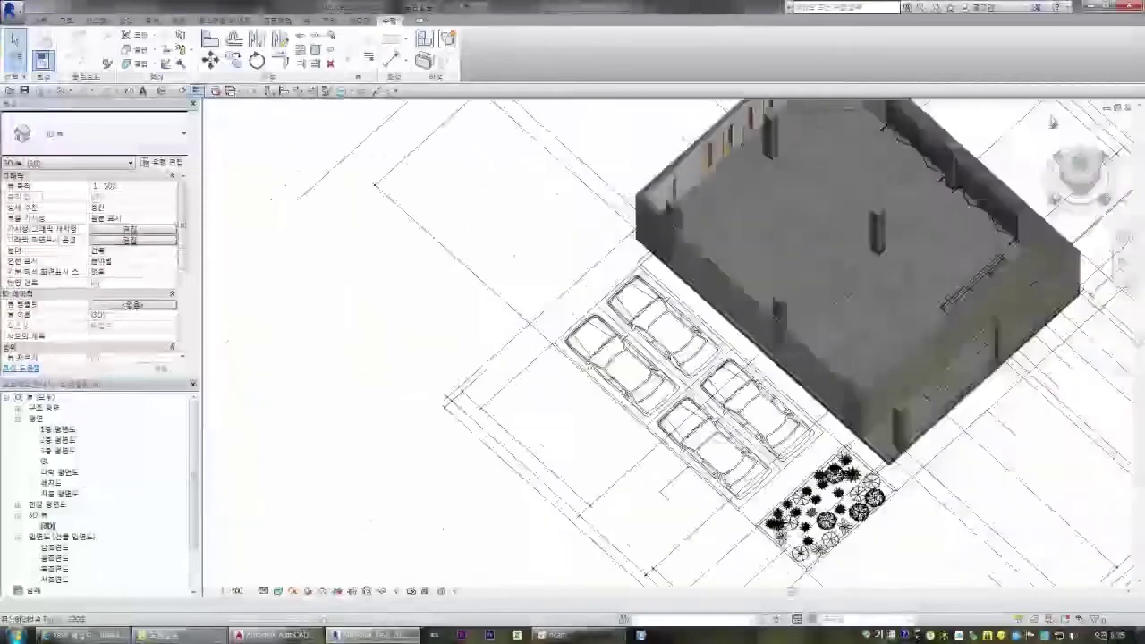
pyautogui.moveTo(881, 259); pyautogui.dragTo(739, 315, button='middle')
pyautogui.scroll(6, 739, 315)
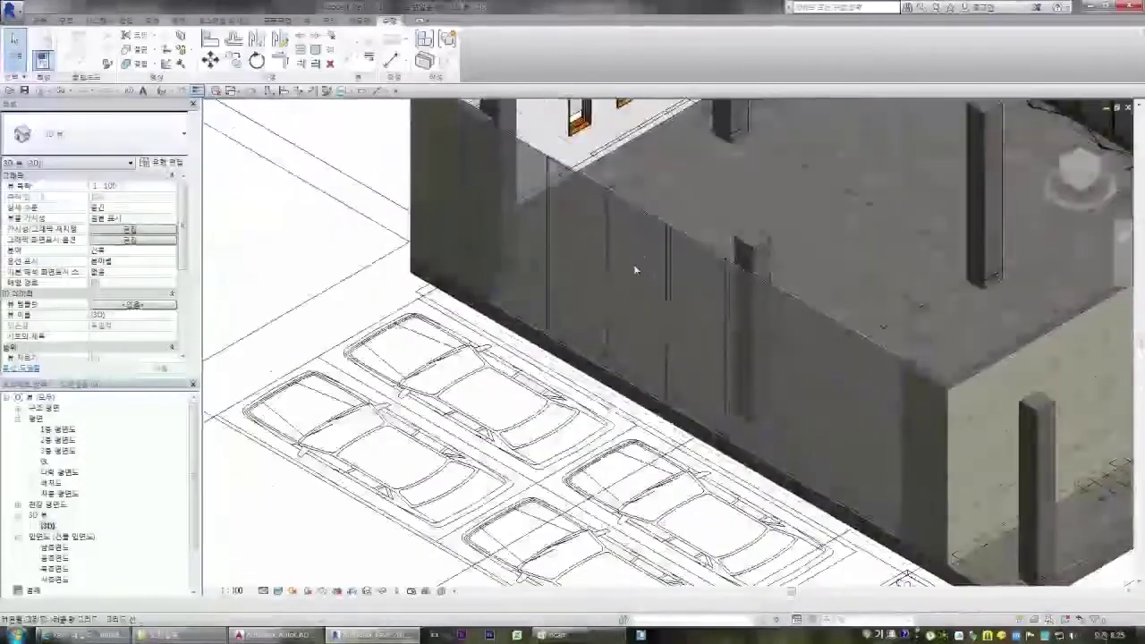
pyautogui.click(663, 227)
pyautogui.scroll(3, 552, 258)
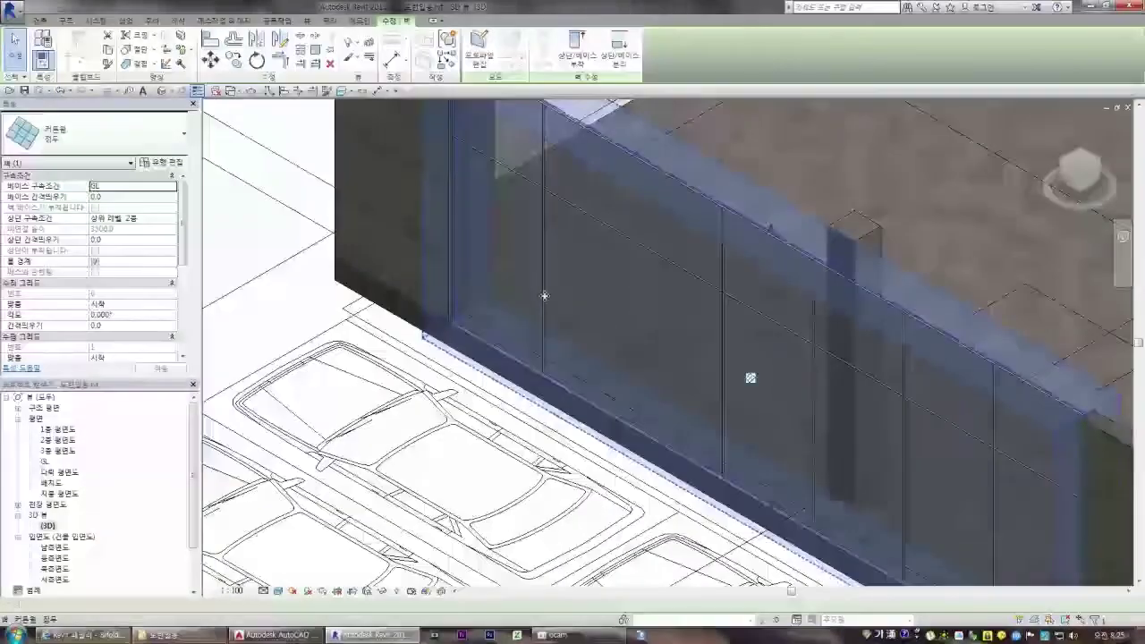
pyautogui.click(544, 331)
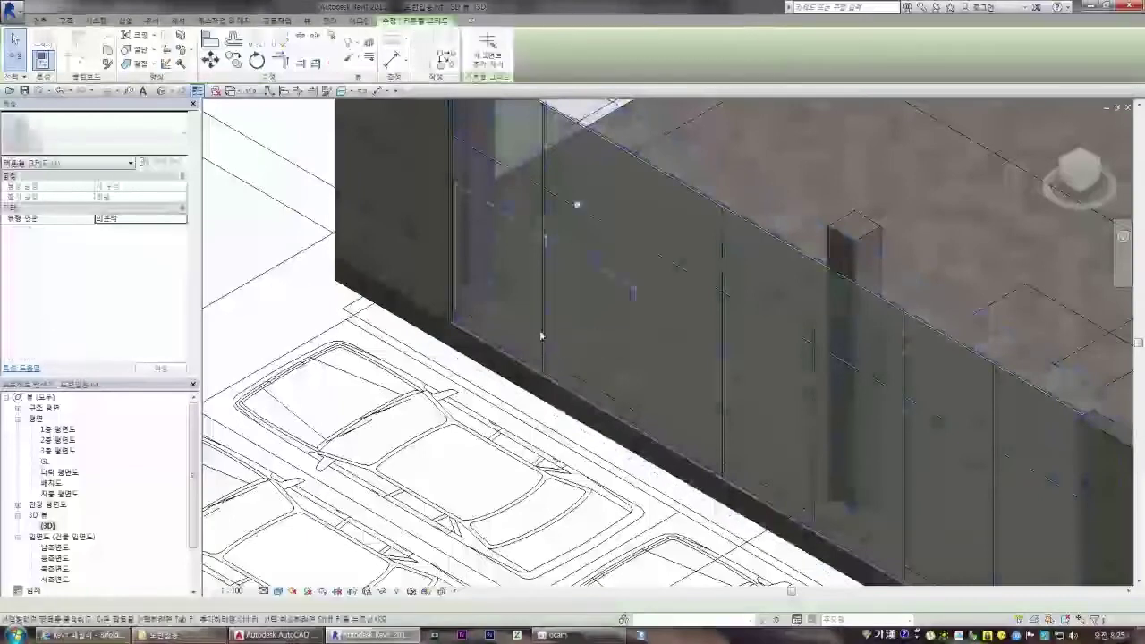
pyautogui.rightClick(546, 297)
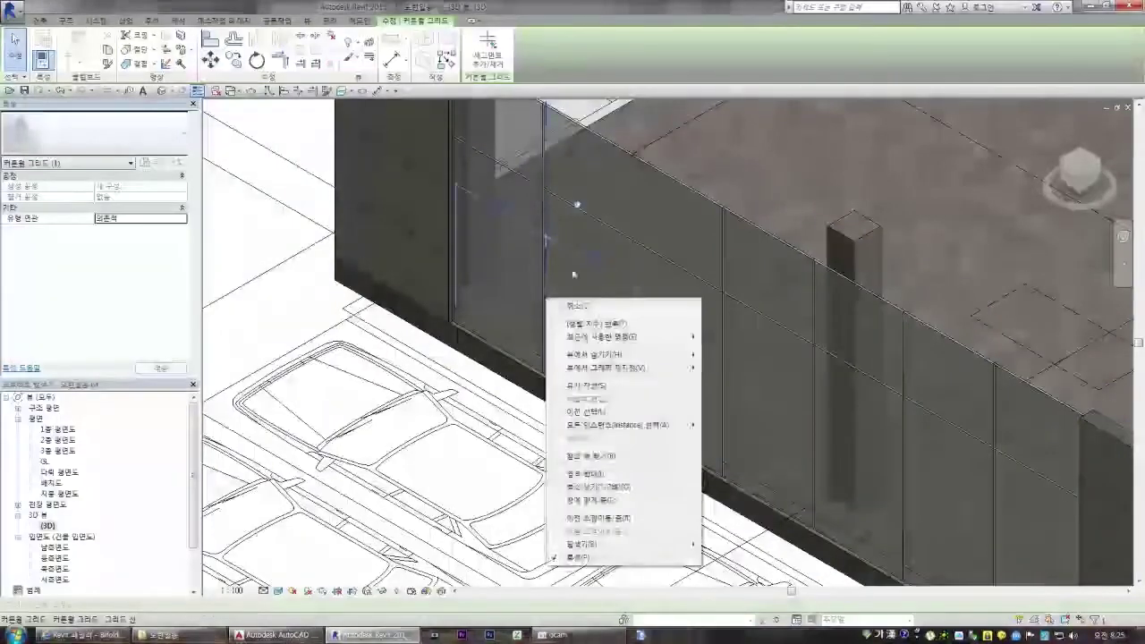
pyautogui.click(490, 65)
pyautogui.click(544, 278)
pyautogui.press('Escape')
pyautogui.press('Escape')
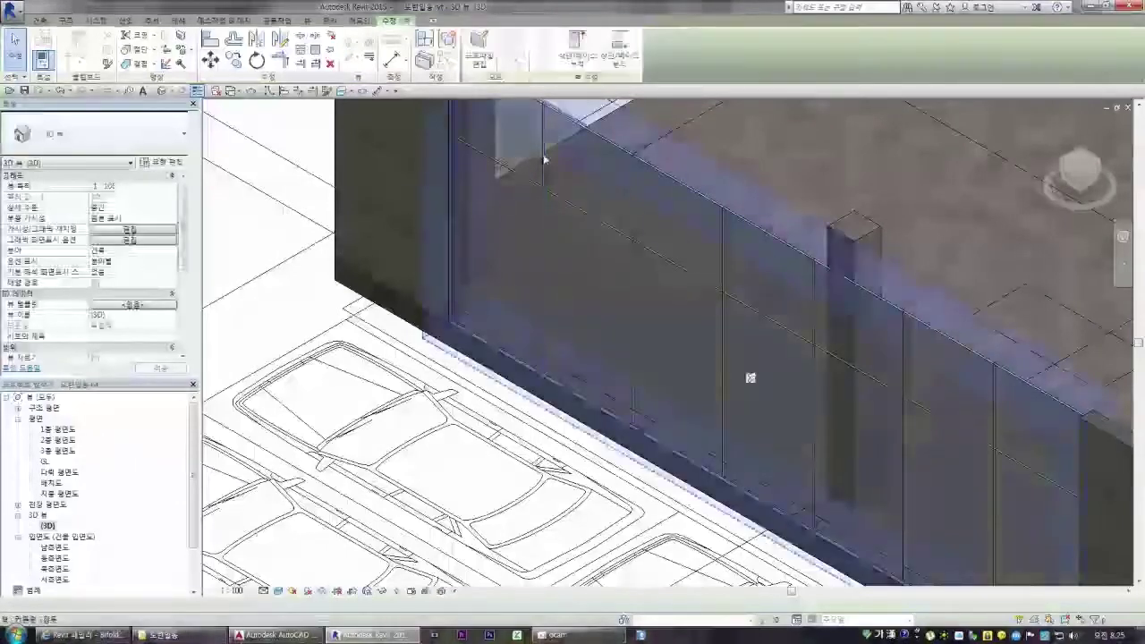
# - Remove the upper segment of the same vertical grid line, above the horizontal grid
pyautogui.click(547, 150)
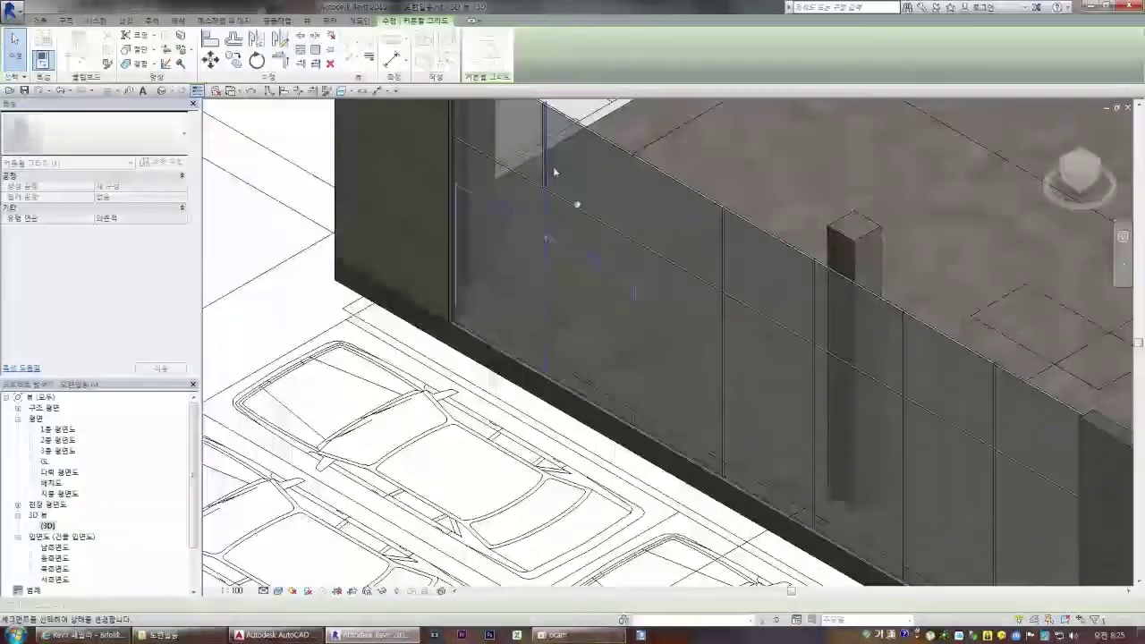
pyautogui.click(545, 171)
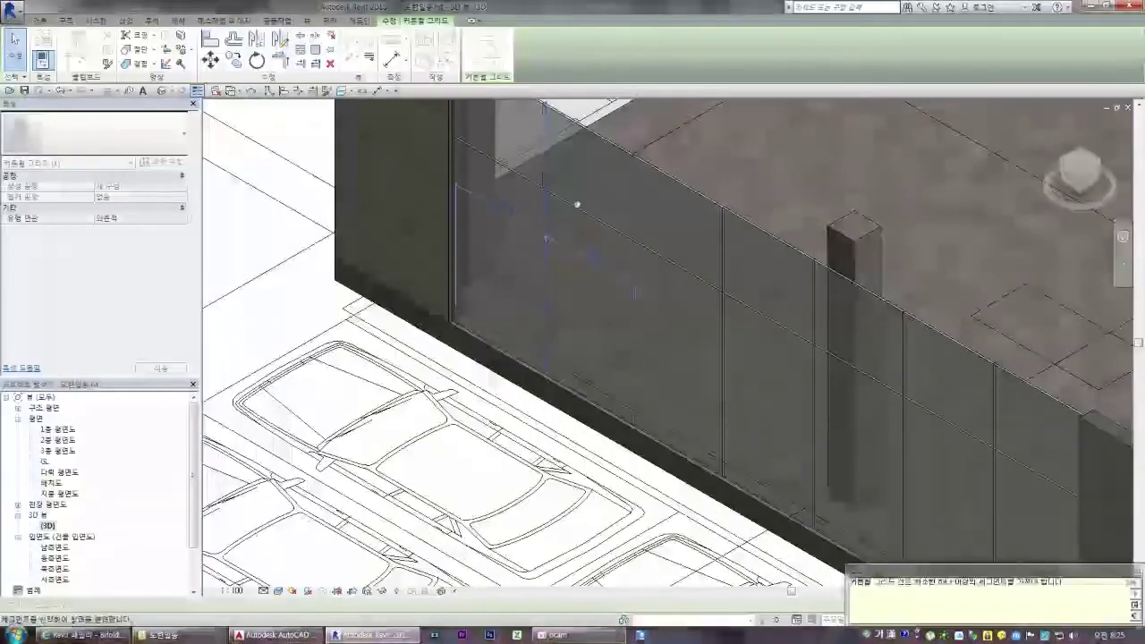
pyautogui.click(1136, 572)
pyautogui.press('Escape')
# - Try to toggle the upper segment of the neighbouring second vertical grid line on the curtain wall
pyautogui.click(634, 309)
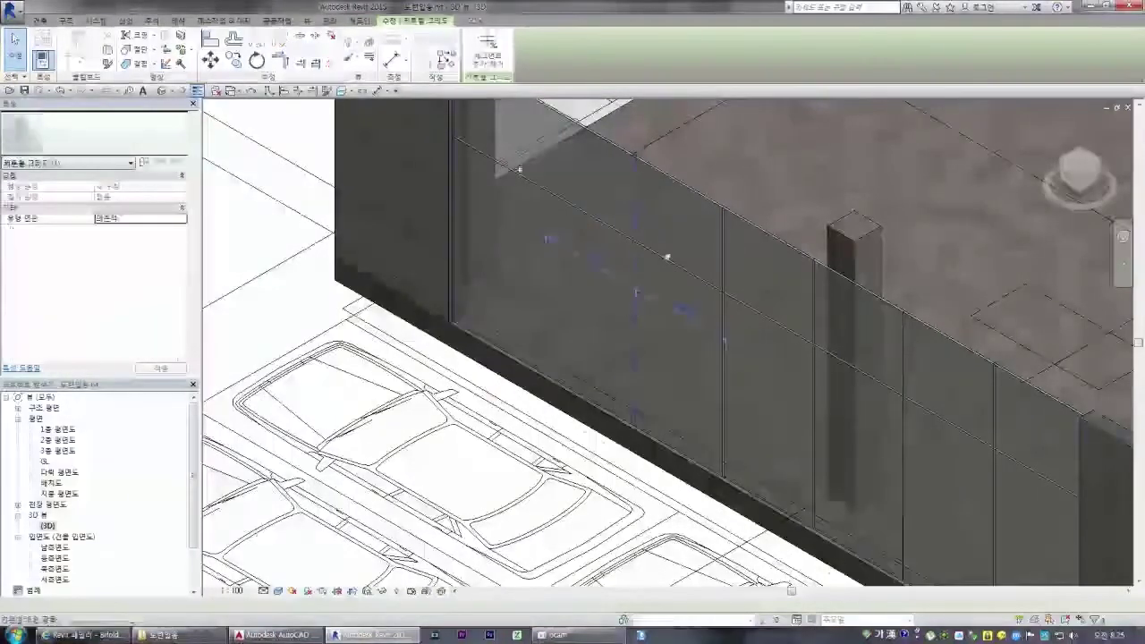
pyautogui.click(487, 56)
pyautogui.click(630, 208)
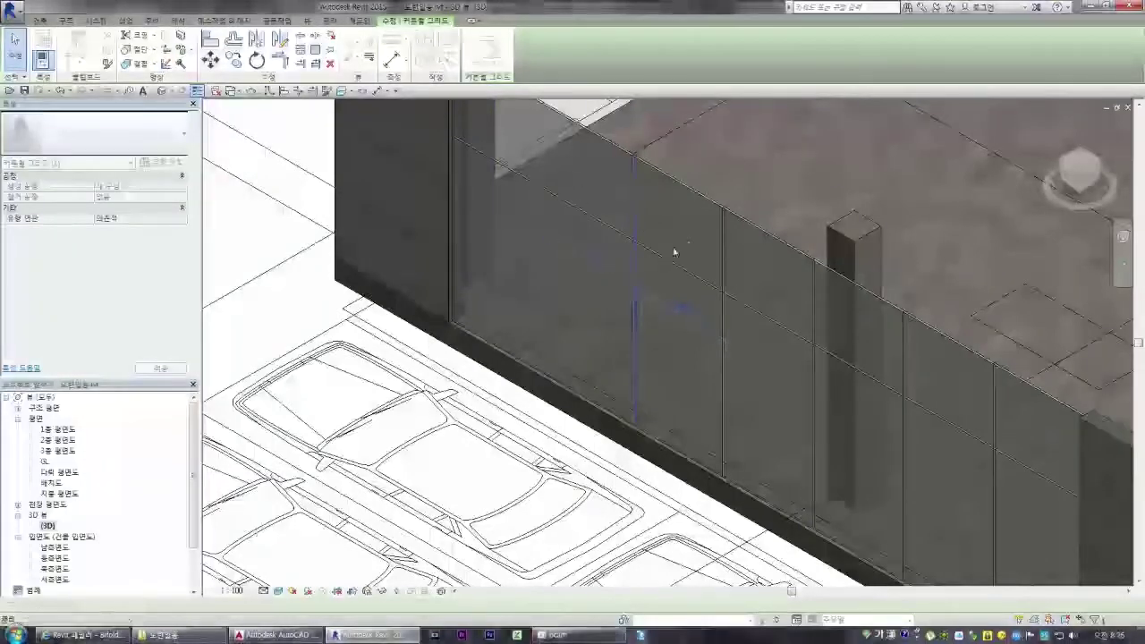
pyautogui.press('Escape')
# - Switch the storefront wall to the plain 커튼월 curtain wall type and delete its leftover grid lines
pyautogui.click(544, 269)
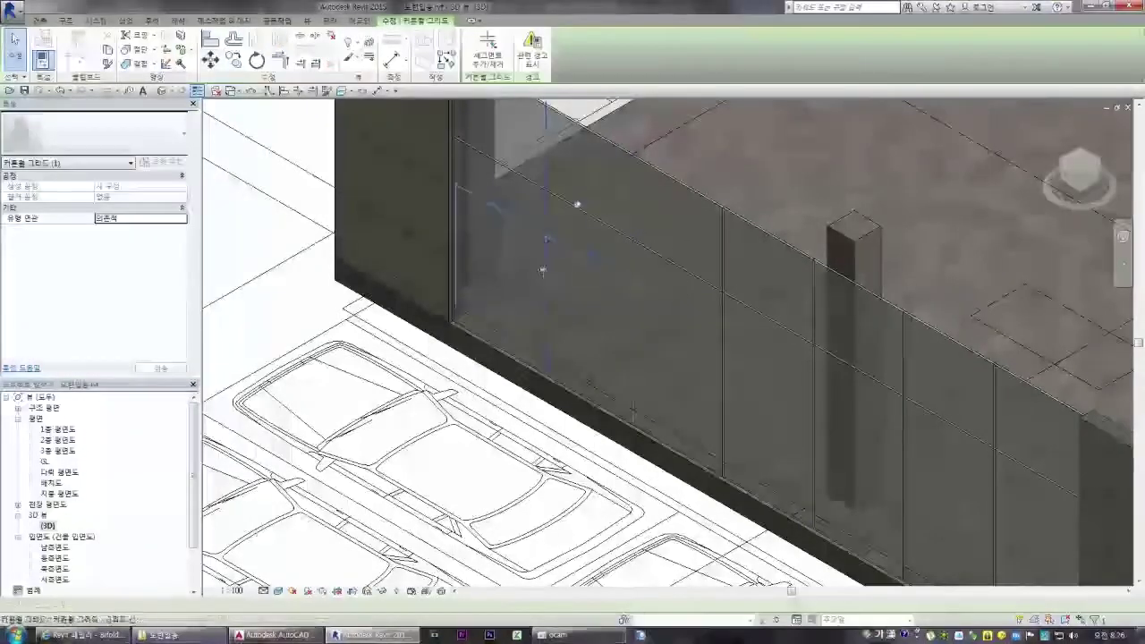
pyautogui.click(677, 200)
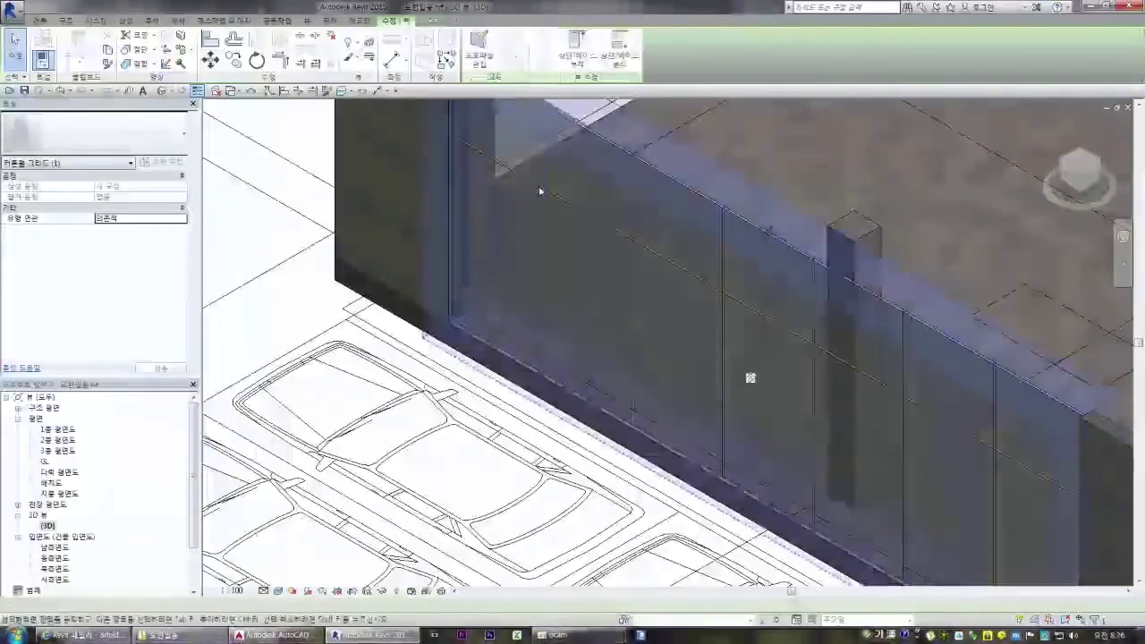
pyautogui.click(107, 135)
pyautogui.click(77, 375)
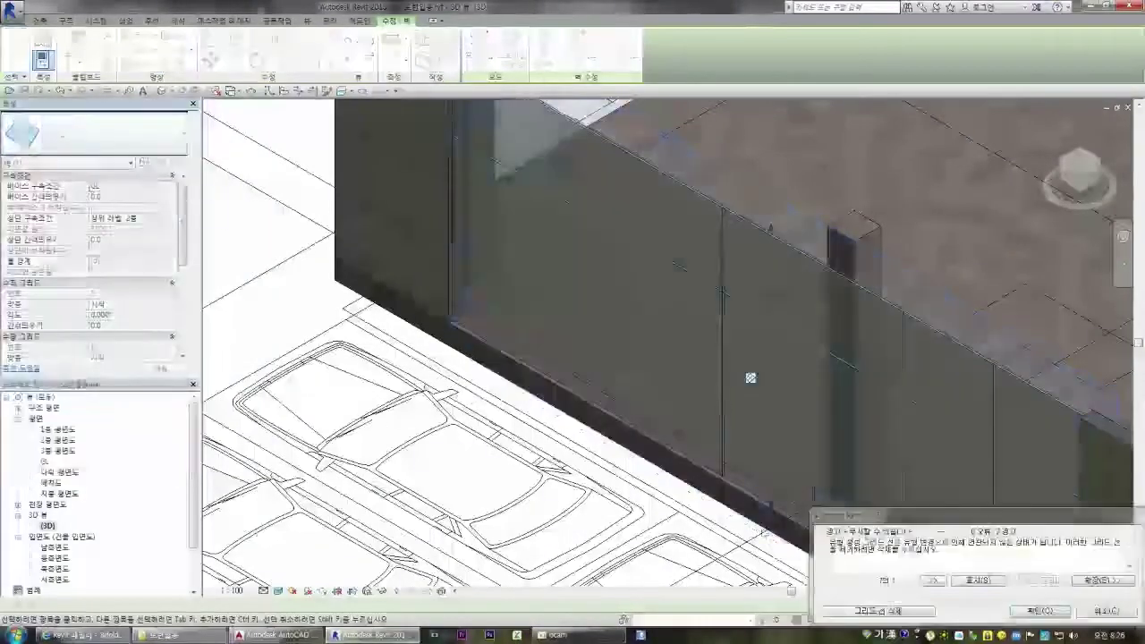
pyautogui.press('Escape')
# - Place a vertical curtain grid line across all segments, 2000 mm from the wall's end farthest from the planting bed
pyautogui.scroll(-4, 698, 264)
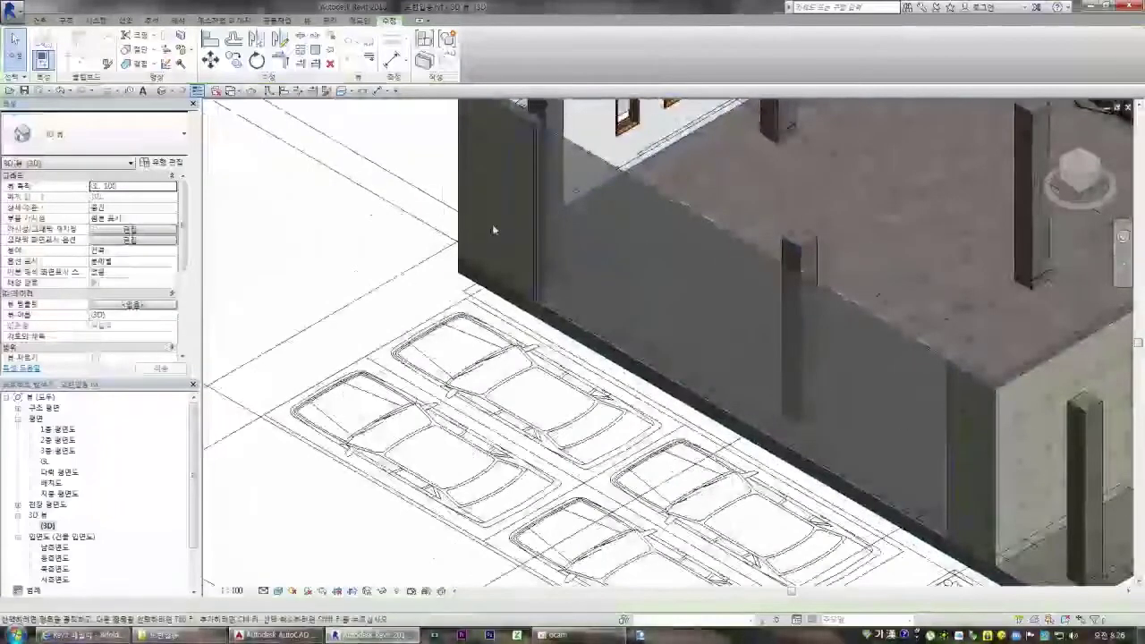
pyautogui.click(626, 184)
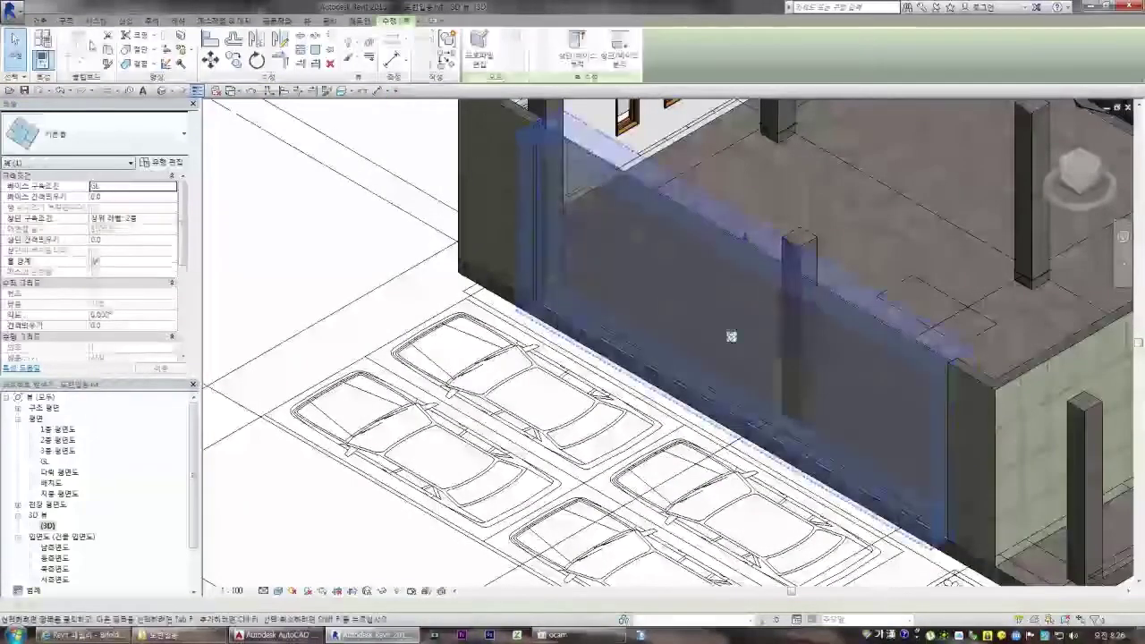
pyautogui.press('c')
pyautogui.press('g')
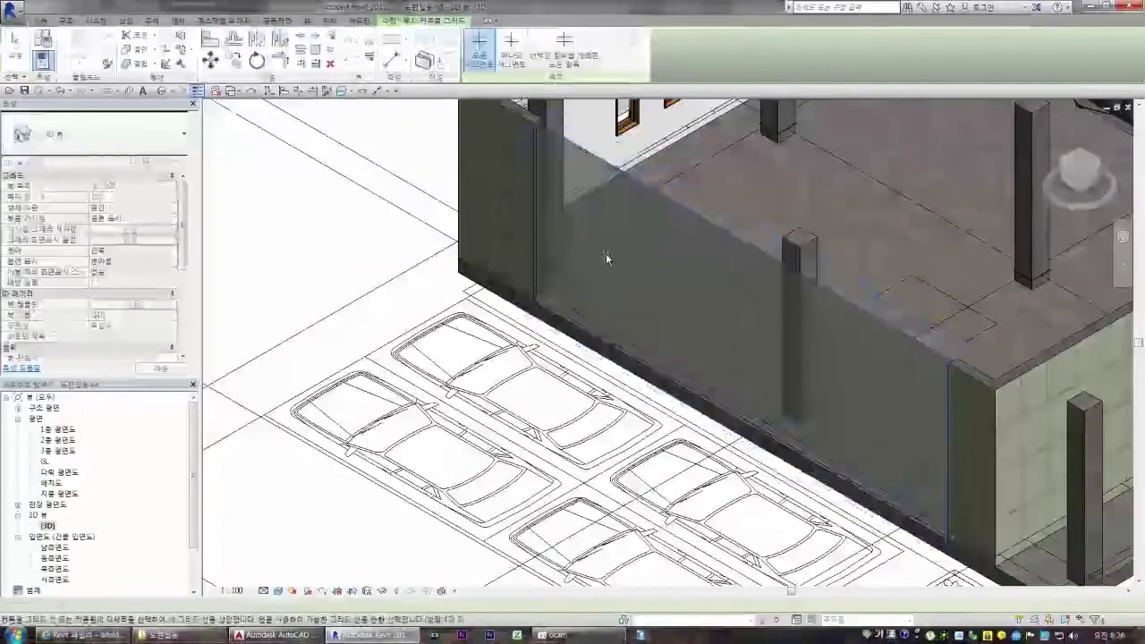
pyautogui.scroll(2, 590, 214)
pyautogui.scroll(-1, 570, 179)
pyautogui.scroll(-2, 695, 296)
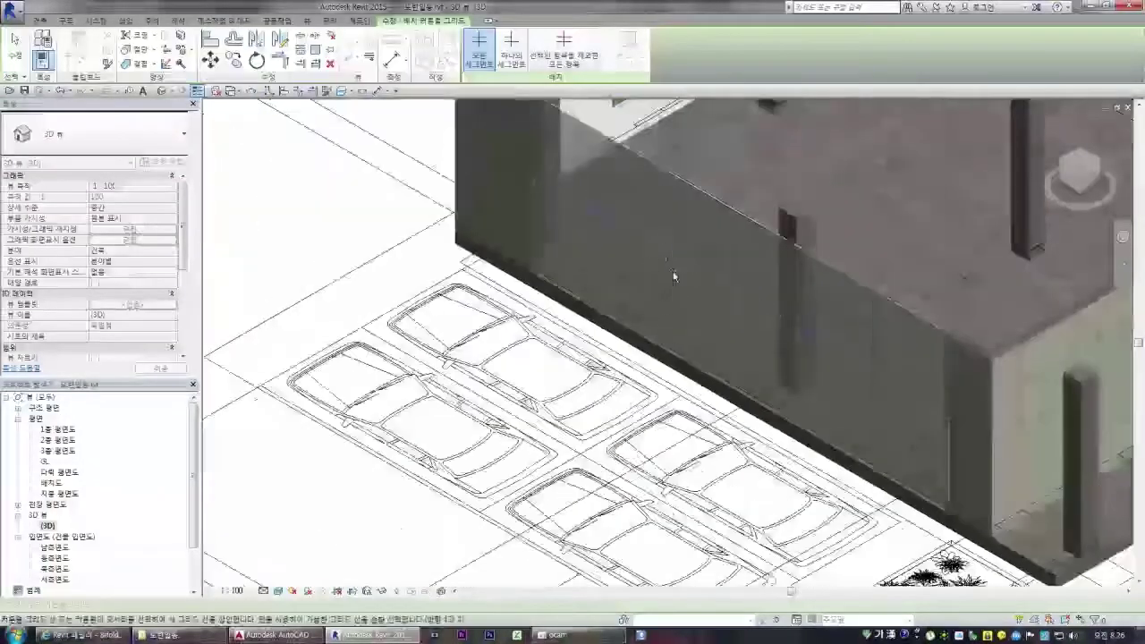
pyautogui.click(594, 218)
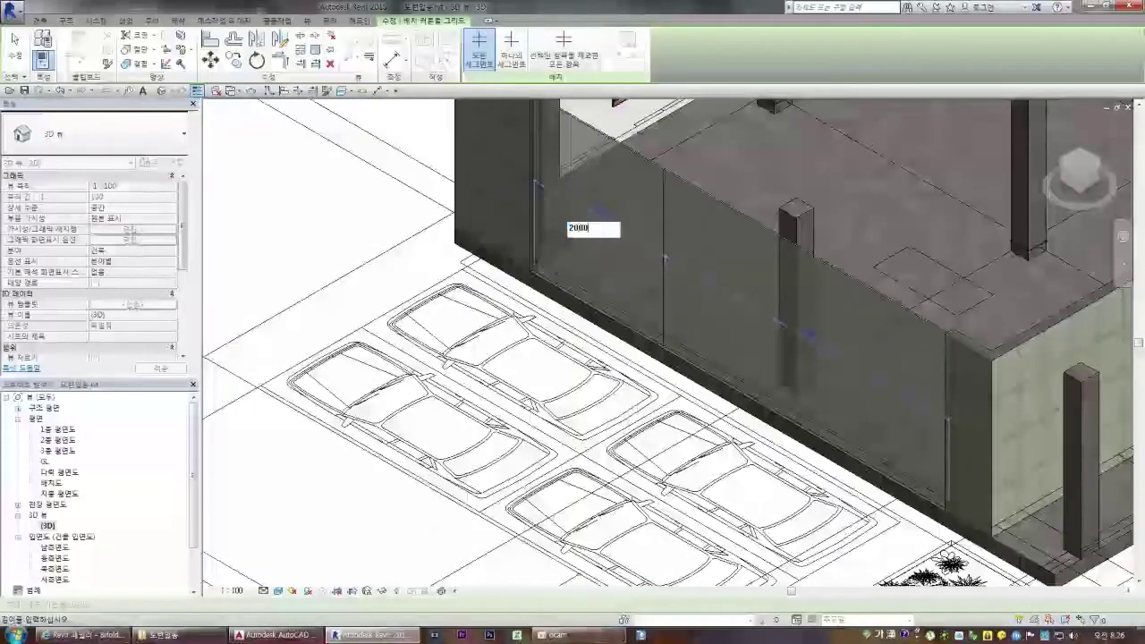
pyautogui.write('2000')
pyautogui.press('Return')
# - Restart the Curtain Grid command and place a second vertical grid line 1375 mm from the first
pyautogui.click(481, 60)
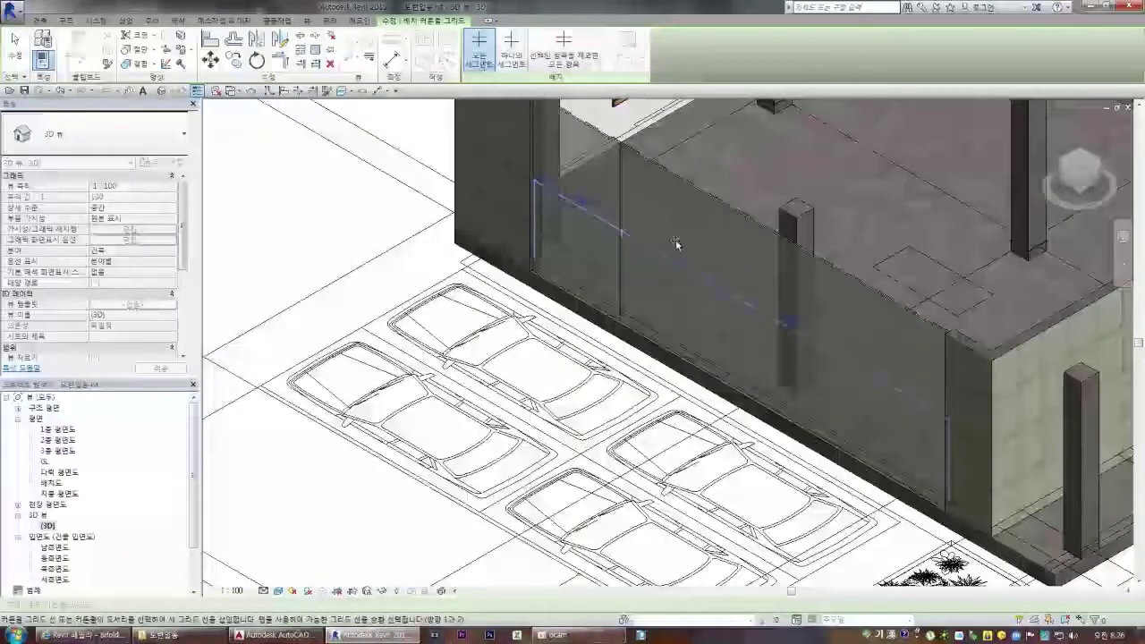
pyautogui.press('Escape')
pyautogui.press('Escape')
pyautogui.click(712, 198)
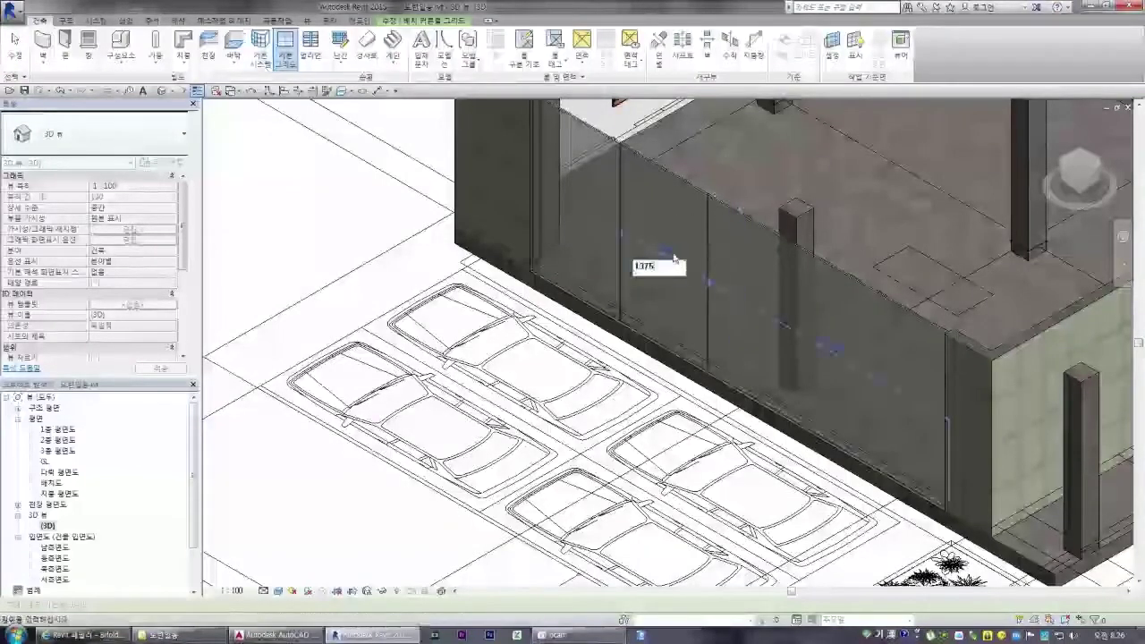
pyautogui.scroll(5, 675, 259)
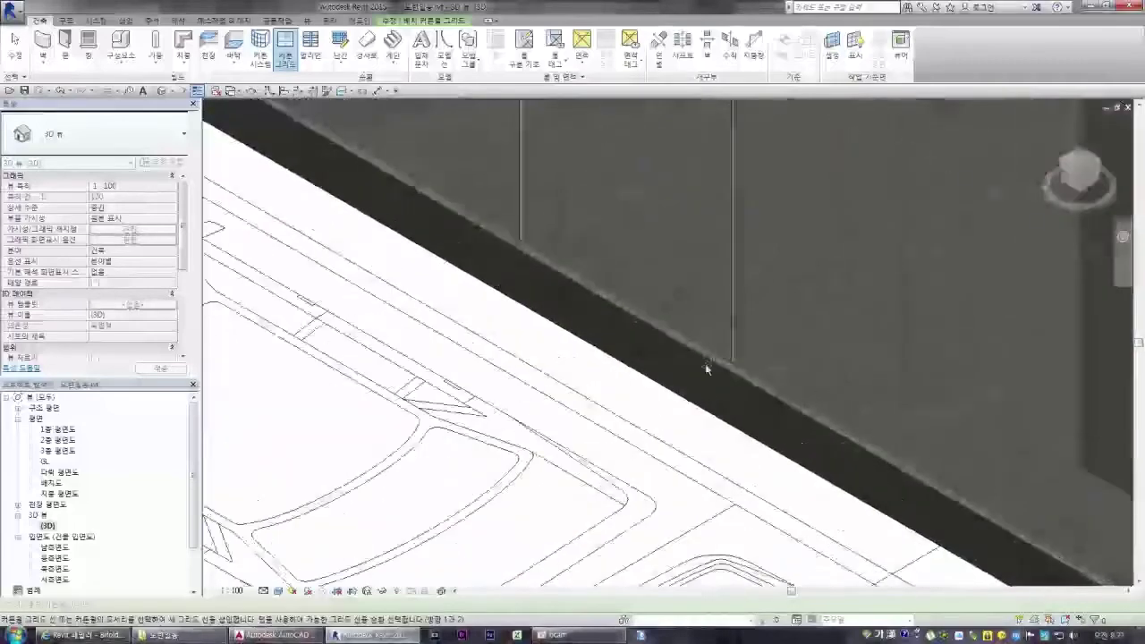
pyautogui.scroll(-4, 706, 367)
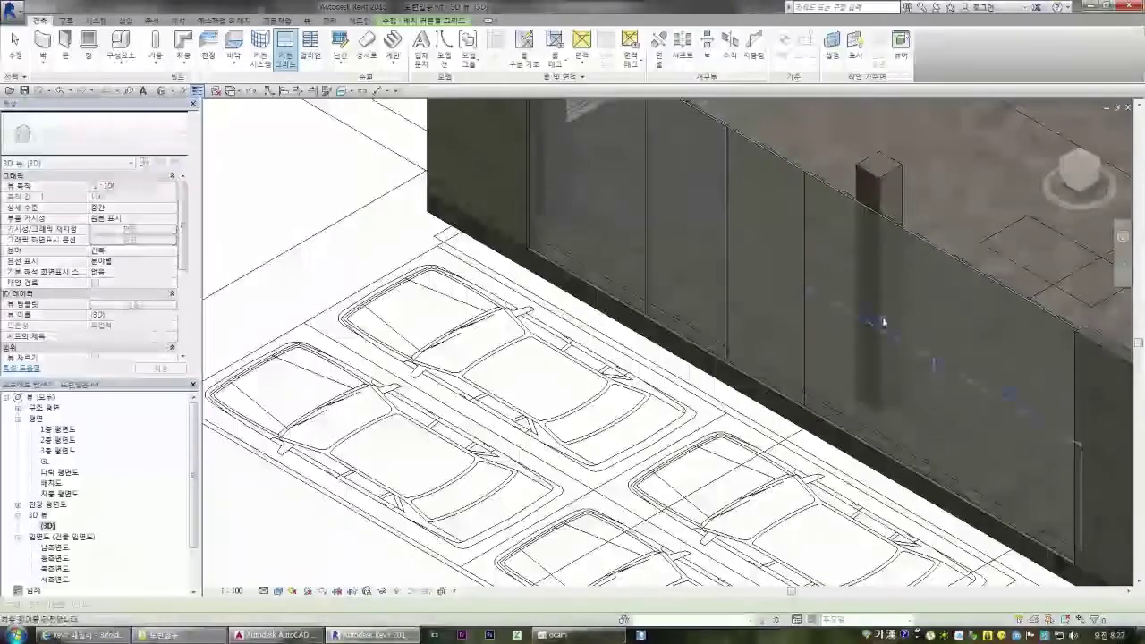
# - Set the fourth vertical grid line, near the column, 1375 mm from the third
pyautogui.click(864, 333)
pyautogui.write('137')
pyautogui.press('Return')
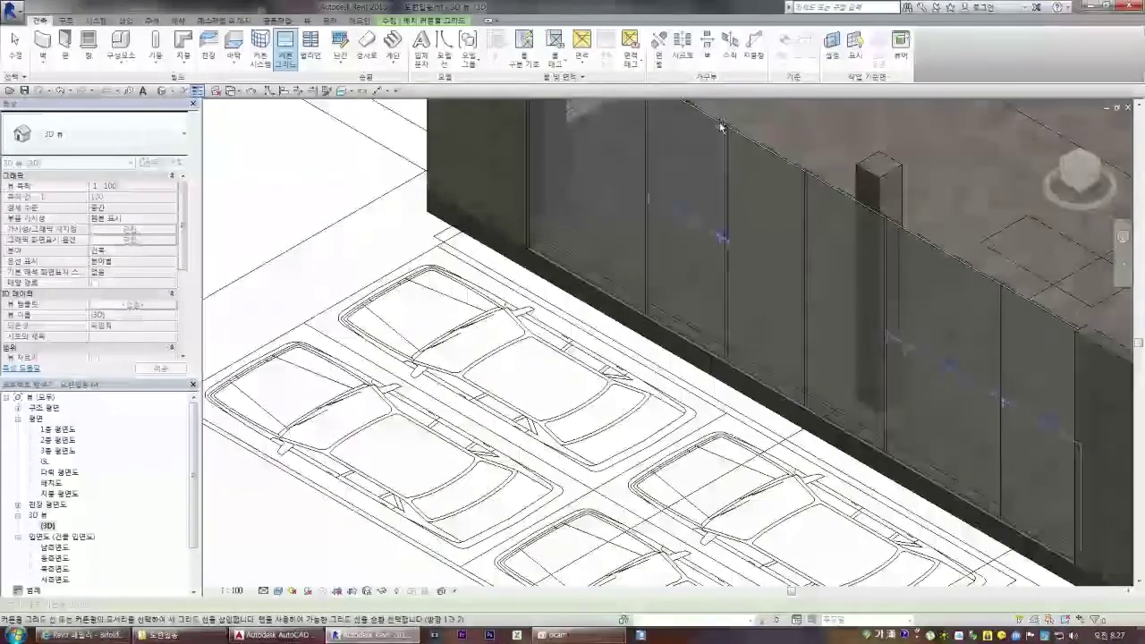
# - Leave the Curtain Grid command and set the second vertical grid line 1375 mm from the first
pyautogui.press('Escape')
pyautogui.press('Escape')
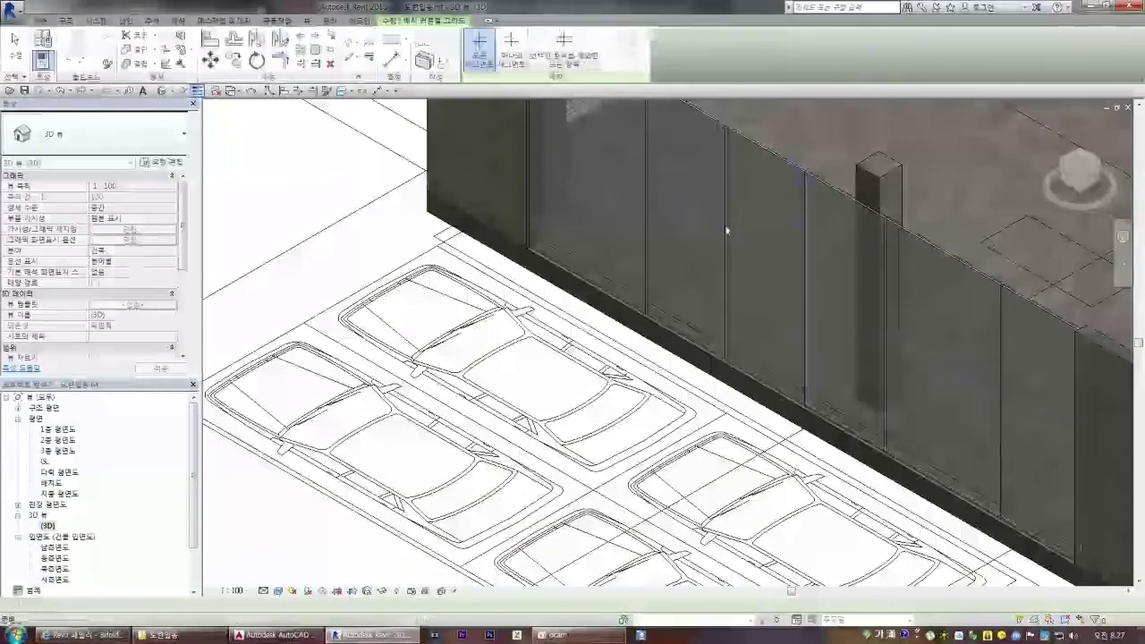
pyautogui.click(724, 224)
pyautogui.click(680, 229)
pyautogui.write('1375')
pyautogui.press('Return')
# - Set the fourth vertical grid line 1375 mm from the third and 2000 mm from the fifth
pyautogui.click(804, 263)
pyautogui.click(771, 260)
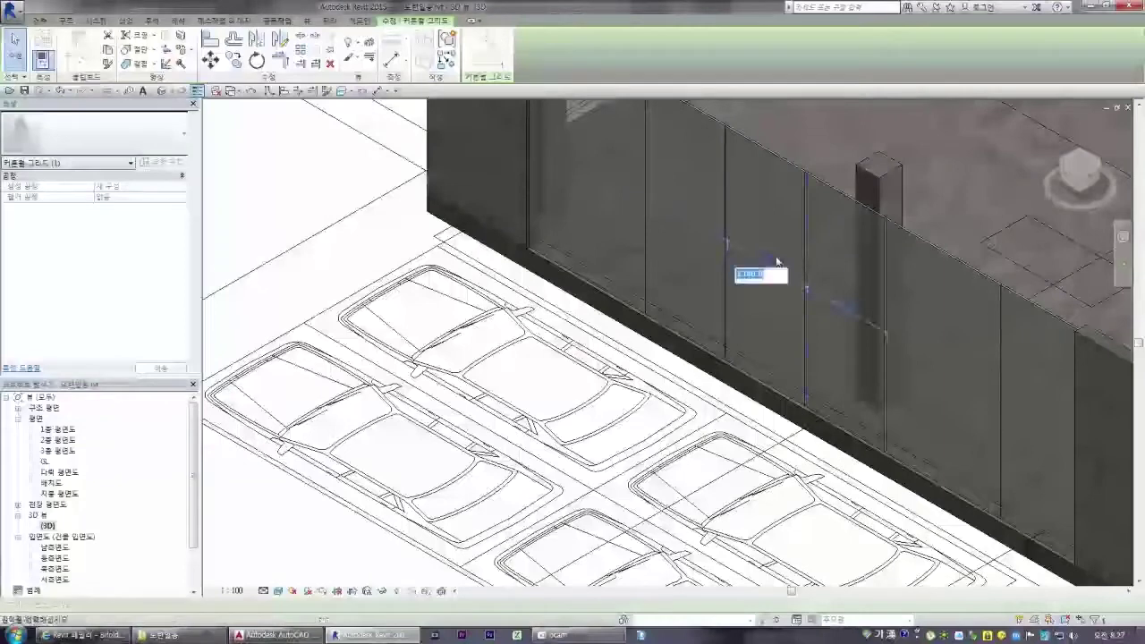
pyautogui.click(850, 310)
pyautogui.write('1375')
pyautogui.press('Return')
pyautogui.click(951, 370)
pyautogui.write('2000')
pyautogui.press('Return')
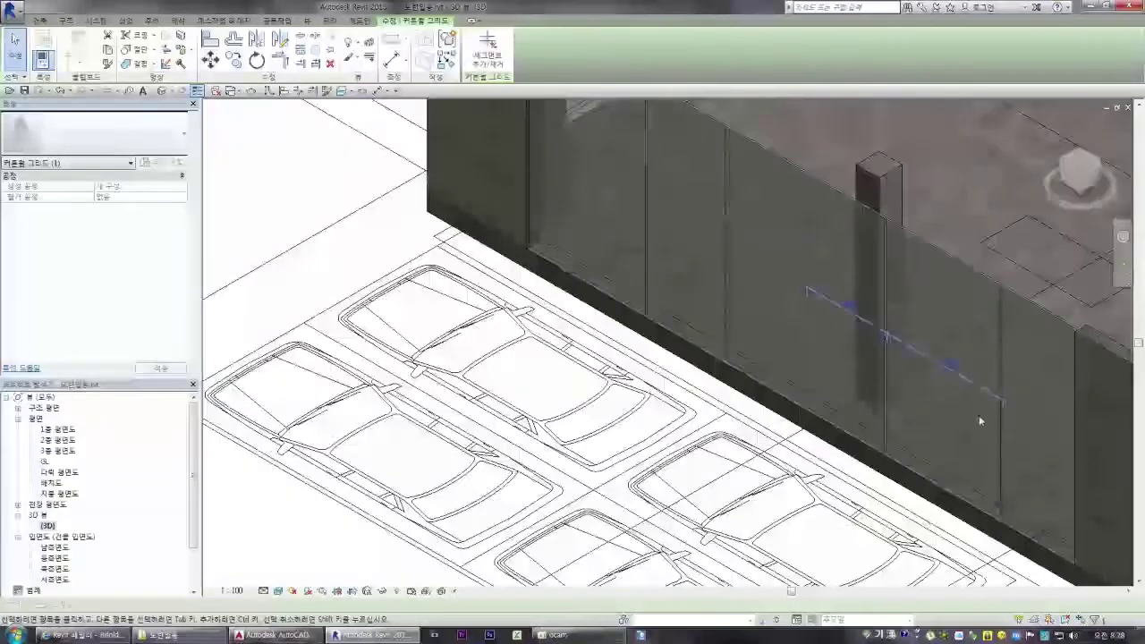
# - Check the fifth vertical grid line's distances to the fourth line and to the wall's end
pyautogui.click(1001, 421)
pyautogui.click(1066, 418)
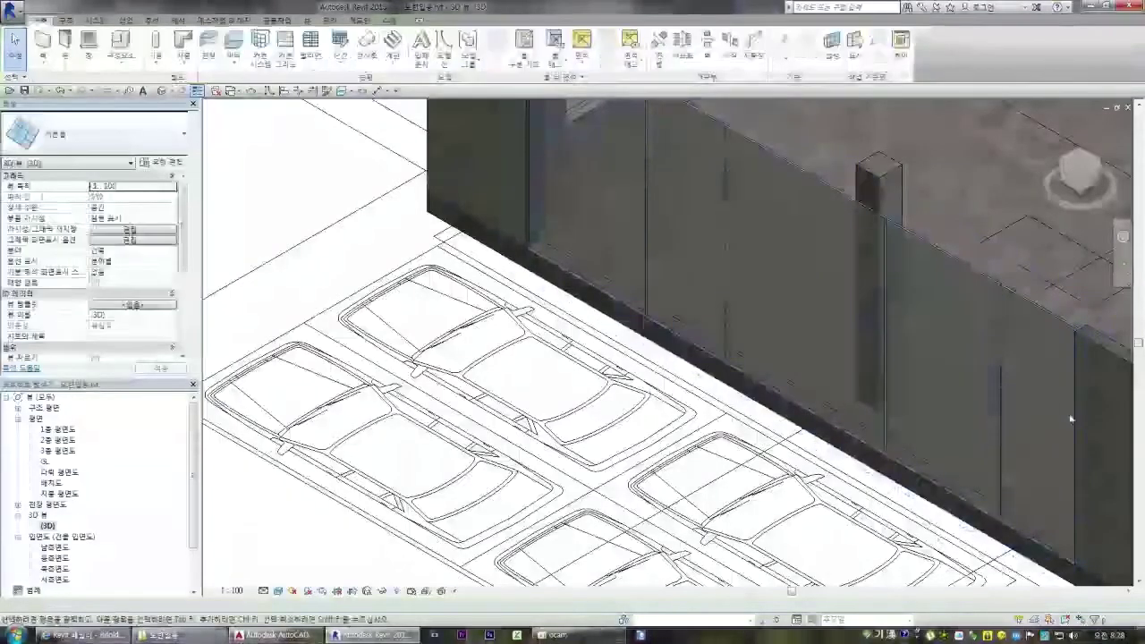
pyautogui.click(1074, 407)
pyautogui.click(1003, 407)
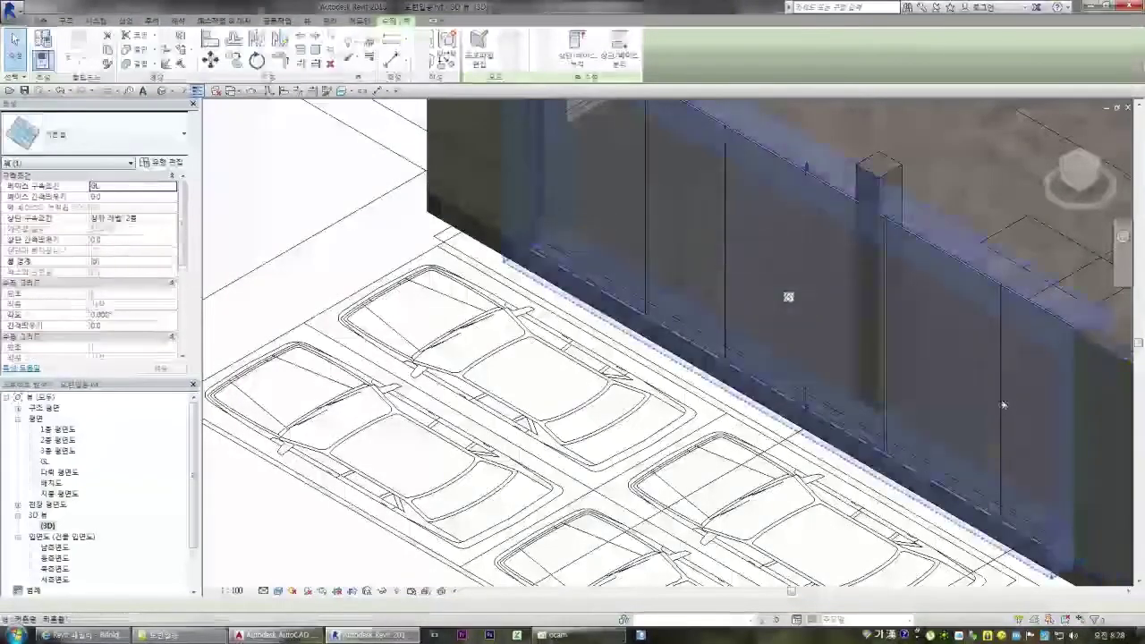
pyautogui.click(1001, 409)
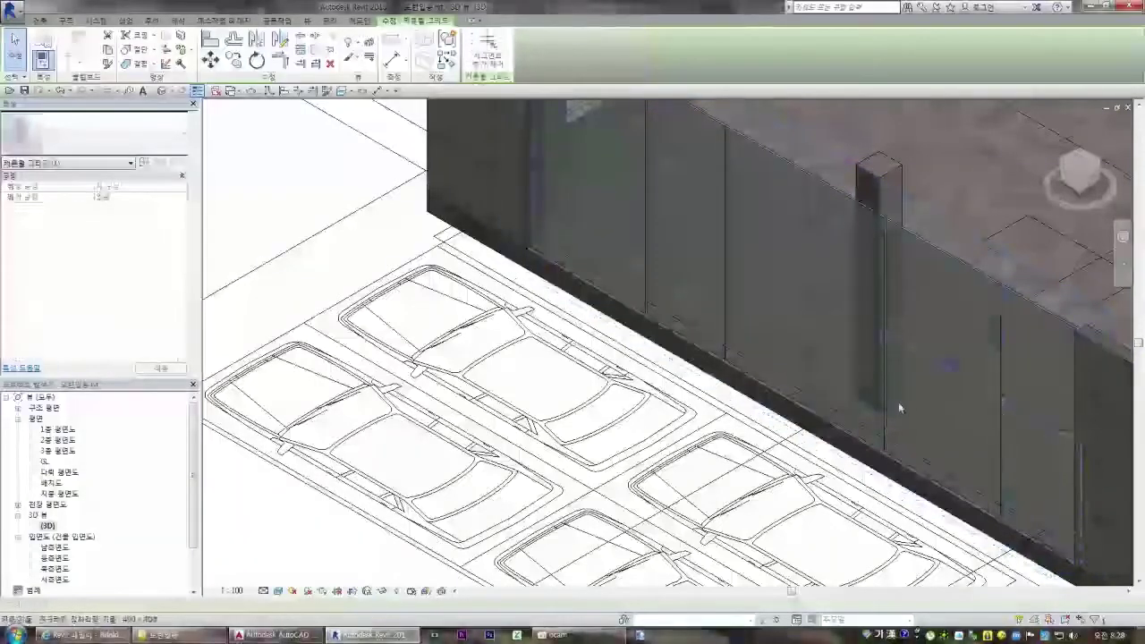
pyautogui.press('Escape')
pyautogui.scroll(-3, 621, 265)
pyautogui.scroll(3, 634, 182)
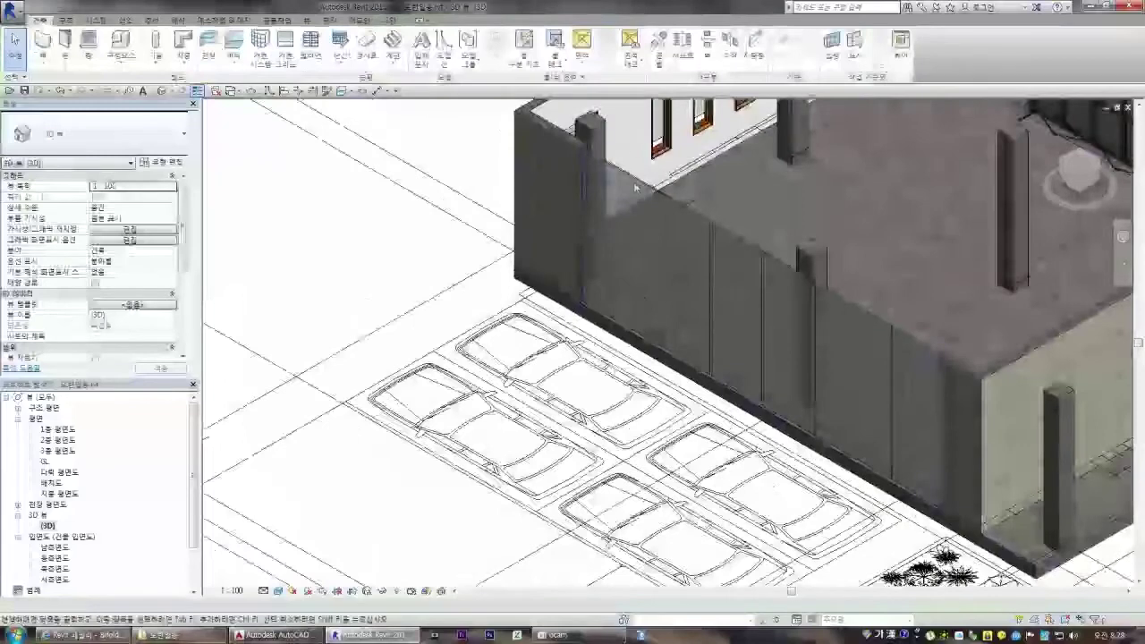
# - Set the curtain wall's base constraint to level 1층
pyautogui.click(633, 182)
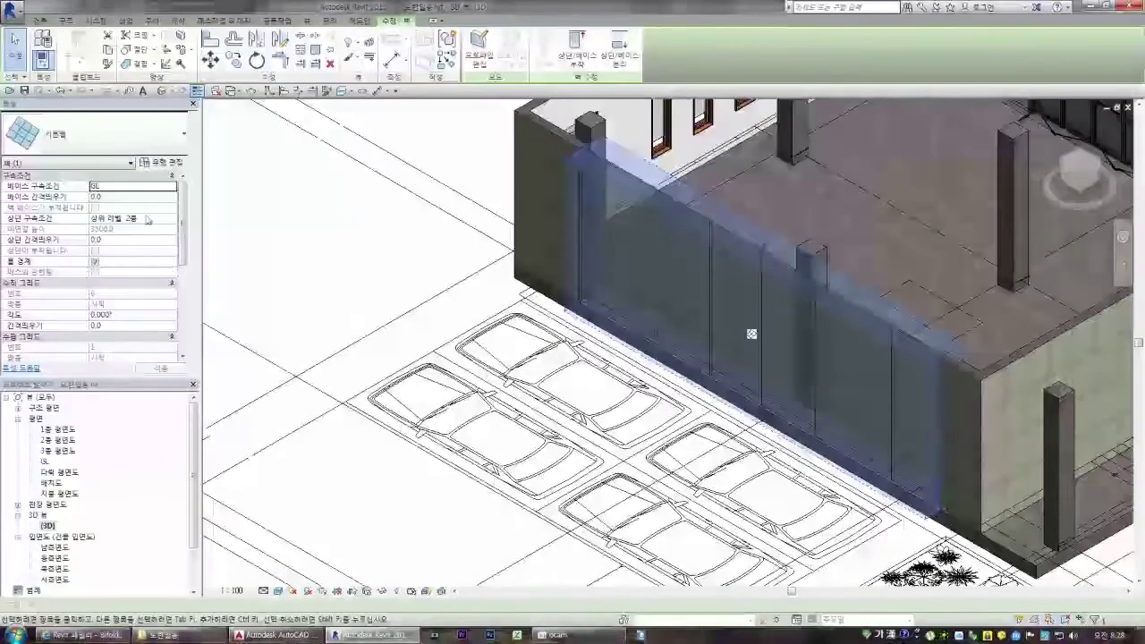
pyautogui.click(173, 187)
pyautogui.click(125, 207)
pyautogui.press('Escape')
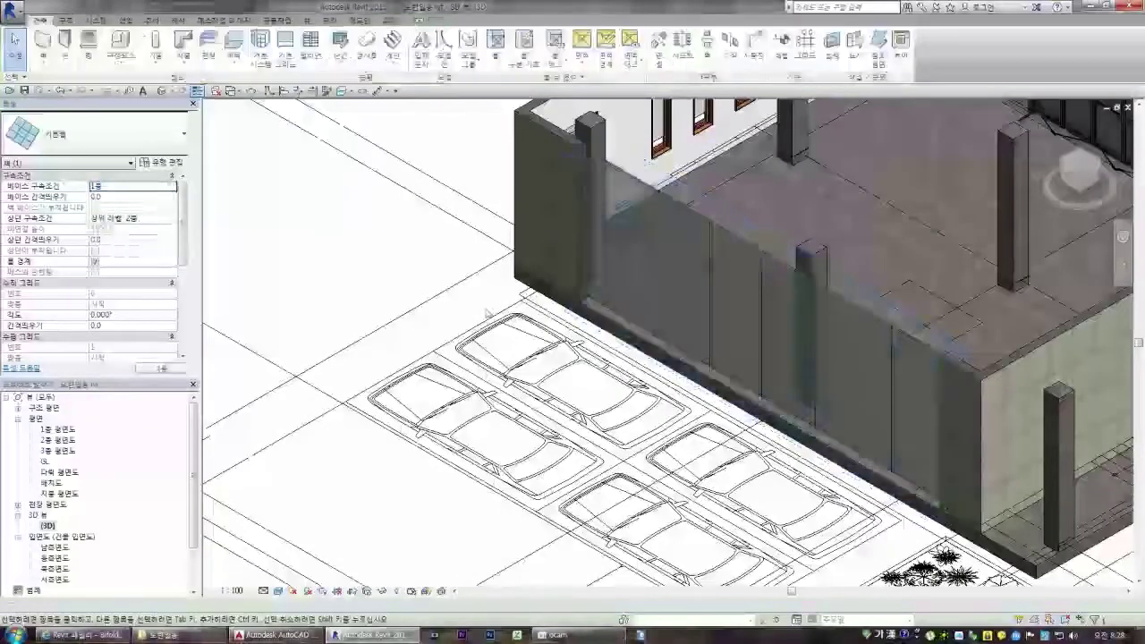
pyautogui.scroll(2, 587, 309)
pyautogui.scroll(2, 592, 307)
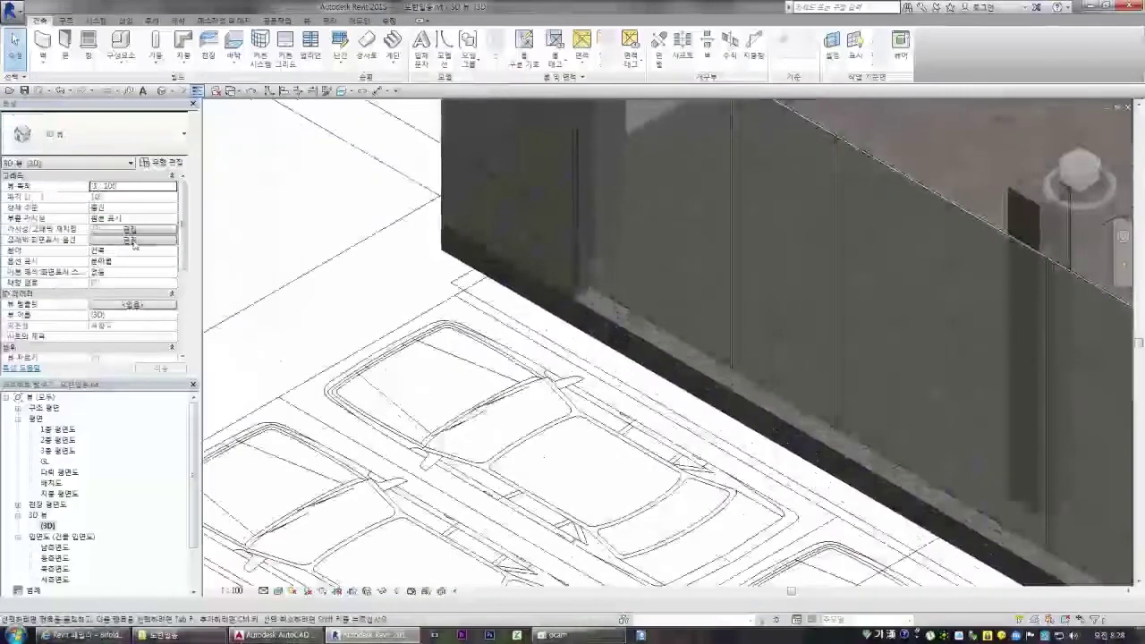
# - In the GL plan, draw a 노출 콘크리트 - 200mm wall from GL up to 1층 along the windowed exterior wall, corner to corner
pyautogui.doubleClick(44, 462)
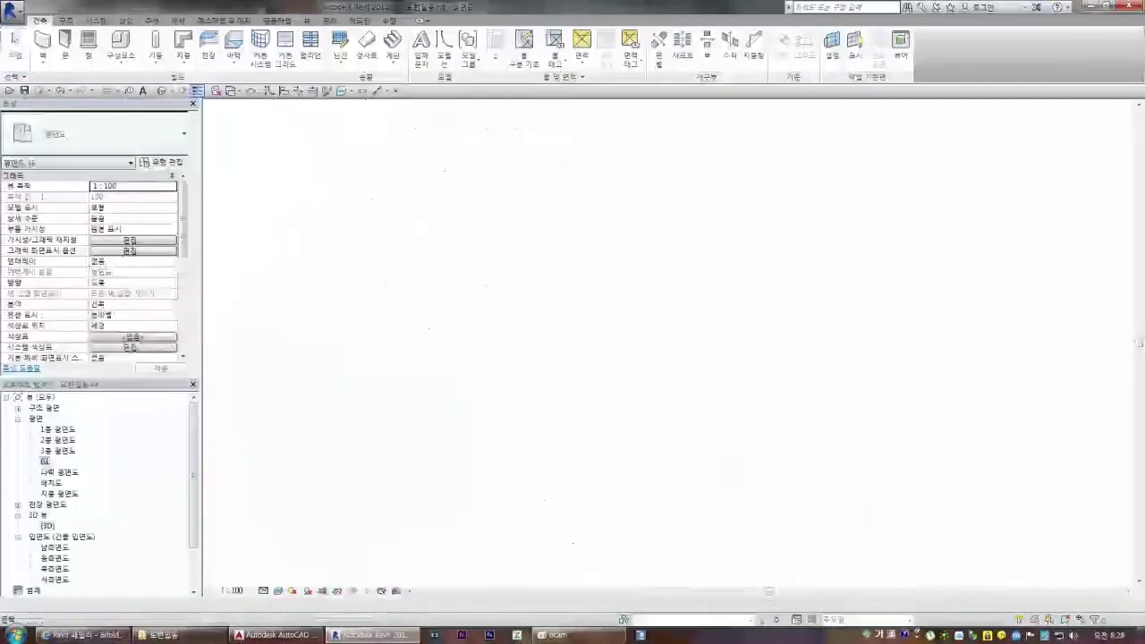
pyautogui.scroll(8, 627, 273)
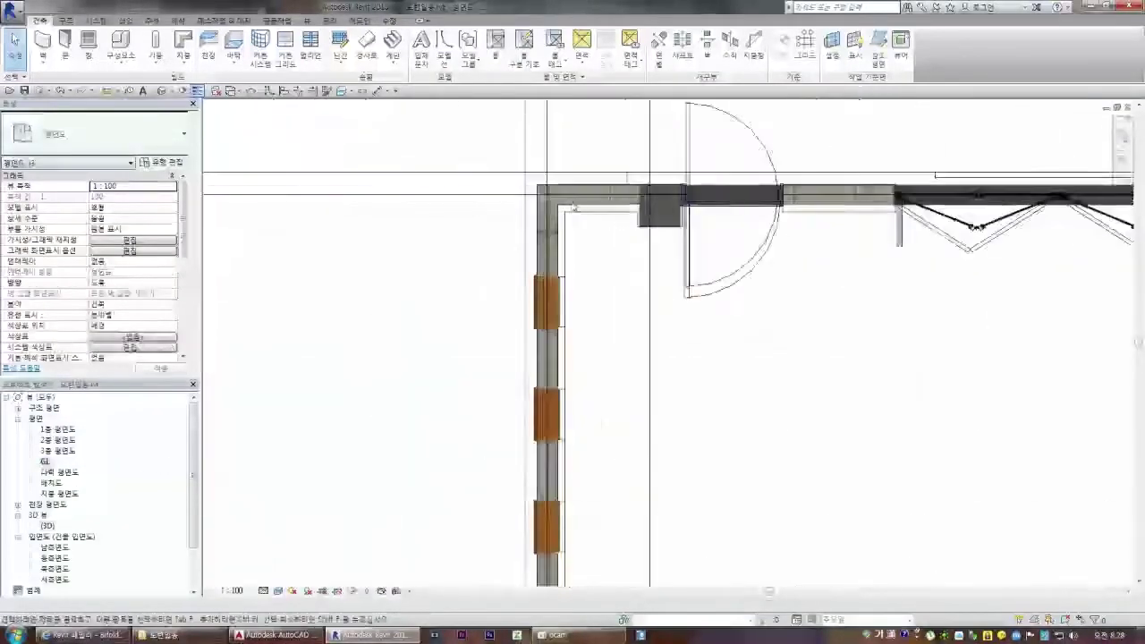
pyautogui.click(608, 195)
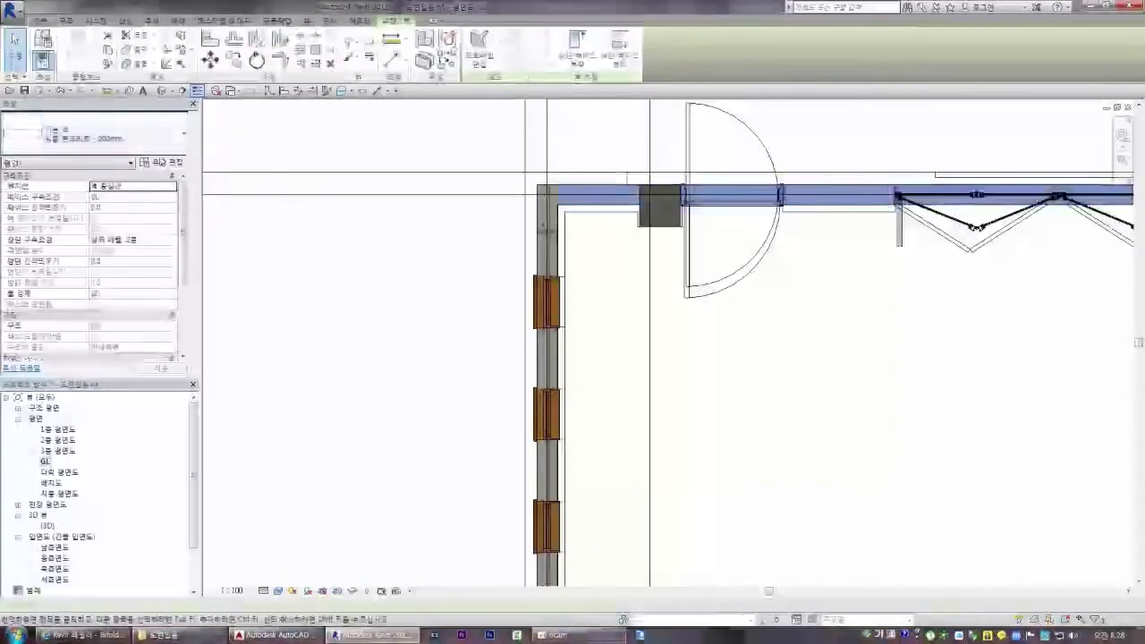
pyautogui.press('w')
pyautogui.press('a')
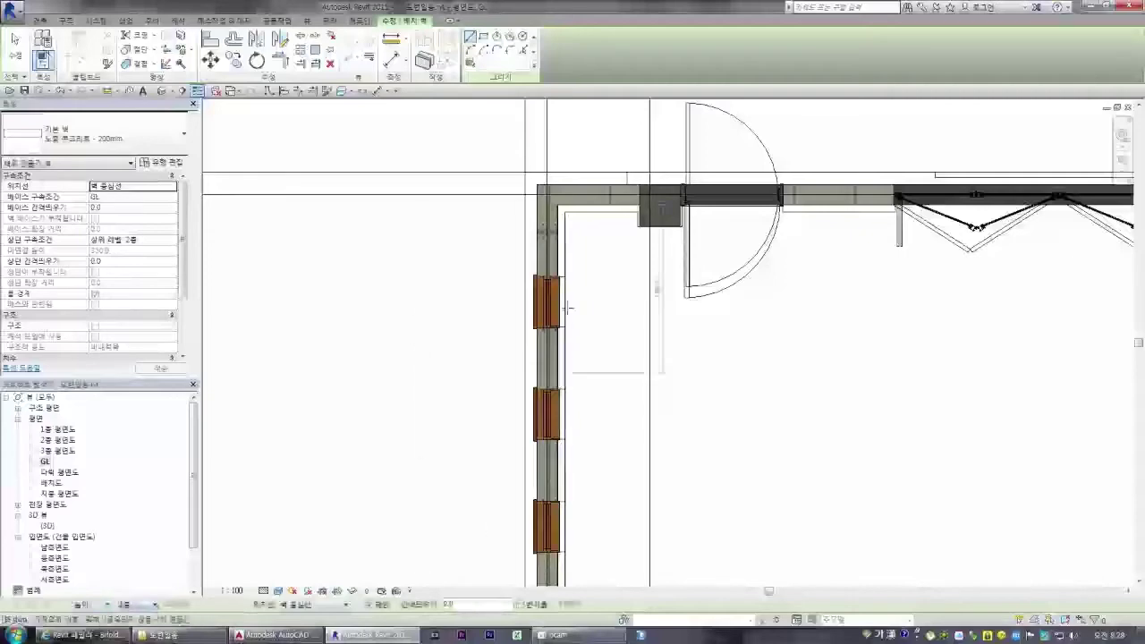
pyautogui.scroll(1, 544, 197)
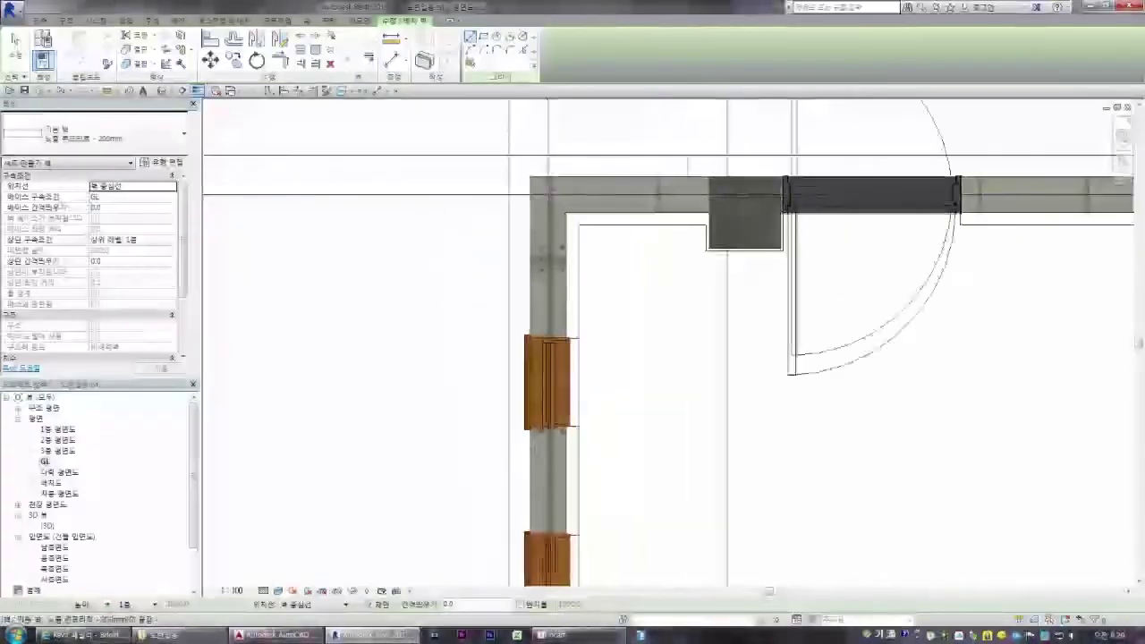
pyautogui.scroll(-5, 603, 243)
pyautogui.scroll(10, 559, 404)
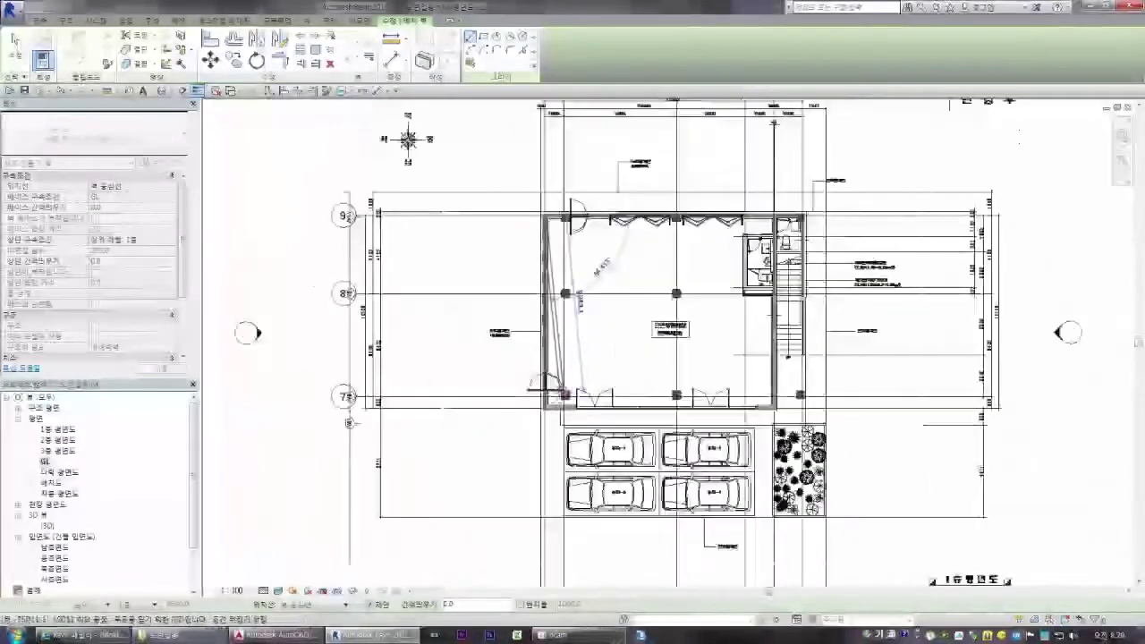
pyautogui.click(519, 434)
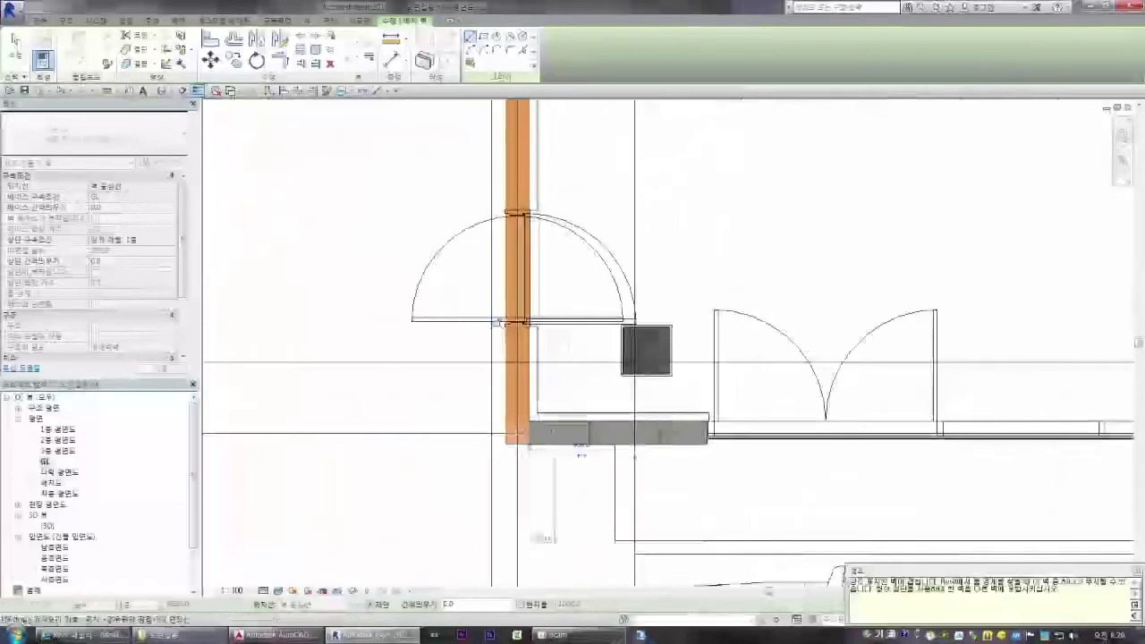
pyautogui.press('Escape')
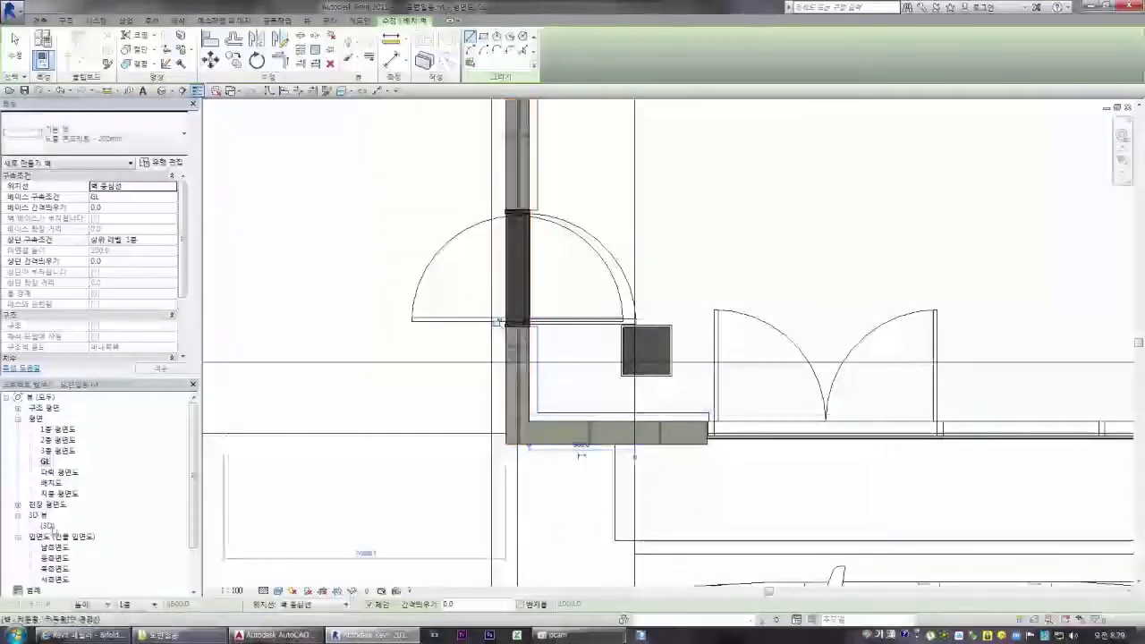
# - Return to the 3D view and inspect the area beneath the raised curtain wall
pyautogui.doubleClick(46, 525)
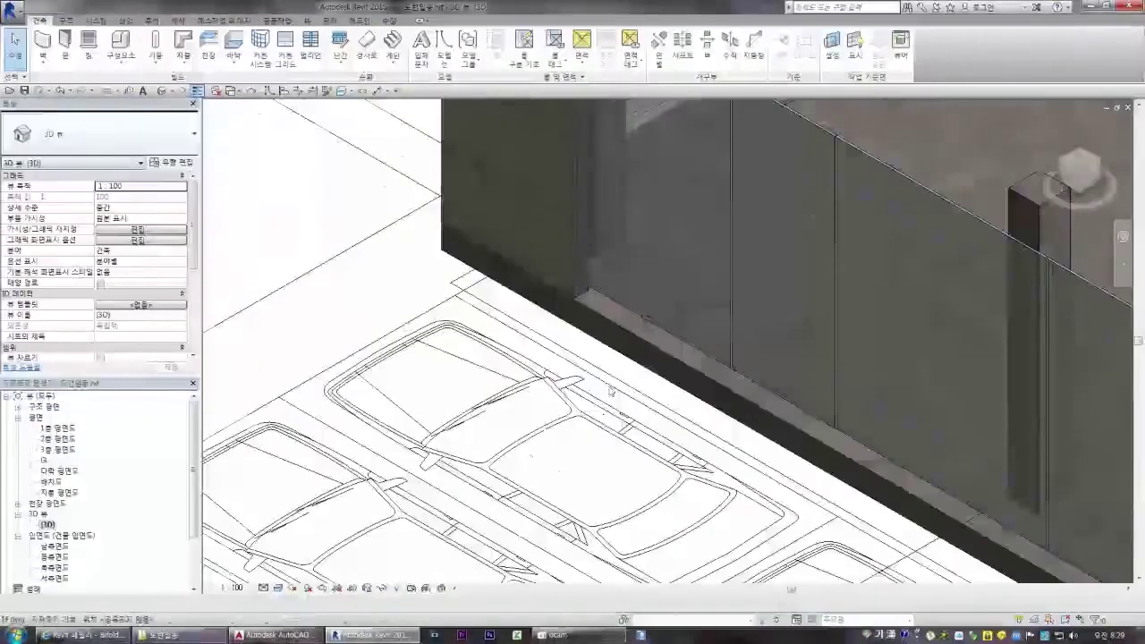
pyautogui.scroll(-3, 611, 390)
pyautogui.scroll(3, 627, 375)
pyautogui.click(630, 354)
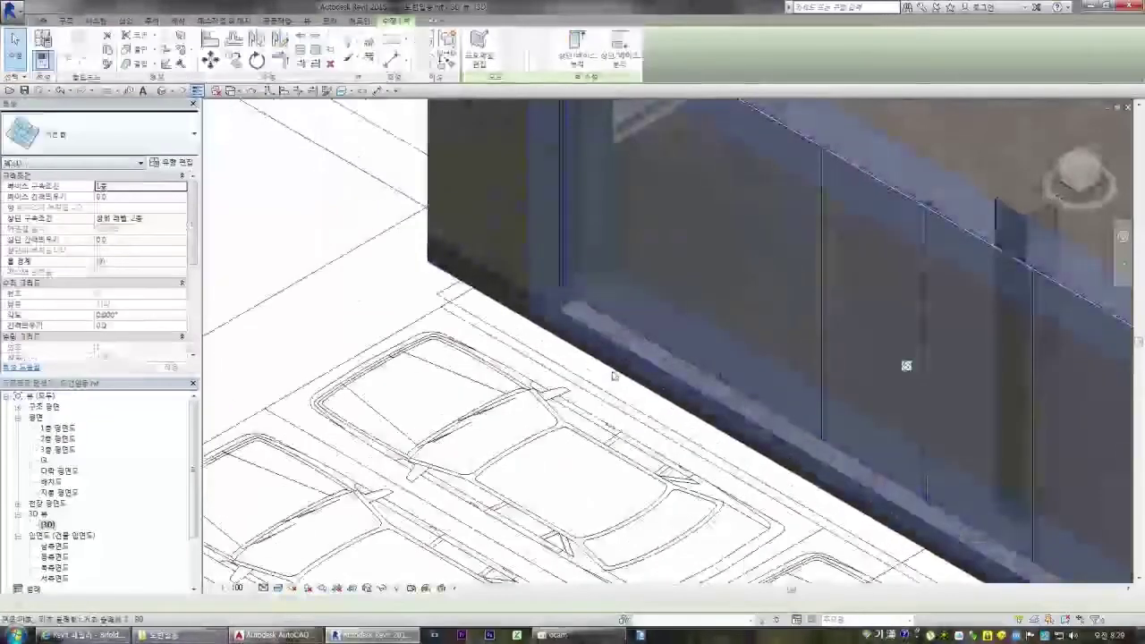
pyautogui.press('Escape')
pyautogui.scroll(-4, 456, 398)
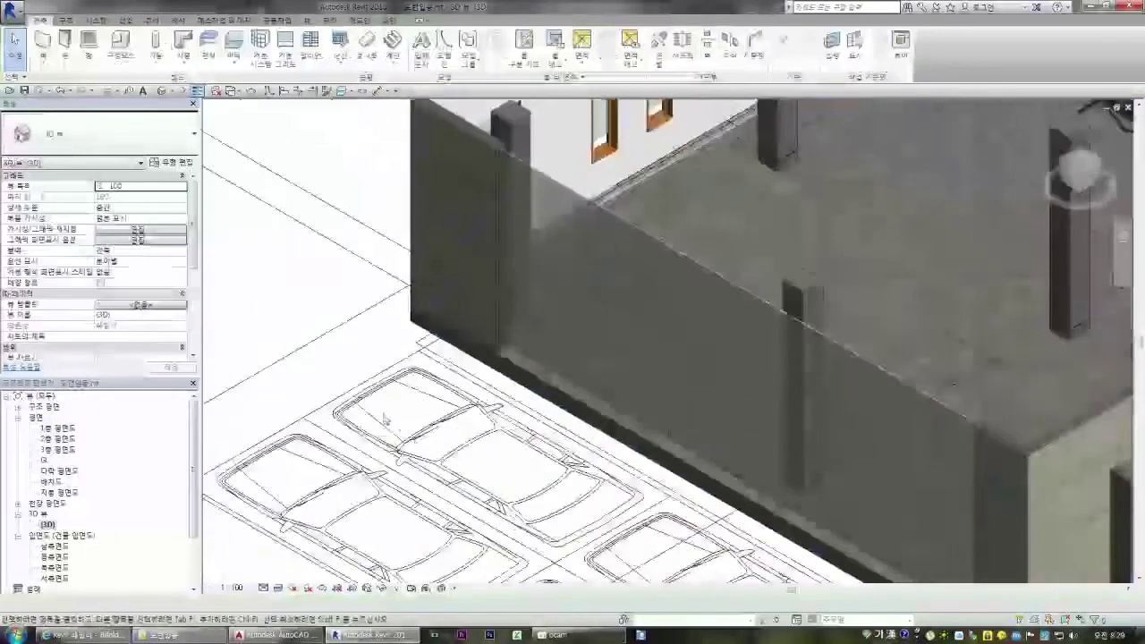
# - In the GL plan, try to set the windowed wall's top constraint to 1층, and cancel the change
pyautogui.doubleClick(44, 460)
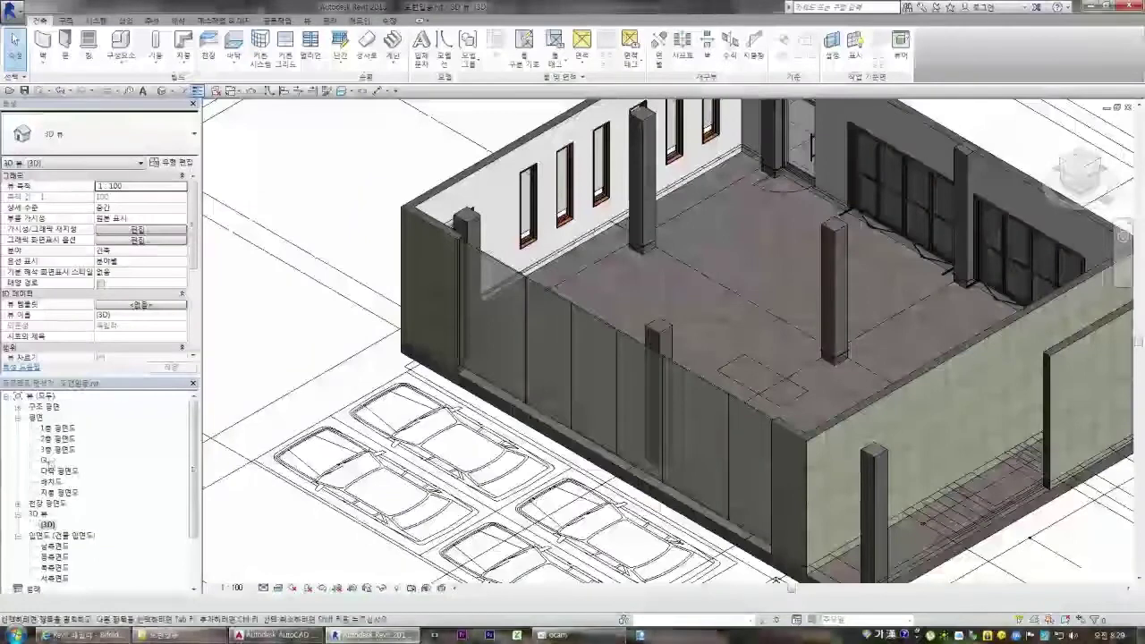
pyautogui.scroll(-2, 502, 461)
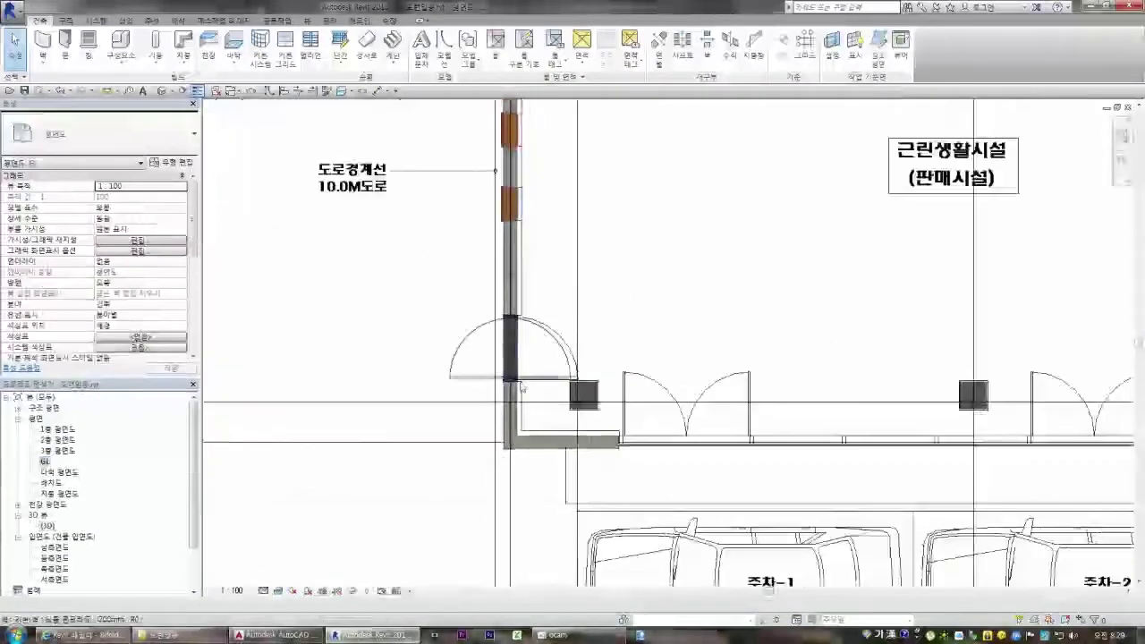
pyautogui.click(531, 454)
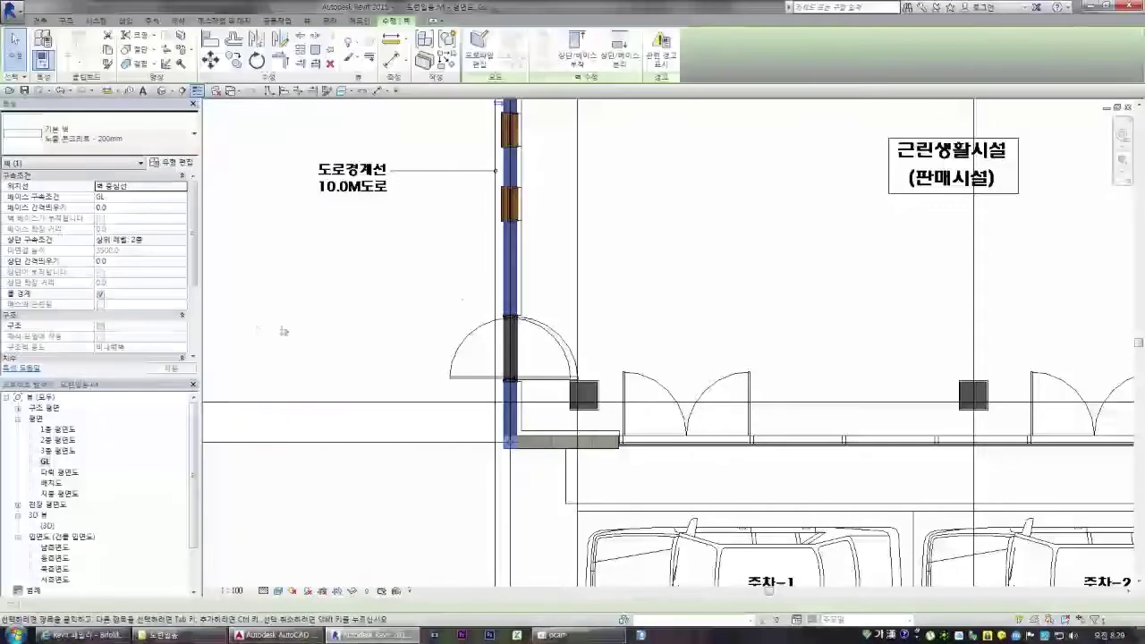
pyautogui.click(179, 245)
pyautogui.click(143, 271)
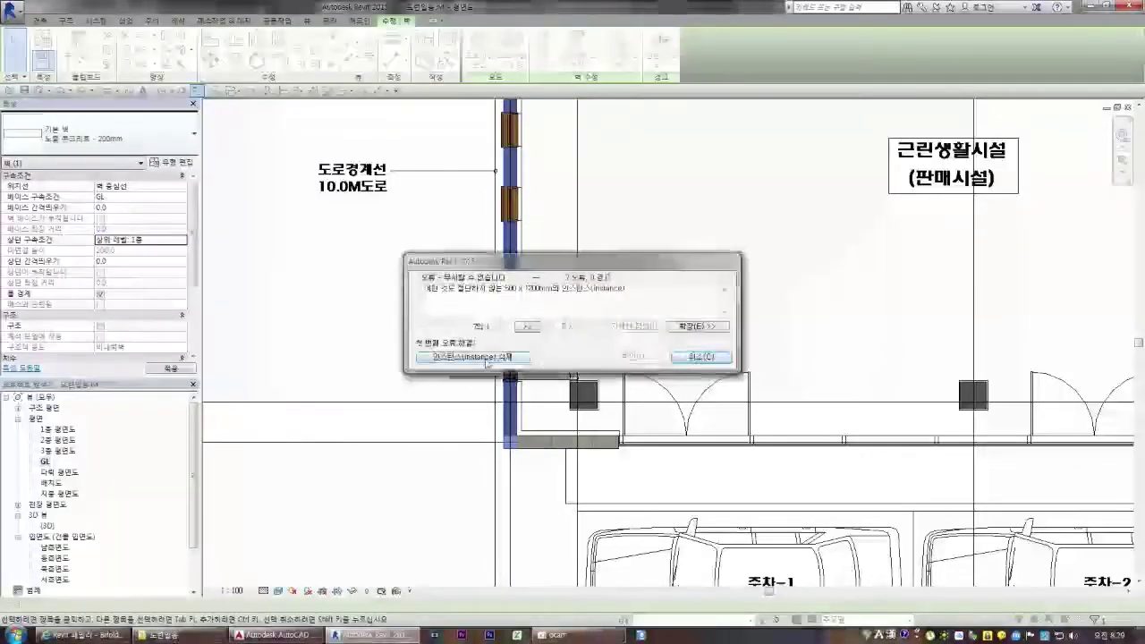
pyautogui.click(699, 357)
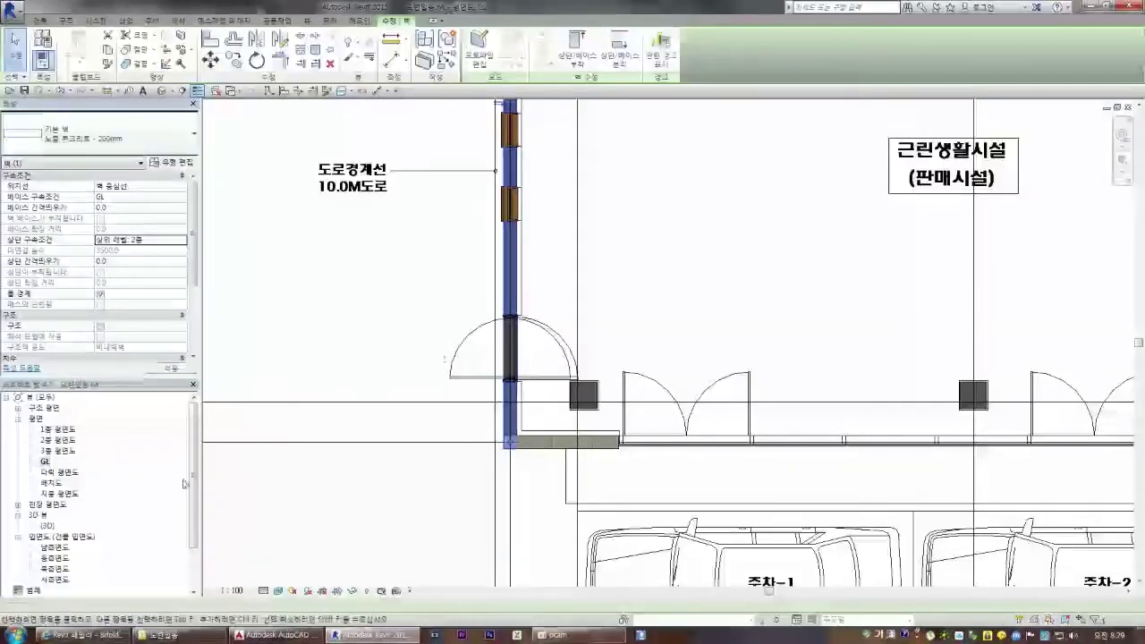
# - In the 3D view, inspect the low wall that overlaps the base of the windowed wall
pyautogui.doubleClick(47, 525)
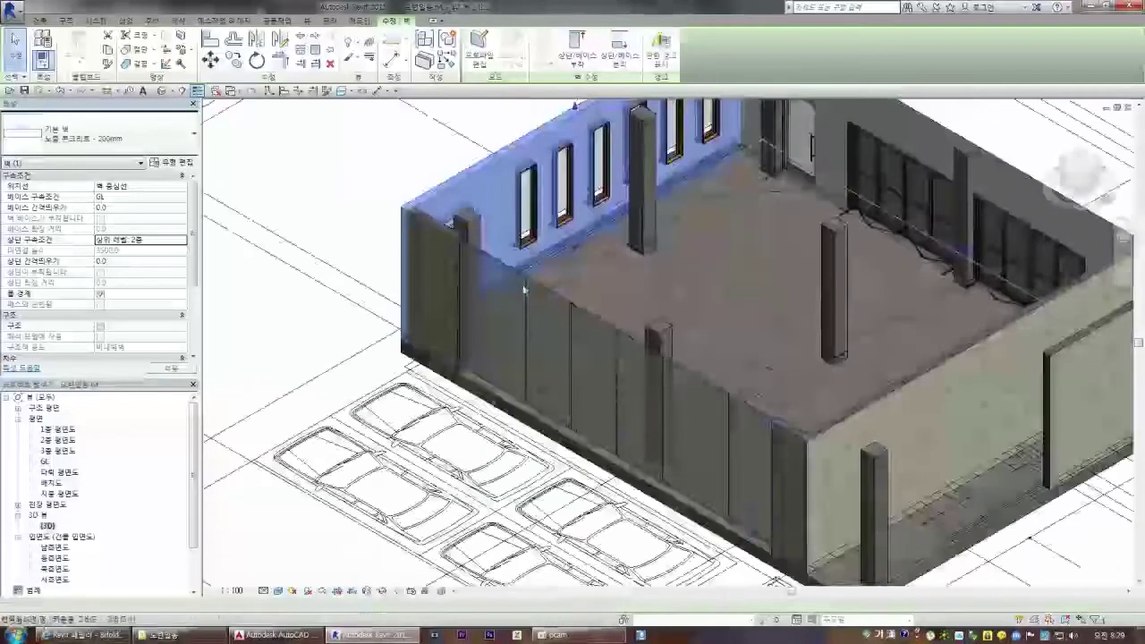
pyautogui.click(599, 257)
pyautogui.click(551, 257)
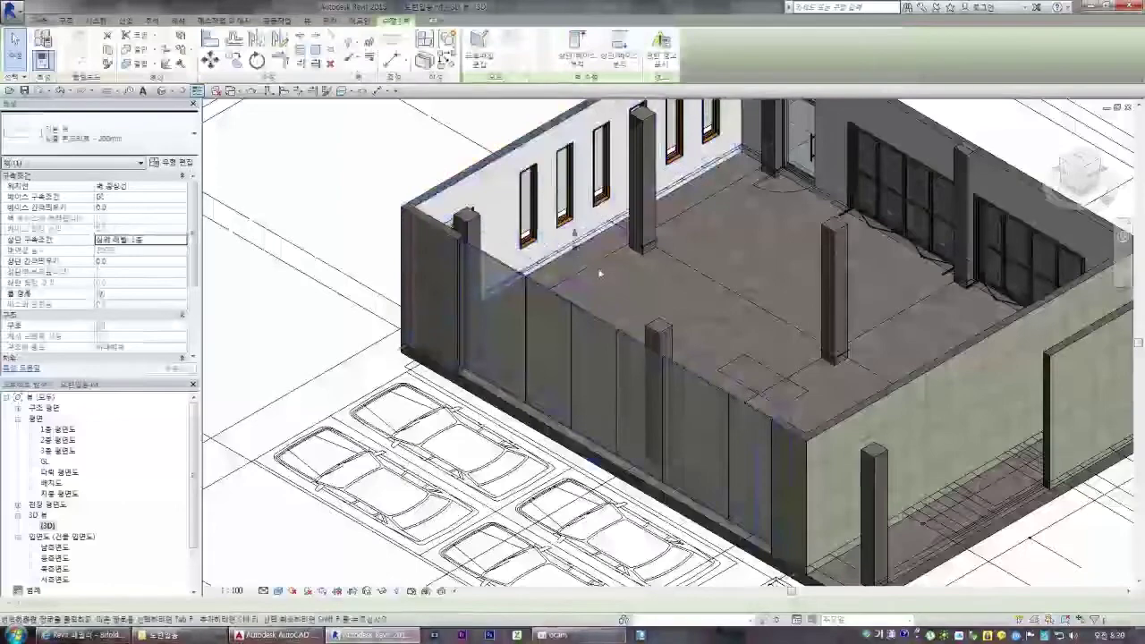
pyautogui.press('Escape')
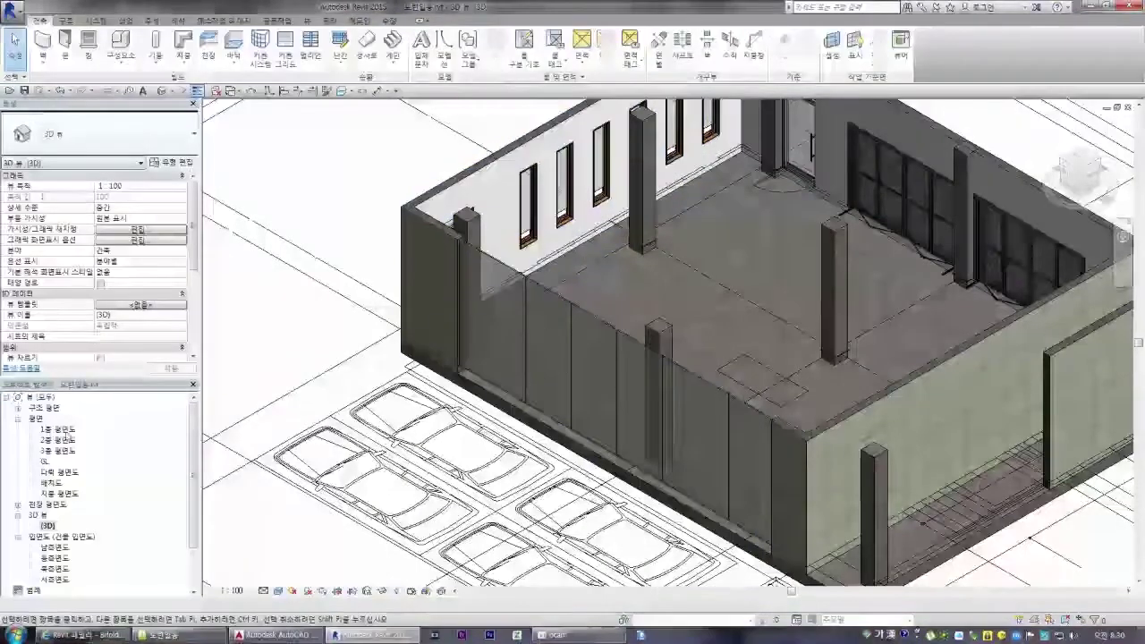
# - In the GL plan, draw a 200 mm wall from GL to 1층 beneath the curtain wall between the concrete wall ends, and reopen the 3D view
pyautogui.doubleClick(79, 429)
pyautogui.scroll(3, 367, 359)
pyautogui.scroll(-4, 362, 359)
pyautogui.scroll(6, 474, 429)
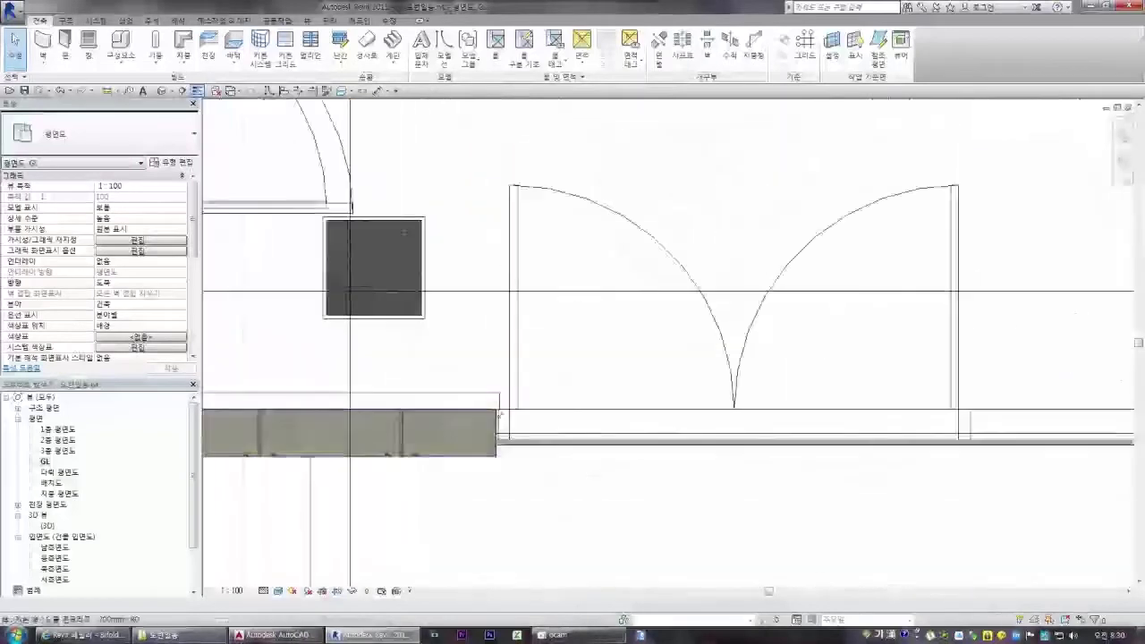
pyautogui.click(405, 232)
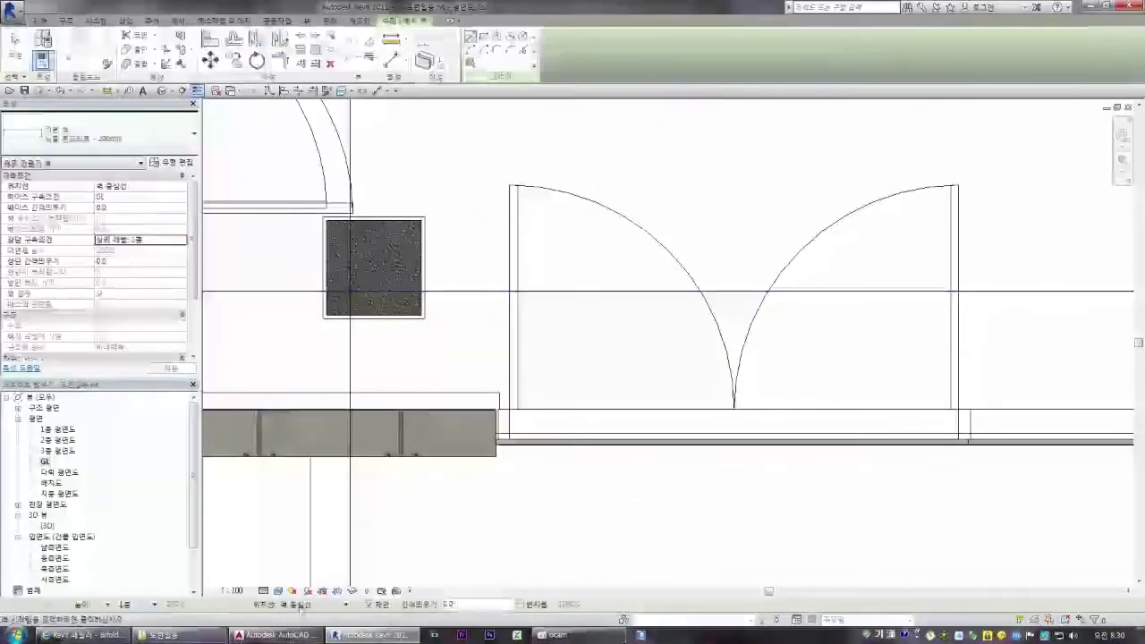
pyautogui.click(498, 435)
pyautogui.scroll(-2, 444, 448)
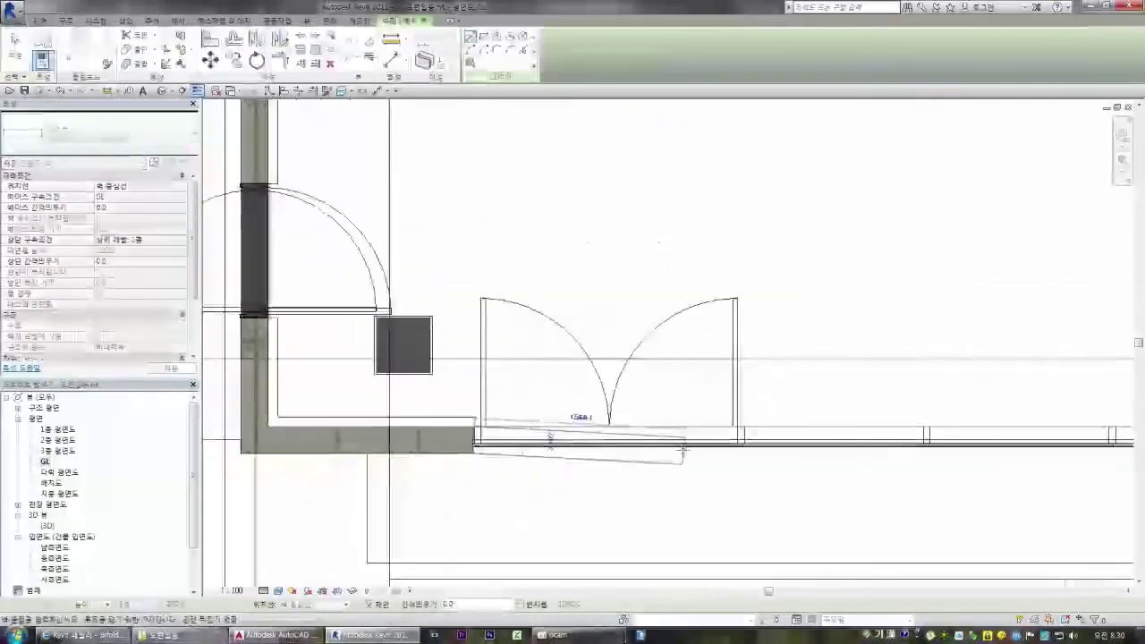
pyautogui.scroll(-3, 658, 428)
pyautogui.scroll(4, 657, 427)
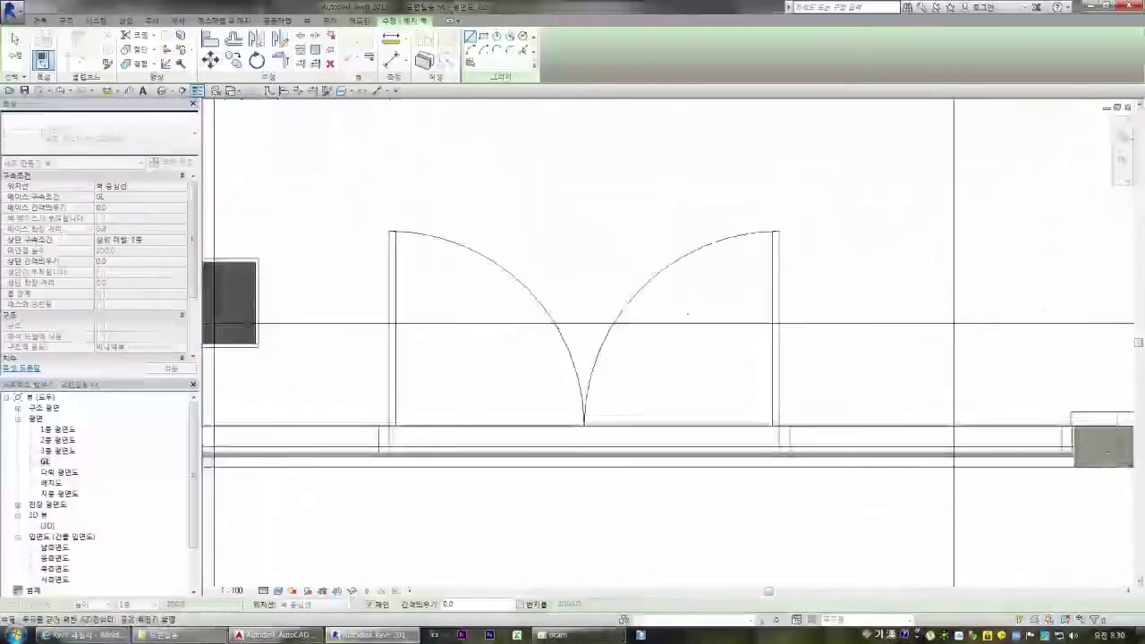
pyautogui.scroll(2, 1106, 451)
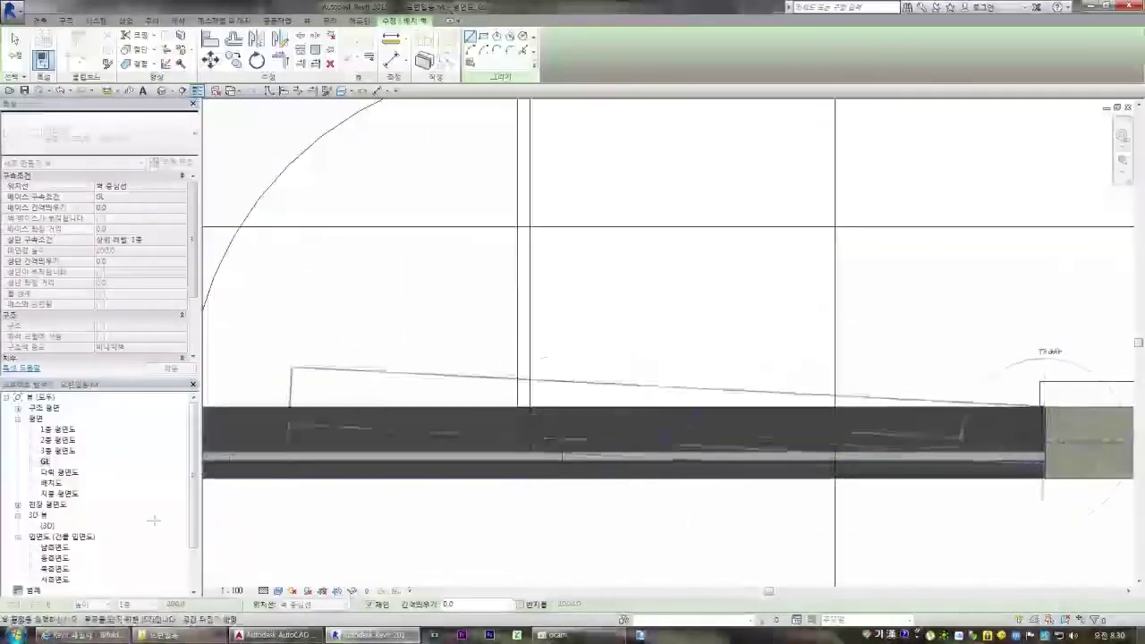
pyautogui.doubleClick(47, 525)
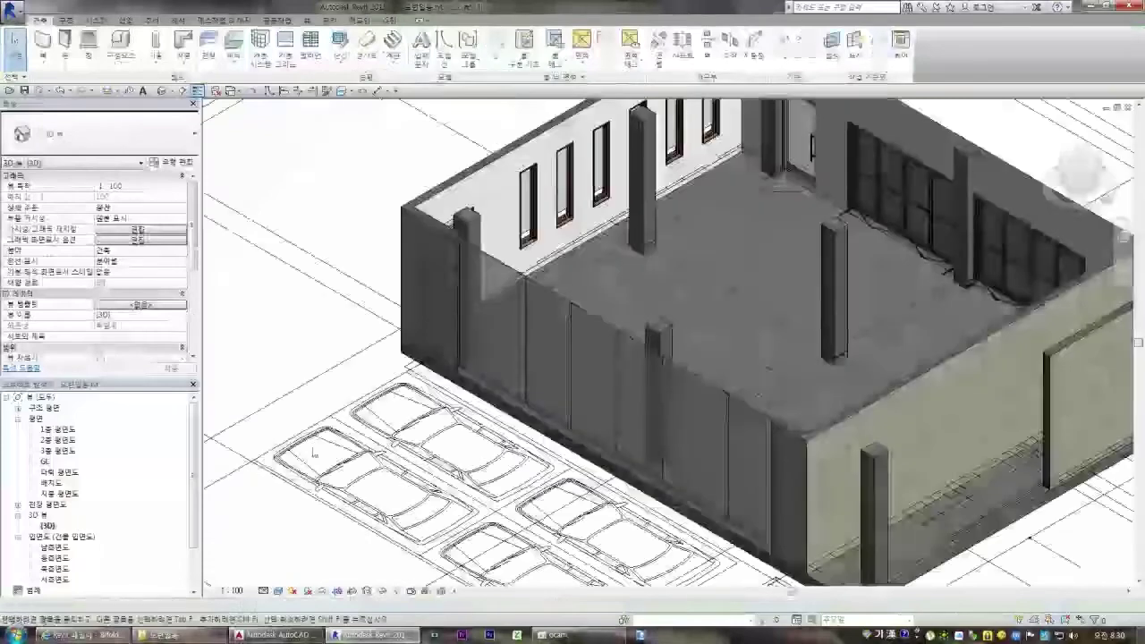
# - Inspect the low wall beneath the curtain wall in the 3D view and in the GL plan
pyautogui.scroll(3, 492, 408)
pyautogui.click(519, 378)
pyautogui.doubleClick(44, 461)
pyautogui.scroll(-5, 515, 442)
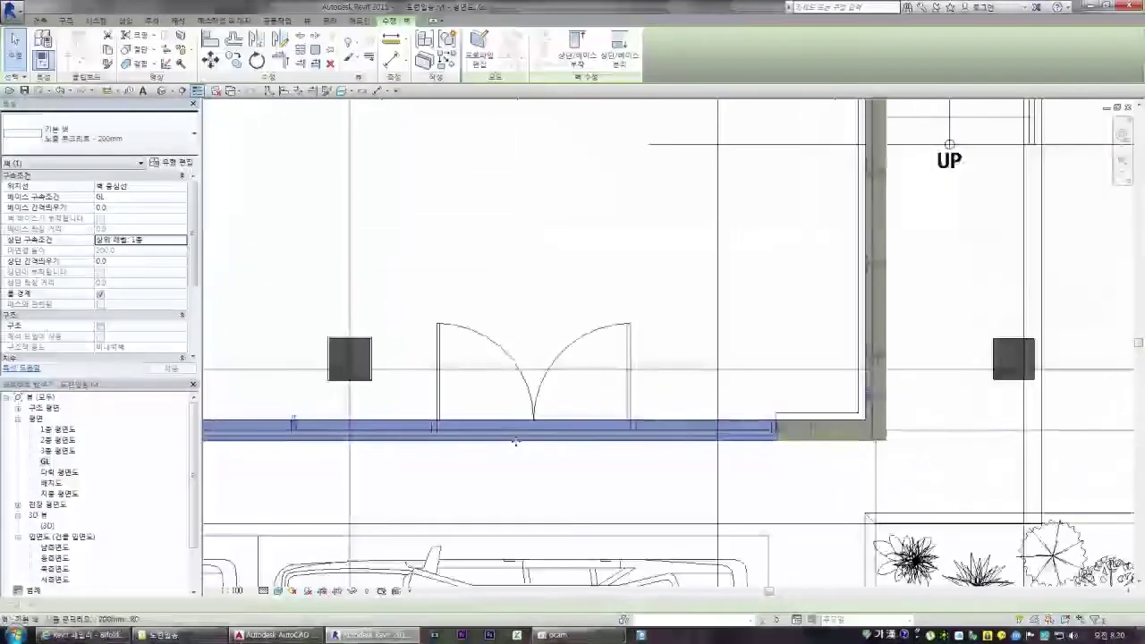
pyautogui.doubleClick(47, 525)
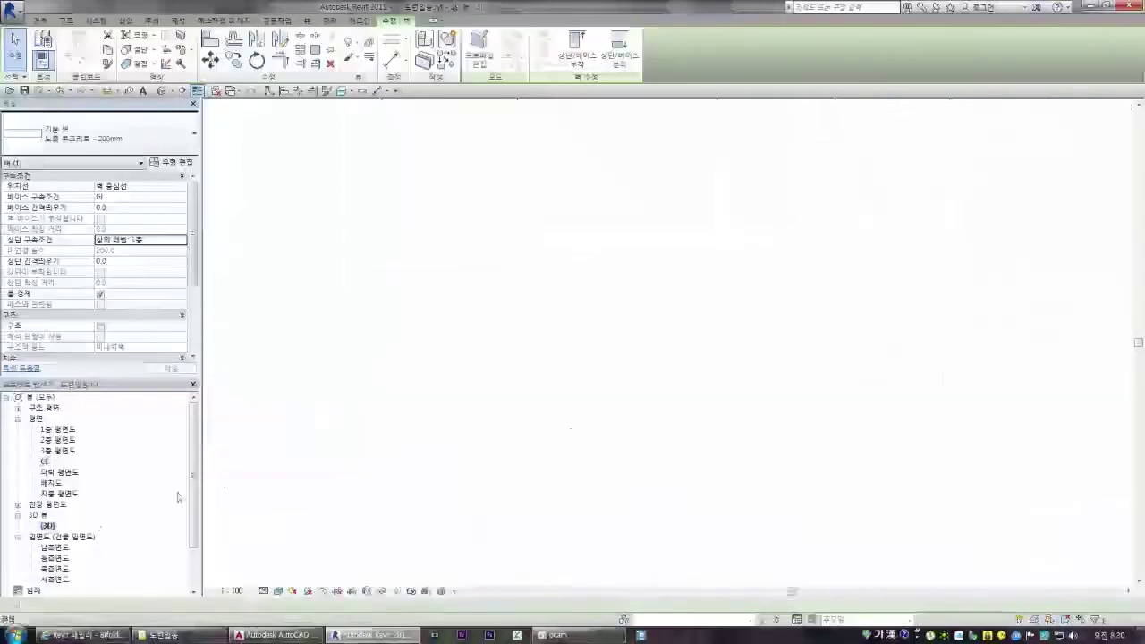
pyautogui.press('Escape')
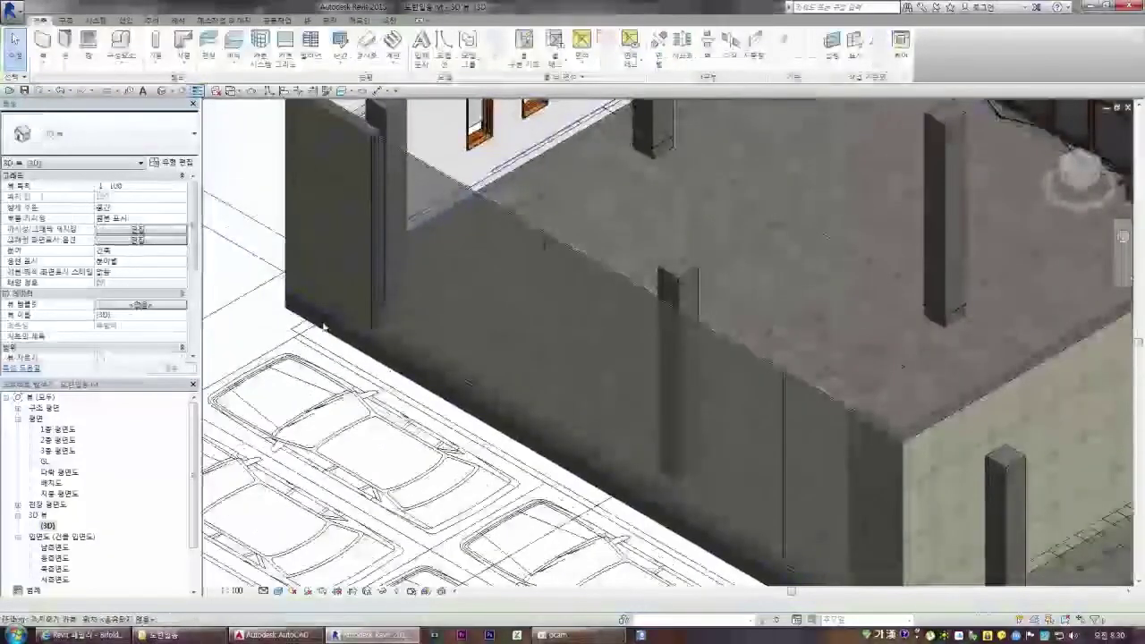
# - Open the 남측면도 elevation and switch its visual style to a coloured display of the wall surfaces
pyautogui.doubleClick(55, 546)
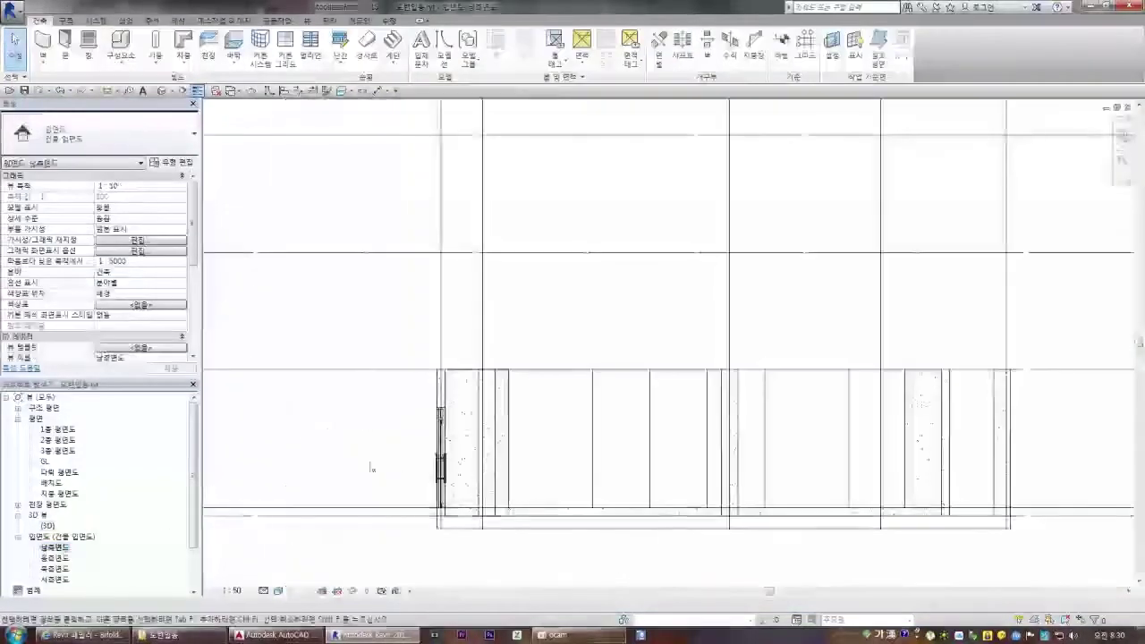
pyautogui.click(279, 590)
pyautogui.click(302, 565)
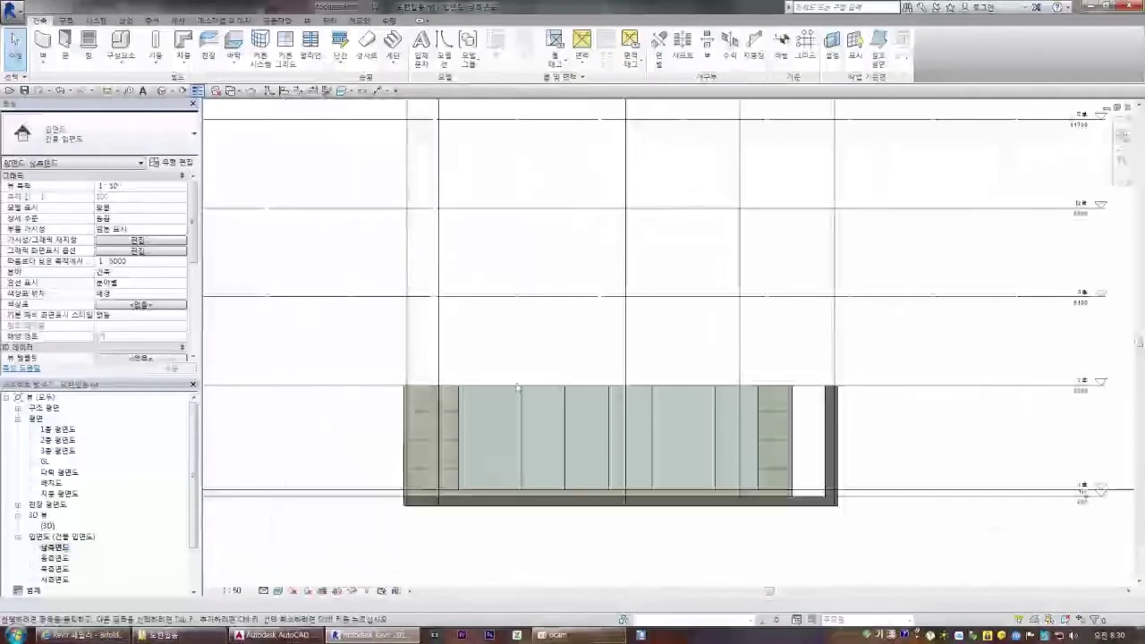
pyautogui.scroll(3, 534, 429)
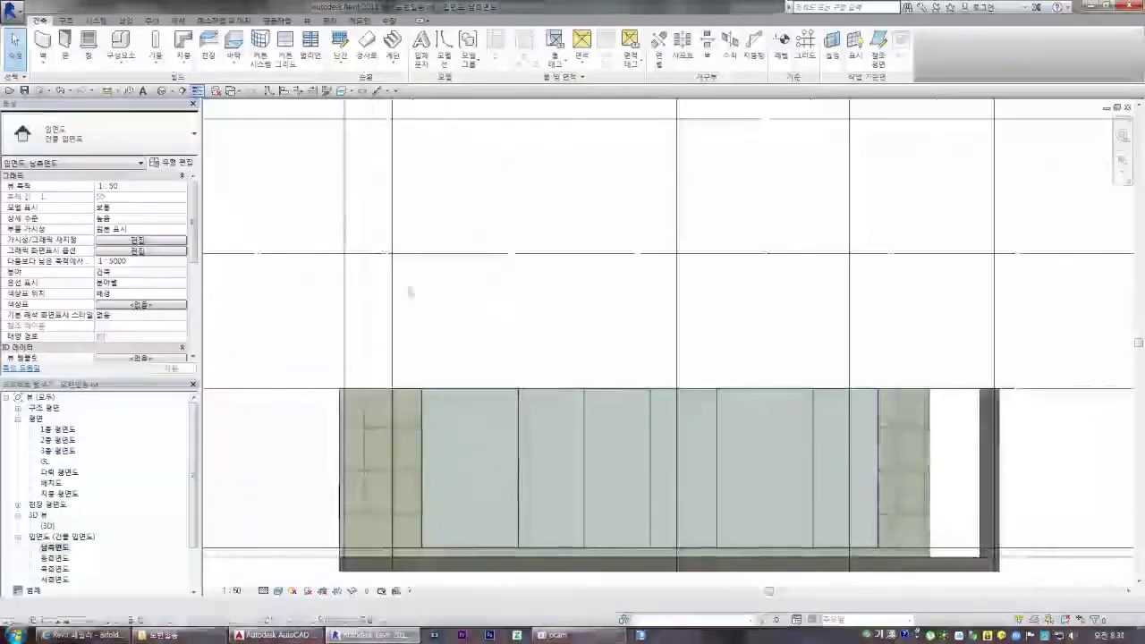
# - Add a horizontal grid line across the curtain wall's upper part and a second one midway between it and the top edge
pyautogui.click(285, 55)
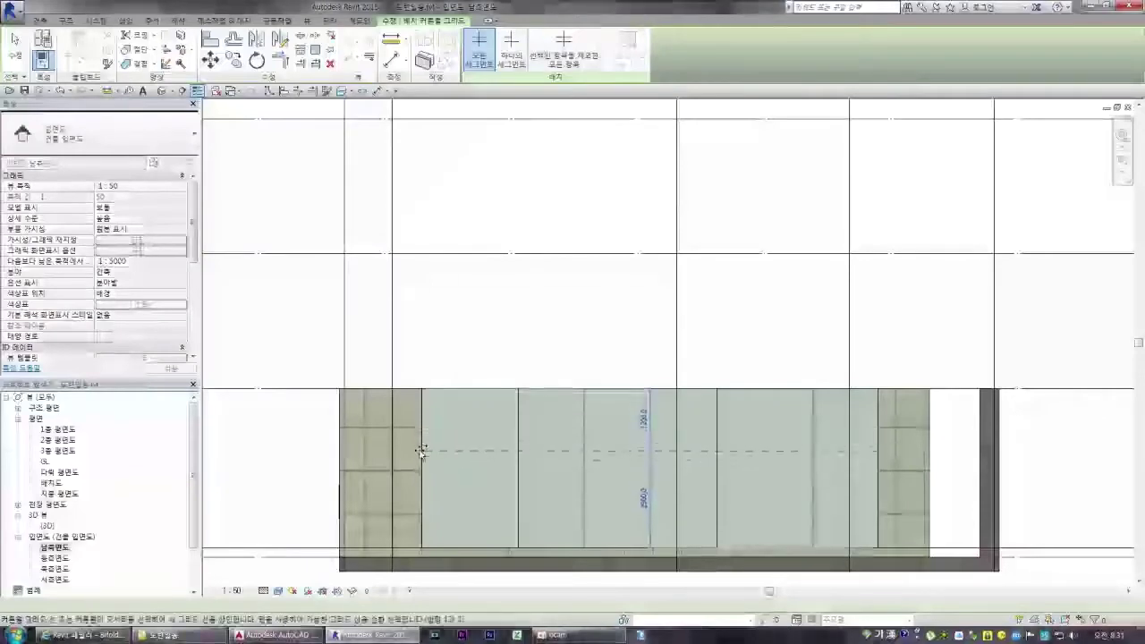
pyautogui.click(421, 447)
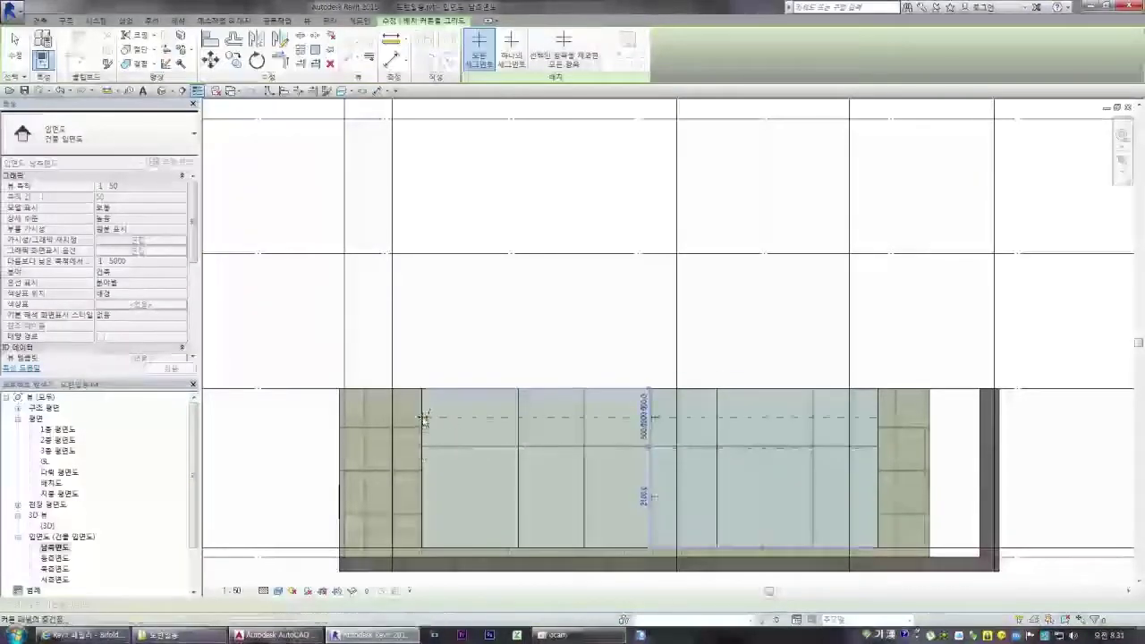
pyautogui.click(423, 417)
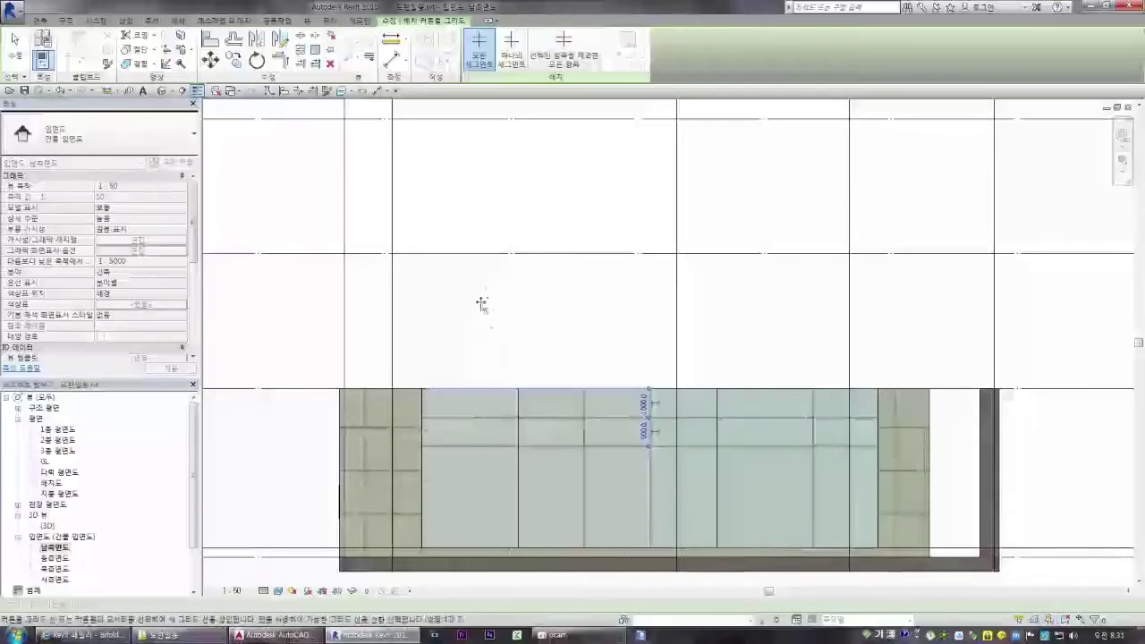
# - Add vertical curtain grid lines that split the first and fifth bays from the left into 1000 mm halves
pyautogui.click(469, 391)
pyautogui.click(764, 391)
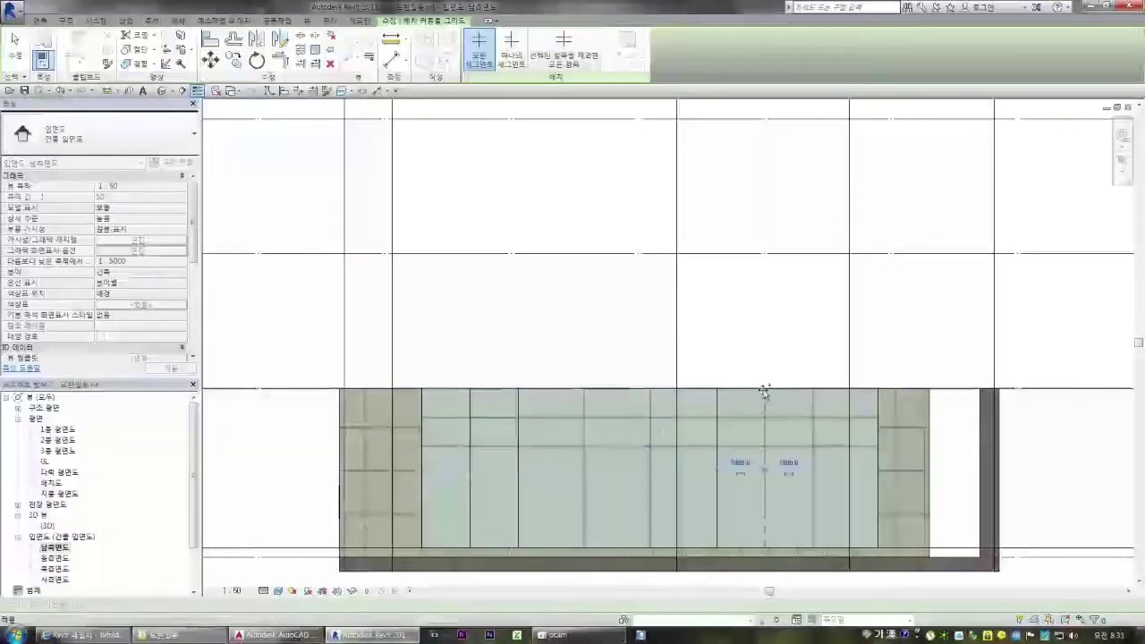
pyautogui.press('Escape')
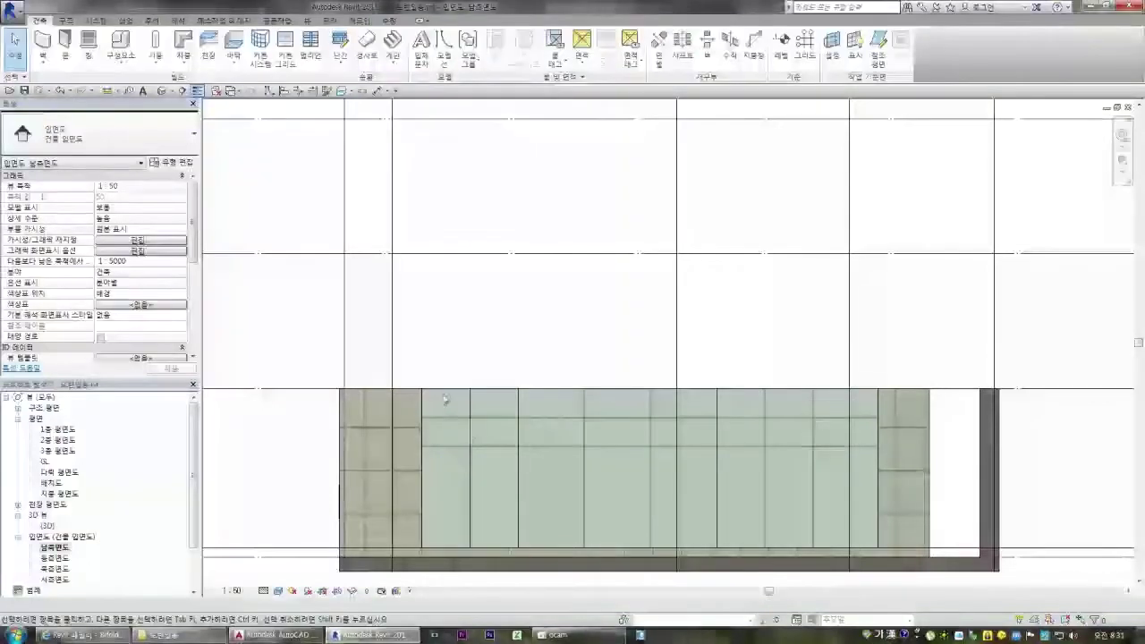
# - Remove the segment between the two horizontal grid lines from the vertical grid line that halves the first bay
pyautogui.click(471, 436)
pyautogui.click(488, 49)
pyautogui.press('Escape')
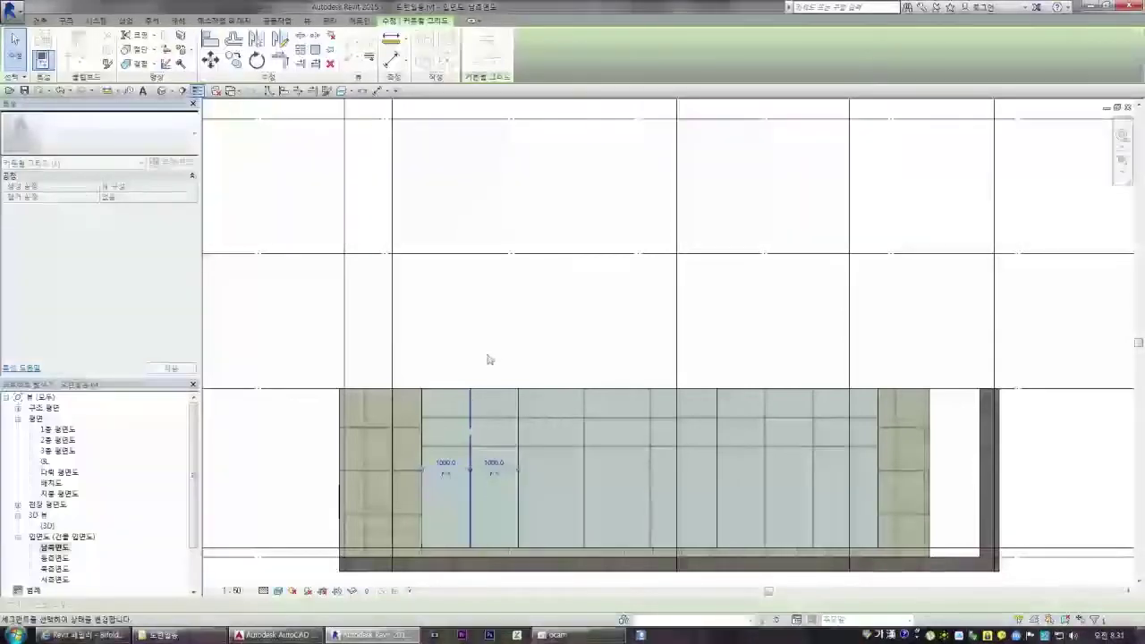
pyautogui.press('Escape')
pyautogui.press('Escape')
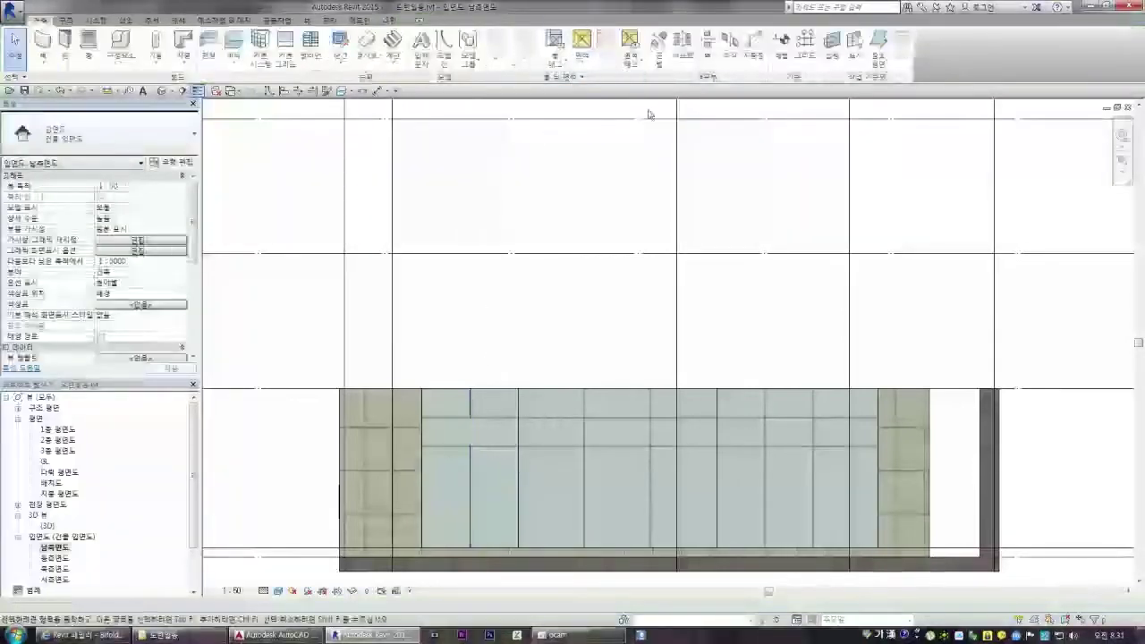
# - Try to remove the topmost segment of the vertical grid line that halves the first bay
pyautogui.click(471, 404)
pyautogui.press('Escape')
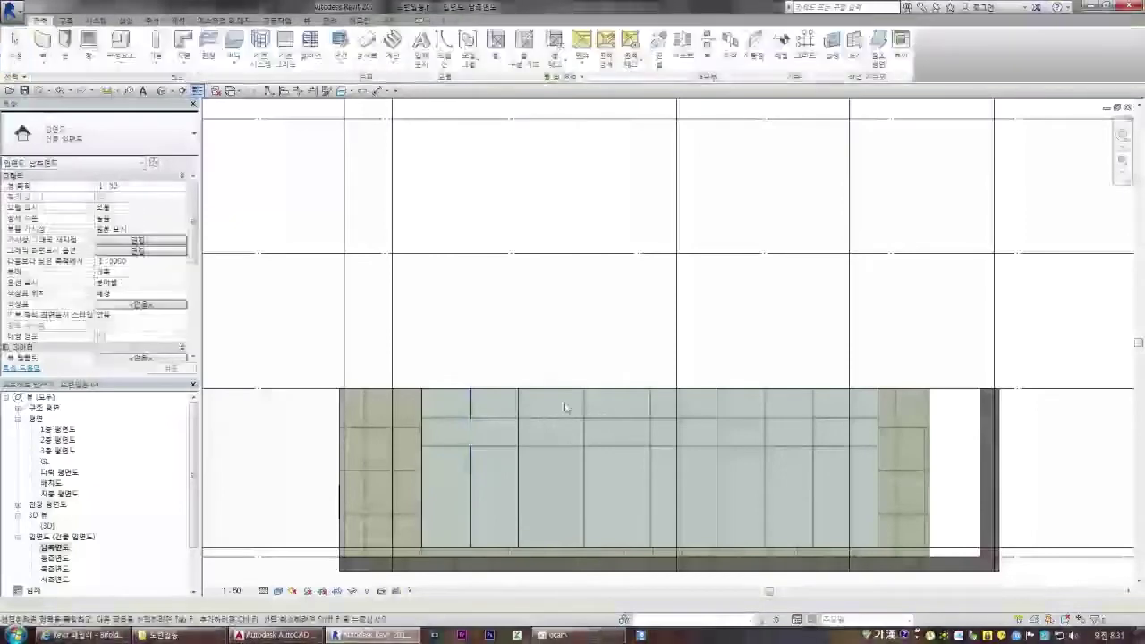
pyautogui.click(472, 409)
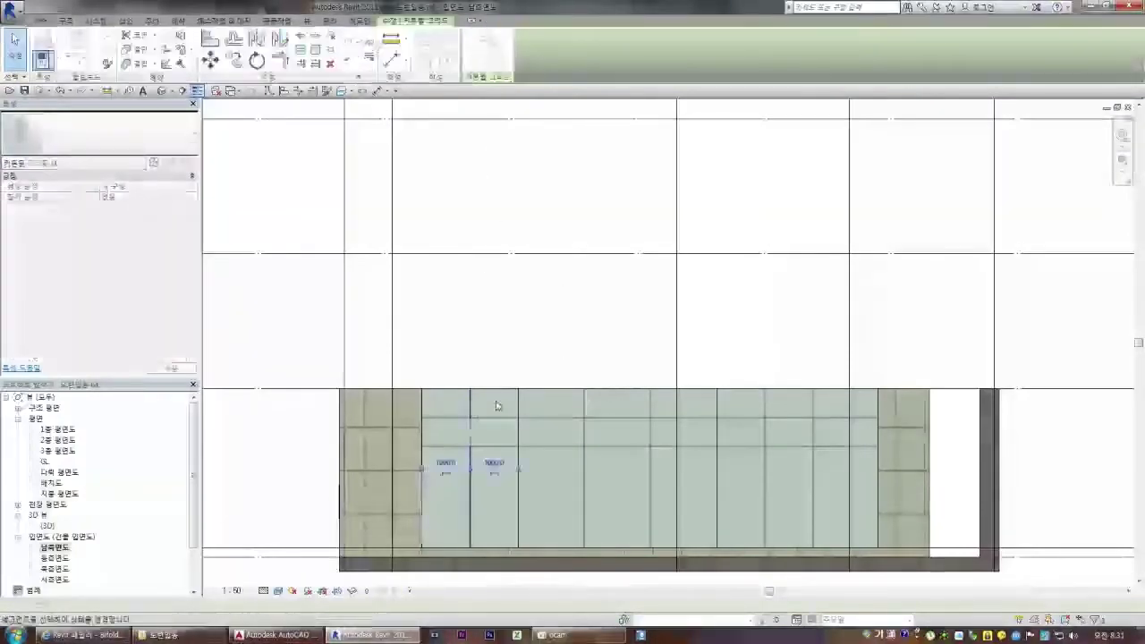
pyautogui.press('Escape')
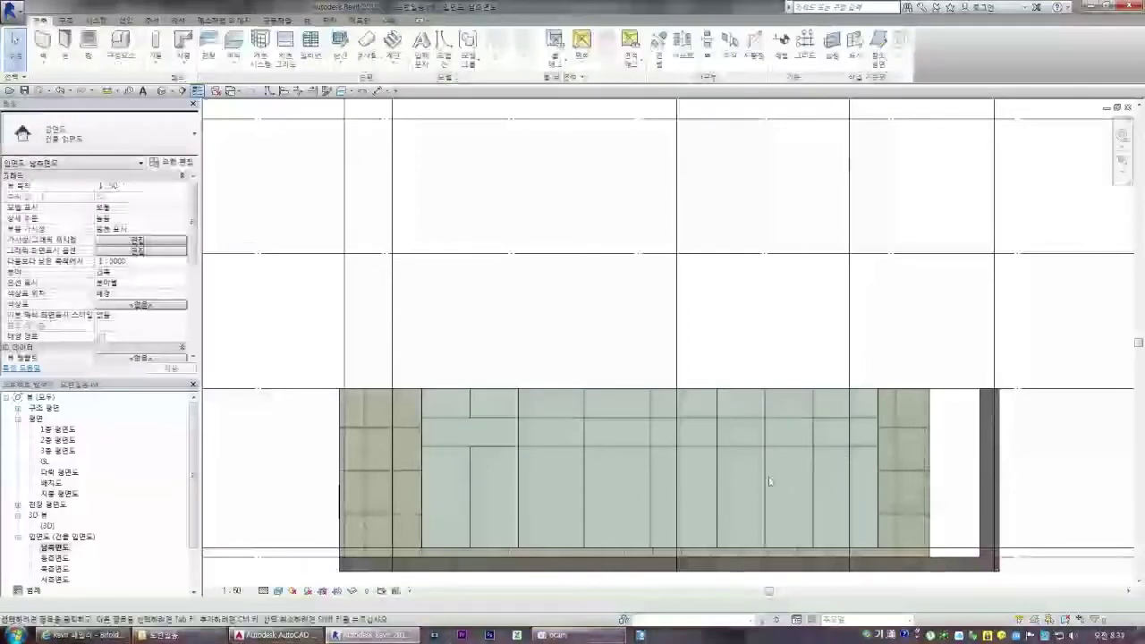
# - Remove the segment between the two horizontal grid lines from the vertical grid line that halves the fifth bay
pyautogui.click(764, 440)
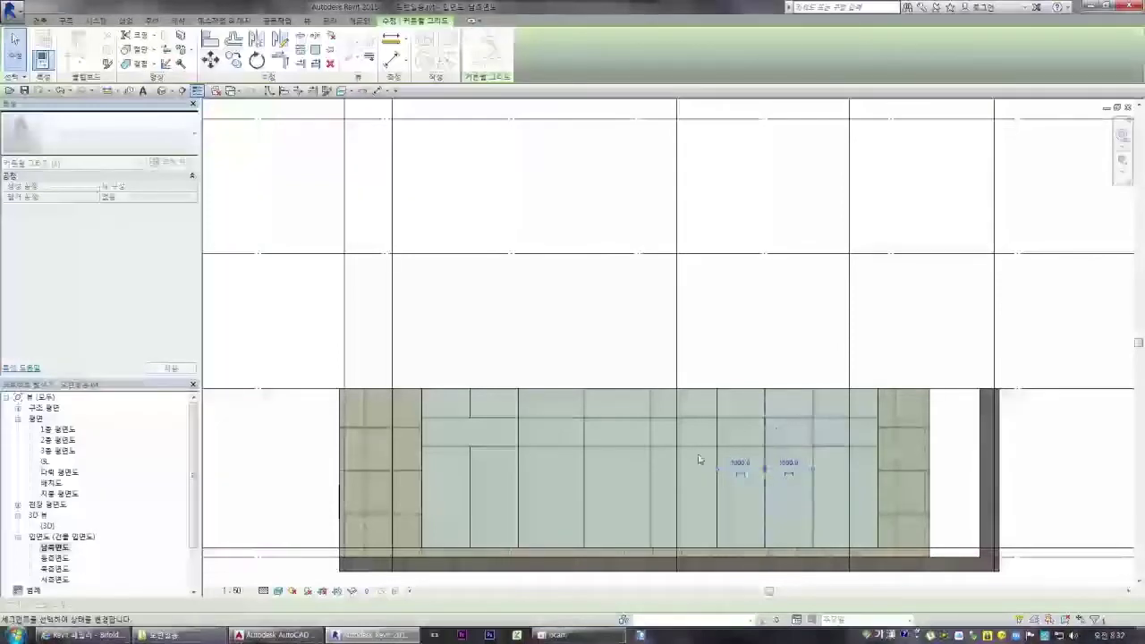
pyautogui.click(750, 439)
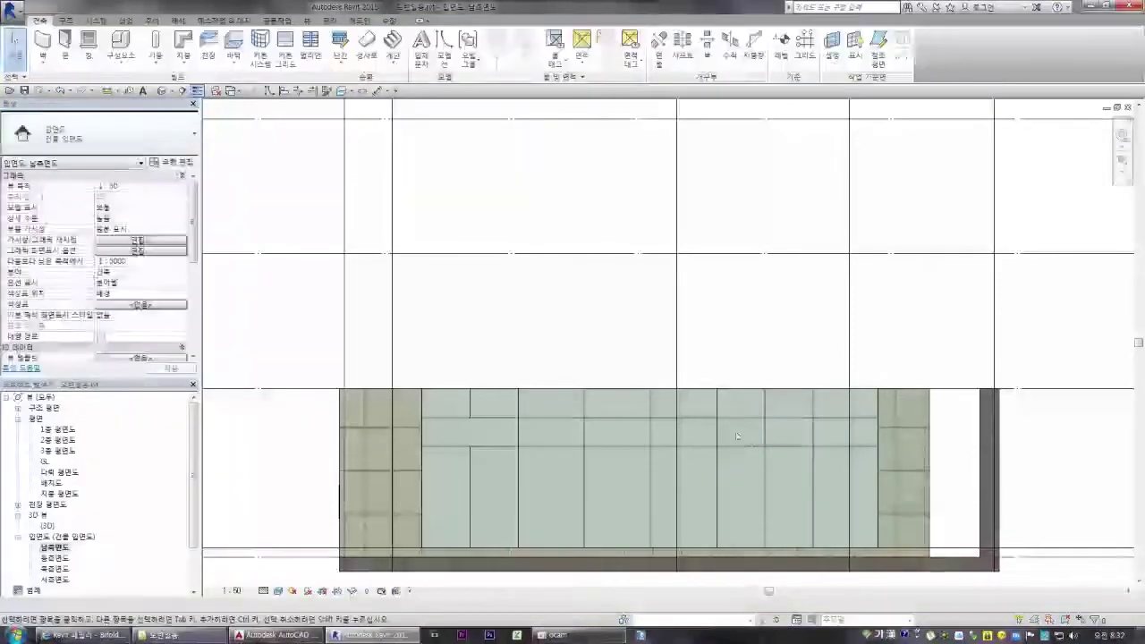
# - Try to remove the topmost segments of both bay-halving vertical grid lines while still in the elevation
pyautogui.click(469, 404)
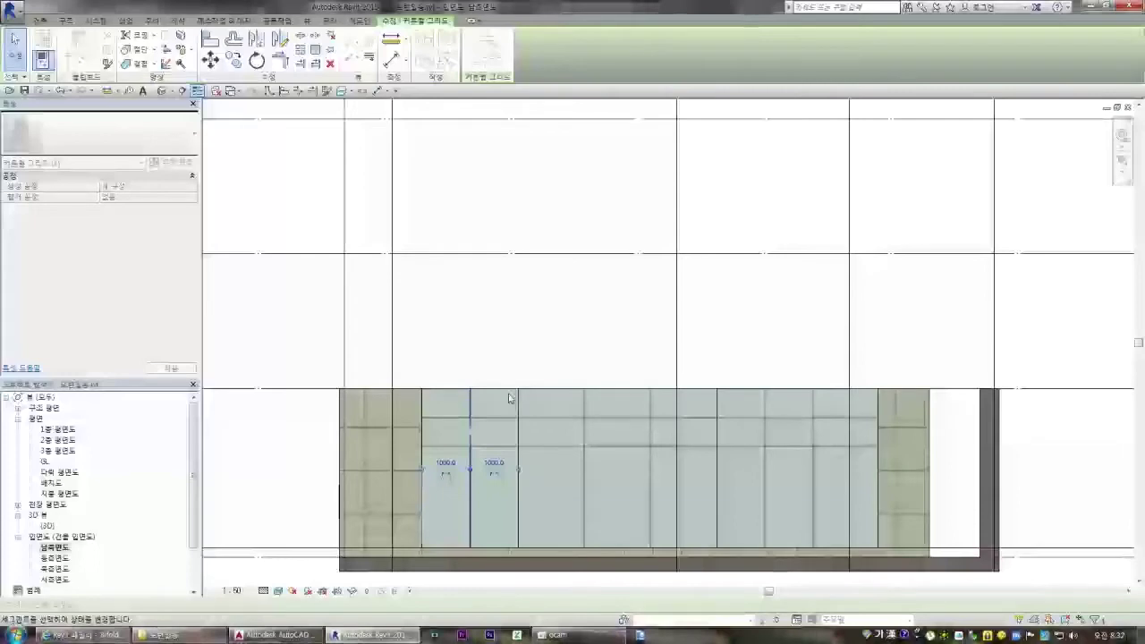
pyautogui.click(449, 137)
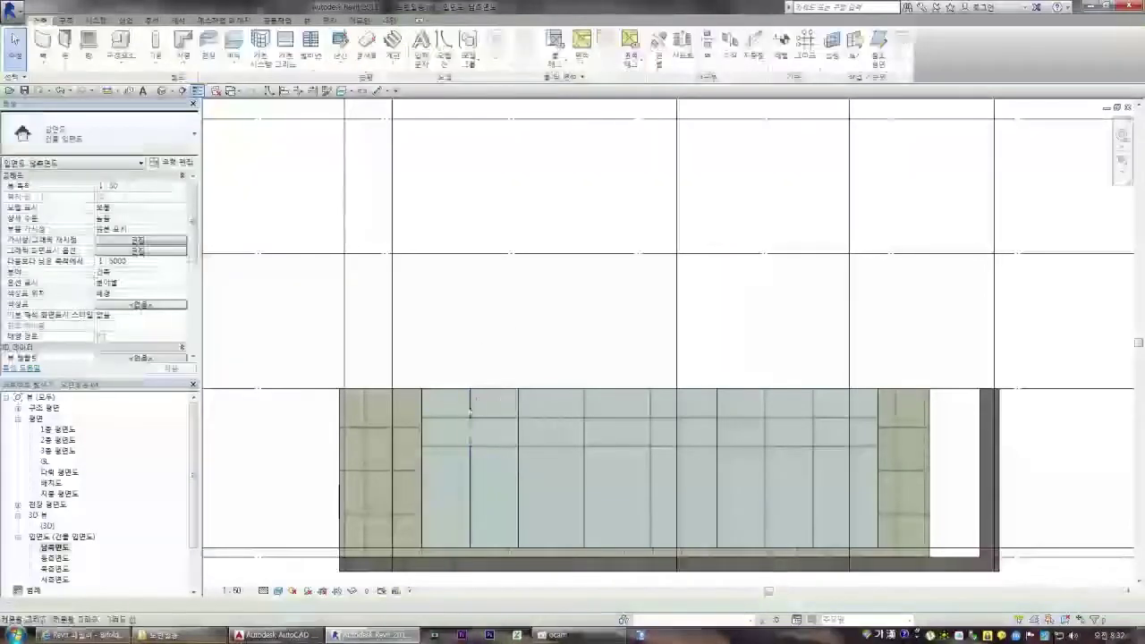
pyautogui.click(471, 424)
pyautogui.rightClick(472, 402)
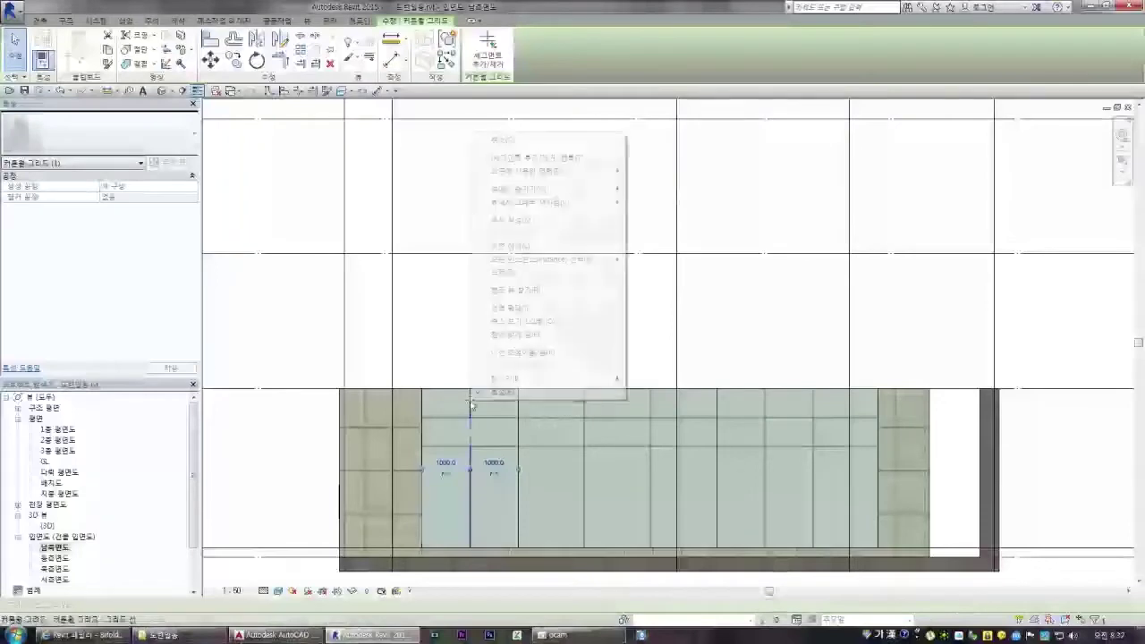
pyautogui.click(536, 158)
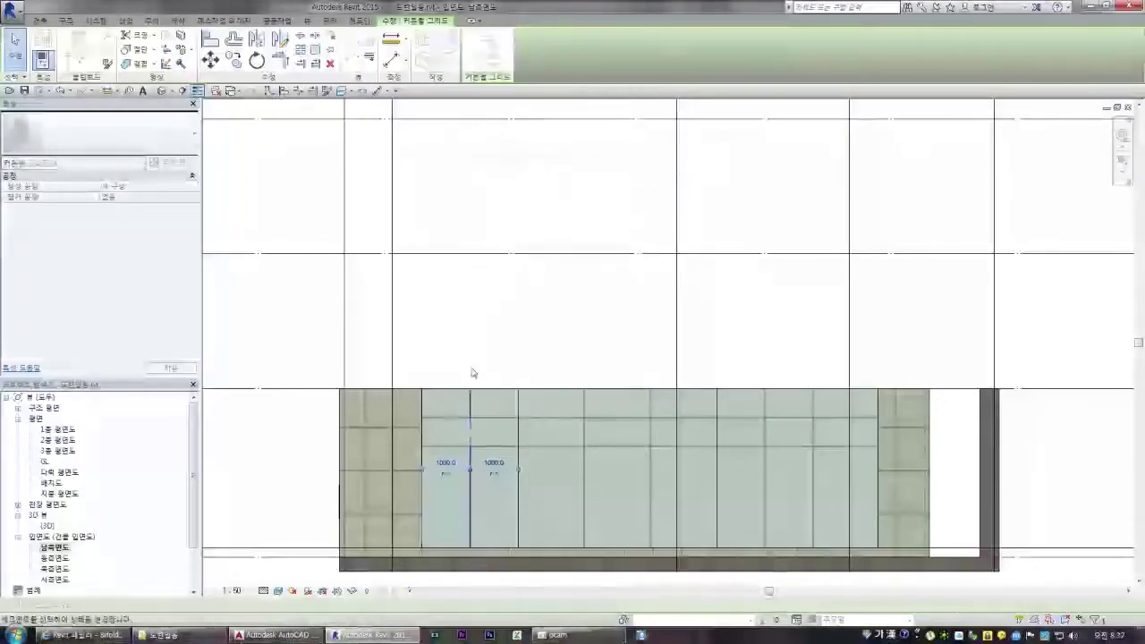
pyautogui.click(759, 410)
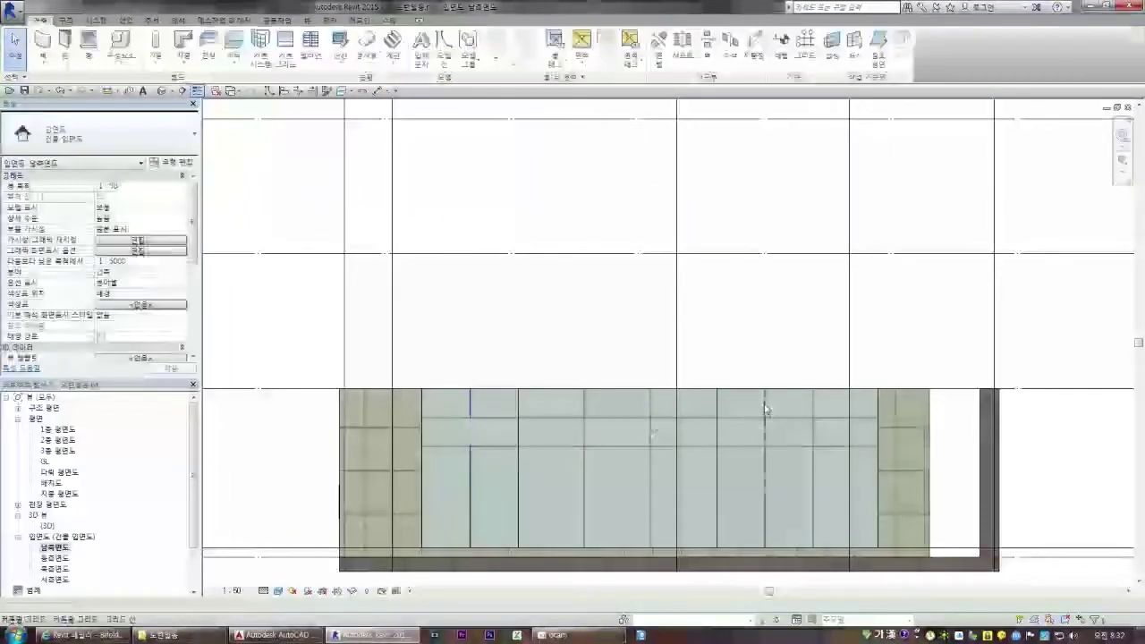
pyautogui.click(765, 409)
pyautogui.rightClick(765, 407)
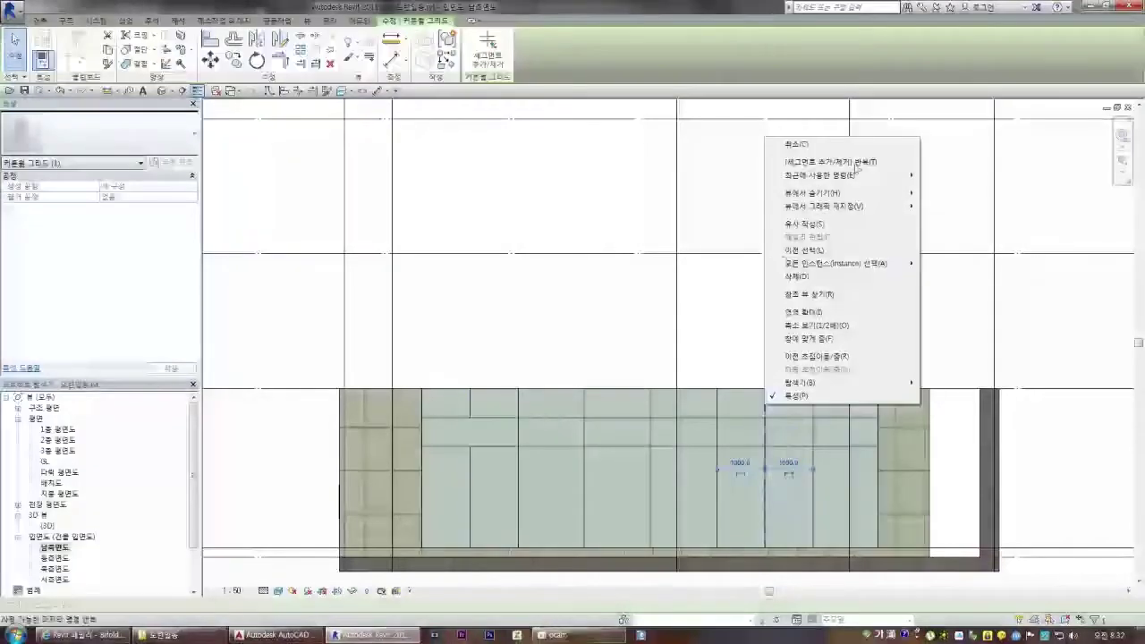
pyautogui.click(823, 388)
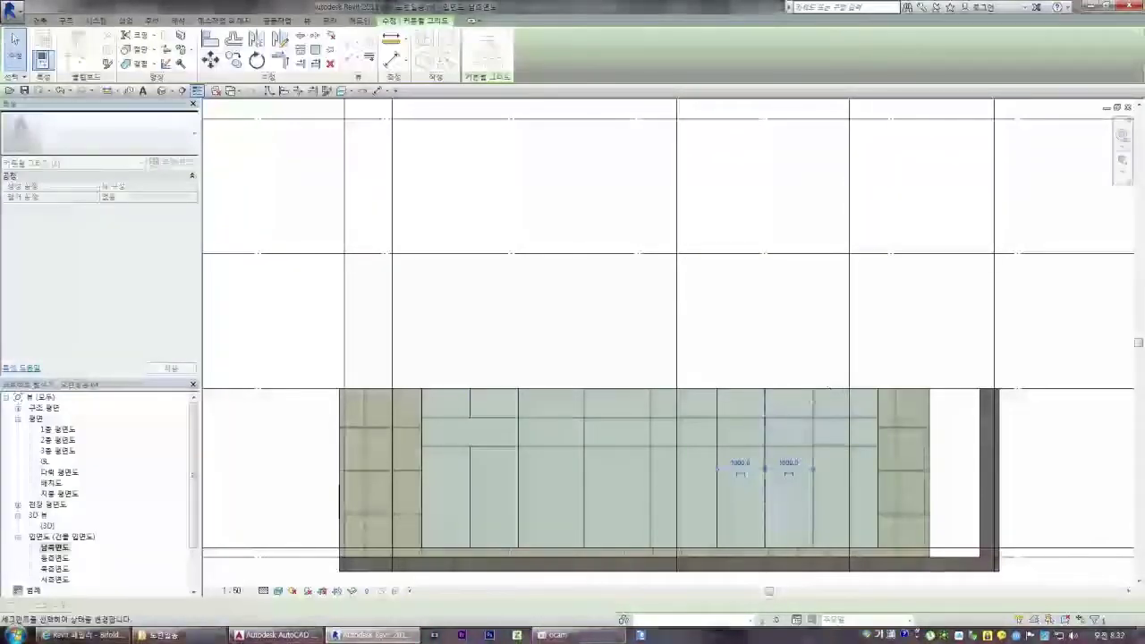
pyautogui.press('Escape')
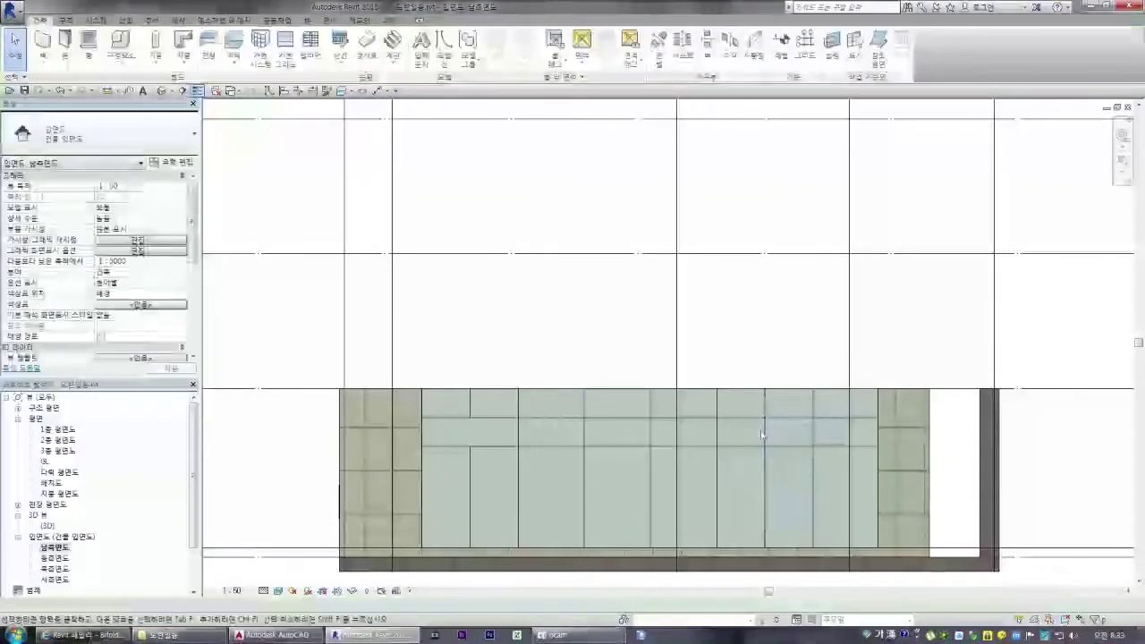
# - In the 3D view, remove the topmost segment of the vertical grid line that halves the first bay
pyautogui.doubleClick(47, 526)
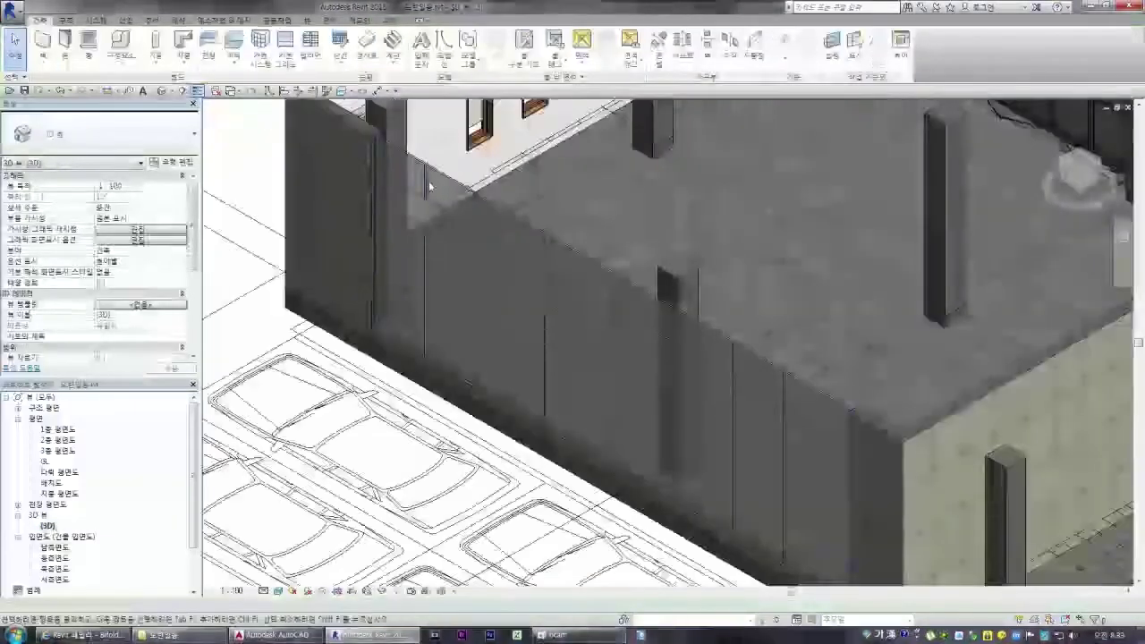
pyautogui.click(418, 202)
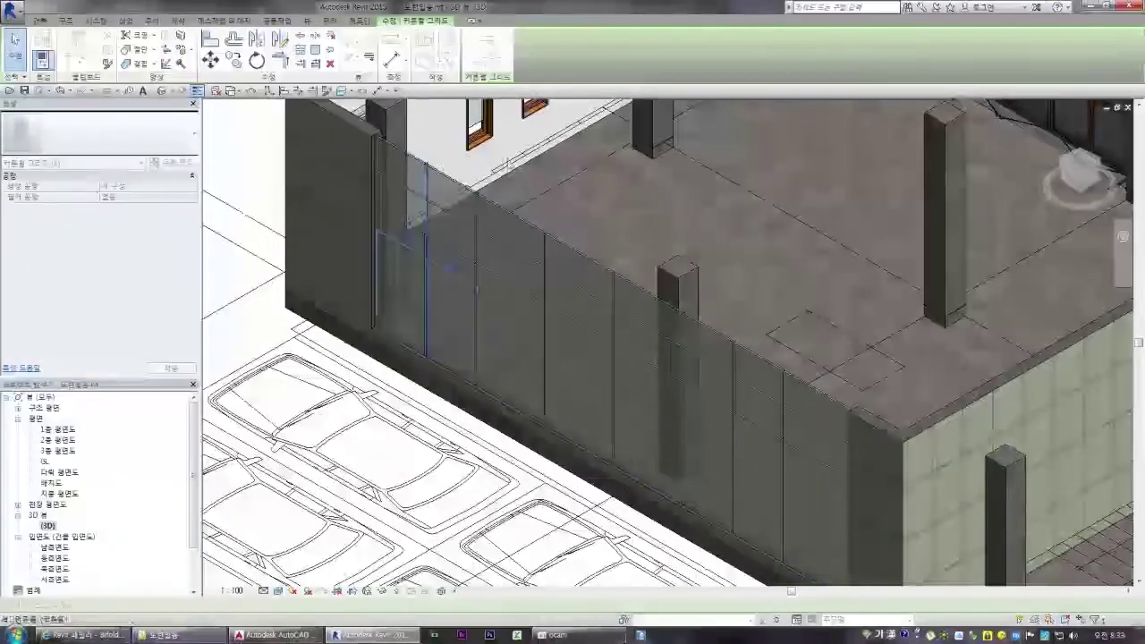
pyautogui.press('Escape')
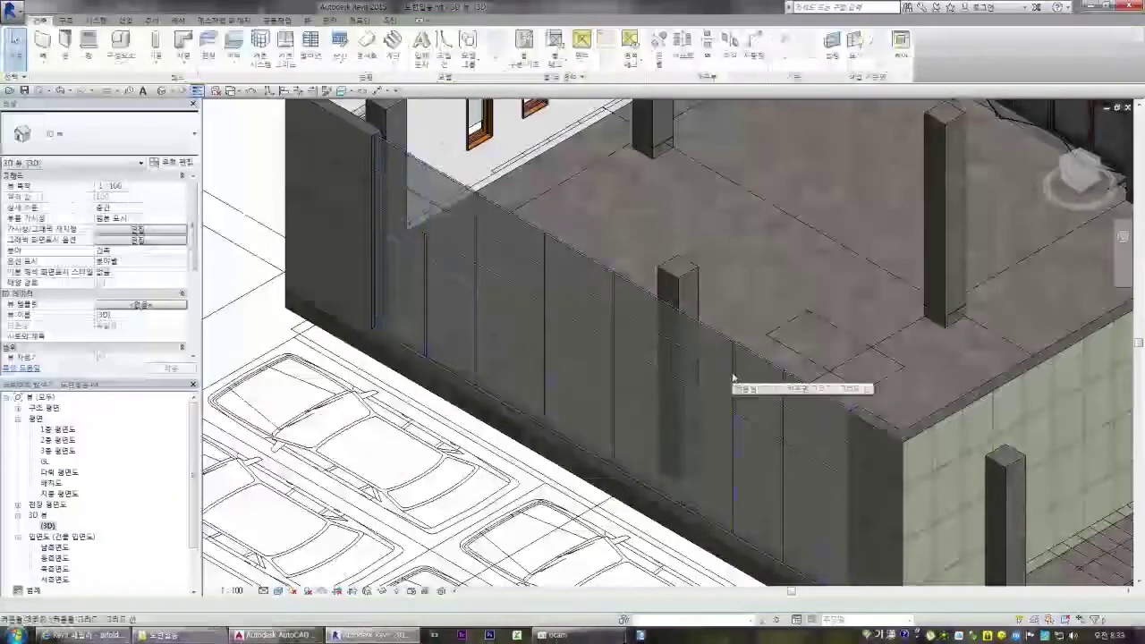
# - Remove the upper part of the fifth bay's middle grid line so it ends at the lower horizontal grid line
pyautogui.click(732, 376)
pyautogui.click(488, 53)
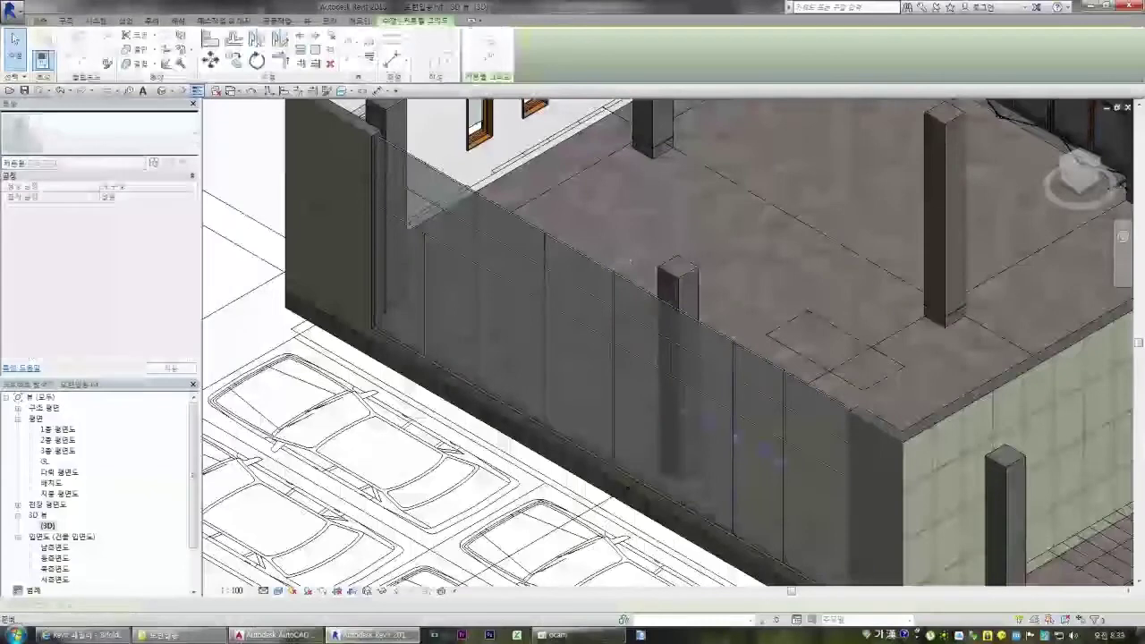
pyautogui.click(733, 367)
pyautogui.click(732, 395)
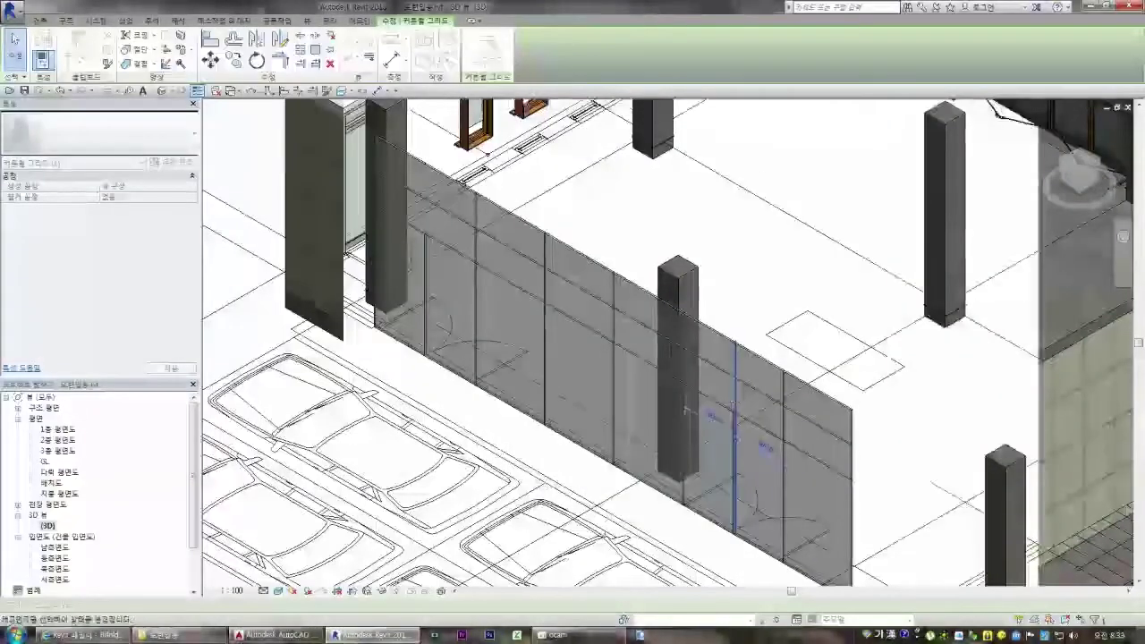
pyautogui.press('Escape')
pyautogui.press('Escape')
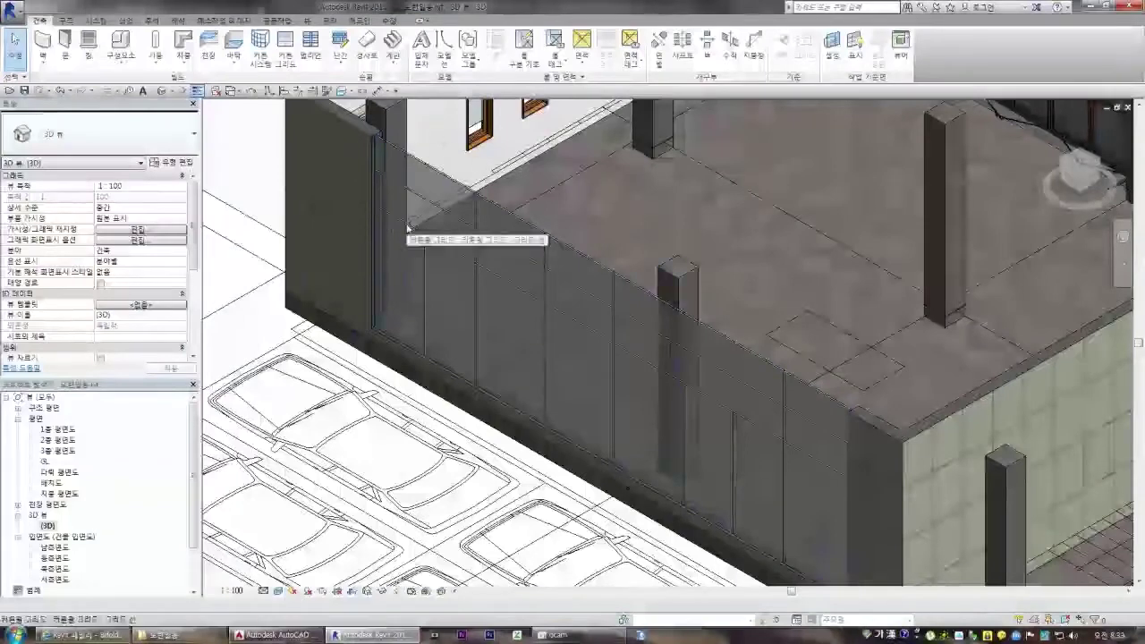
# - Inspect the curtain wall's upper grid lines up close around the first bay
pyautogui.click(426, 264)
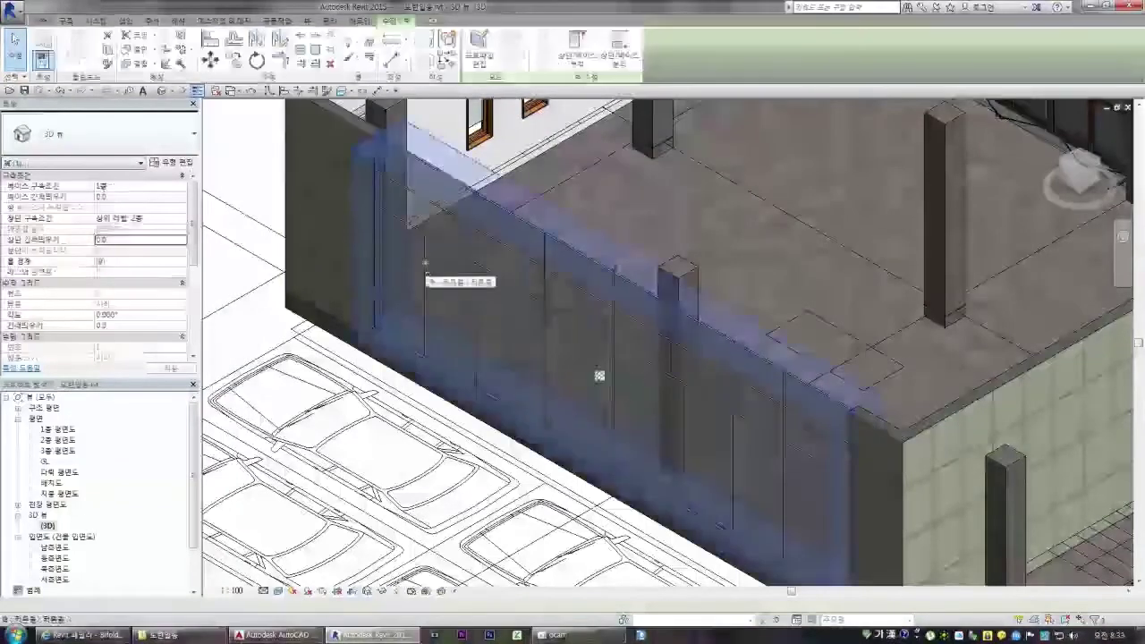
pyautogui.scroll(3, 426, 264)
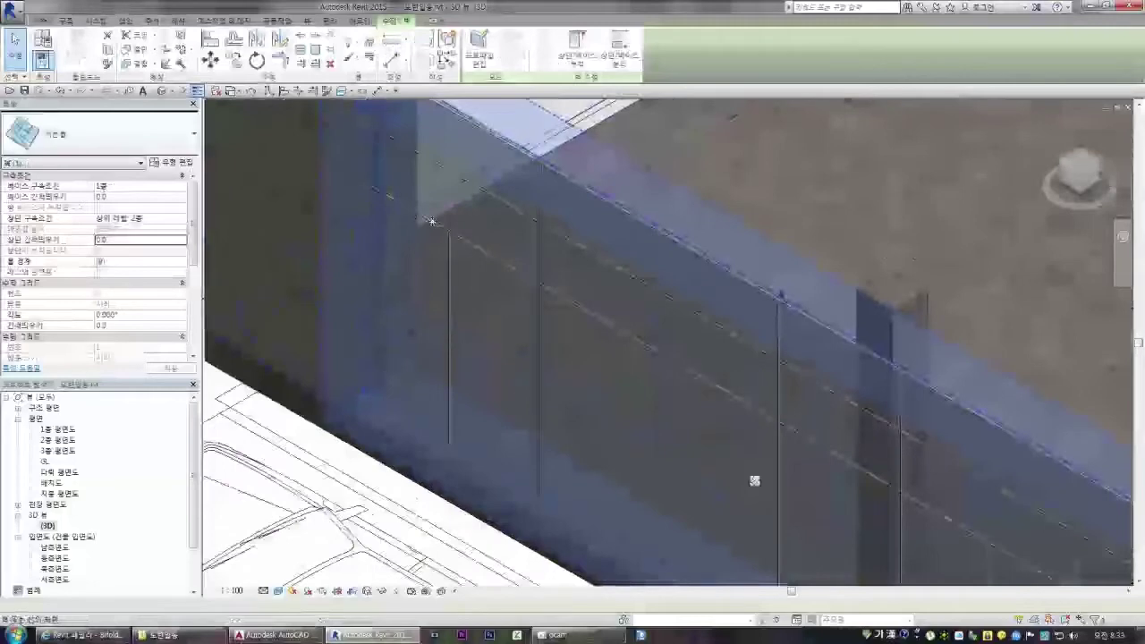
pyautogui.press('Escape')
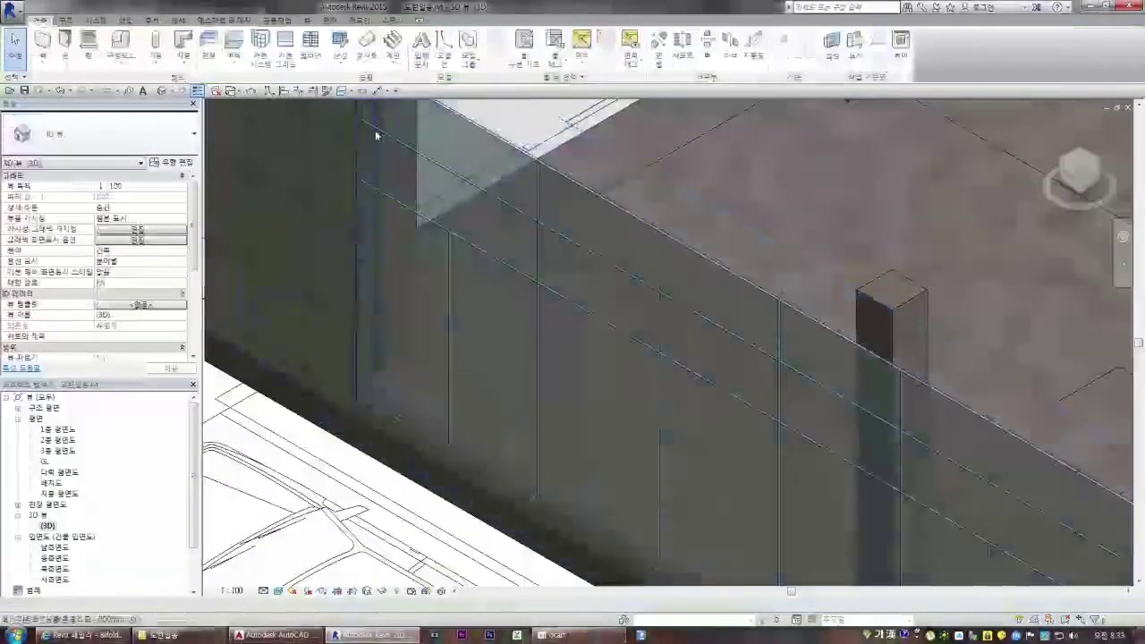
# - Place 50 x 150mm rectangular mullions on both horizontal grid lines and on the vertical grid line ending the first bay
pyautogui.click(504, 142)
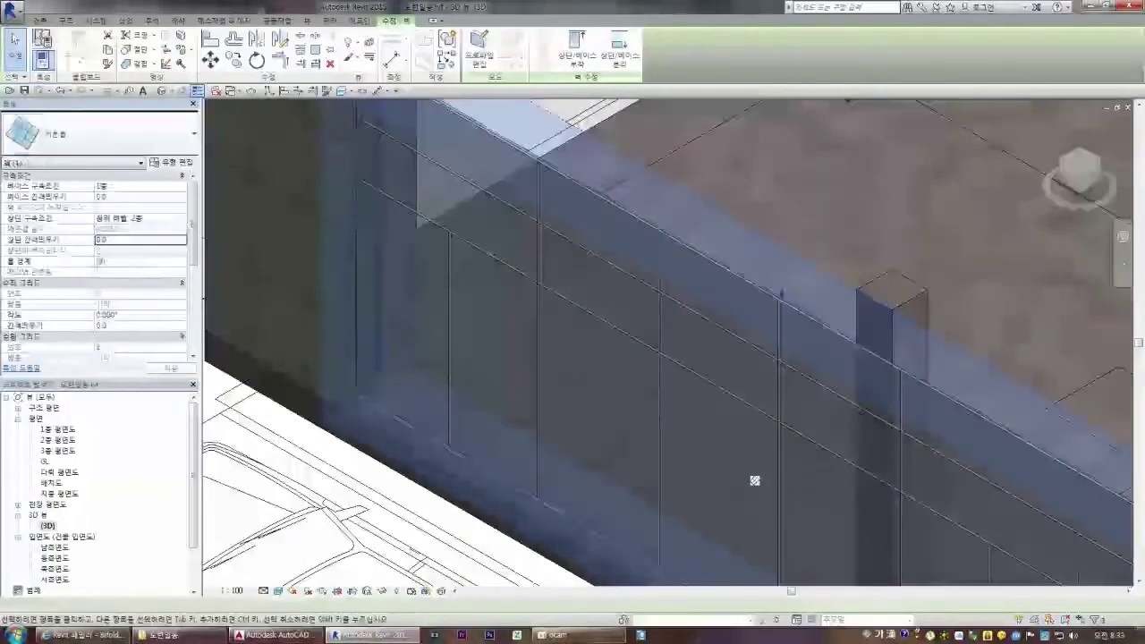
pyautogui.click(467, 243)
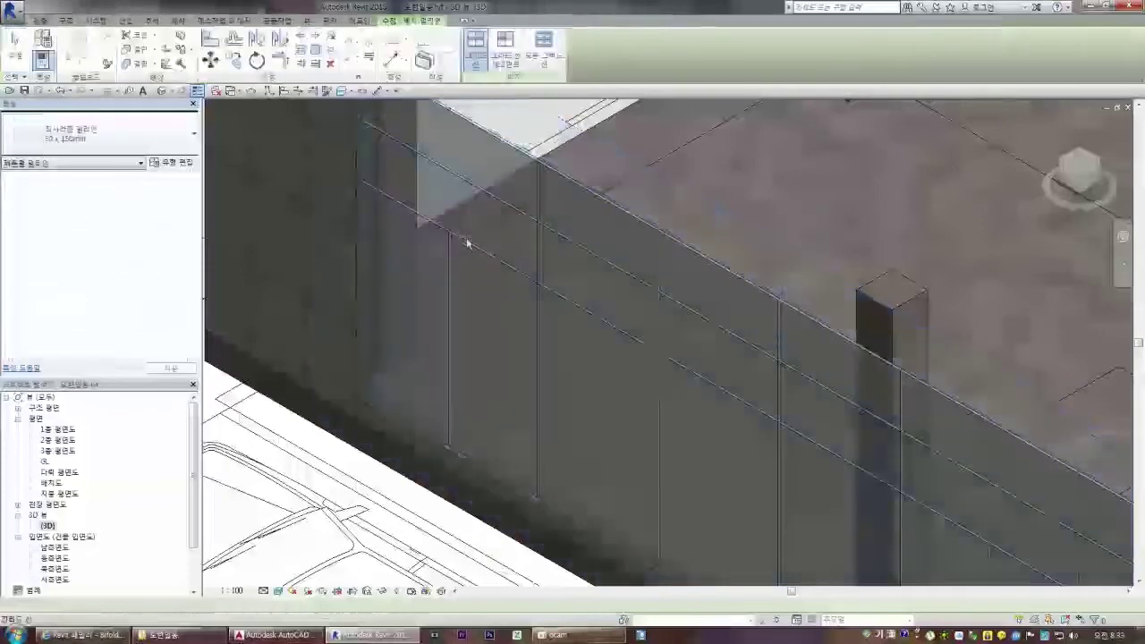
pyautogui.click(460, 240)
pyautogui.click(528, 218)
pyautogui.click(538, 248)
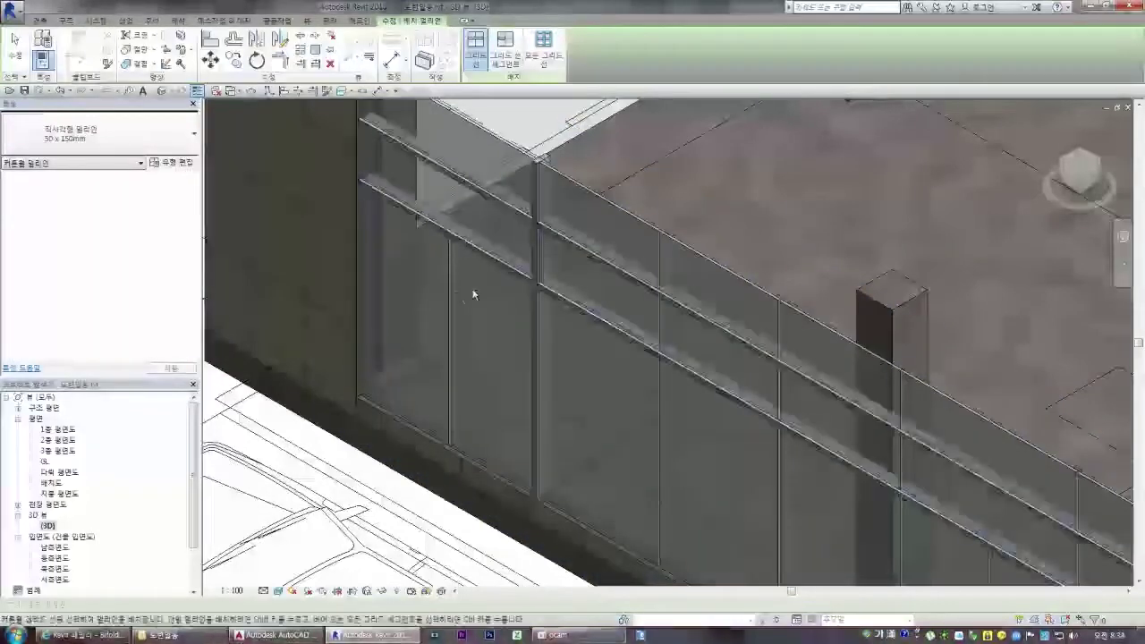
# - Add the same rectangular mullions to the remaining full-height vertical grid lines, leaving the door bays' middle lines bare
pyautogui.scroll(-2, 572, 322)
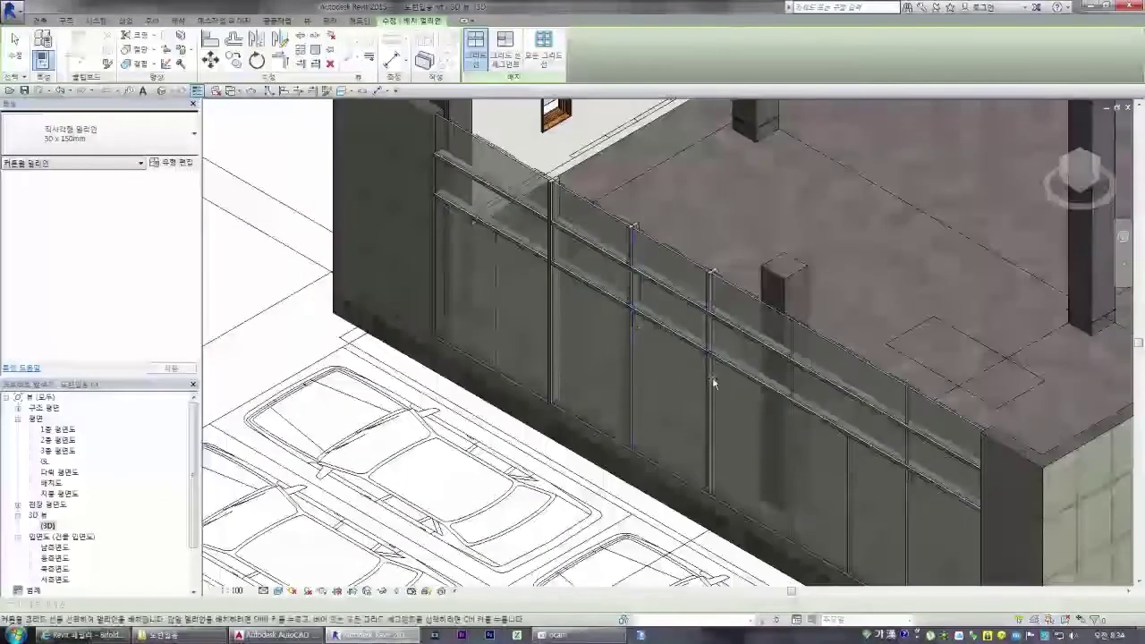
pyautogui.click(791, 465)
pyautogui.click(905, 497)
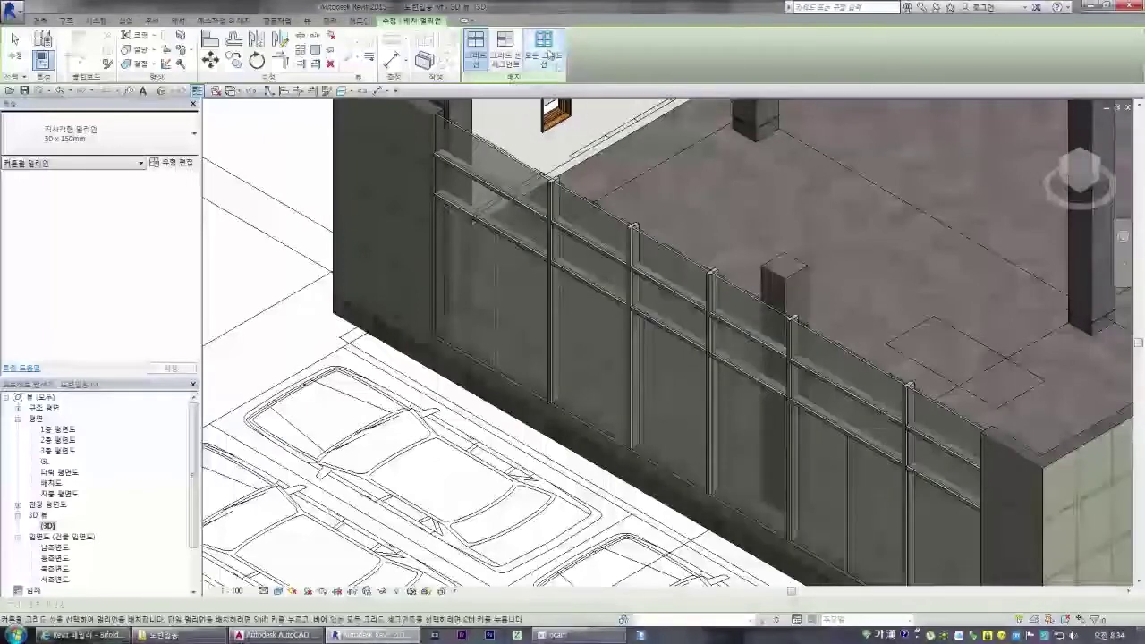
pyautogui.press('Escape')
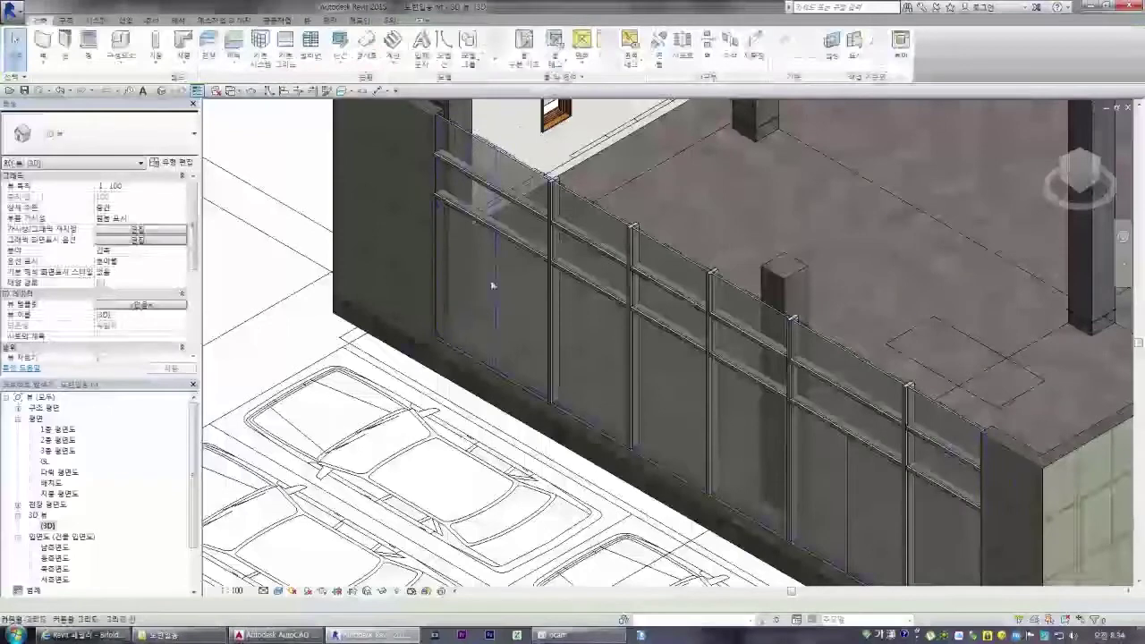
# - Look through the available door and wall types for a door that fits the first bay's curtain panel
pyautogui.click(491, 284)
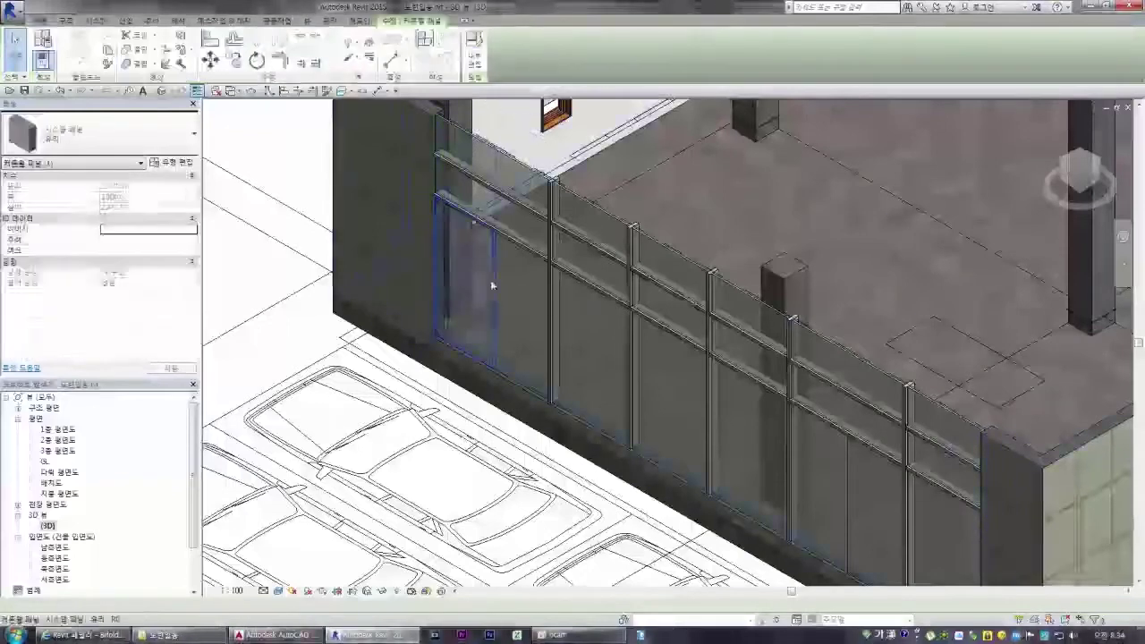
pyautogui.click(146, 134)
pyautogui.scroll(-5, 139, 313)
pyautogui.scroll(-5, 134, 336)
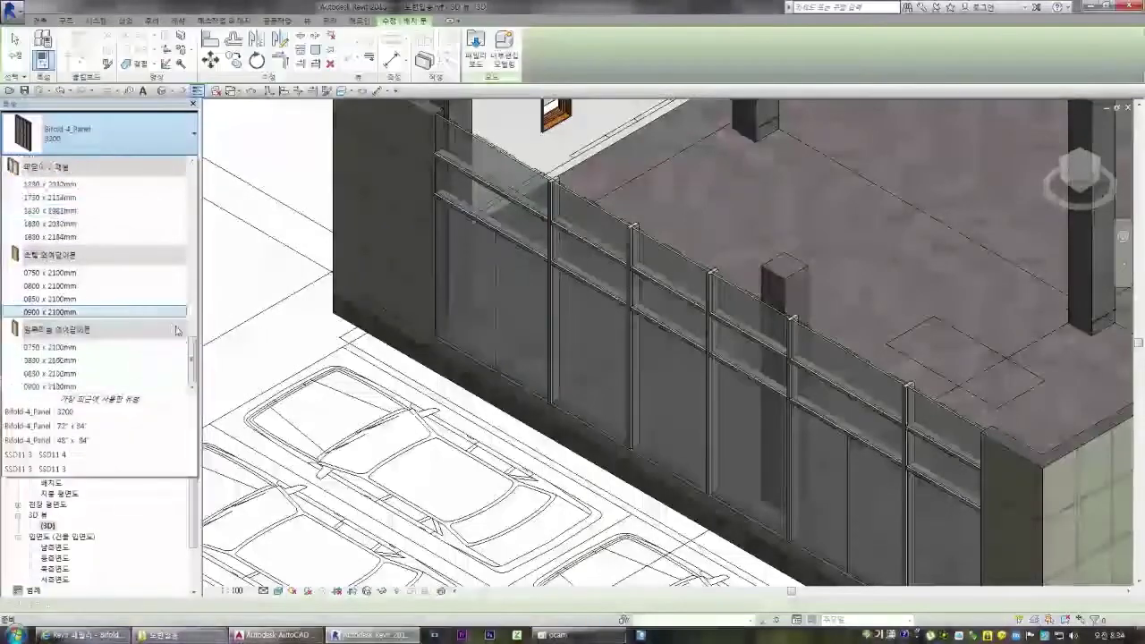
pyautogui.click(195, 386)
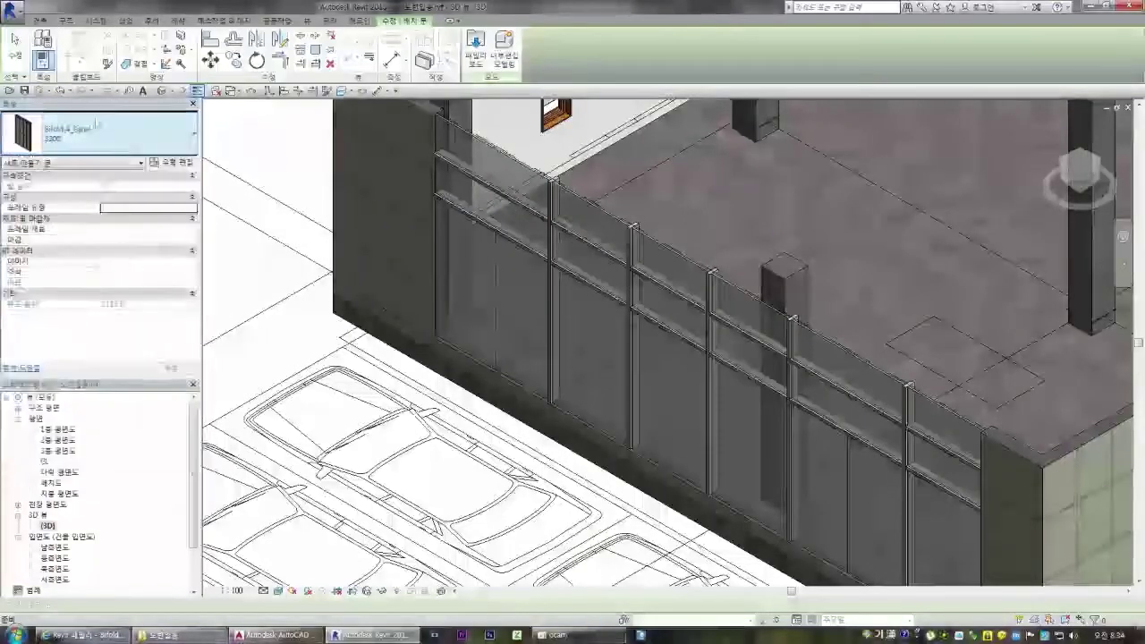
pyautogui.click(40, 20)
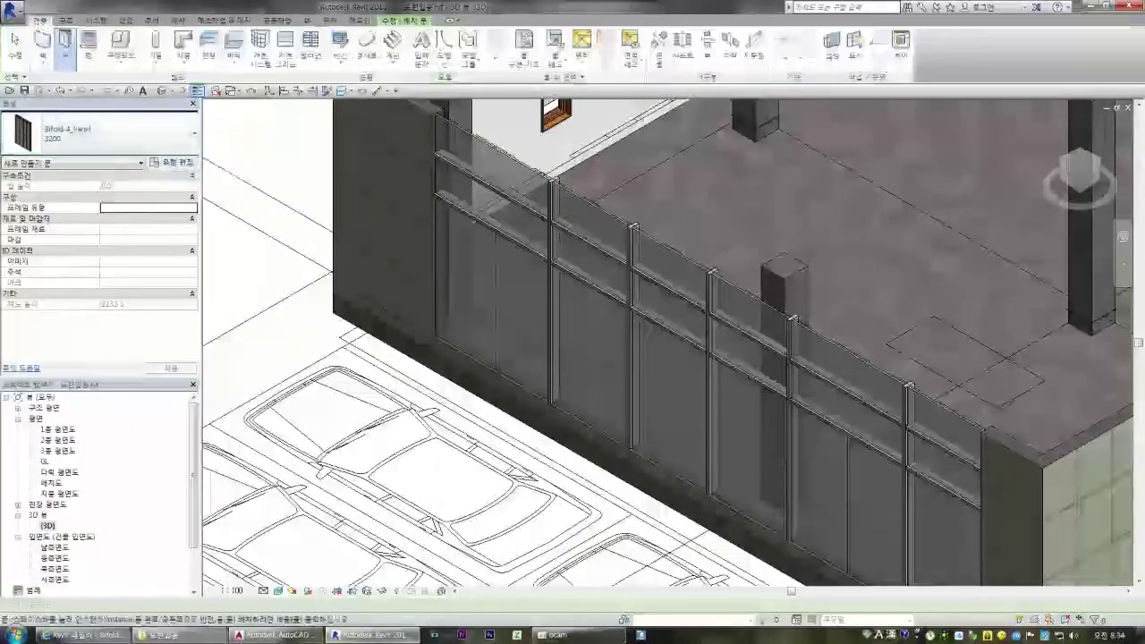
pyautogui.click(43, 59)
pyautogui.click(46, 38)
pyautogui.click(174, 139)
pyautogui.moveTo(193, 276); pyautogui.dragTo(190, 359)
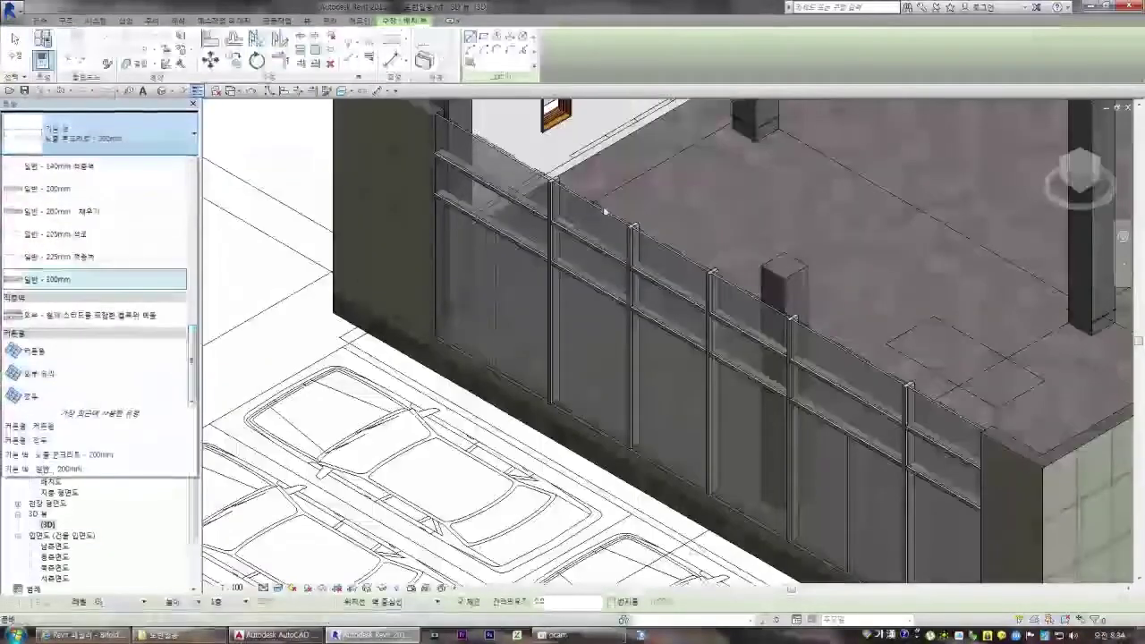
pyautogui.press('Escape')
pyautogui.press('Escape')
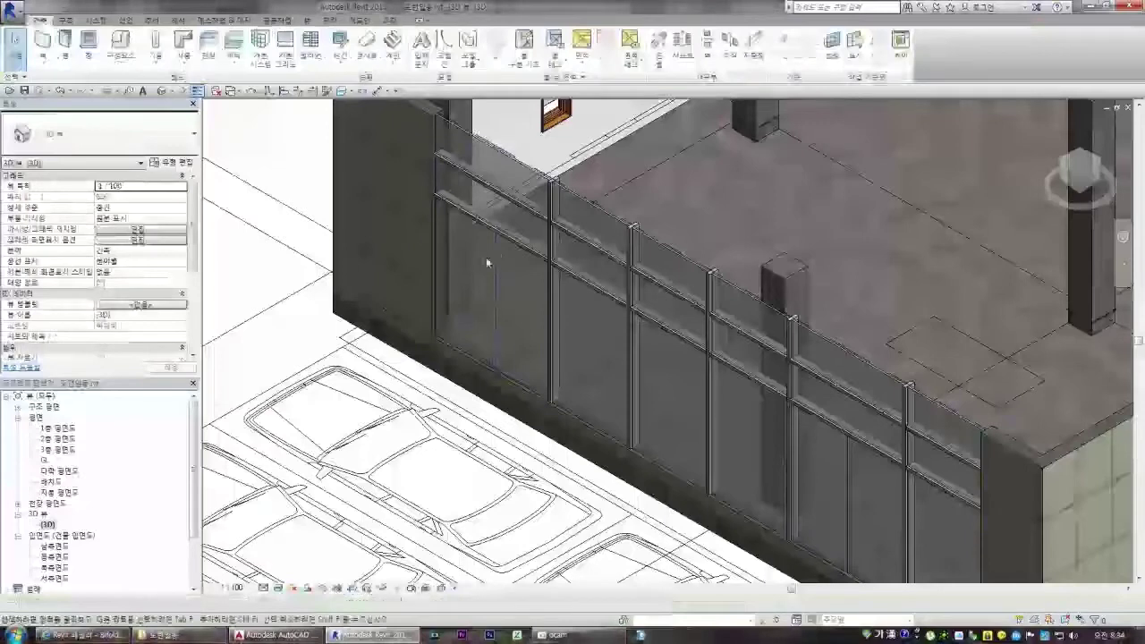
# - Check the types offered for the first bay's lower left glass panel for a curtain wall door
pyautogui.click(490, 257)
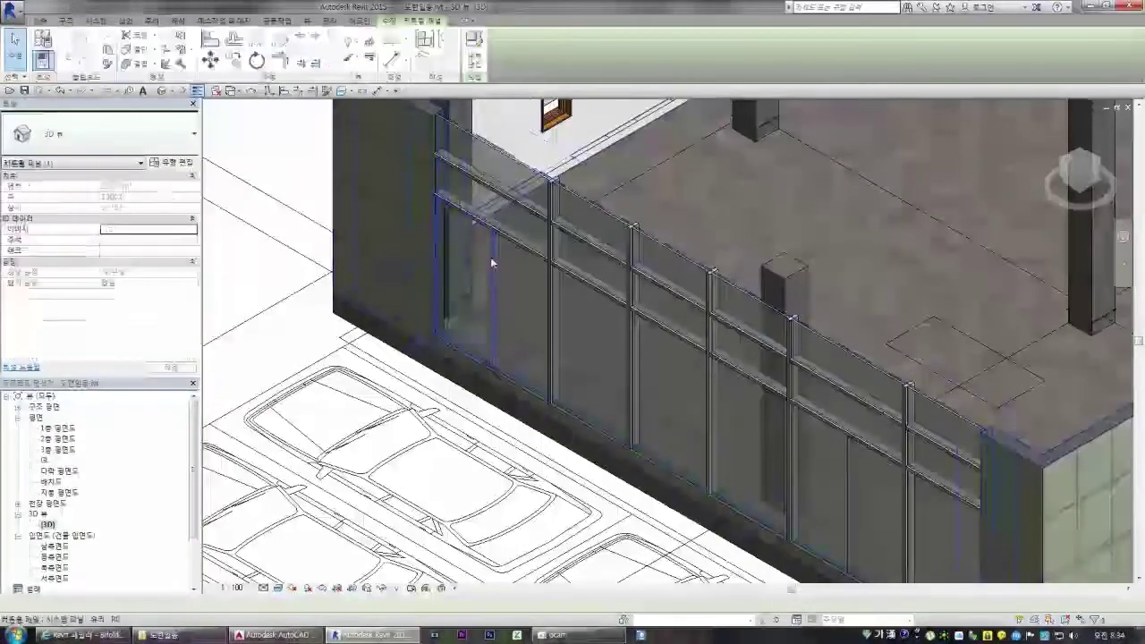
pyautogui.click(98, 135)
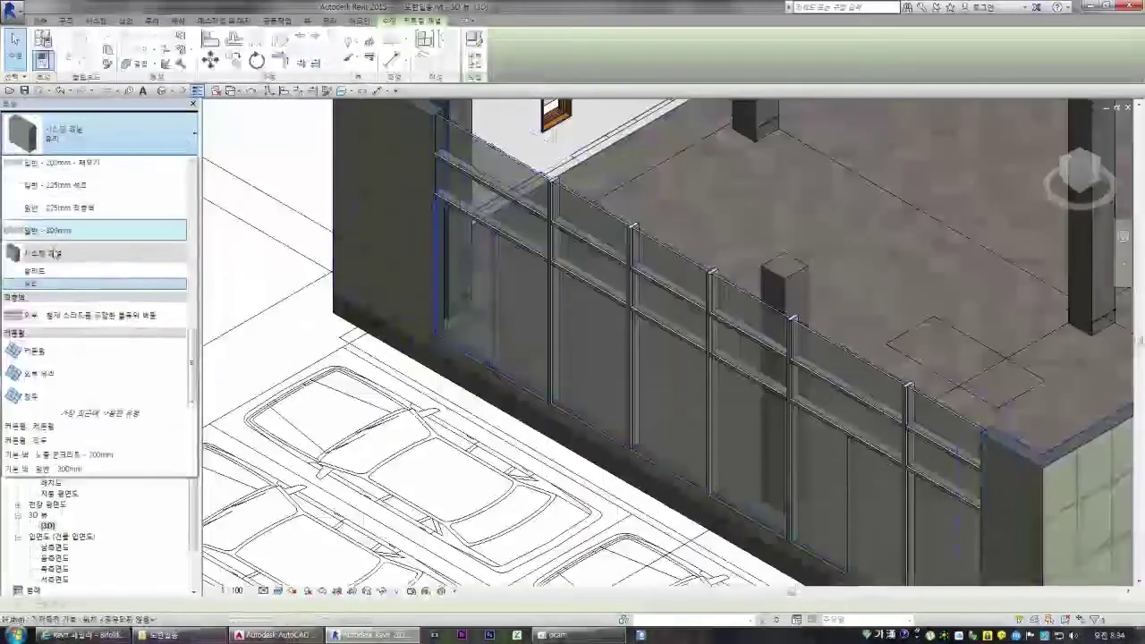
pyautogui.click(47, 284)
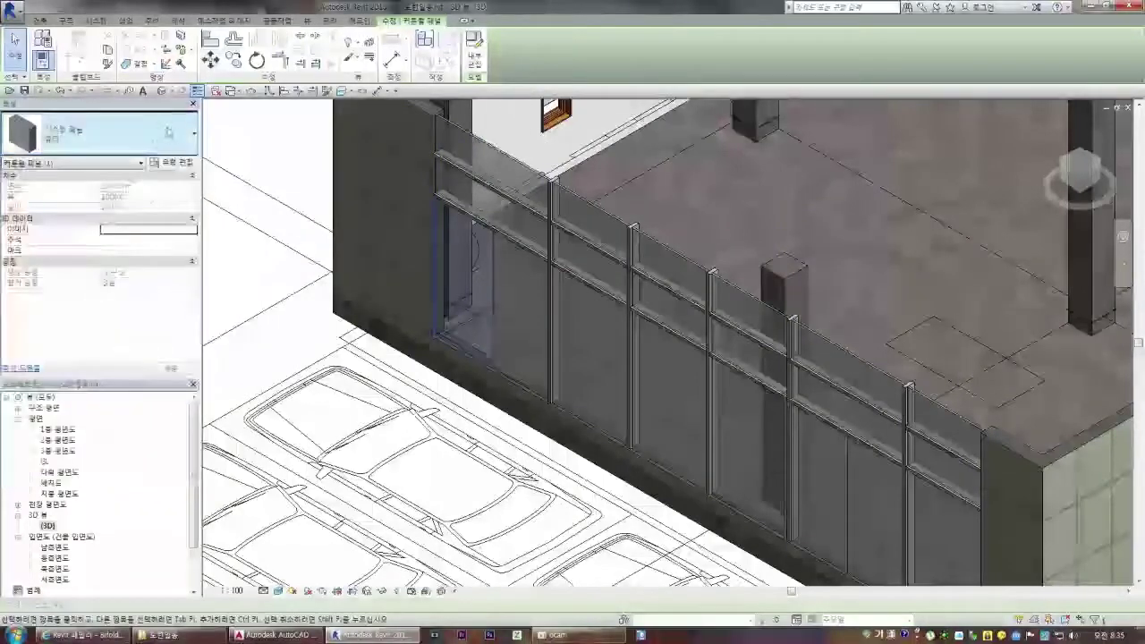
pyautogui.click(168, 133)
pyautogui.scroll(-3, 81, 317)
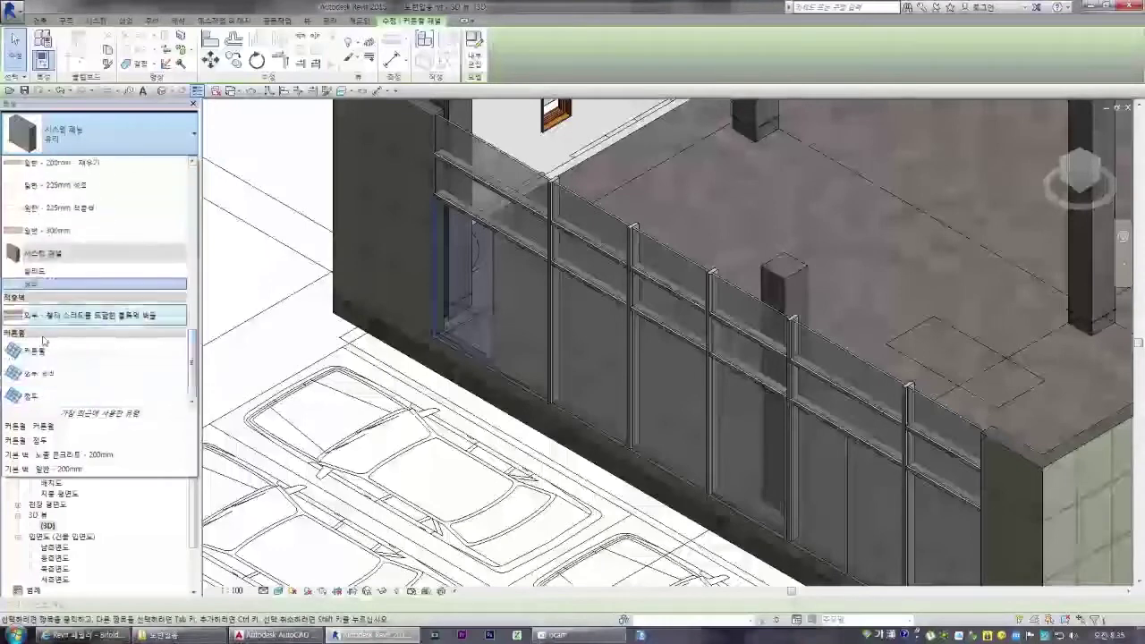
pyautogui.click(166, 146)
# - Load the door family 커튼월 단일 유리.rfa from the 문 folder of the curtain wall panel library, without placing a door
pyautogui.click(41, 21)
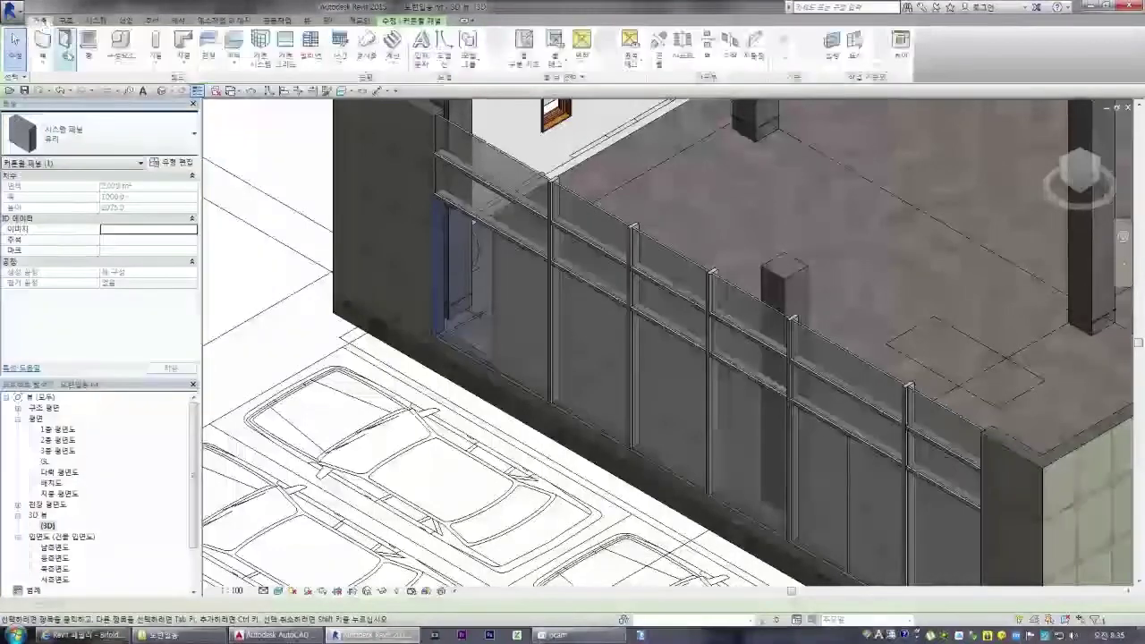
pyautogui.click(65, 46)
pyautogui.click(194, 133)
pyautogui.moveTo(195, 230); pyautogui.dragTo(177, 196)
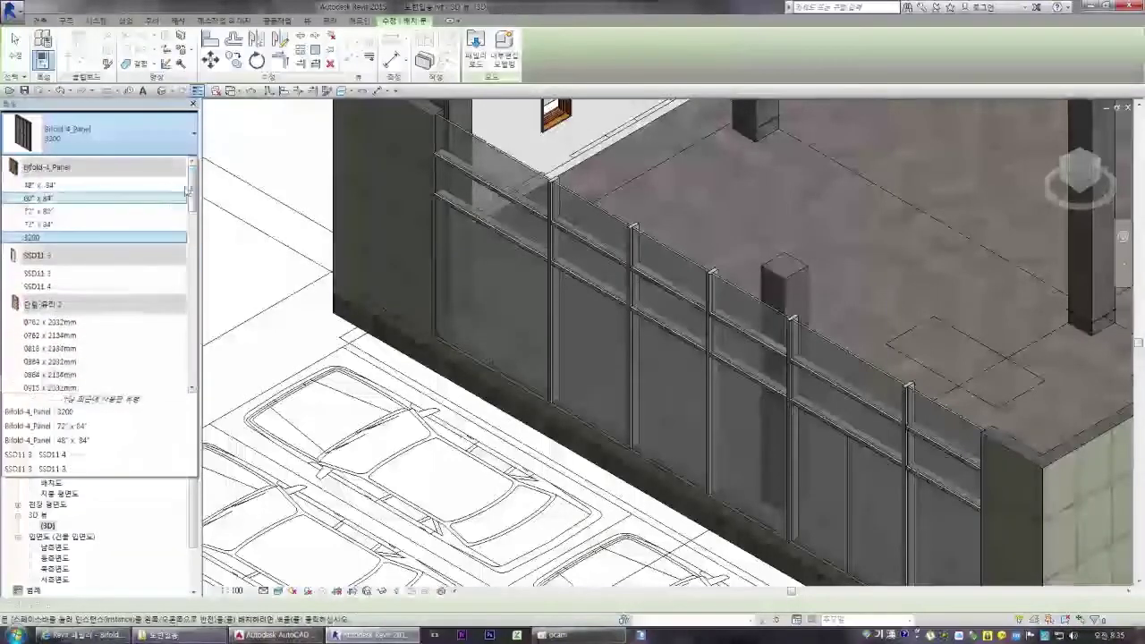
pyautogui.click(476, 50)
pyautogui.doubleClick(614, 184)
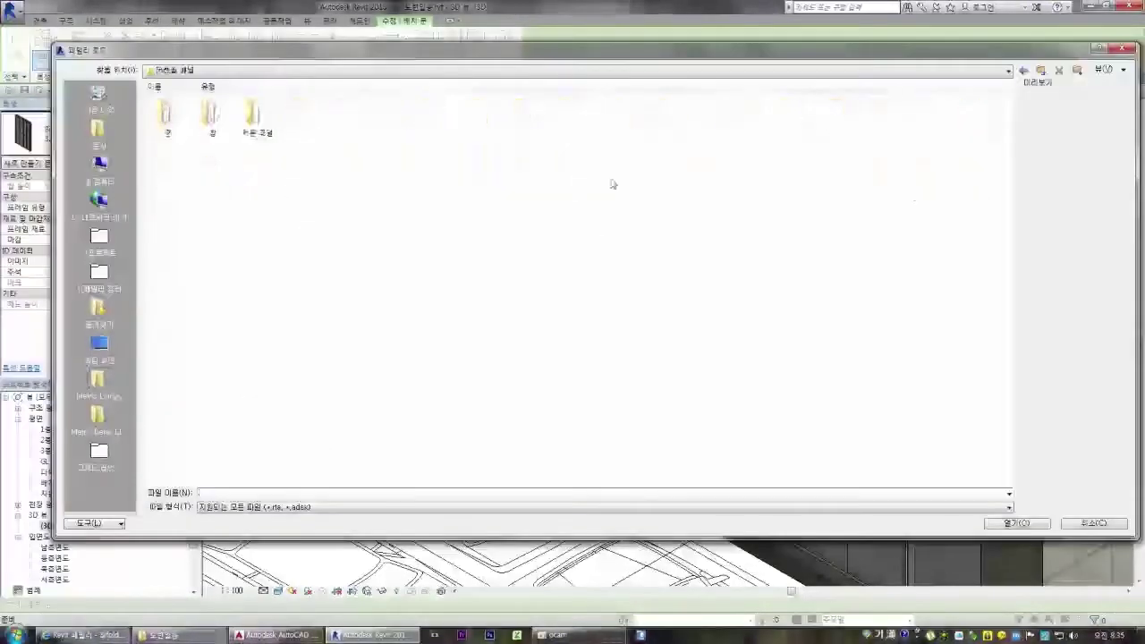
pyautogui.doubleClick(185, 126)
pyautogui.click(166, 123)
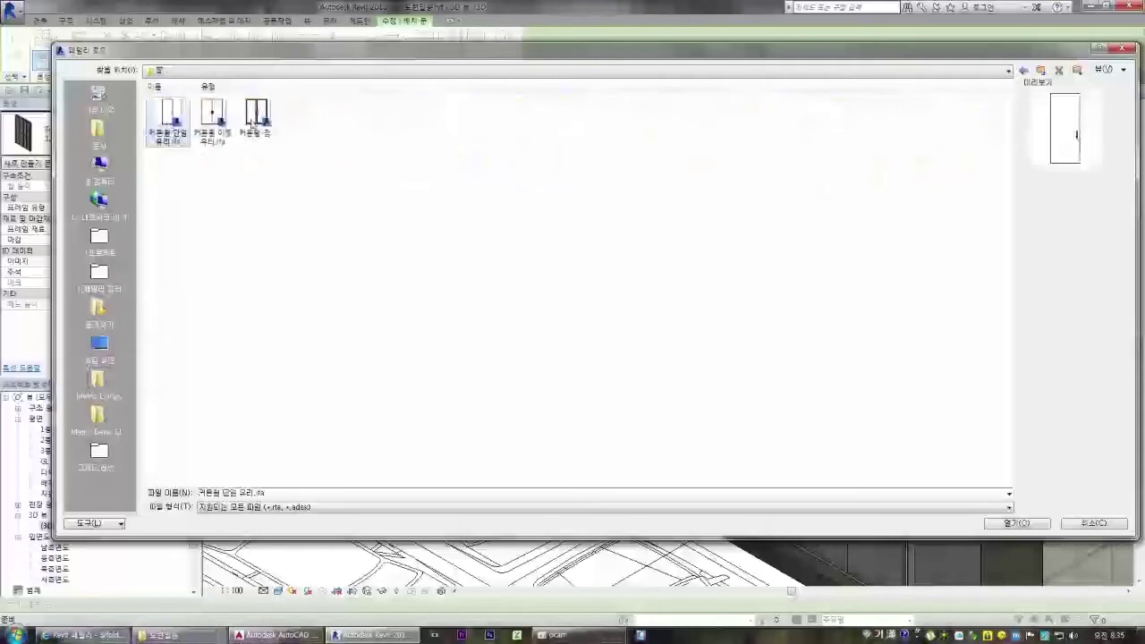
pyautogui.click(254, 123)
pyautogui.doubleClick(174, 120)
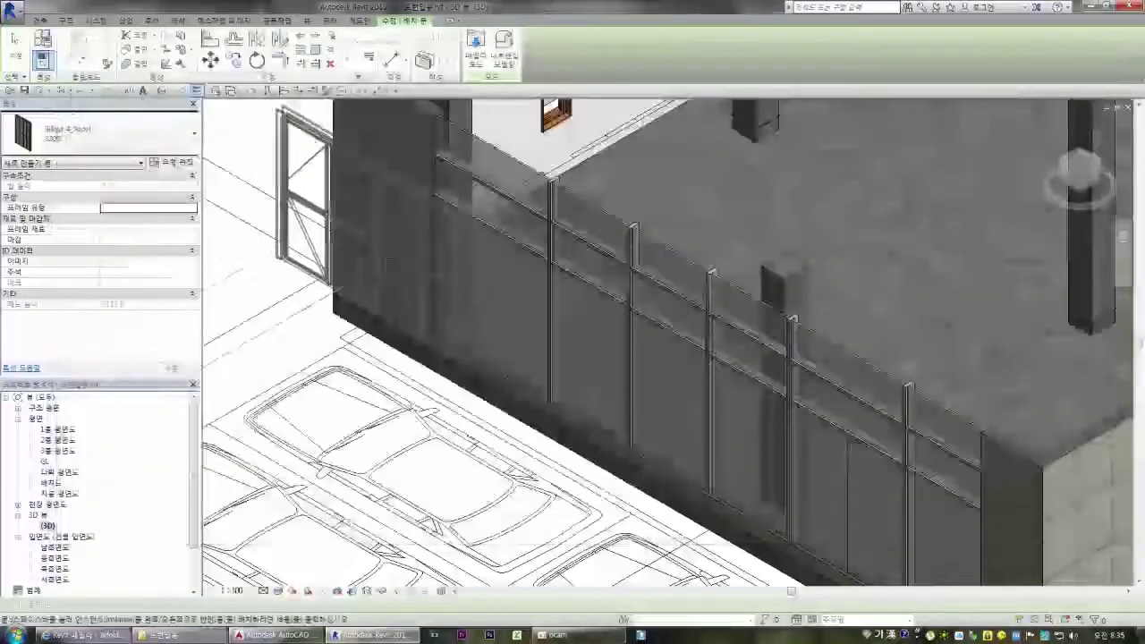
pyautogui.press('Escape')
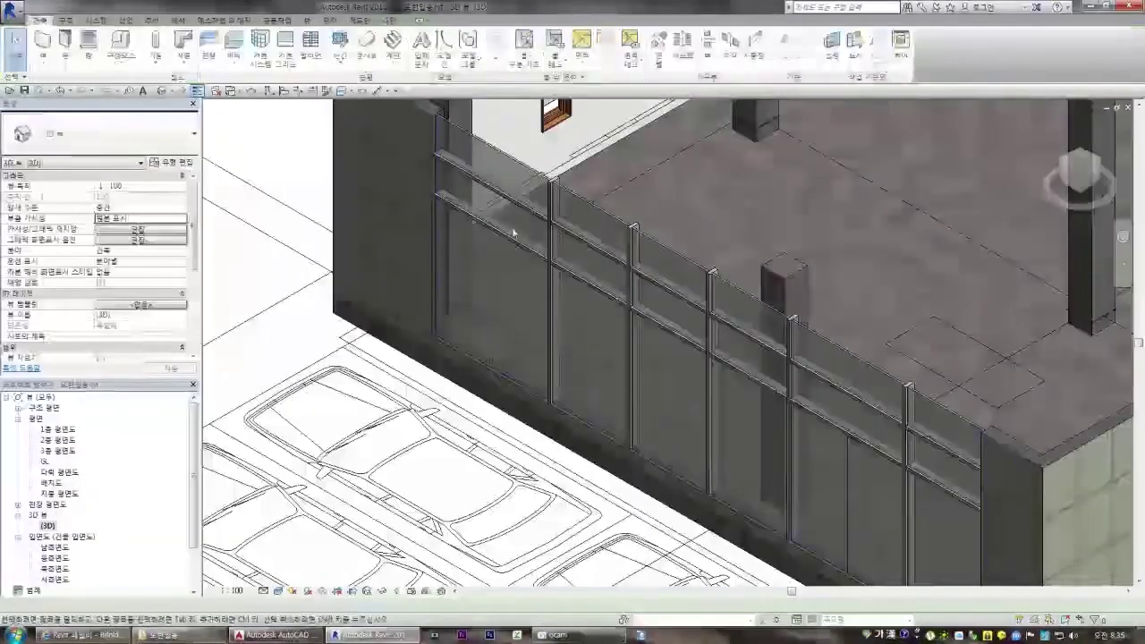
# - Change the first bay's lower left glass panel to the door type 커튼월 단일 유리
pyautogui.click(490, 259)
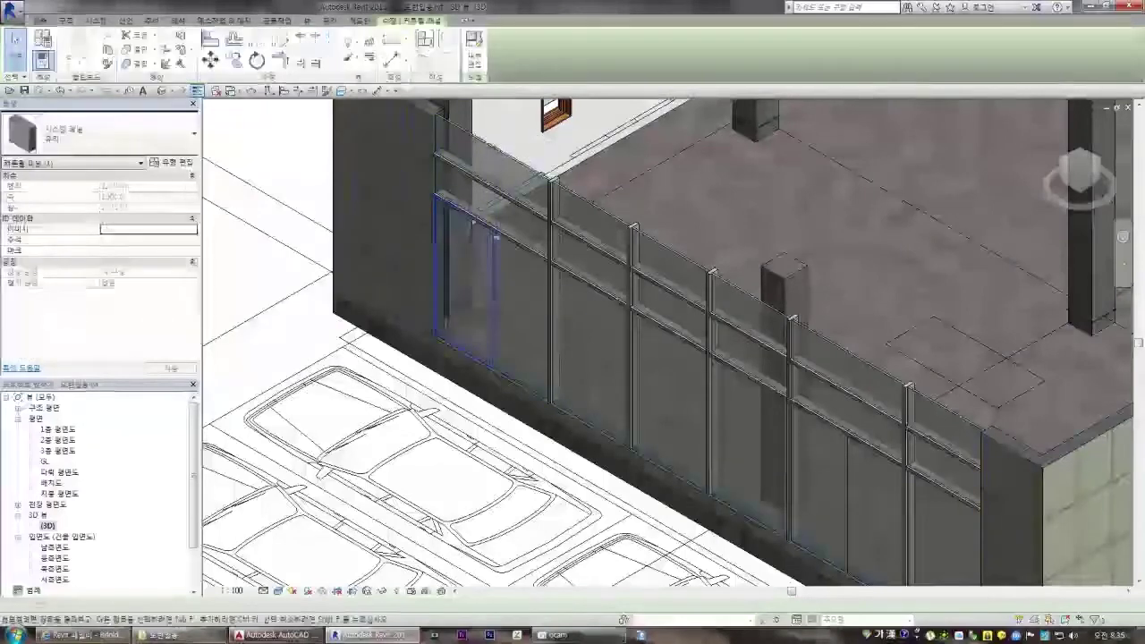
pyautogui.click(191, 139)
pyautogui.click(186, 140)
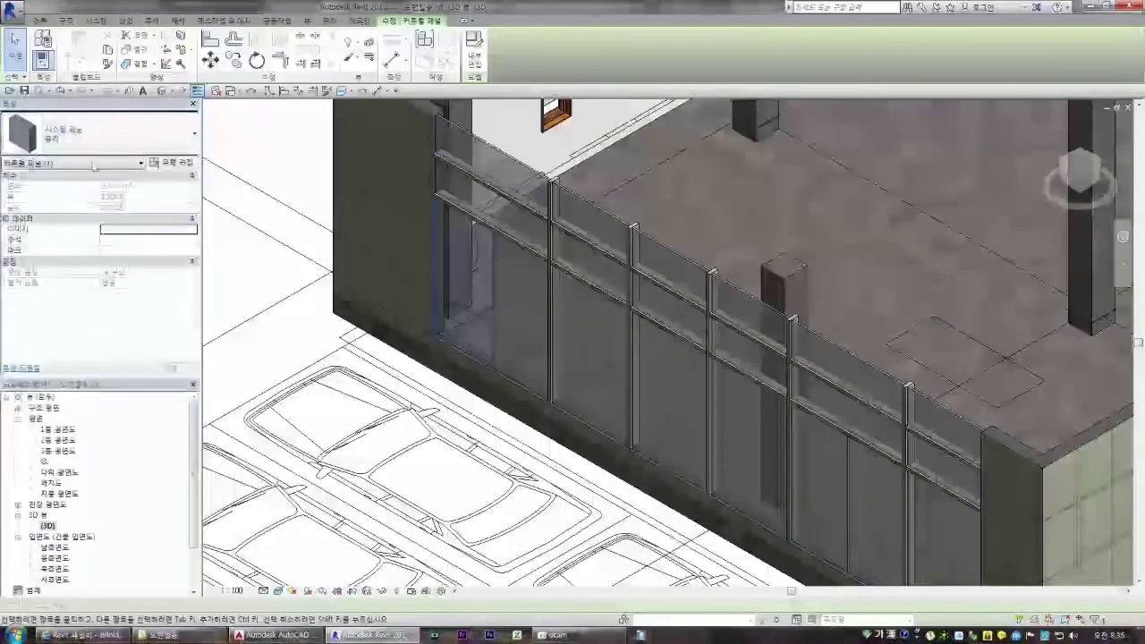
pyautogui.click(173, 146)
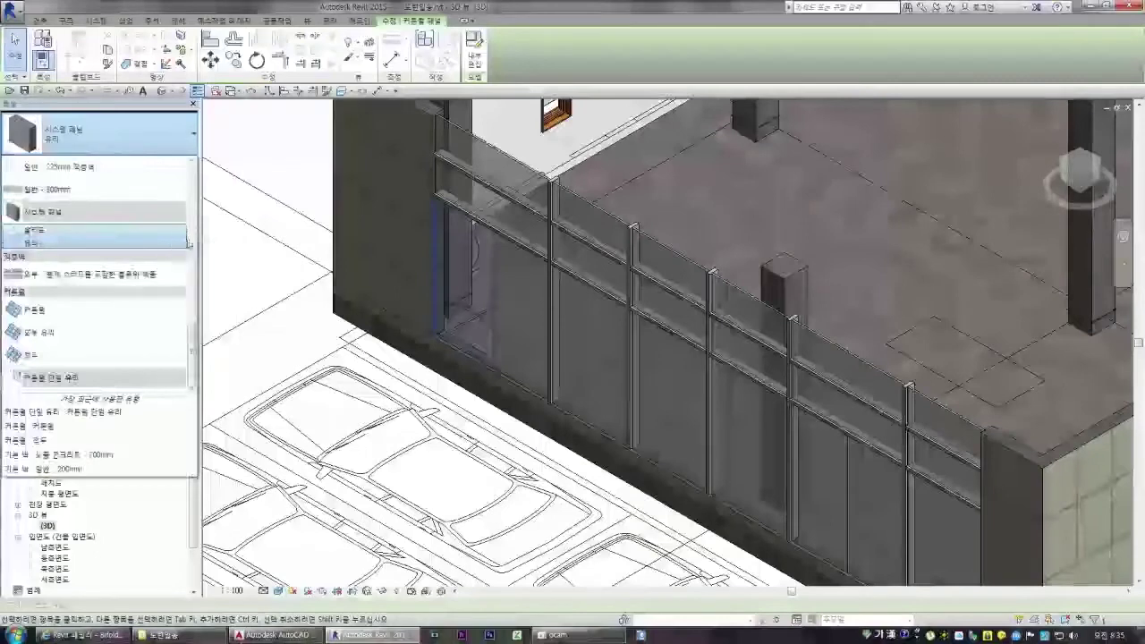
pyautogui.moveTo(191, 349); pyautogui.dragTo(191, 352)
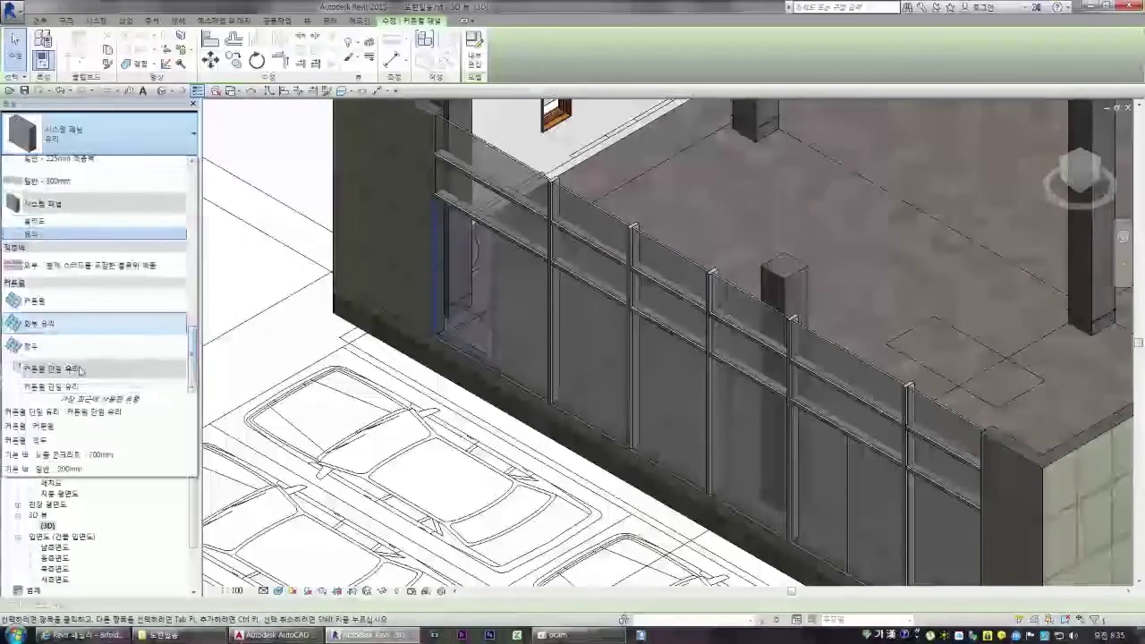
pyautogui.click(81, 369)
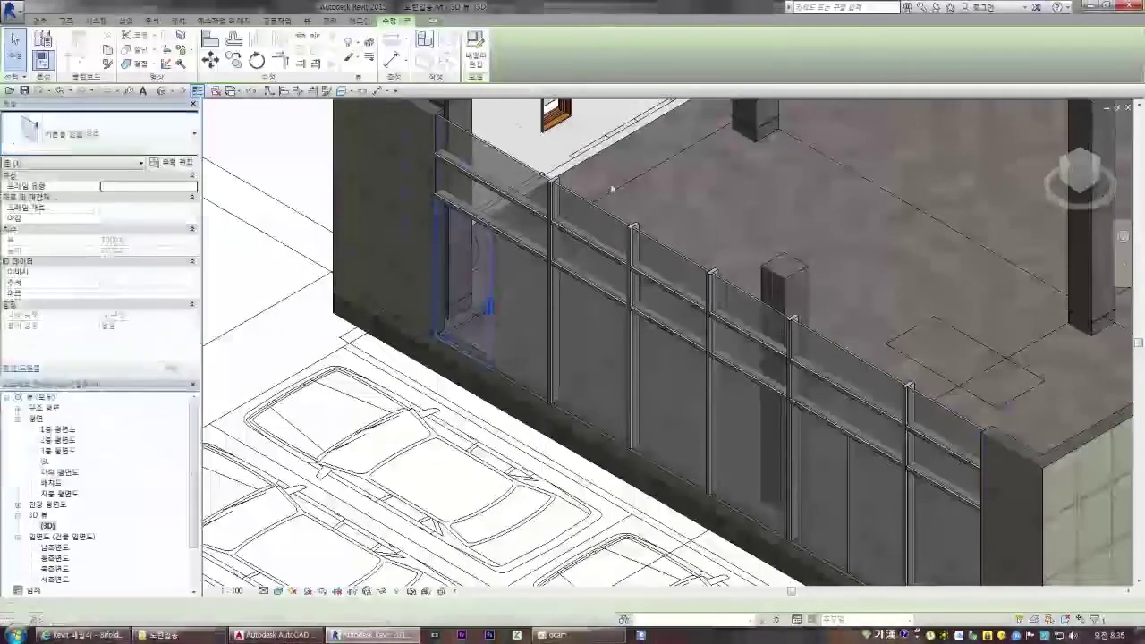
pyautogui.press('Escape')
# - Change the first bay's lower right glass panel to the same 커튼월 단일 유리 door type
pyautogui.press('Tab')
pyautogui.click(512, 249)
pyautogui.click(132, 134)
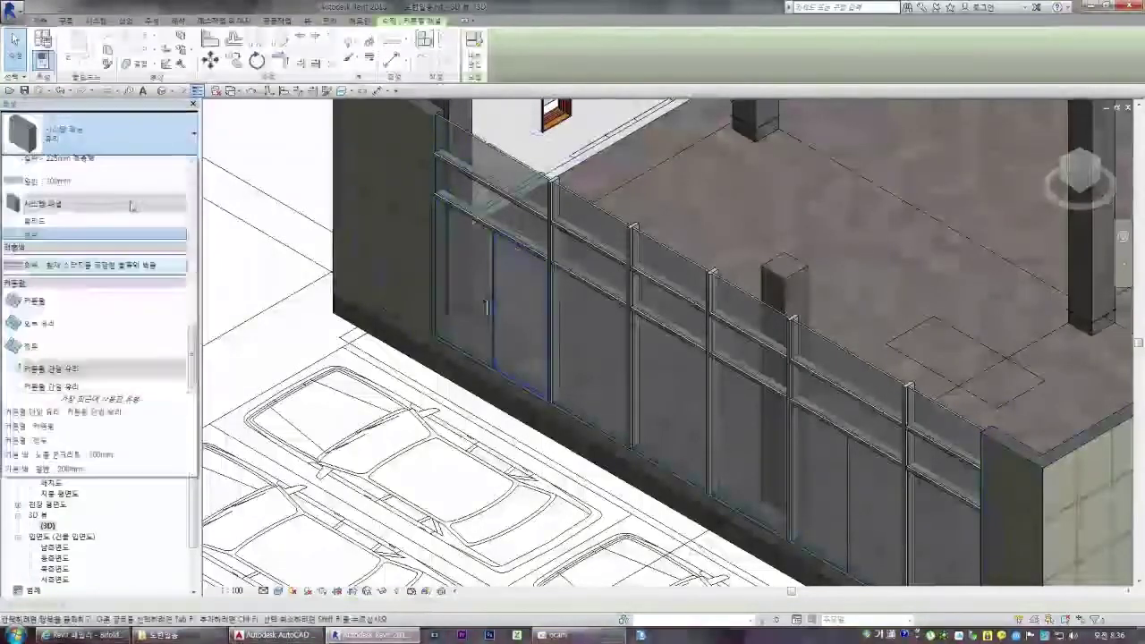
pyautogui.click(65, 367)
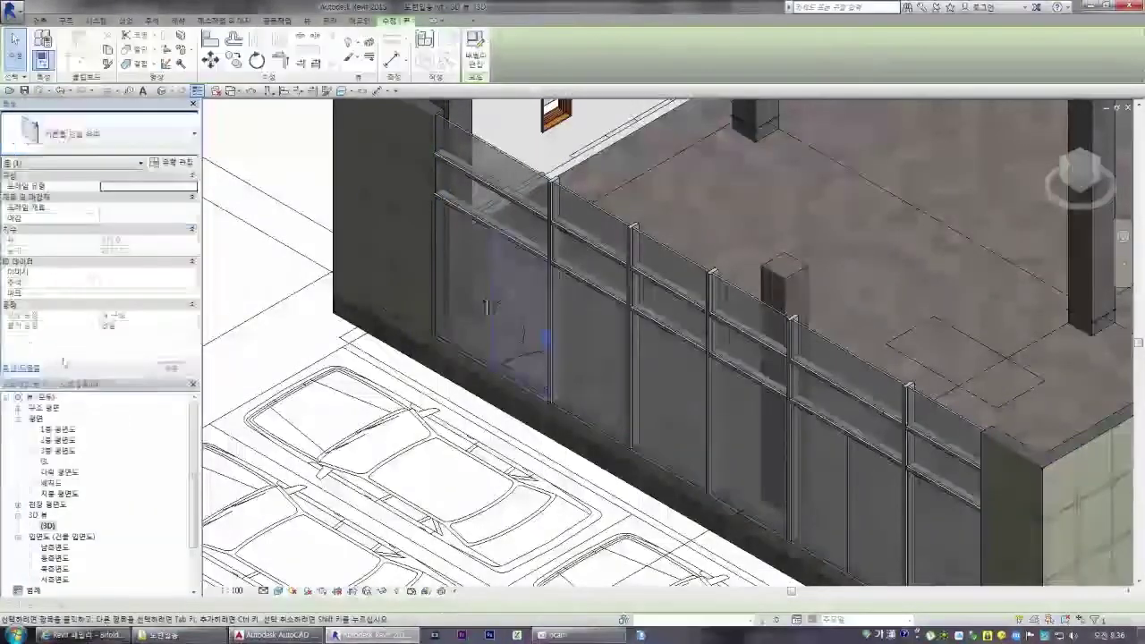
# - In the 1층 평면도 plan, flip the first bay's right door so its hinge is on the outer side, and return to 3D
pyautogui.doubleClick(61, 431)
pyautogui.click(339, 458)
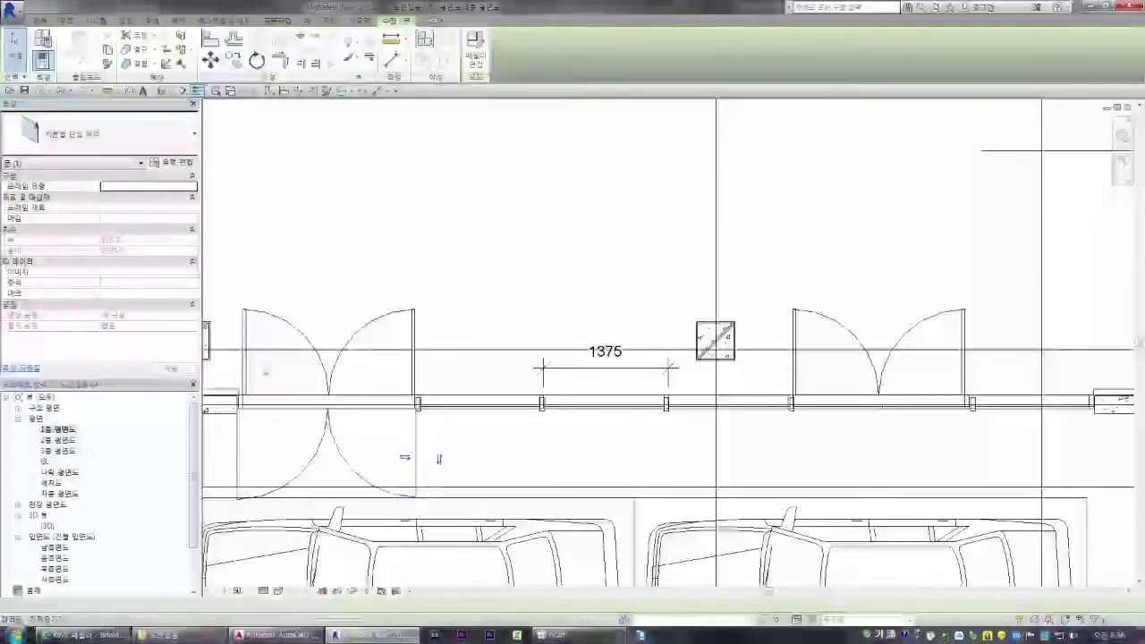
pyautogui.hotkey('ctrl', 'Tab')
pyautogui.click(433, 459)
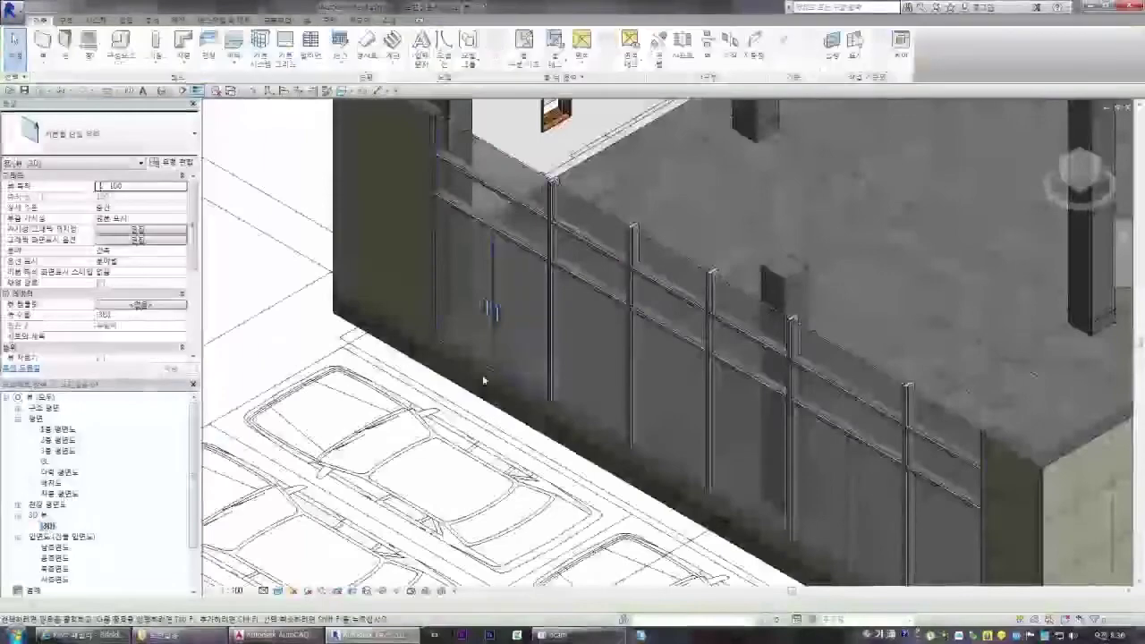
# - Change the second door bay's lower left glass panel to the door type 커튼월 단일 유리
pyautogui.scroll(-3, 483, 309)
pyautogui.scroll(5, 720, 398)
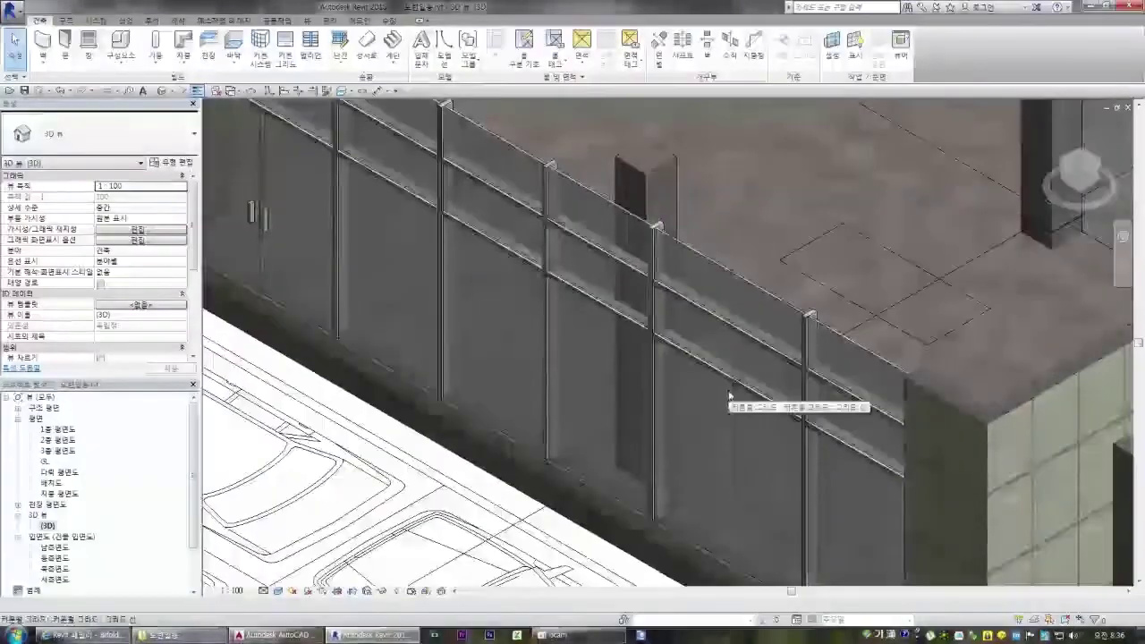
pyautogui.press('Tab')
pyautogui.click(728, 390)
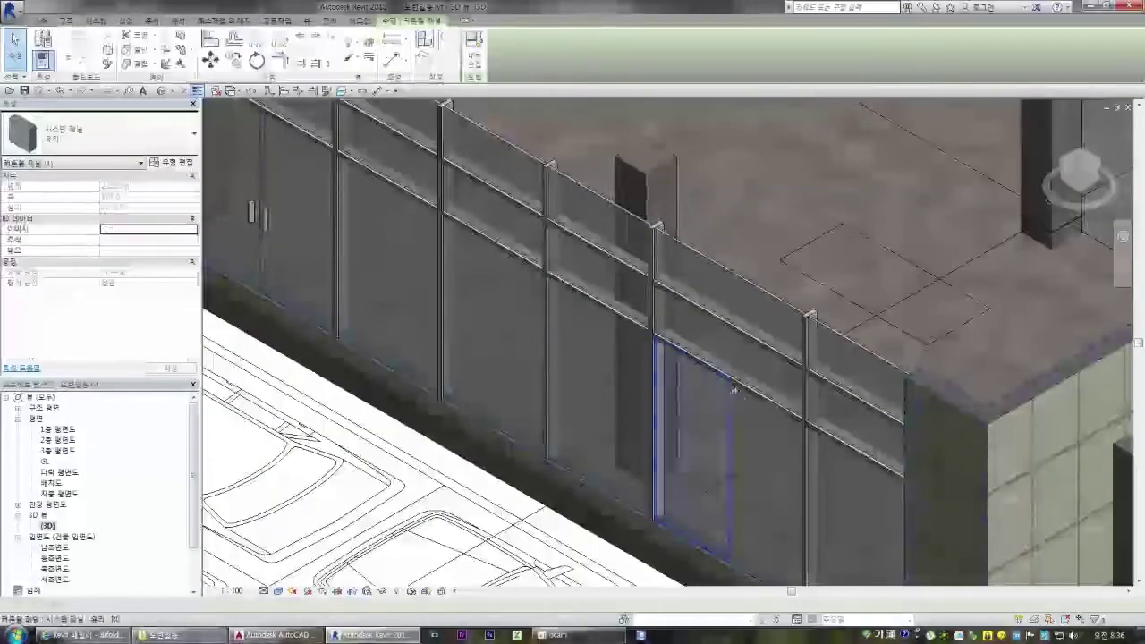
pyautogui.hotkey('ctrl', 'Tab')
pyautogui.hotkey('ctrl', 'Tab')
pyautogui.hotkey('ctrl', 'Tab')
pyautogui.hotkey('ctrl', 'Tab')
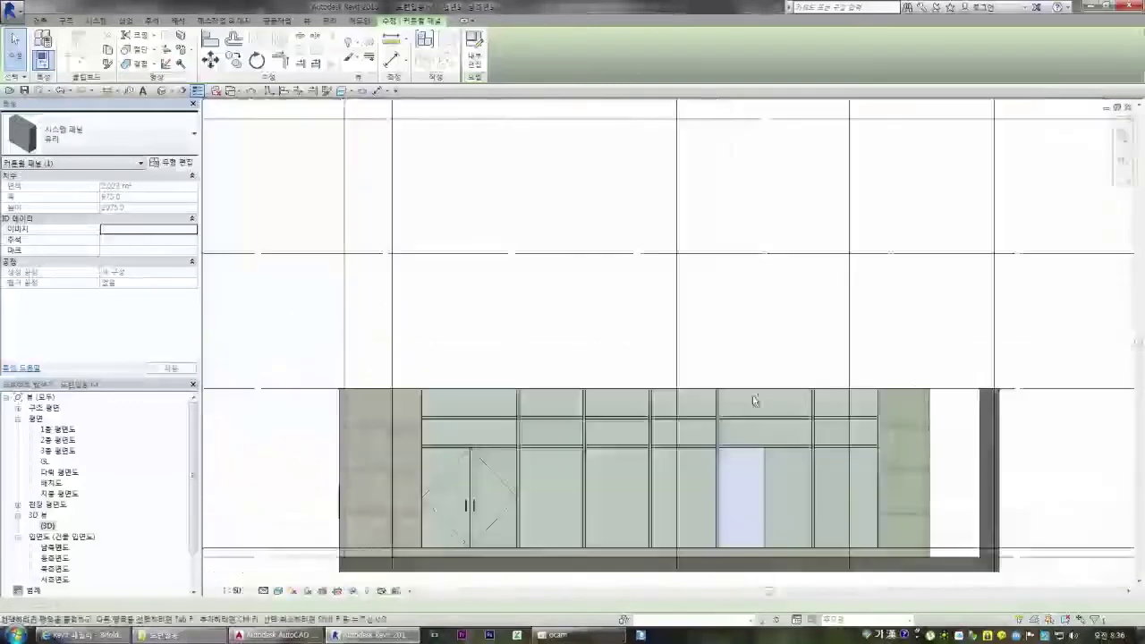
pyautogui.hotkey('ctrl', 'Tab')
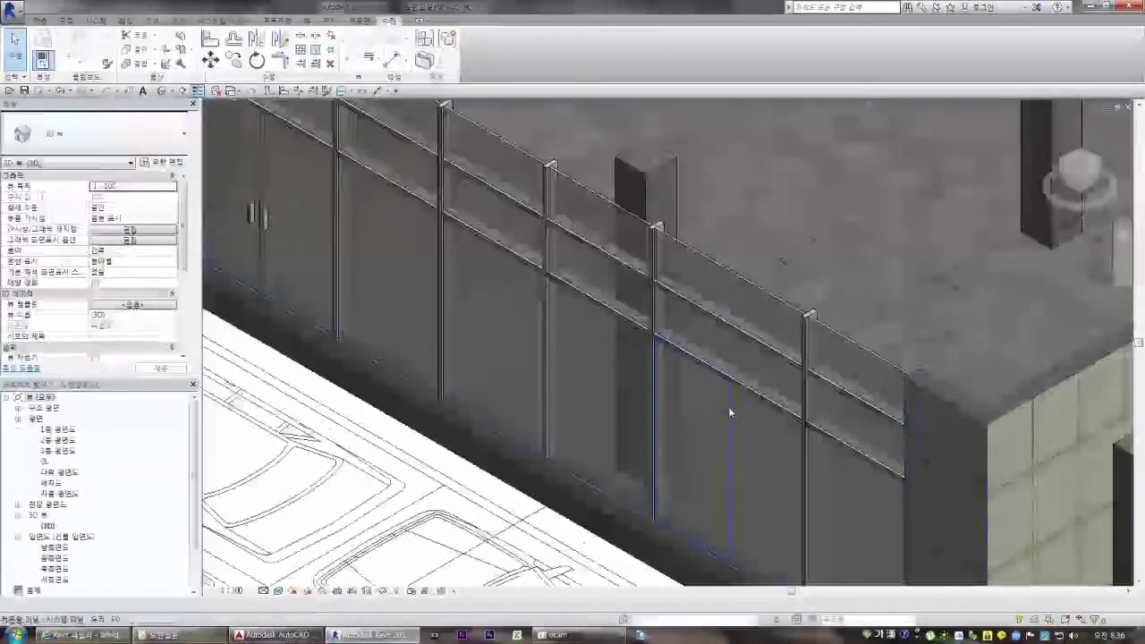
pyautogui.click(729, 408)
pyautogui.click(136, 143)
pyautogui.click(80, 385)
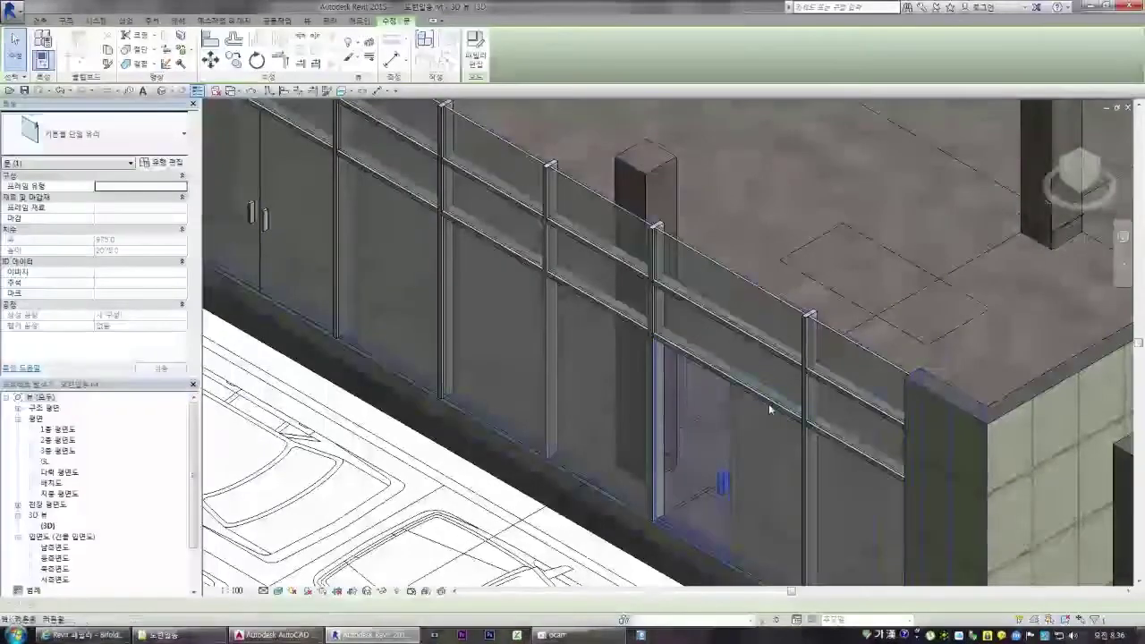
pyautogui.press('Escape')
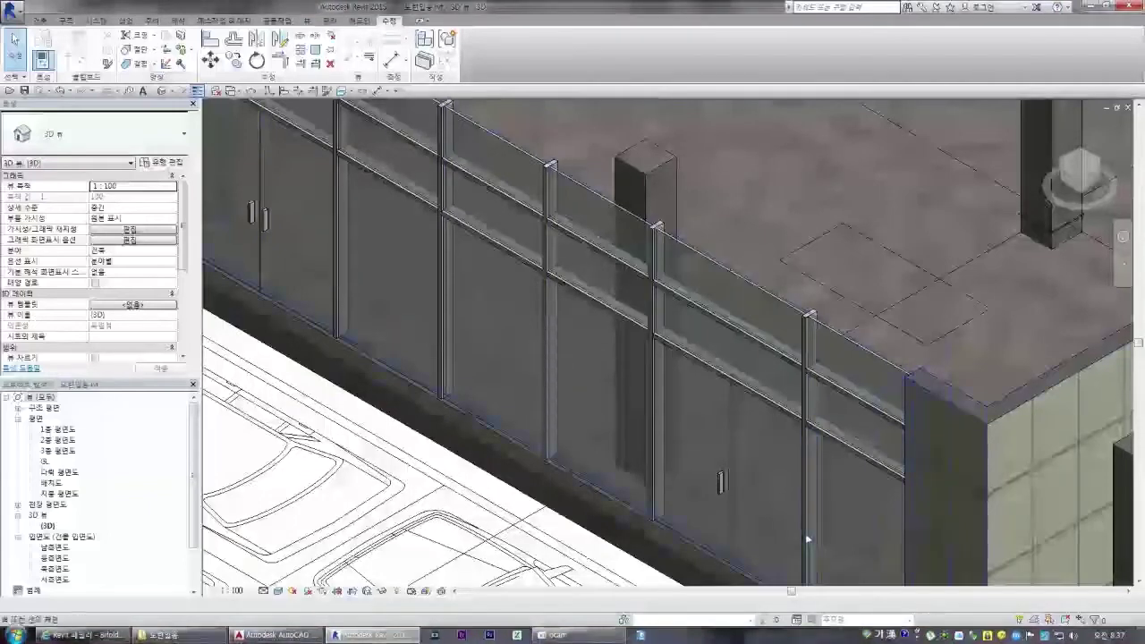
# - Change the second door bay's lower right glass panel to the same 커튼월 단일 유리 door type
pyautogui.keyDown('shift'); pyautogui.moveTo(805, 533); pyautogui.dragTo(789, 404, button='middle'); pyautogui.keyUp('shift')
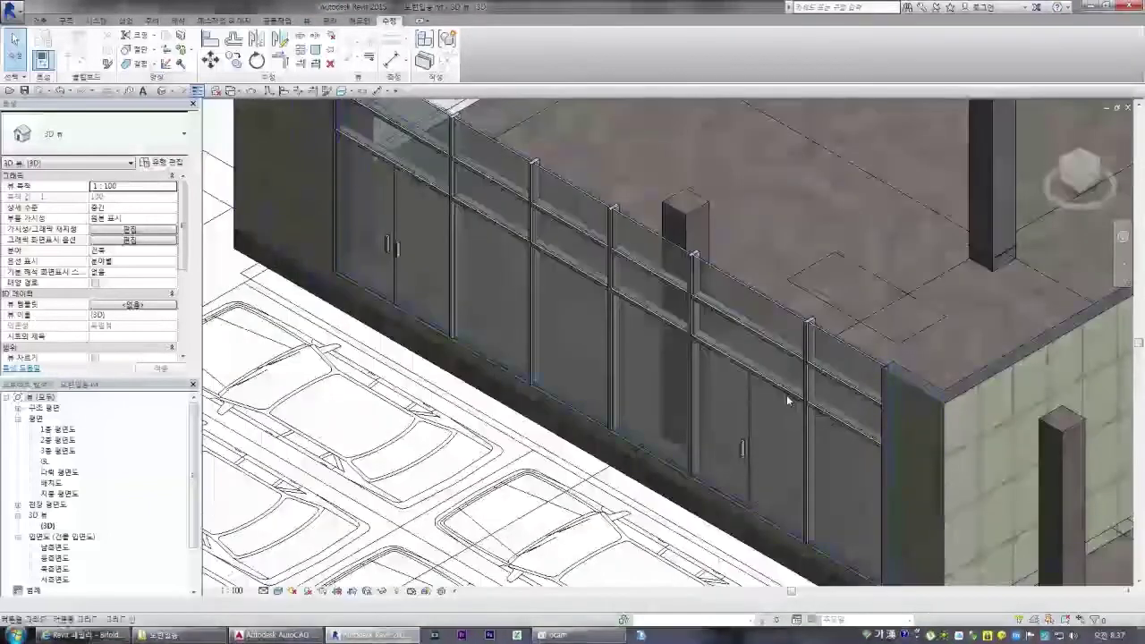
pyautogui.click(786, 394)
pyautogui.click(152, 133)
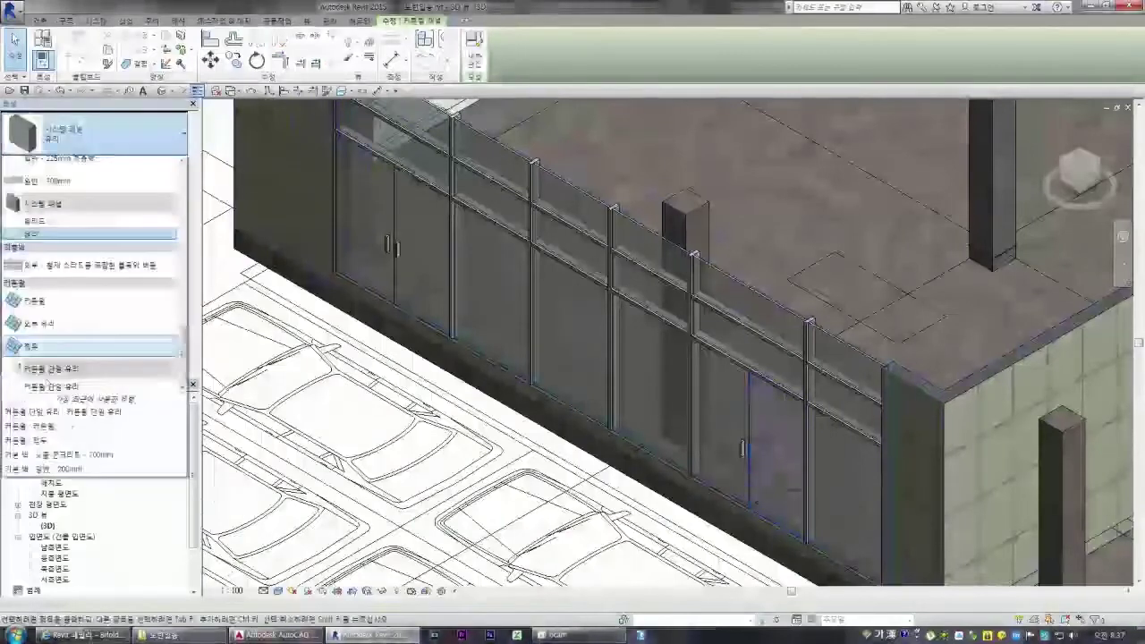
pyautogui.click(103, 388)
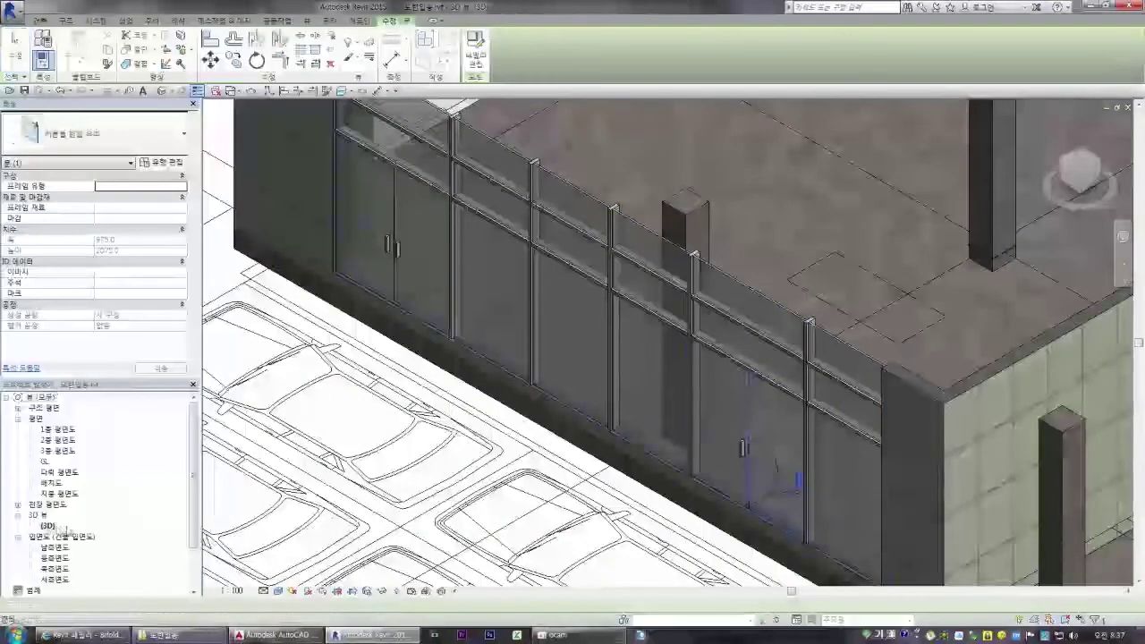
# - In the 1층 평면도 plan, flip the second bay's pair of glass doors to swing into the building
pyautogui.doubleClick(57, 429)
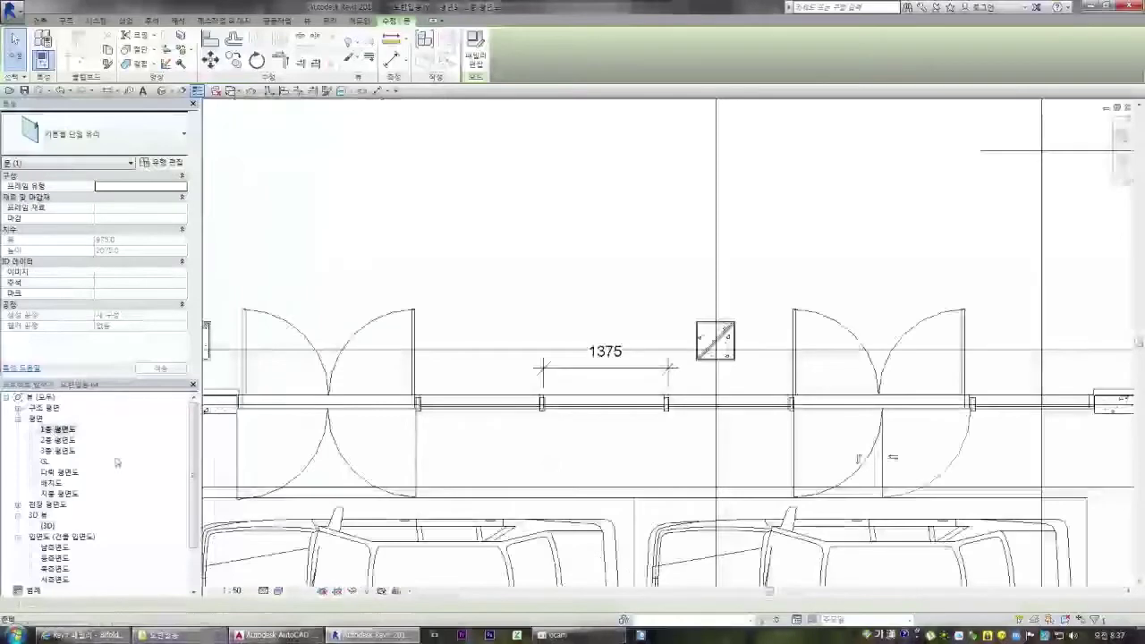
pyautogui.scroll(-3, 993, 458)
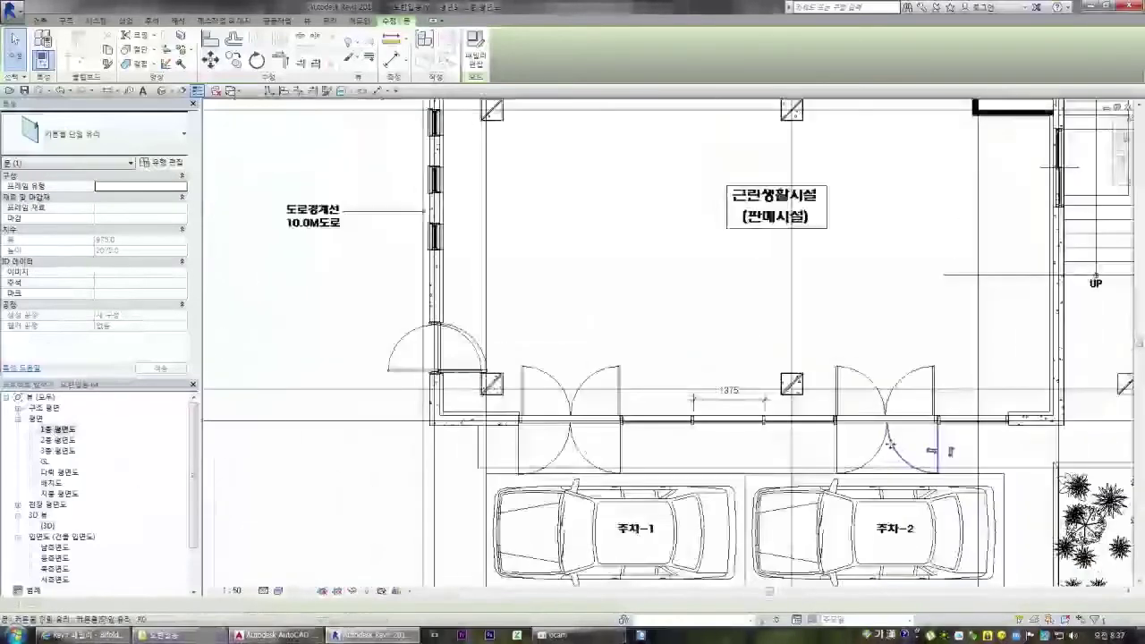
pyautogui.scroll(4, 980, 466)
pyautogui.click(717, 451)
pyautogui.press('space')
pyautogui.scroll(-1, 956, 395)
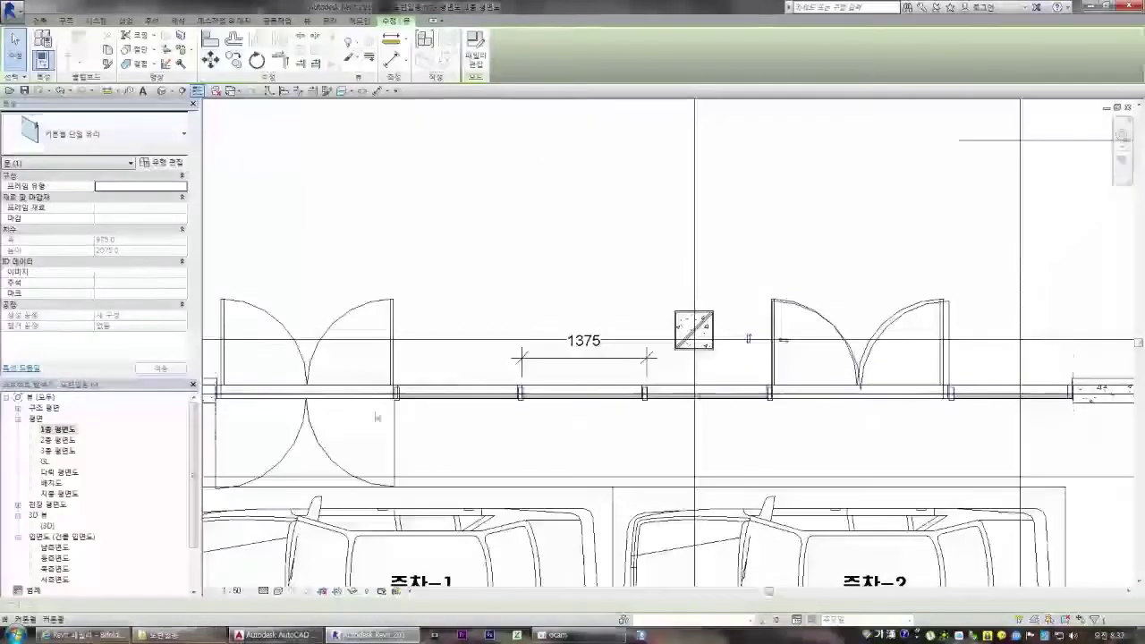
# - Flip the first bay's pair of glass doors to swing into the building as well, and return to the 3D view
pyautogui.scroll(-2, 526, 427)
pyautogui.scroll(2, 439, 426)
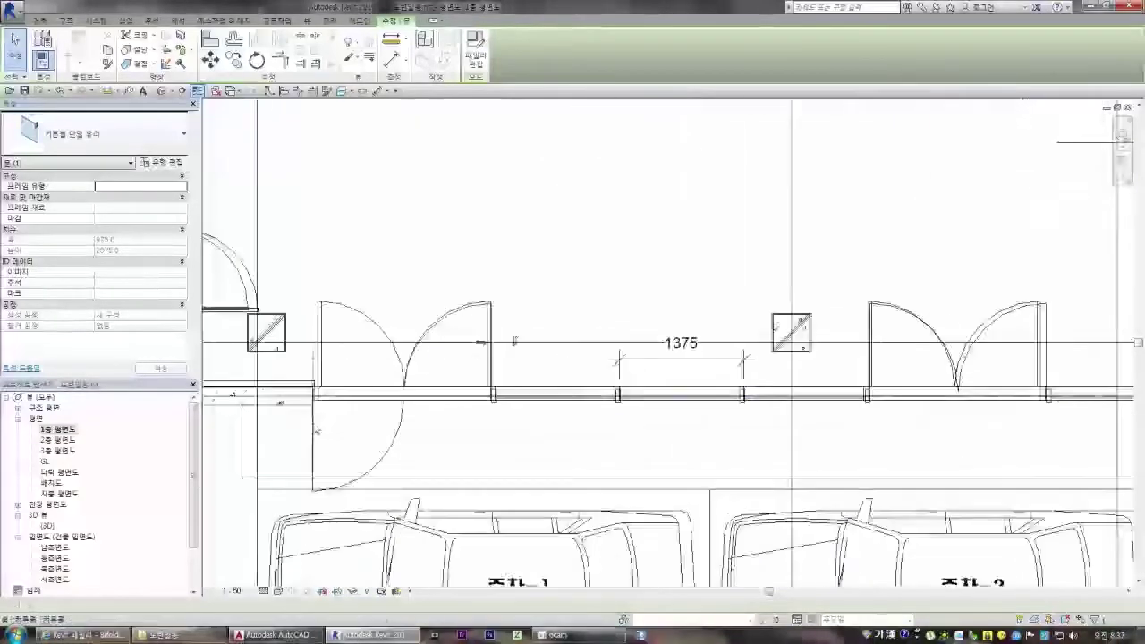
pyautogui.click(381, 448)
pyautogui.press('Escape')
pyautogui.click(328, 448)
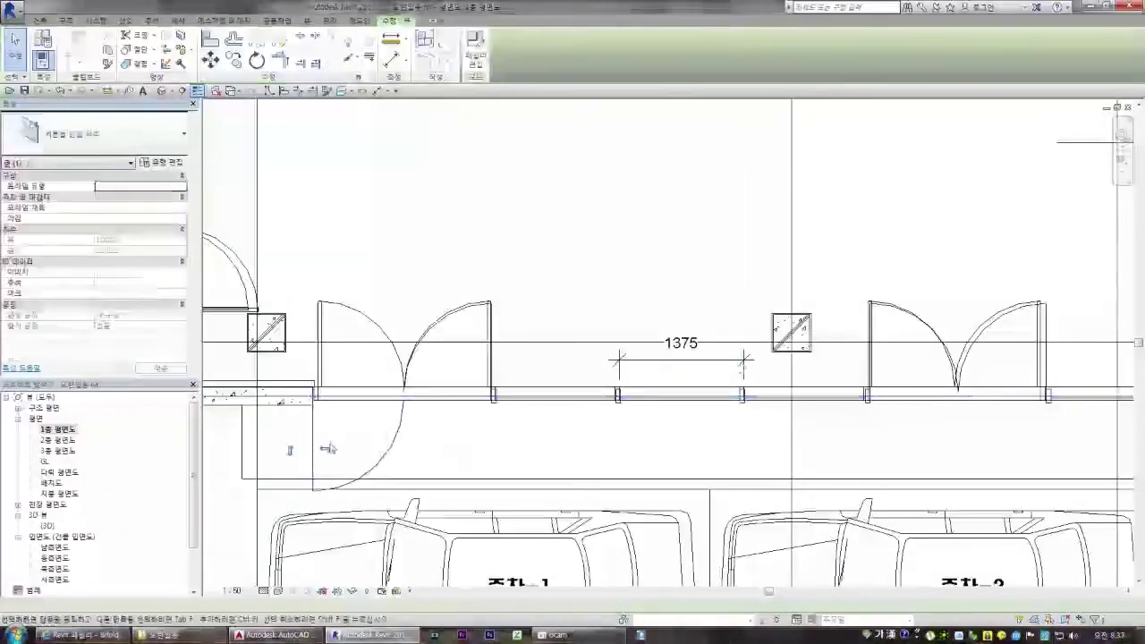
pyautogui.press('Escape')
pyautogui.doubleClick(49, 527)
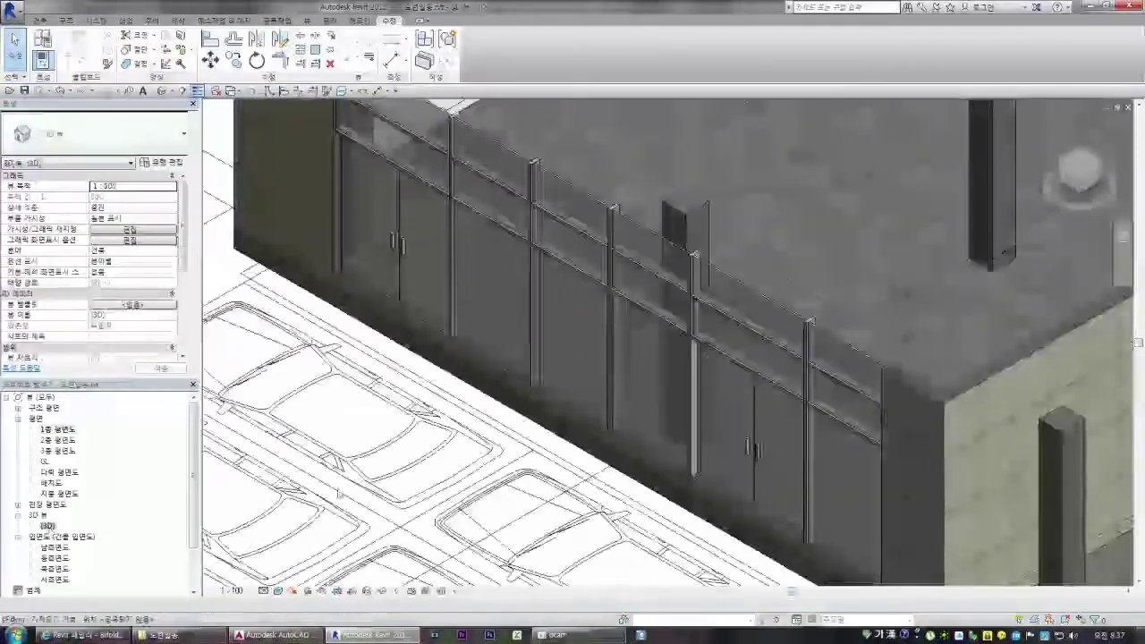
# - Look through the loadable door families in the 문 folder and the window panels in the curtain wall panel library's 창 folder
pyautogui.click(40, 21)
pyautogui.click(68, 45)
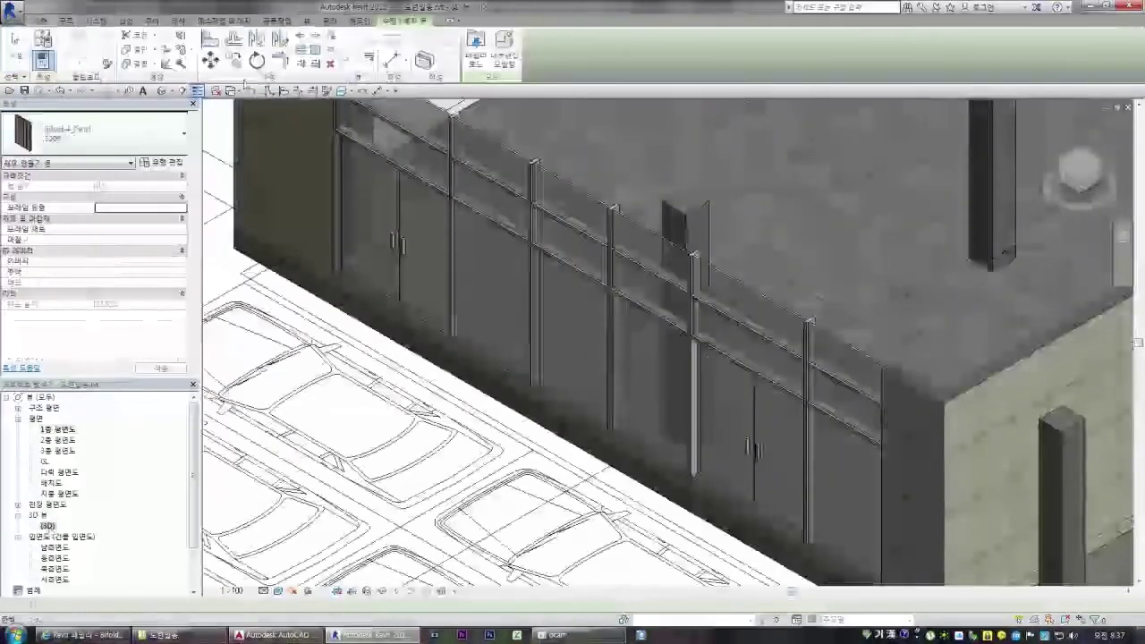
pyautogui.click(474, 46)
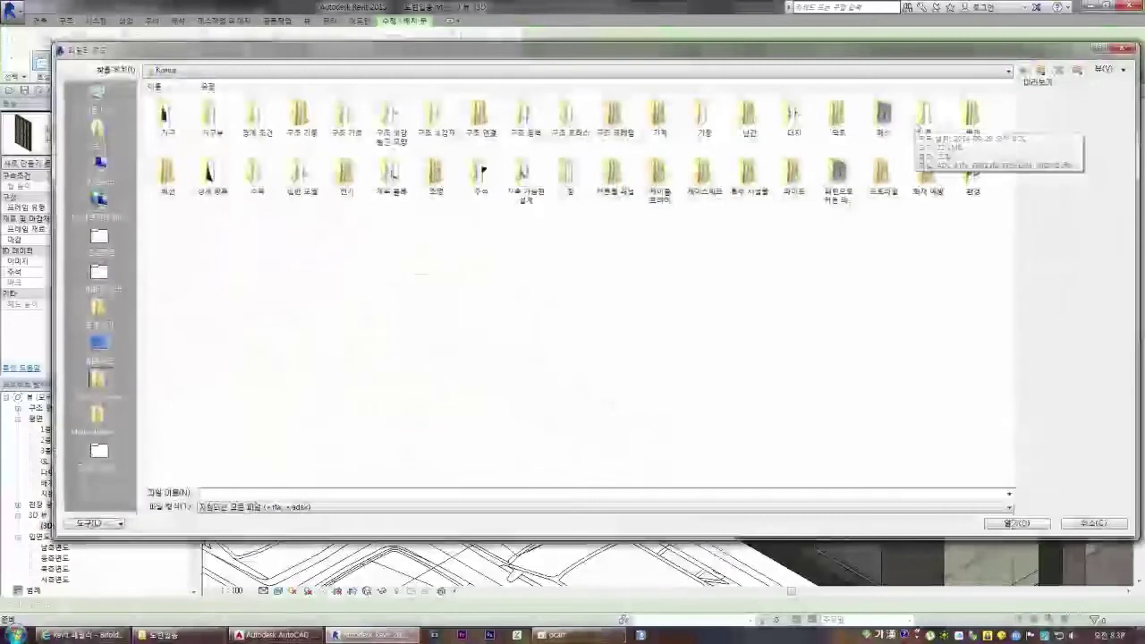
pyautogui.doubleClick(930, 121)
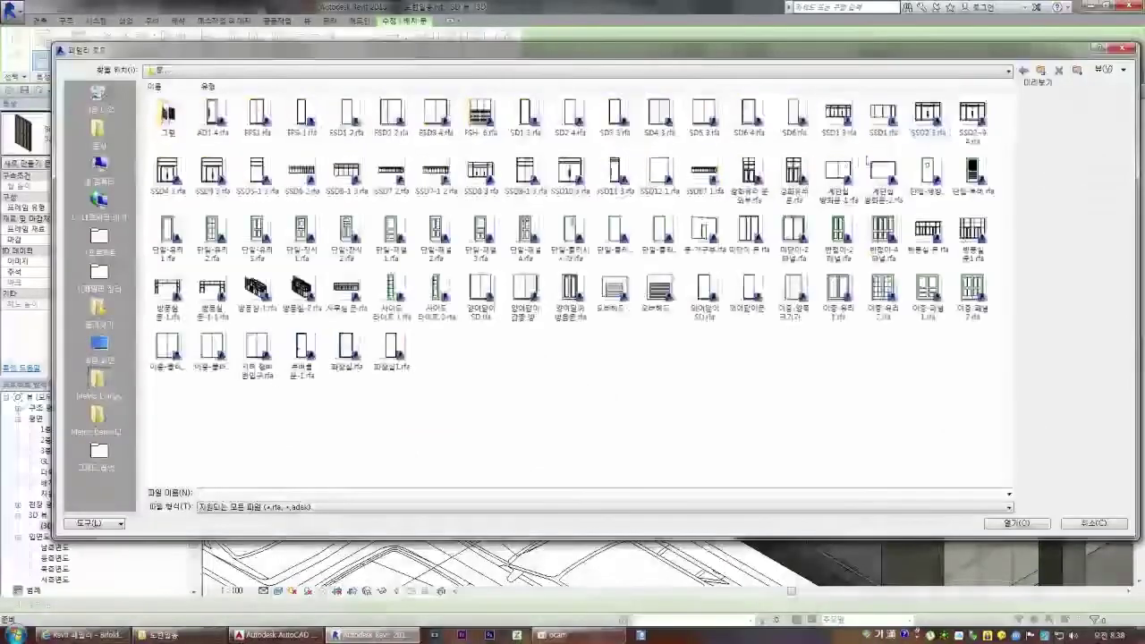
pyautogui.press('BackSpace')
pyautogui.doubleClick(616, 181)
pyautogui.click(214, 121)
pyautogui.doubleClick(214, 121)
pyautogui.click(188, 125)
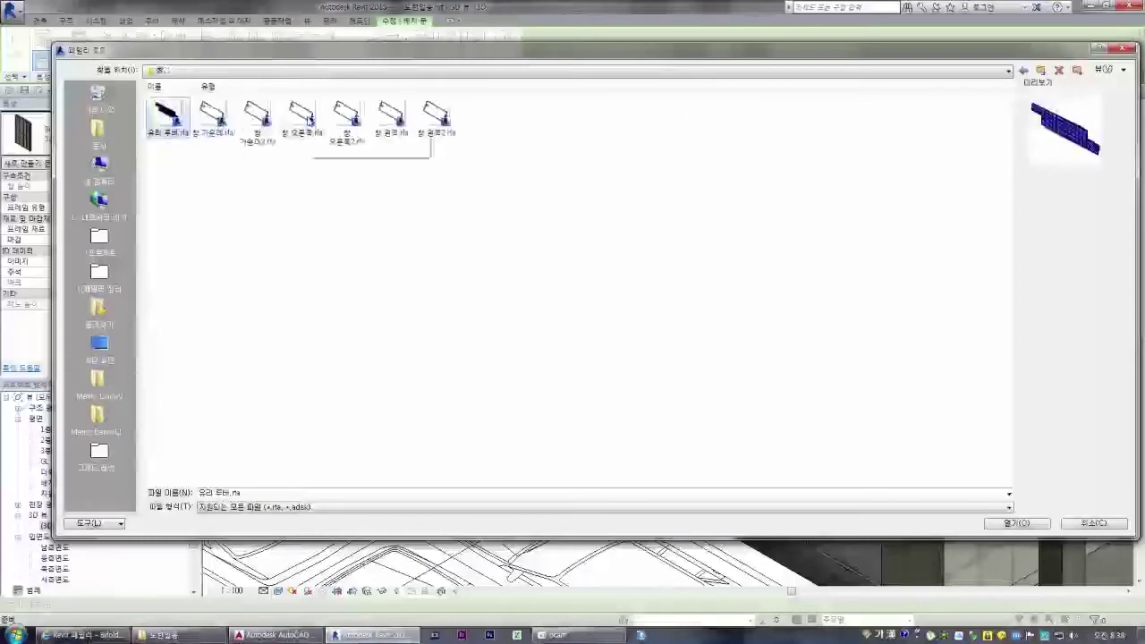
# - Preview the curtain wall library's door families and its 유리 패널 and 솔리드 패널 files, and close the library without loading anything
pyautogui.press('BackSpace')
pyautogui.doubleClick(166, 117)
pyautogui.click(213, 119)
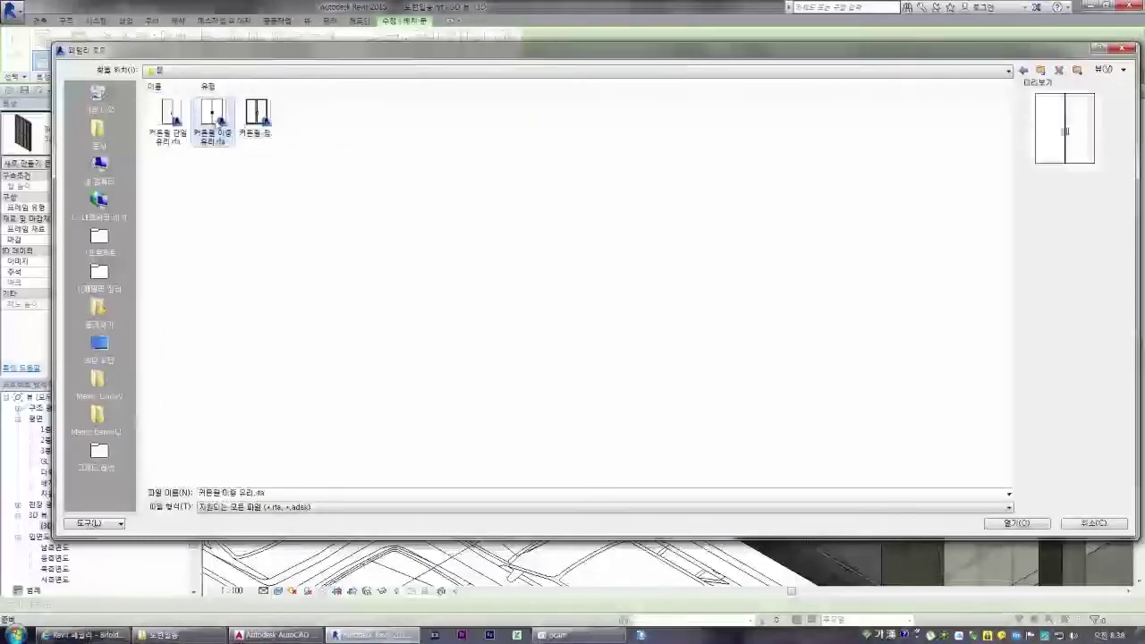
pyautogui.press('Left')
pyautogui.press('Right')
pyautogui.press('BackSpace')
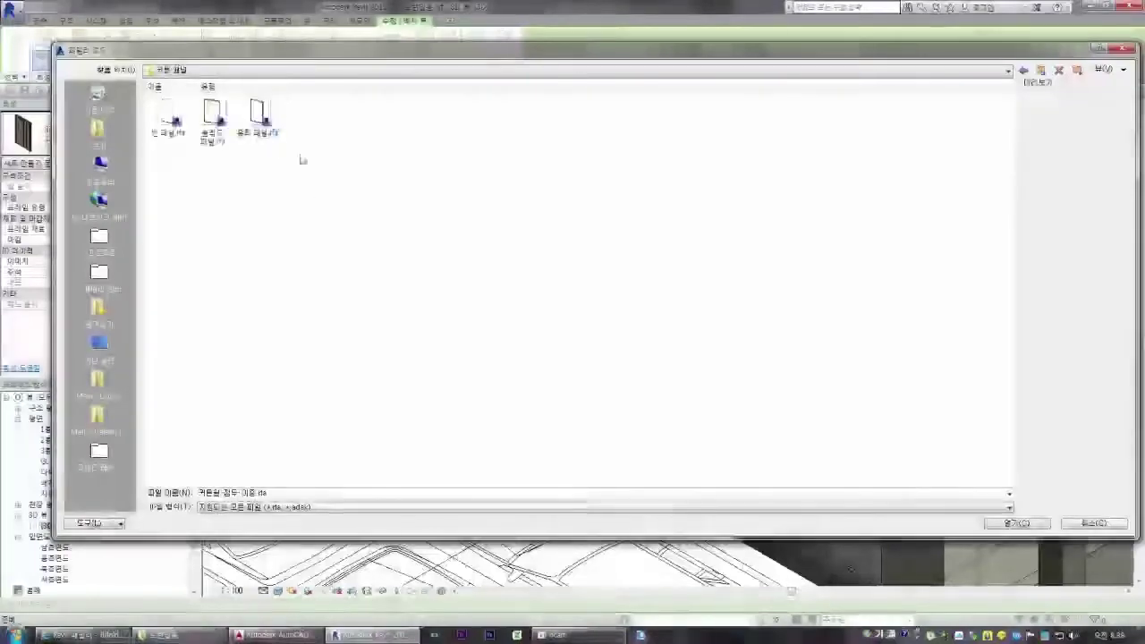
pyautogui.click(258, 118)
pyautogui.click(214, 119)
pyautogui.press('Escape')
pyautogui.press('Escape')
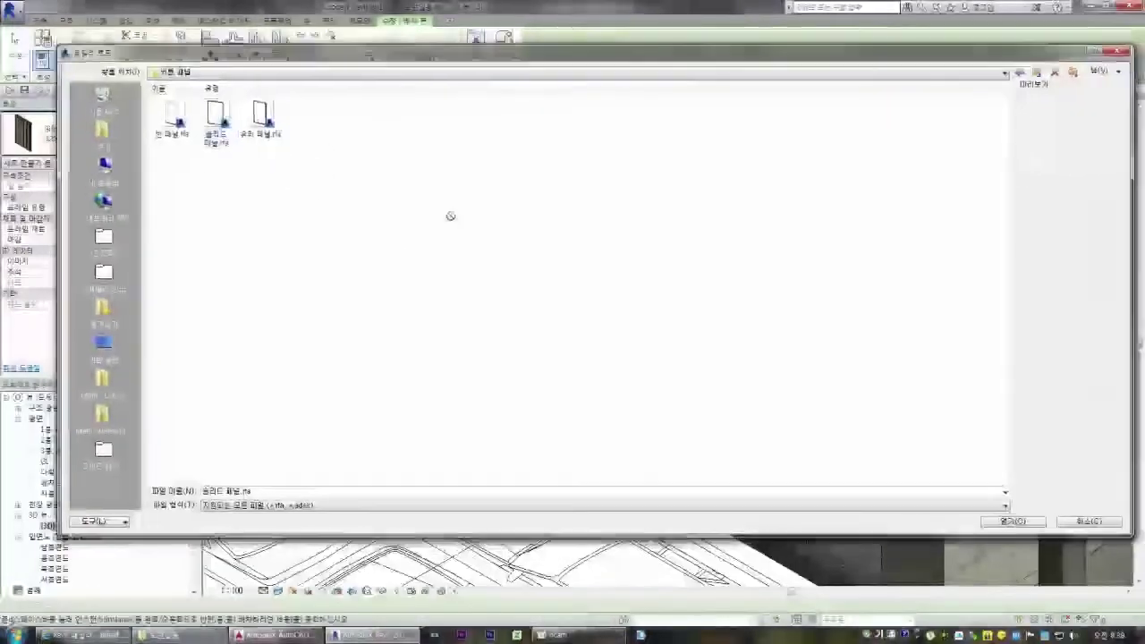
# - In the 1층 평면도 plan, change the visual style so the walls around the stairs and restrooms display their material surfaces
pyautogui.scroll(-3, 503, 231)
pyautogui.scroll(-1, 708, 295)
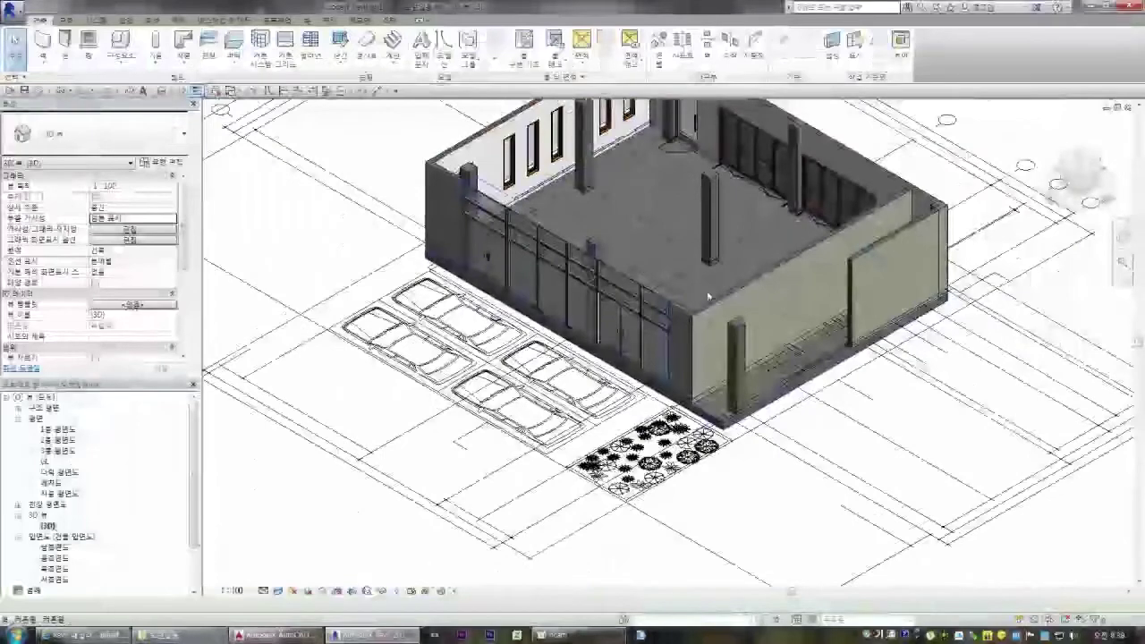
pyautogui.doubleClick(59, 430)
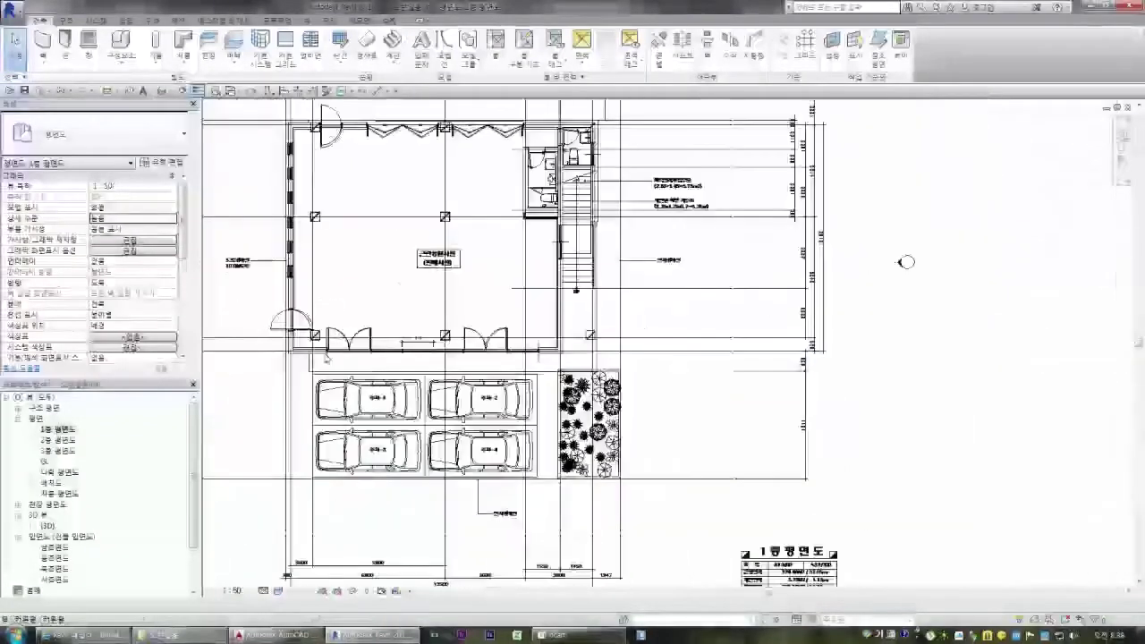
pyautogui.scroll(5, 550, 120)
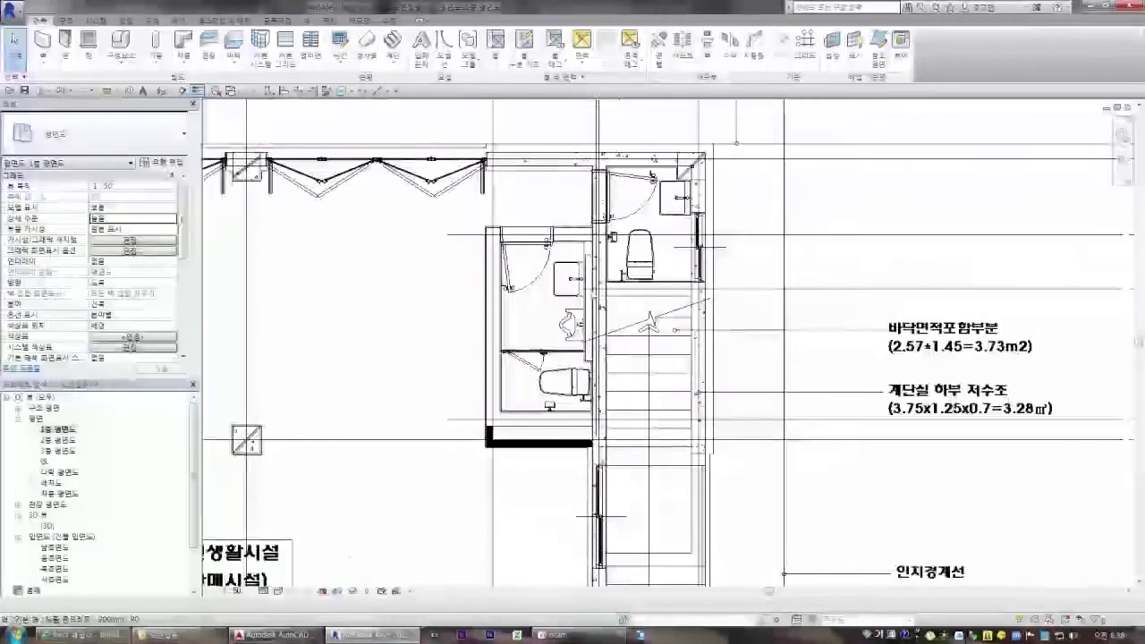
pyautogui.click(278, 591)
pyautogui.click(309, 567)
pyautogui.scroll(3, 663, 250)
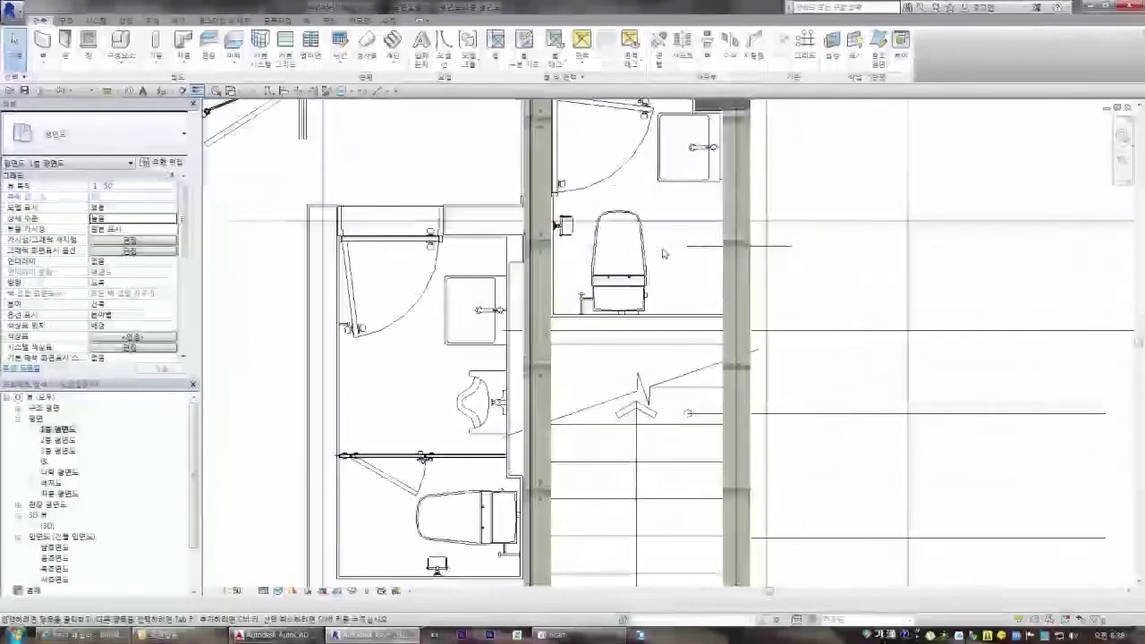
# - Draw a 노출 콘크리트 - 200mm wall between the stair and the restroom above it, spanning the two long walls
pyautogui.click(42, 58)
pyautogui.click(69, 85)
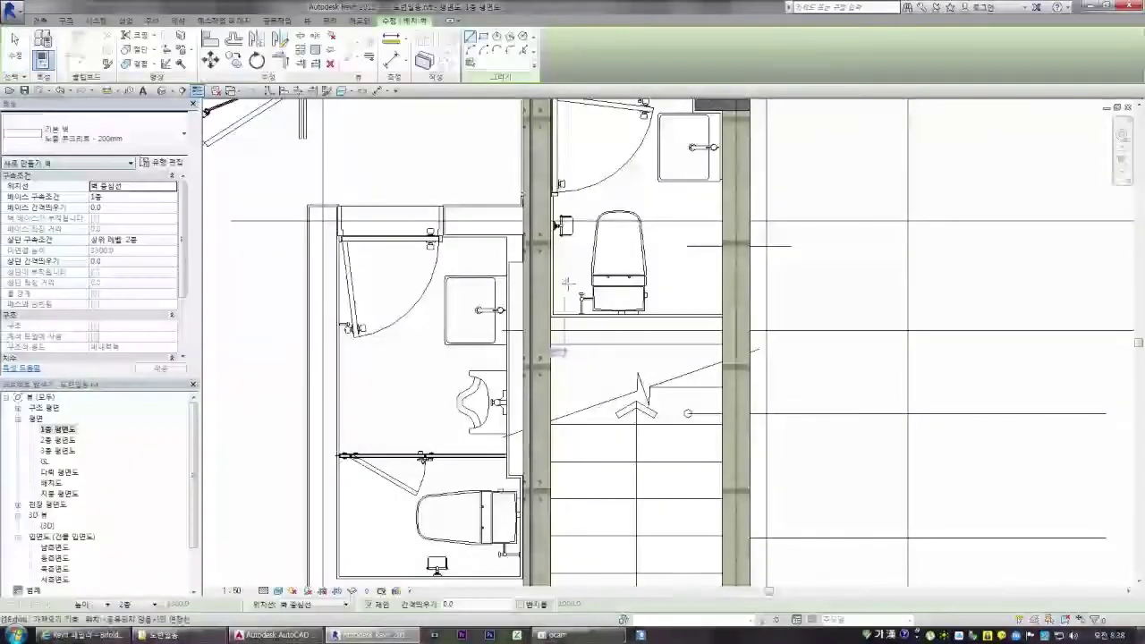
pyautogui.scroll(2, 564, 289)
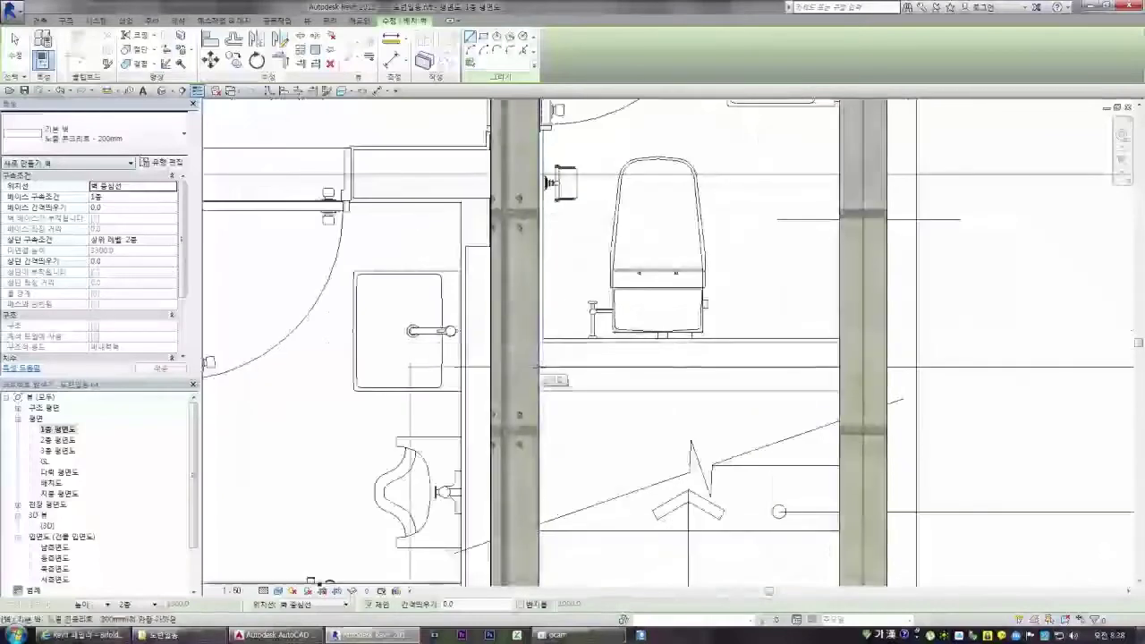
pyautogui.click(539, 366)
pyautogui.click(838, 366)
pyautogui.press('Escape')
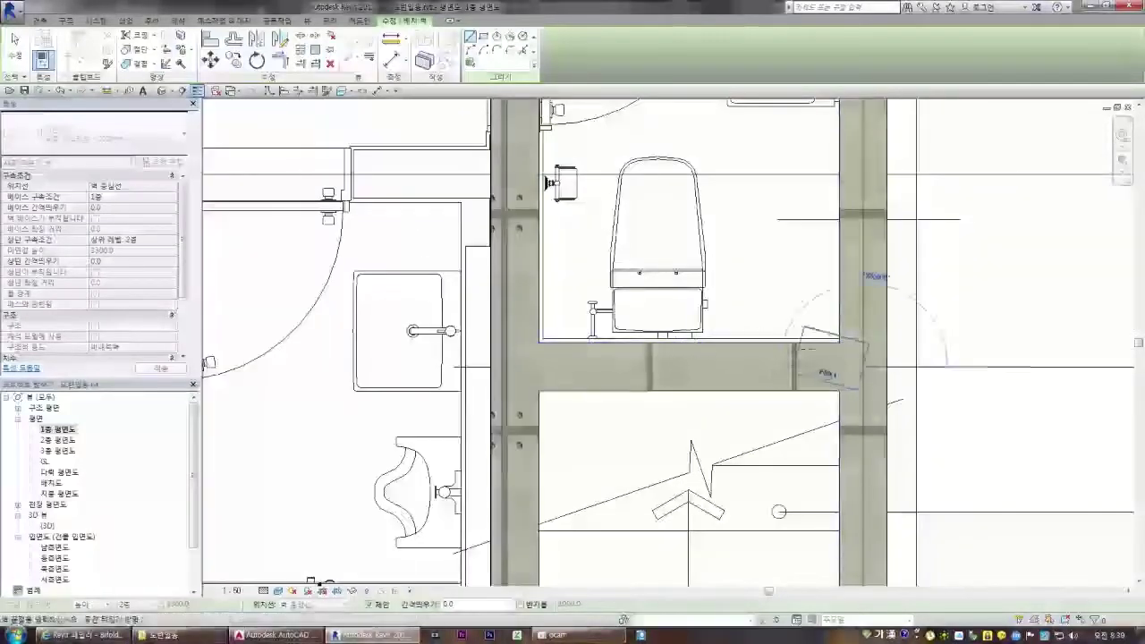
# - Draw the upper, outer and lower walls enclosing the larger restroom with the 노출 콘크리트 - 200mm type, tracing the underlay plan
pyautogui.scroll(-3, 723, 311)
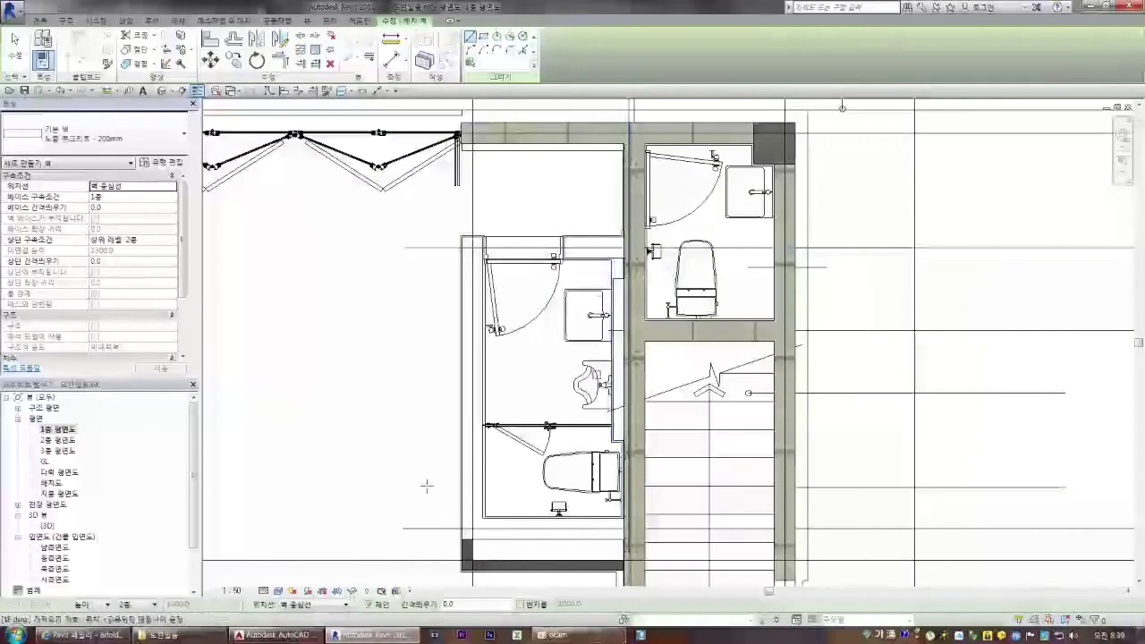
pyautogui.scroll(1, 555, 258)
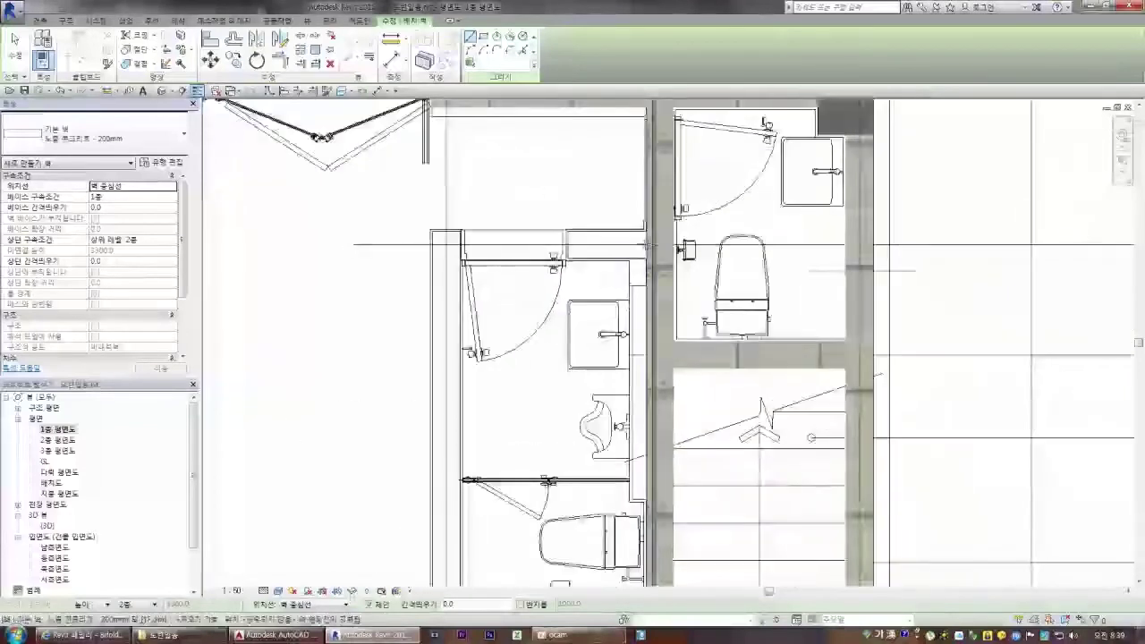
pyautogui.click(648, 245)
pyautogui.click(447, 245)
pyautogui.scroll(-4, 455, 244)
pyautogui.scroll(4, 447, 457)
pyautogui.click(457, 457)
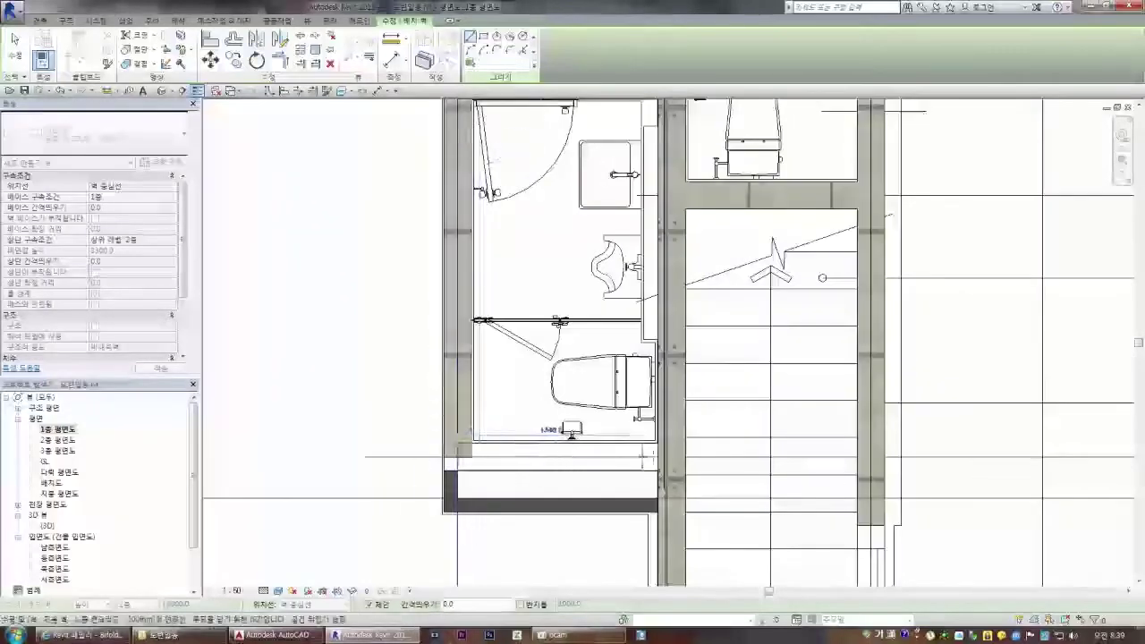
pyautogui.press('Escape')
pyautogui.press('Escape')
pyautogui.scroll(-2, 520, 415)
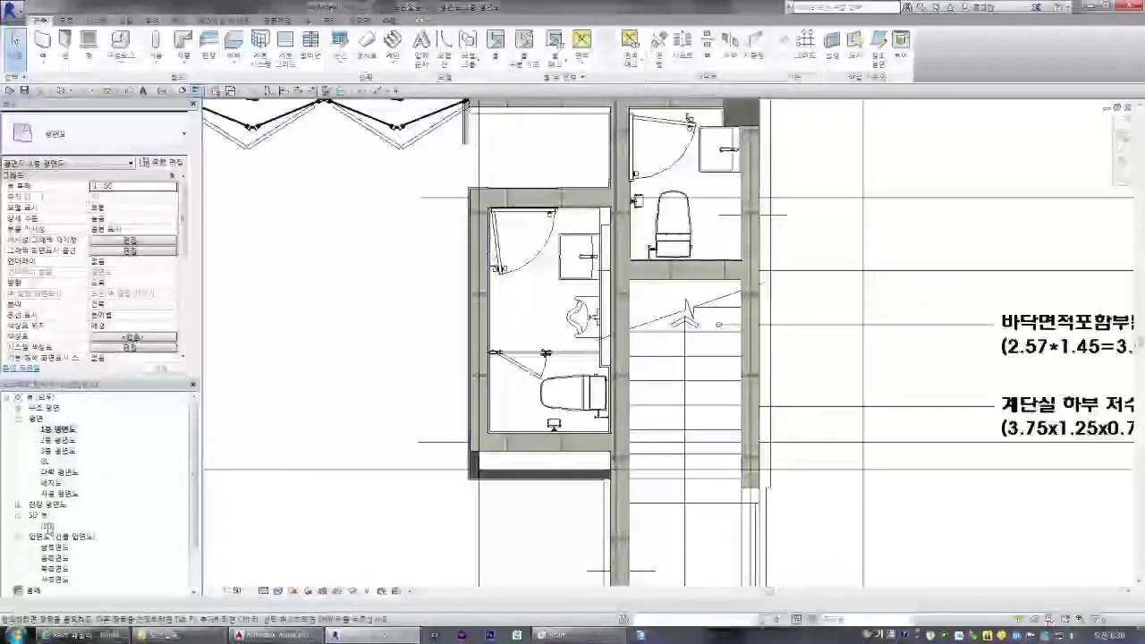
# - Inspect the new restroom walls in the 3D view from the opposite corner of the building
pyautogui.doubleClick(48, 527)
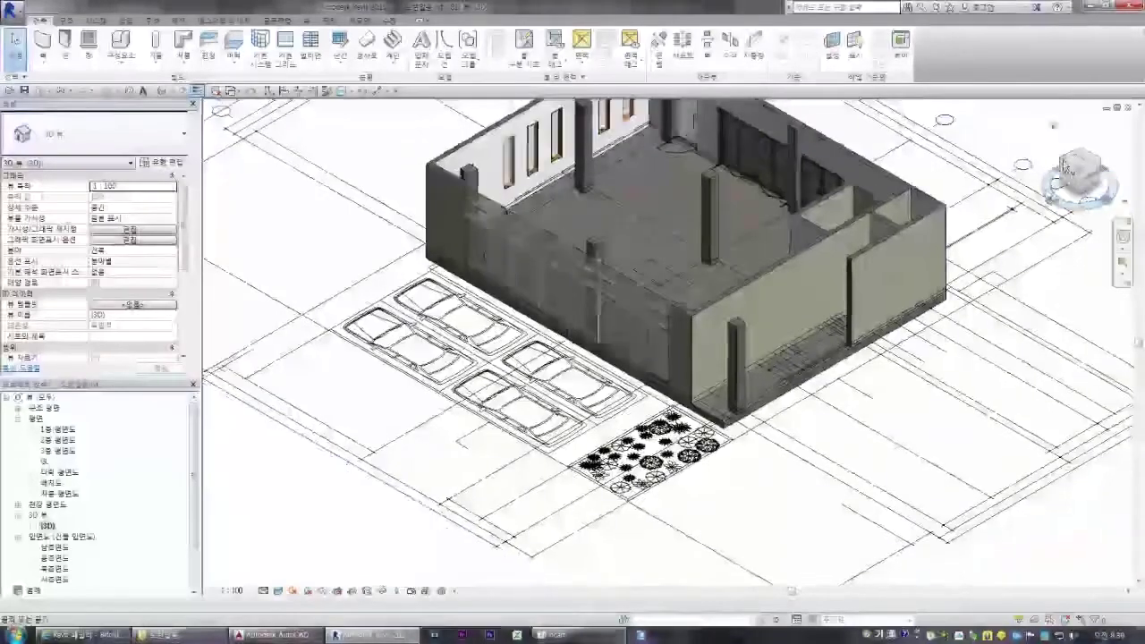
pyautogui.click(1059, 163)
pyautogui.scroll(6, 684, 296)
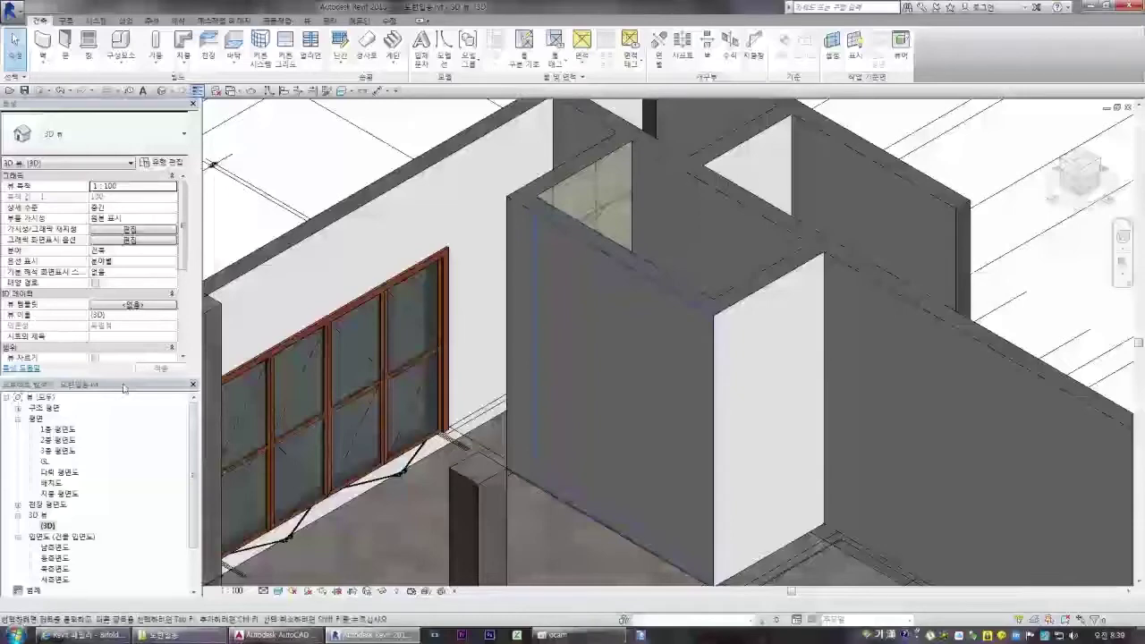
# - In the 1층 평면도 plan, measure the door opening width at the larger restroom's upper wall
pyautogui.doubleClick(56, 430)
pyautogui.scroll(5, 514, 177)
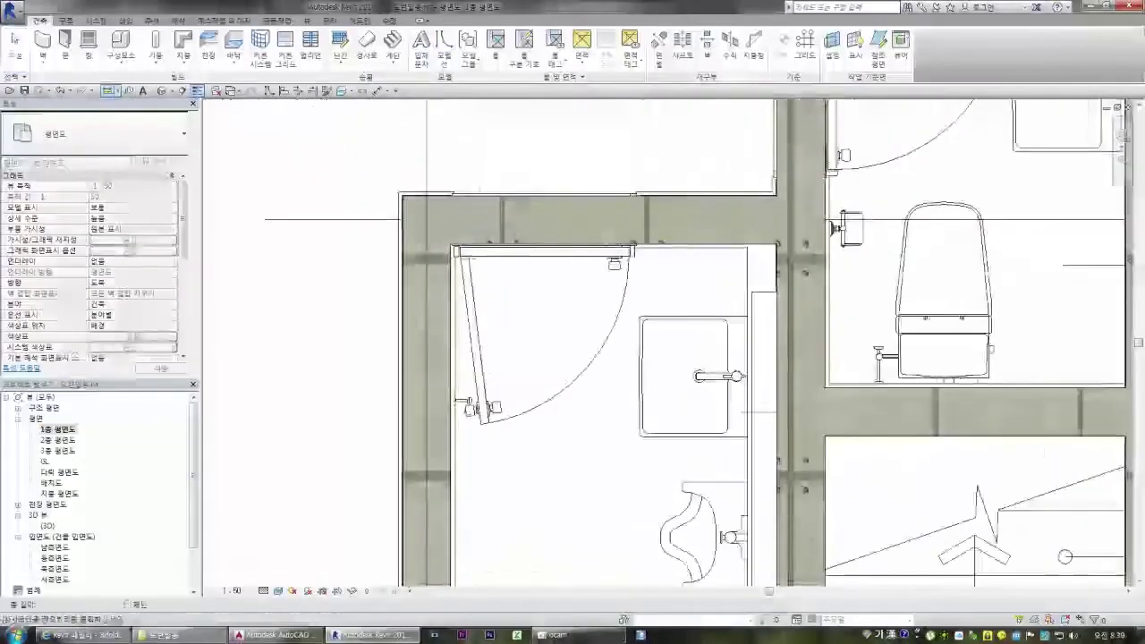
pyautogui.scroll(3, 465, 255)
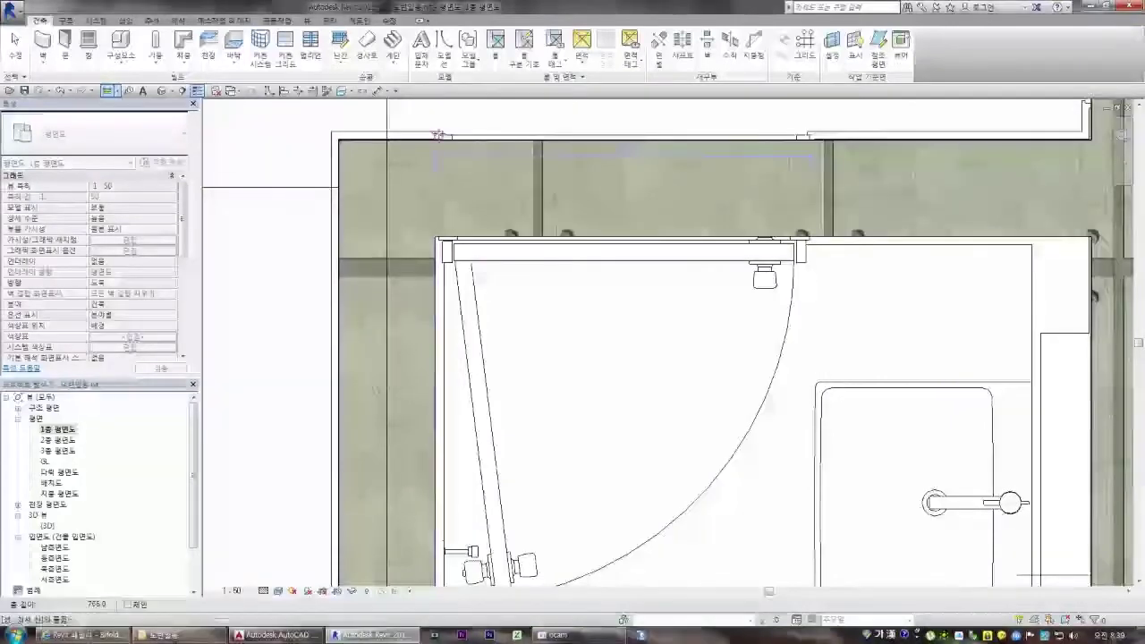
pyautogui.press('Escape')
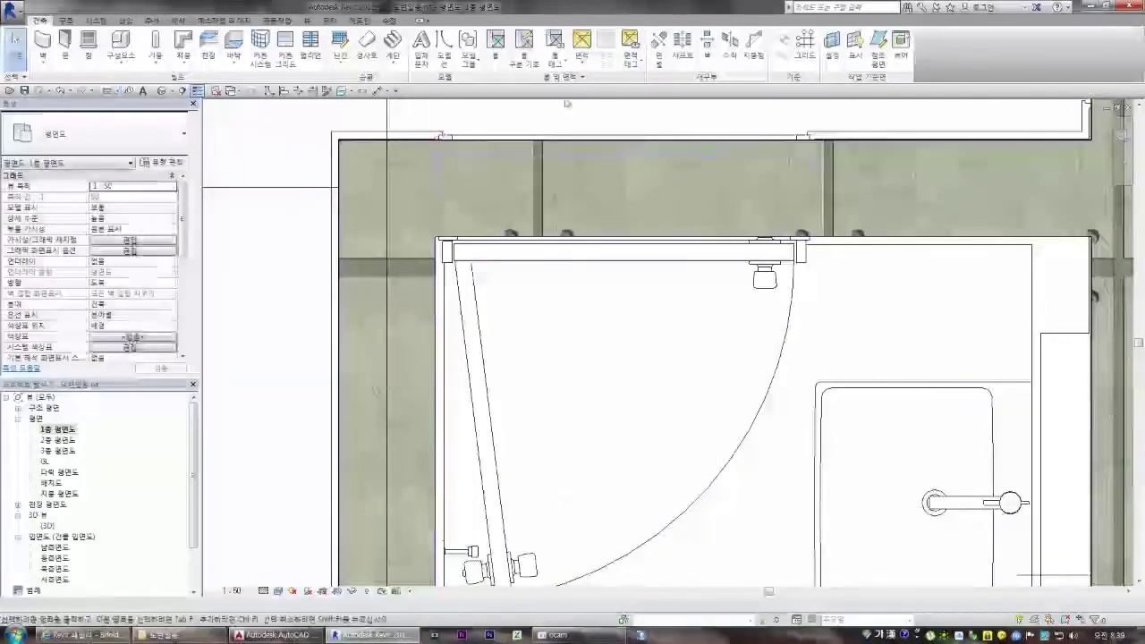
pyautogui.click(65, 45)
pyautogui.click(122, 136)
pyautogui.scroll(-4, 125, 235)
pyautogui.scroll(-8, 92, 259)
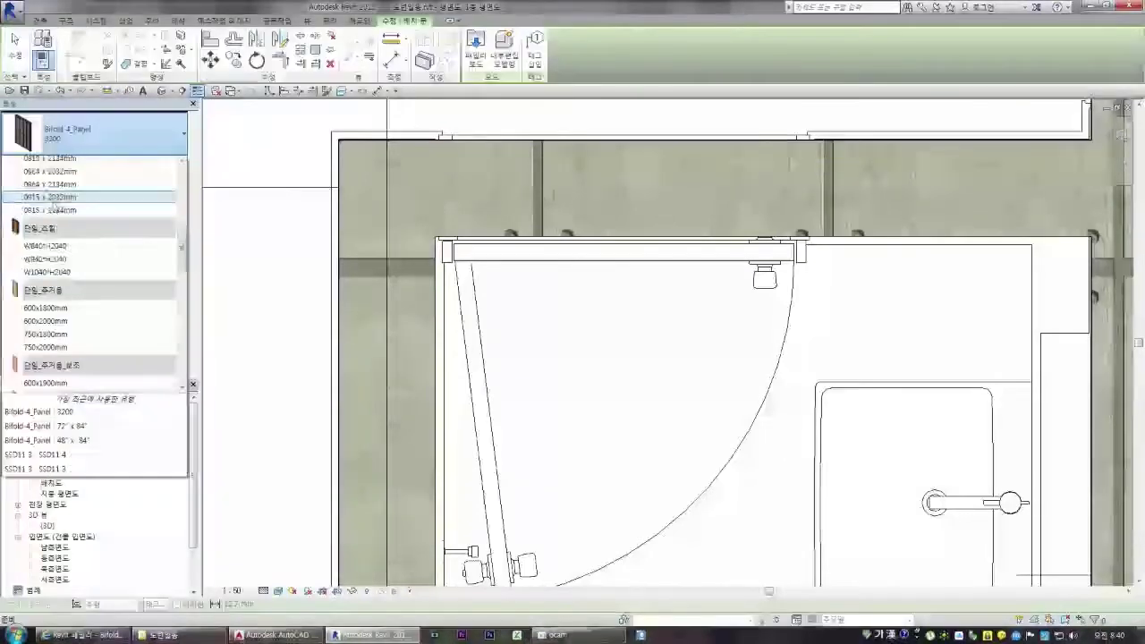
pyautogui.scroll(-5, 98, 234)
pyautogui.scroll(-5, 98, 234)
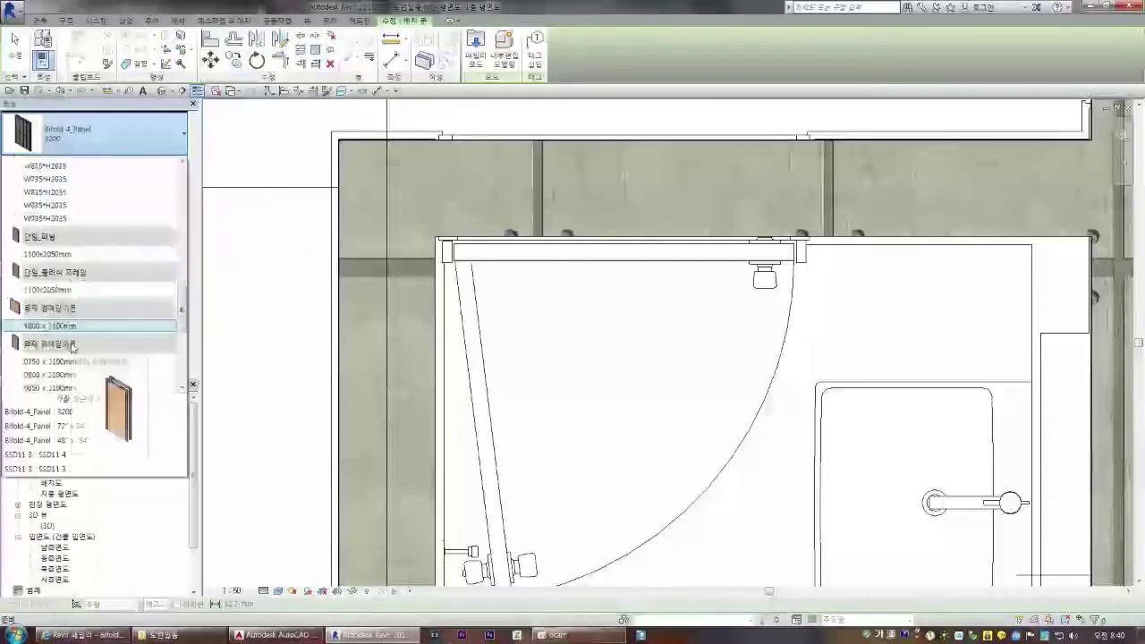
pyautogui.scroll(-5, 73, 348)
pyautogui.click(90, 272)
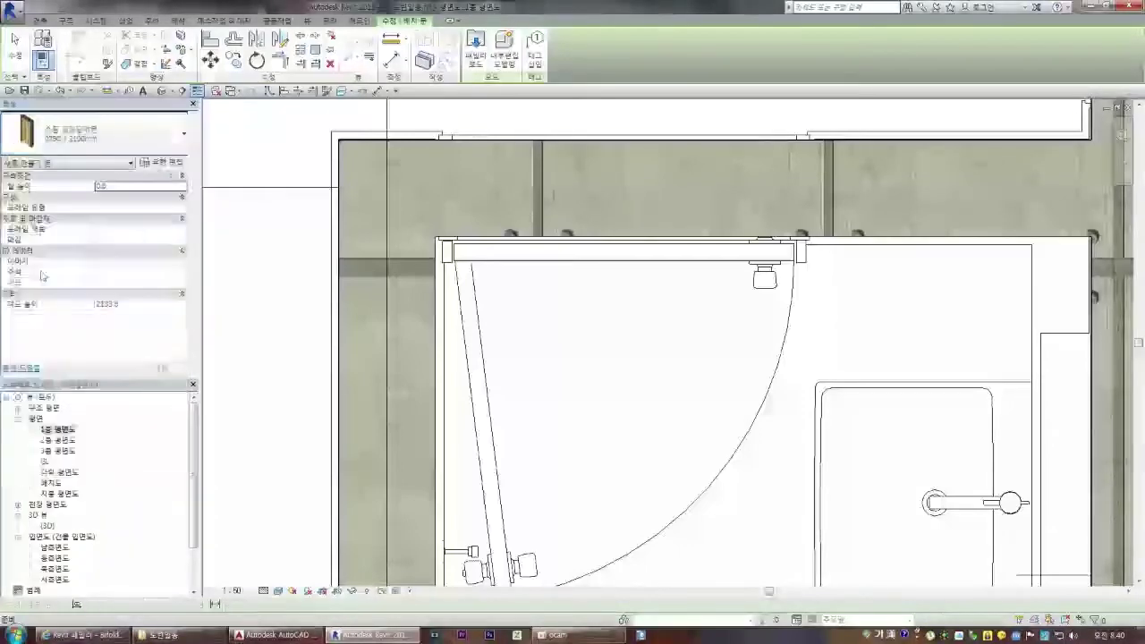
pyautogui.click(162, 163)
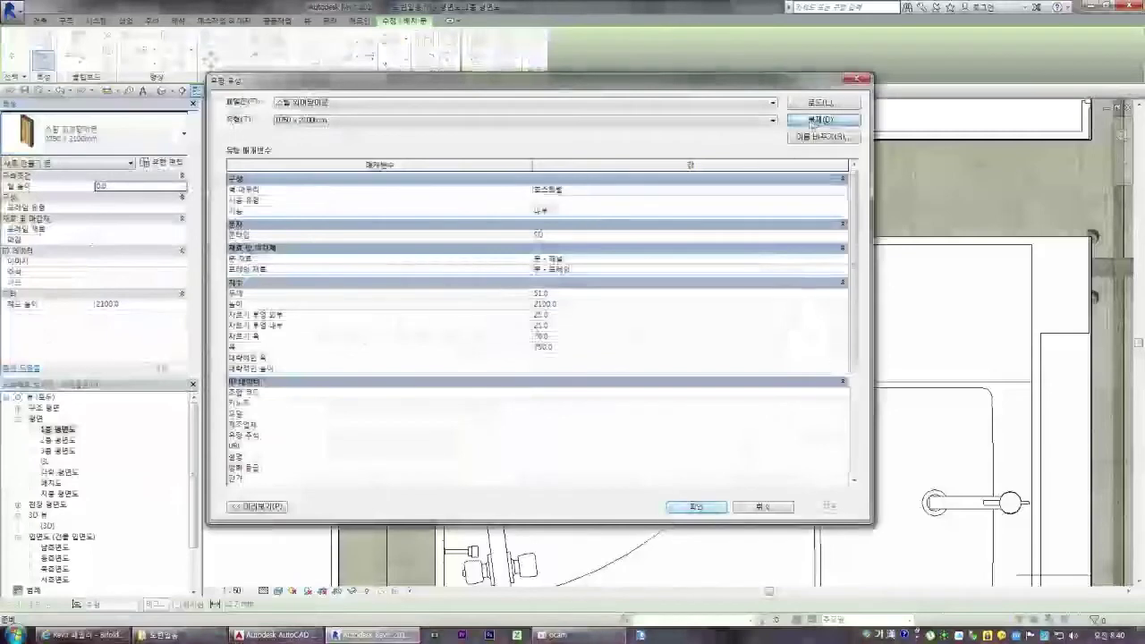
pyautogui.click(823, 119)
pyautogui.press('Escape')
pyautogui.press('Escape')
pyautogui.press('Escape')
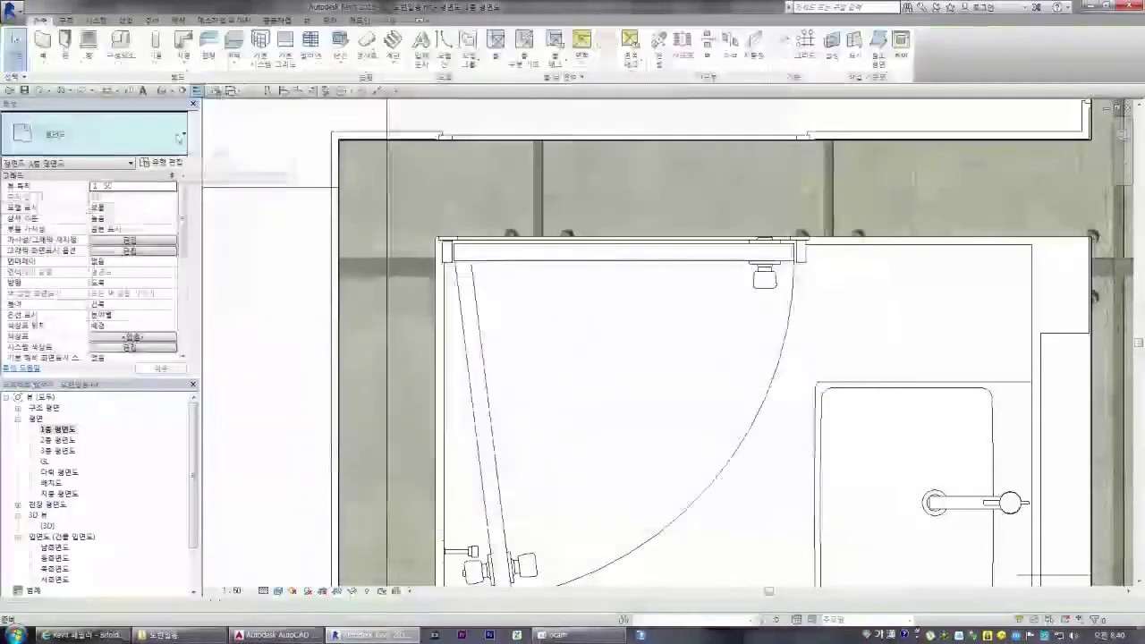
# - Place a 스틸 외여닫이문 0800 x 2100mm door in the larger restroom's upper wall, swinging inward over the underlay's door
pyautogui.scroll(1, 73, 79)
pyautogui.click(67, 43)
pyautogui.click(152, 141)
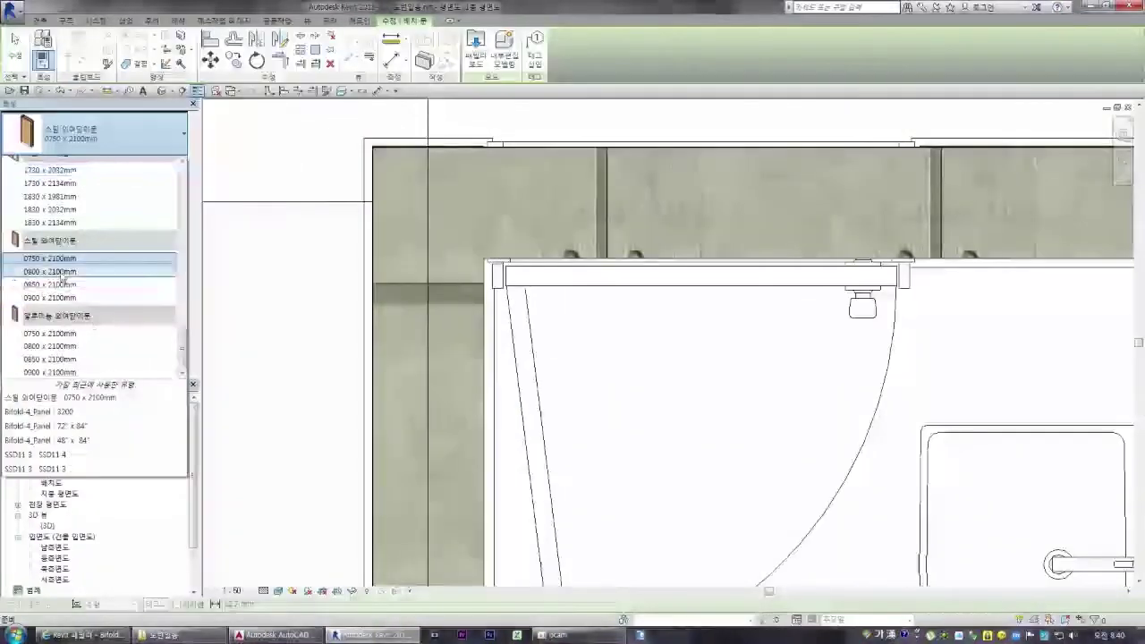
pyautogui.click(115, 277)
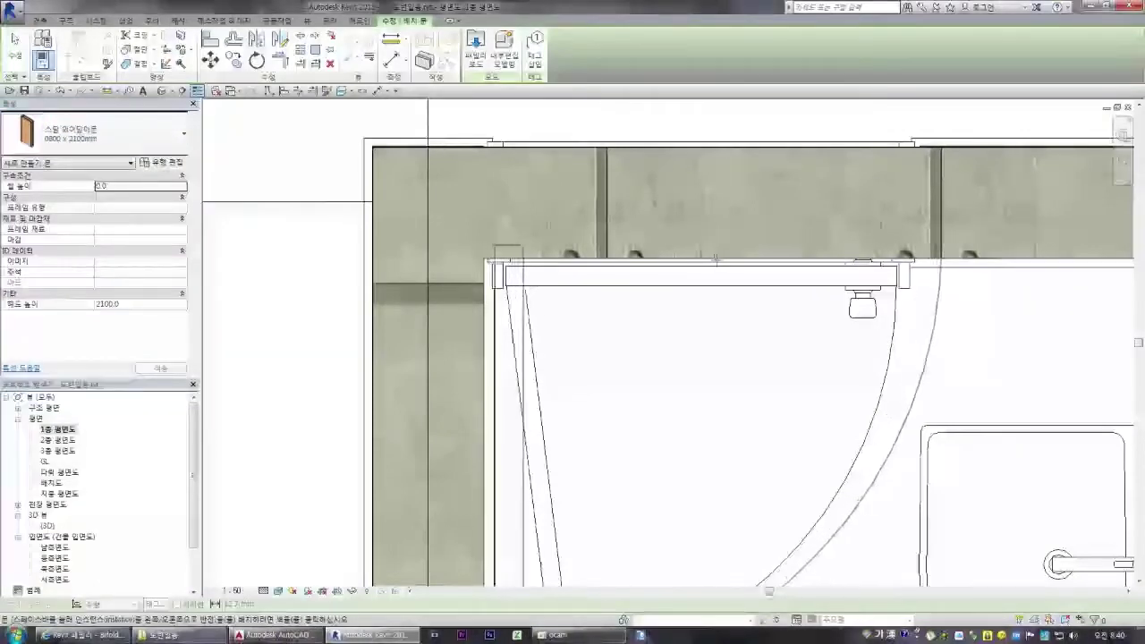
pyautogui.scroll(-1, 709, 260)
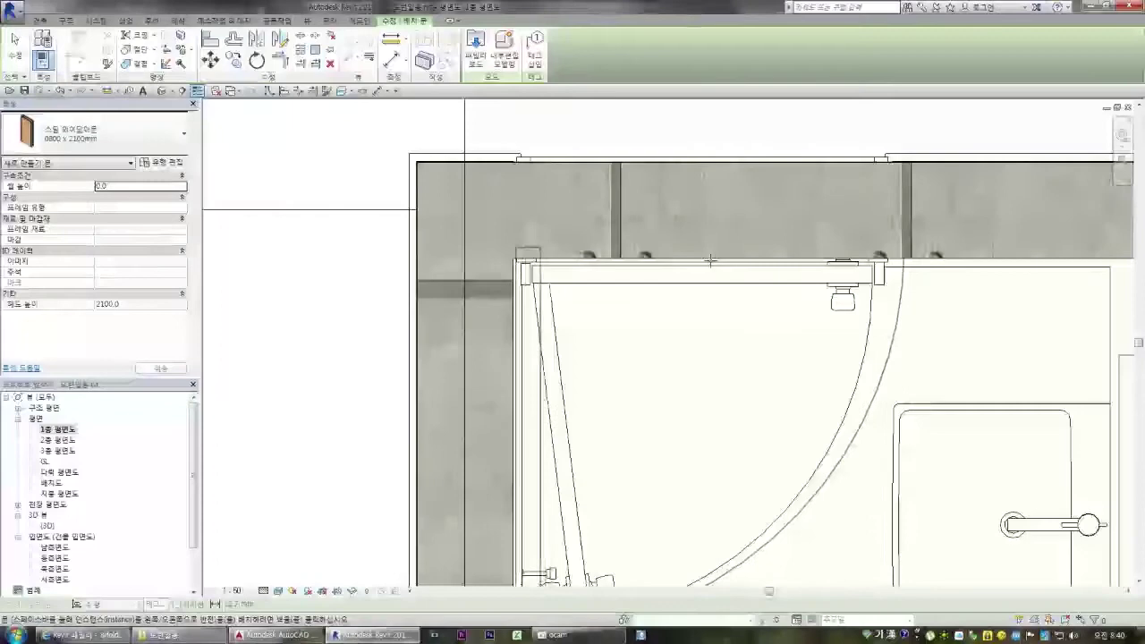
pyautogui.scroll(-4, 708, 261)
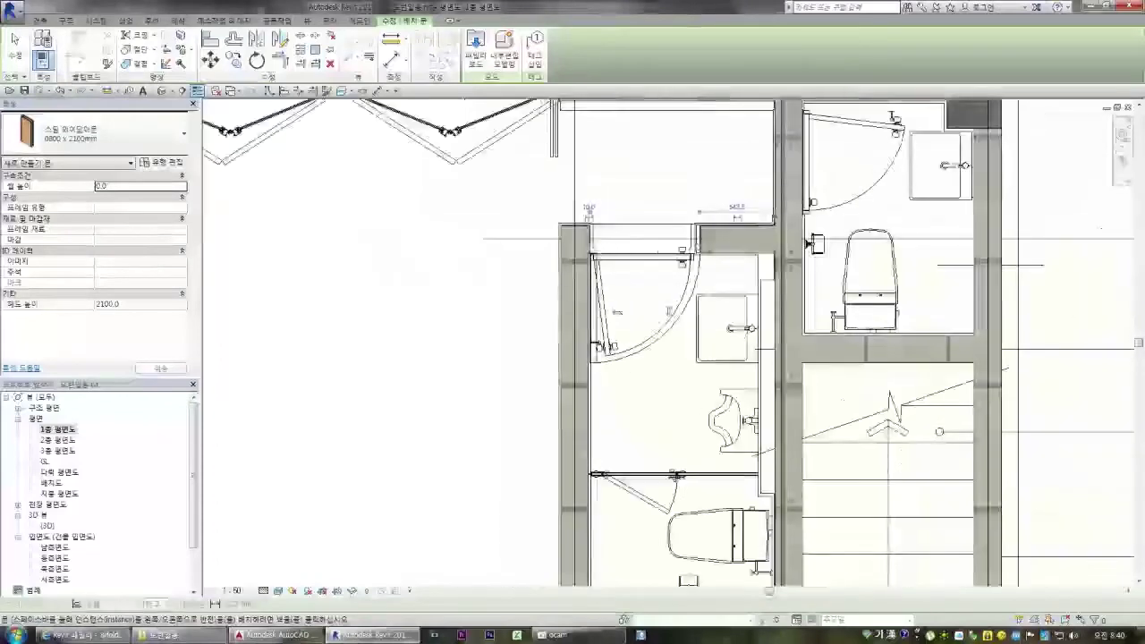
pyautogui.scroll(-2, 655, 294)
pyautogui.scroll(2, 726, 213)
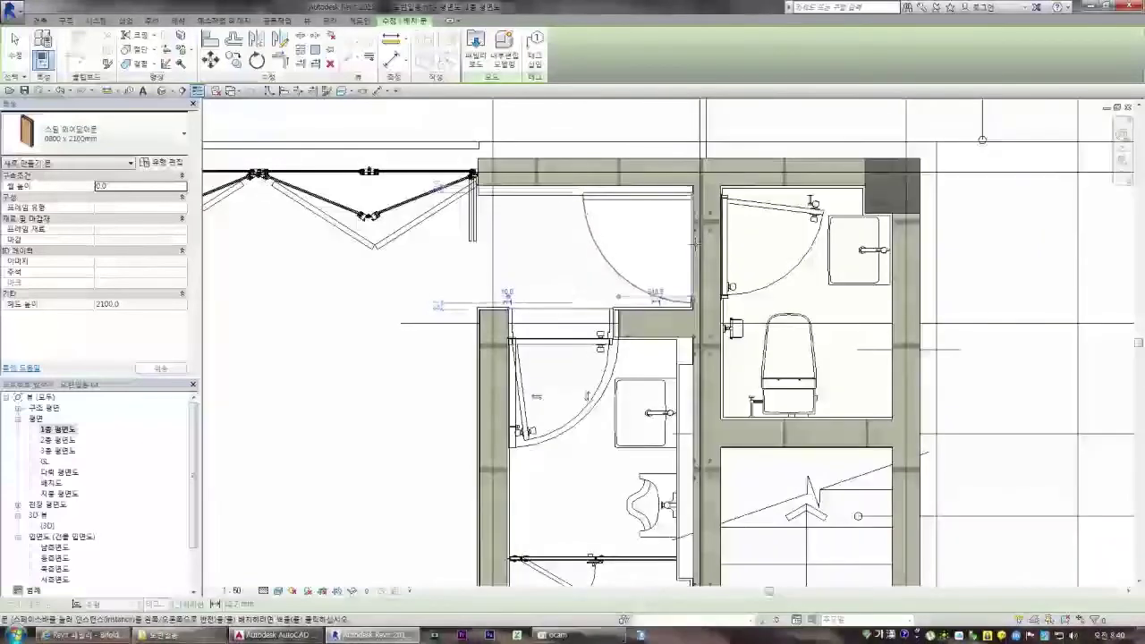
# - Place another 0800 x 2100mm door in the wall facing the hallway of the smaller restroom, swinging inward
pyautogui.click(698, 241)
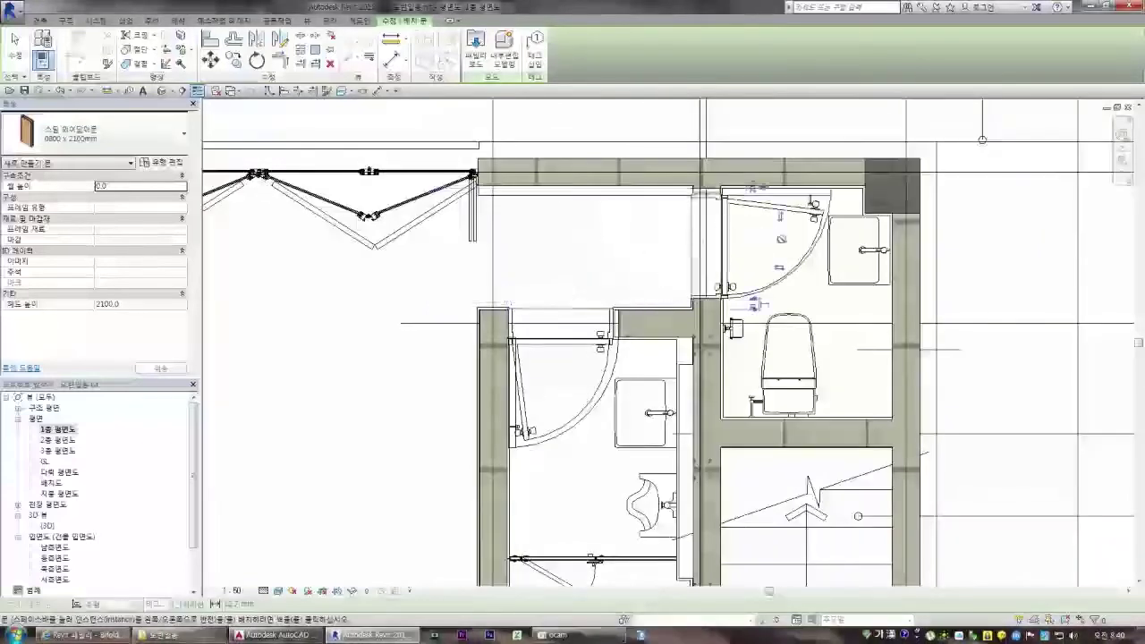
pyautogui.press('Escape')
pyautogui.press('Escape')
pyautogui.scroll(-1, 610, 277)
pyautogui.scroll(-1, 610, 277)
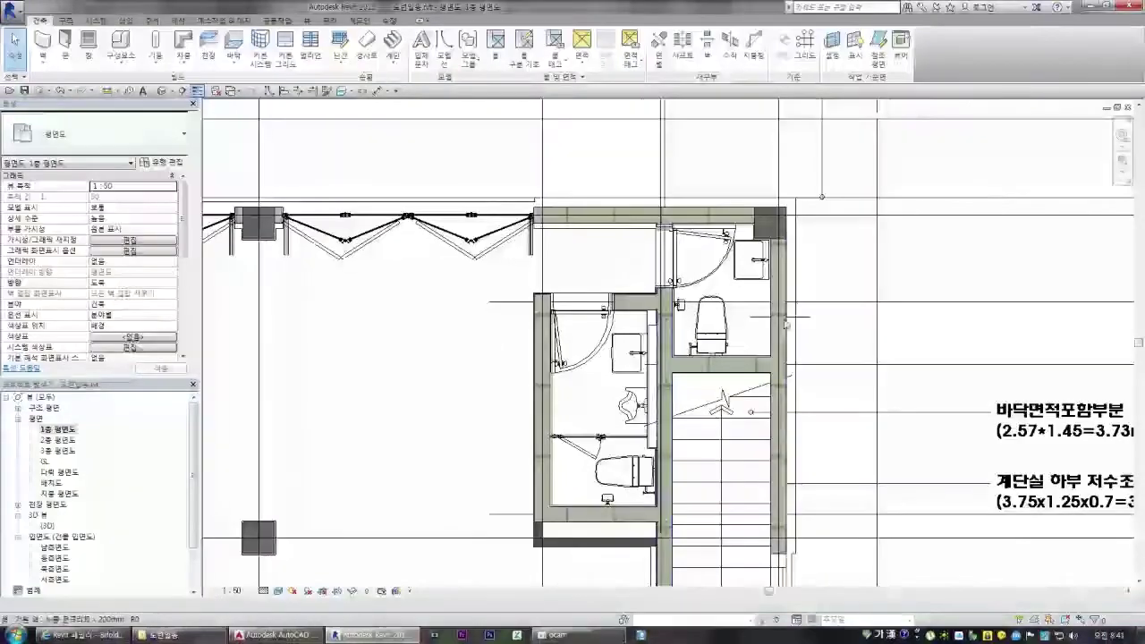
pyautogui.scroll(2, 785, 325)
pyautogui.scroll(-1, 779, 331)
pyautogui.scroll(3, 769, 339)
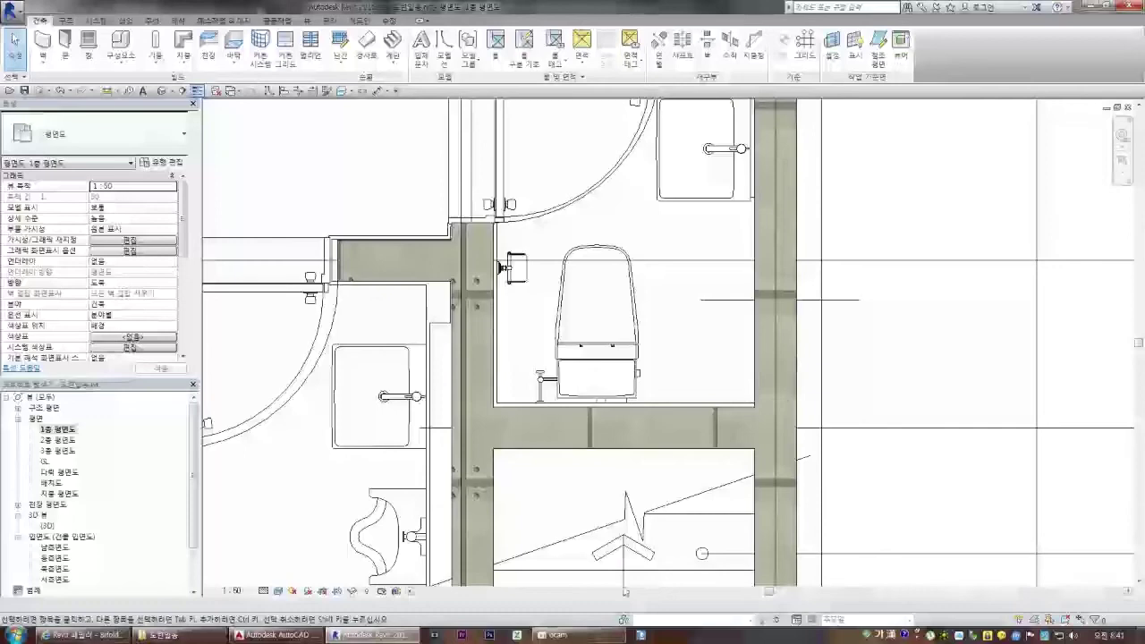
pyautogui.click(579, 637)
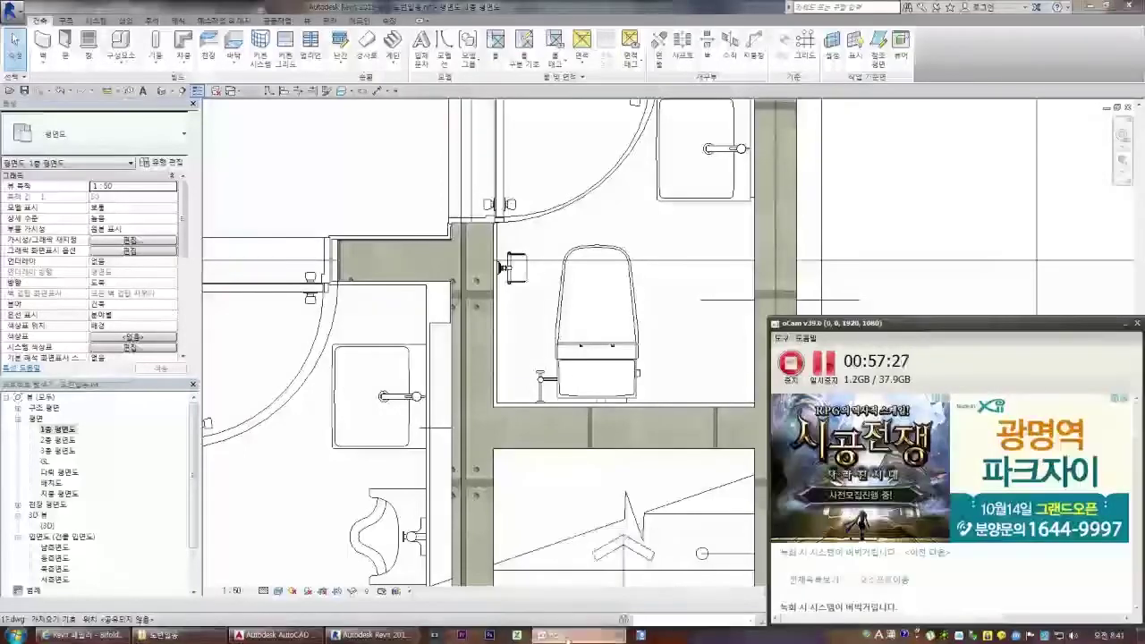
pyautogui.click(578, 490)
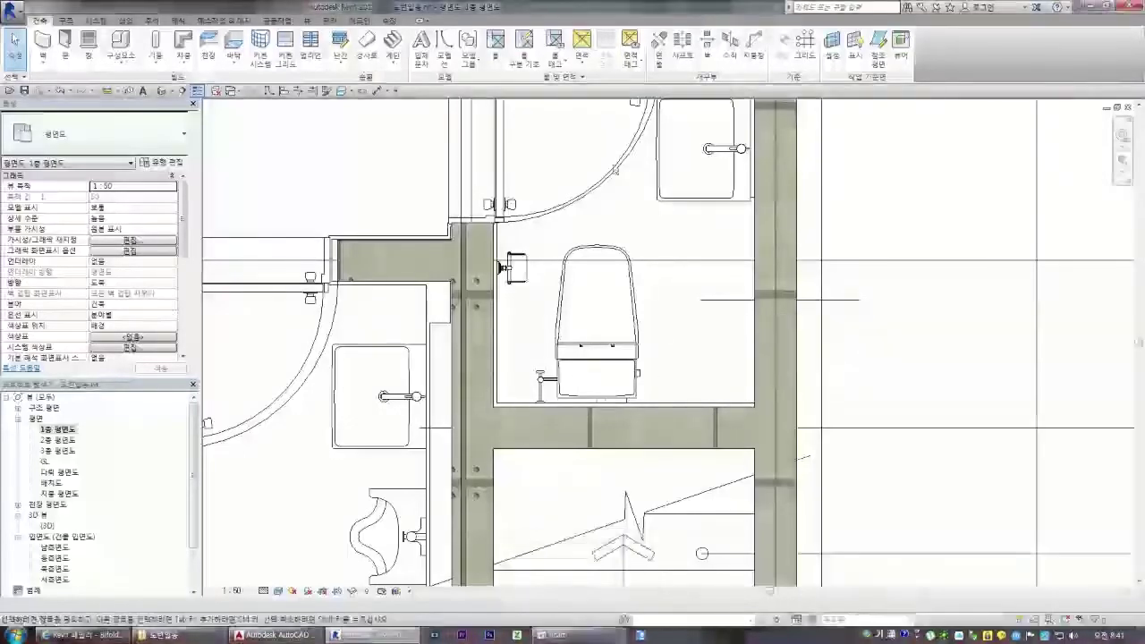
# - Load the 720x400x560mm toilet family from the library's 배관 plumbing fixtures, in the 화장실 및 소변기 folder
pyautogui.click(122, 43)
pyautogui.click(475, 49)
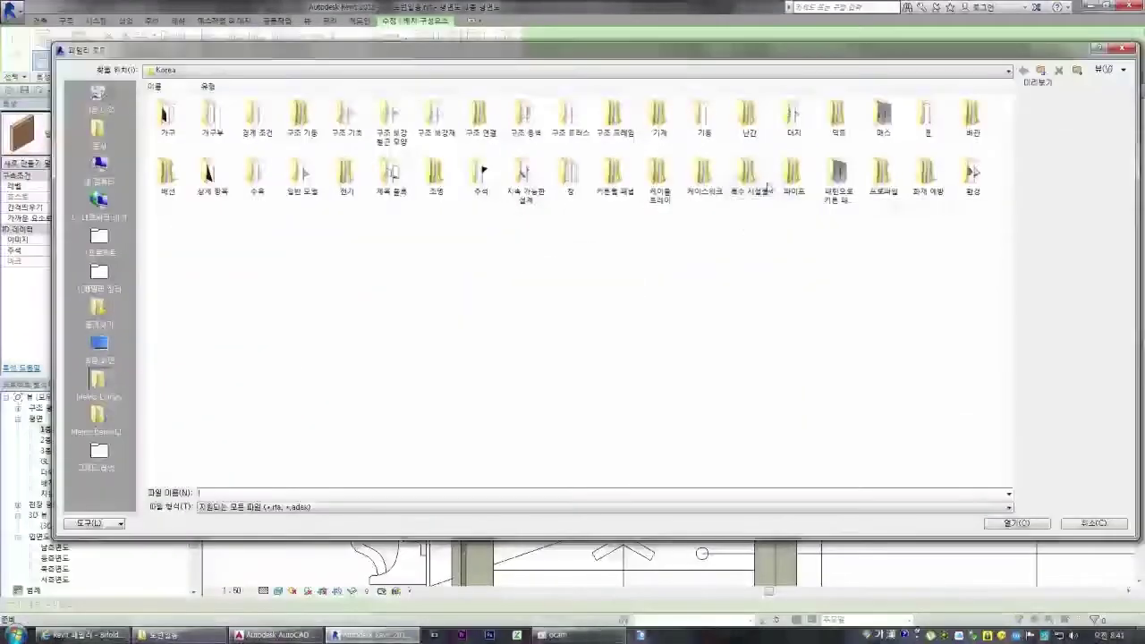
pyautogui.doubleClick(968, 121)
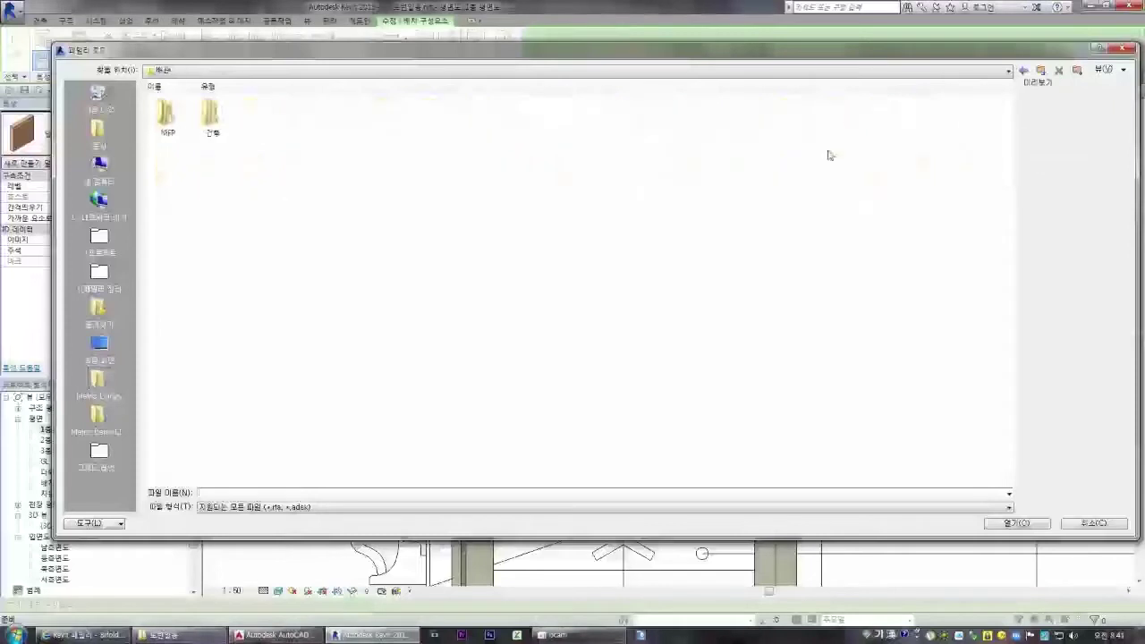
pyautogui.doubleClick(222, 130)
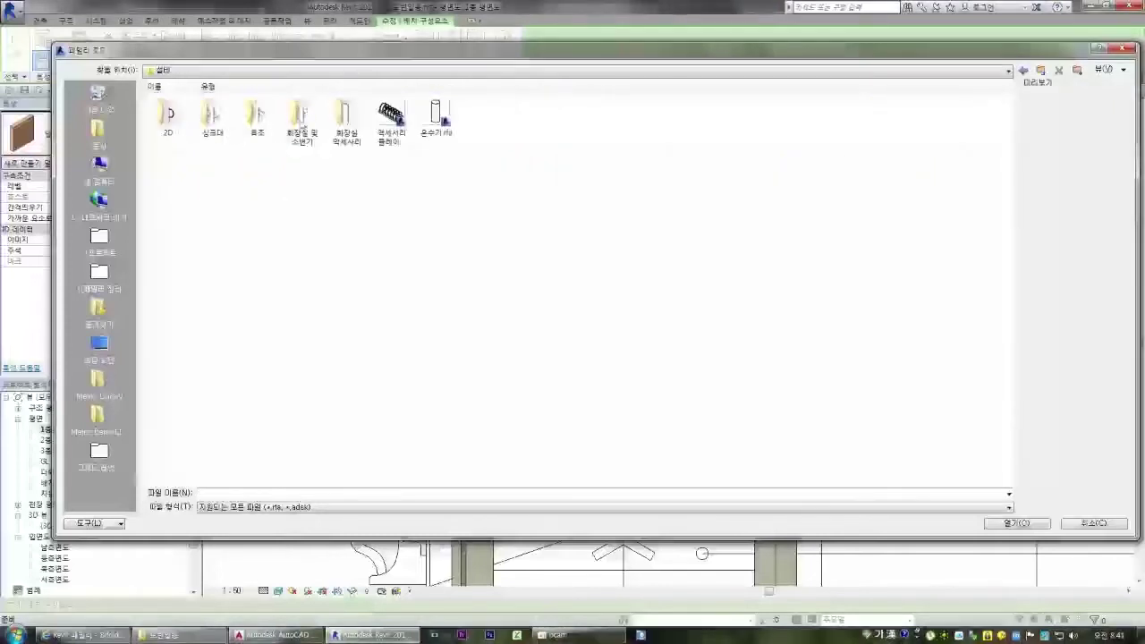
pyautogui.doubleClick(303, 121)
pyautogui.doubleClick(525, 111)
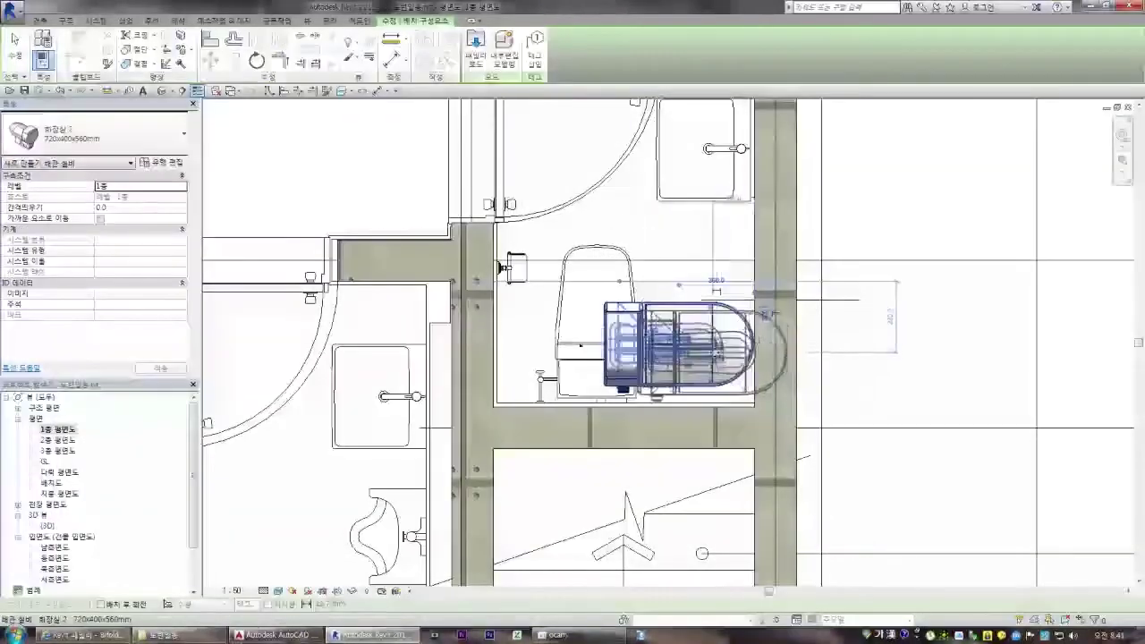
# - Place the toilet in the smaller restroom and rotate it 90° so its tank faces the stair wall
pyautogui.click(624, 346)
pyautogui.press('Escape')
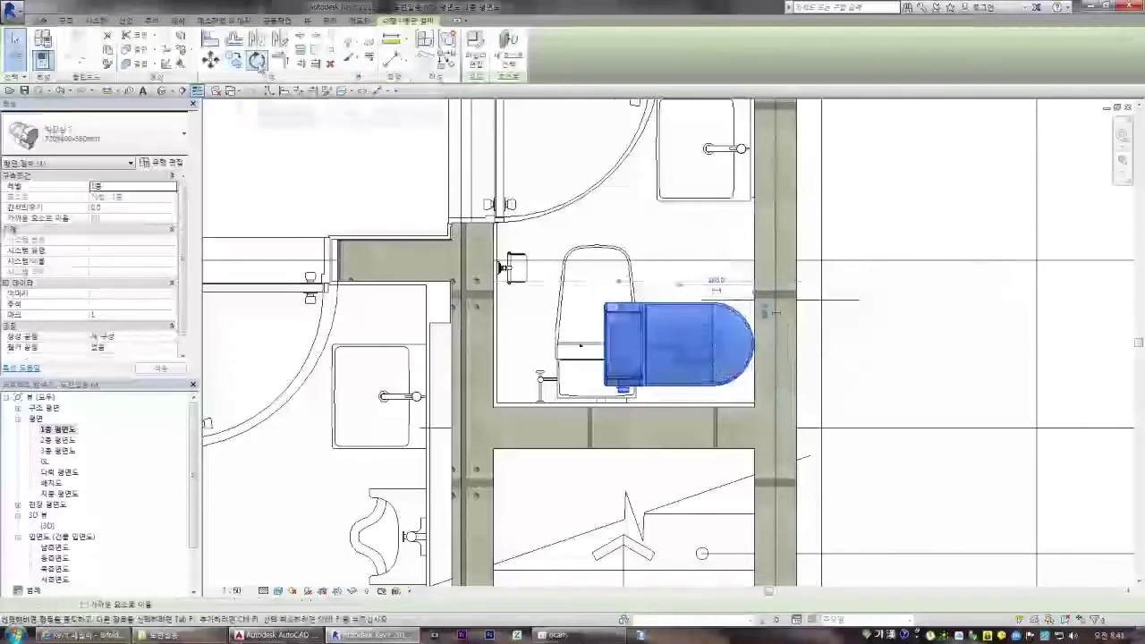
pyautogui.click(256, 60)
pyautogui.click(881, 351)
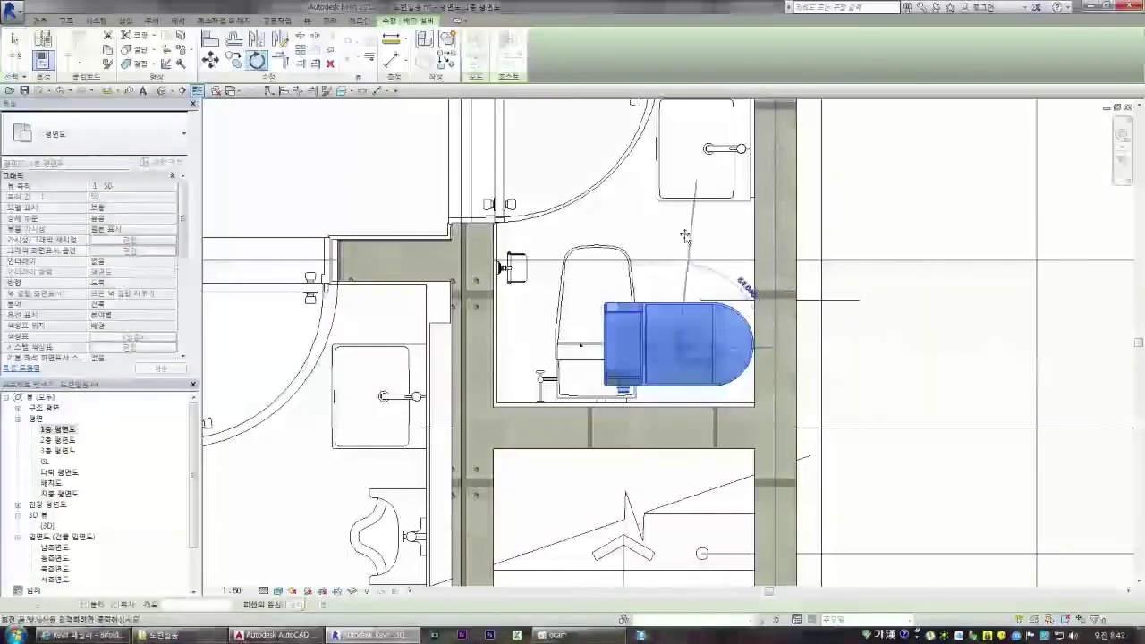
pyautogui.click(690, 184)
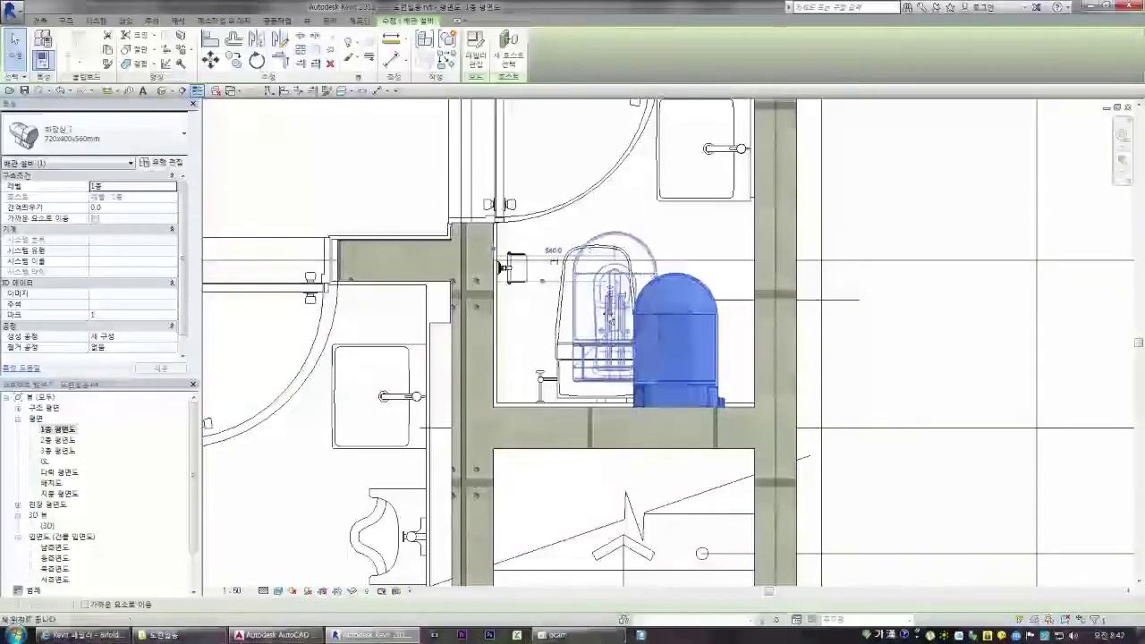
# - Move the toilet onto its underlay symbol and align the tank's back with the finish line of the stair wall
pyautogui.moveTo(680, 351); pyautogui.dragTo(600, 324)
pyautogui.press('Escape')
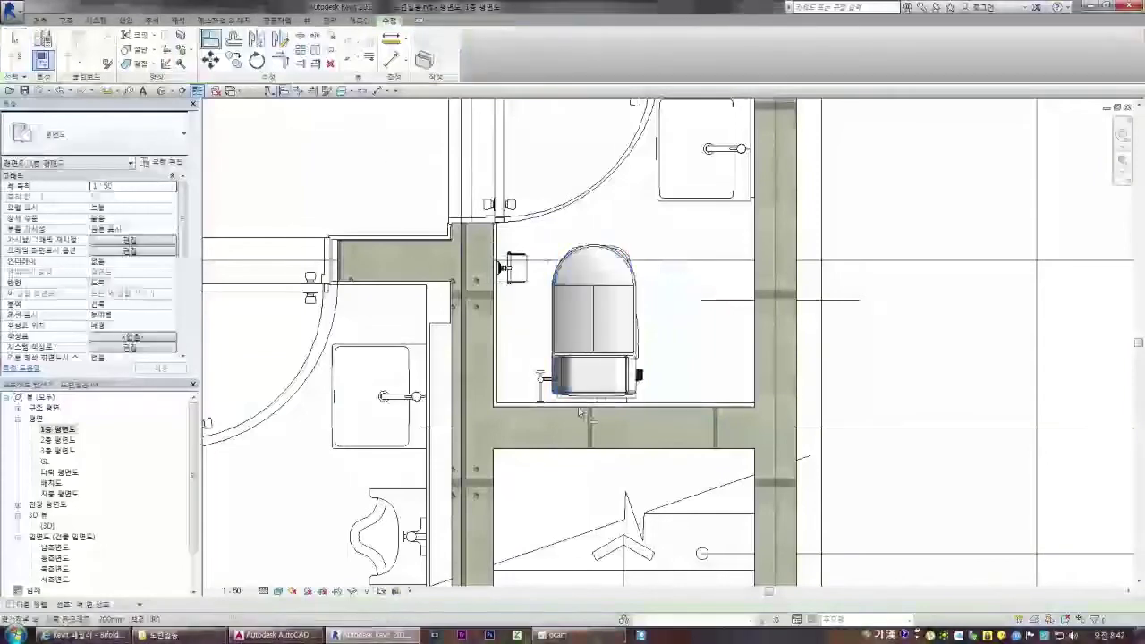
pyautogui.scroll(3, 616, 413)
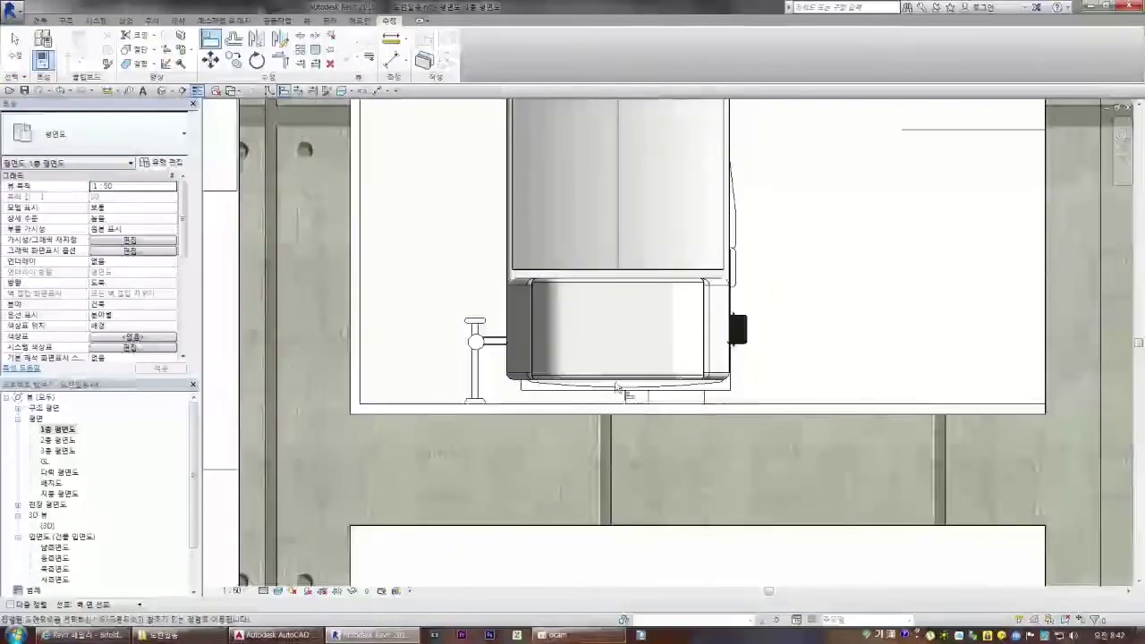
pyautogui.scroll(-5, 623, 395)
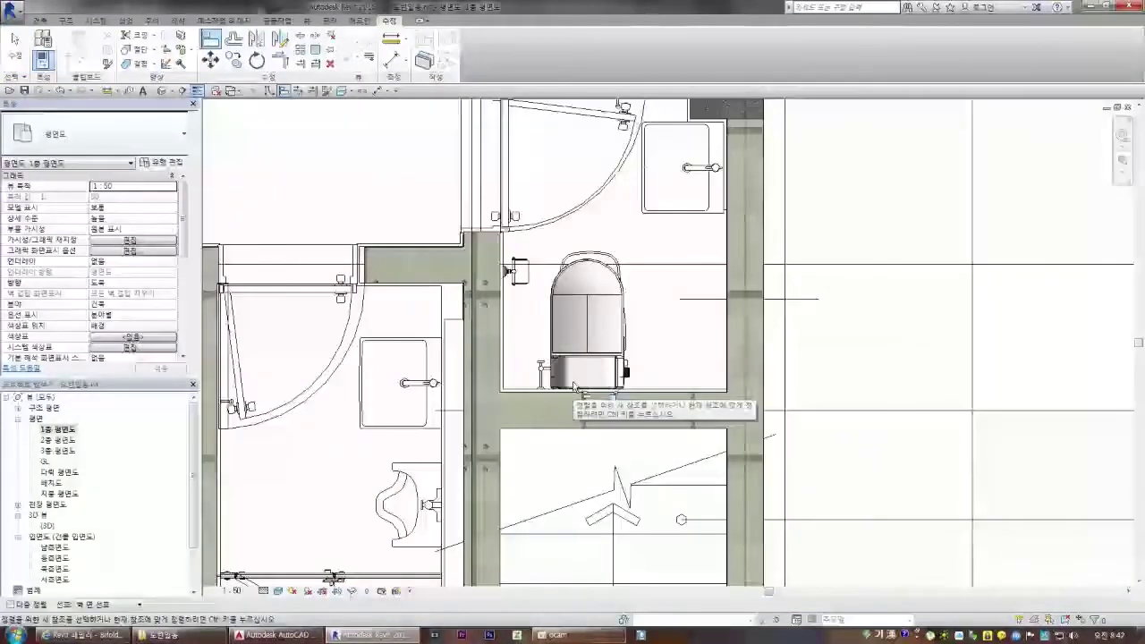
pyautogui.scroll(-3, 573, 386)
pyautogui.press('Escape')
# - Copy the toilet from the smaller restroom to the toilet position in the larger restroom
pyautogui.click(586, 355)
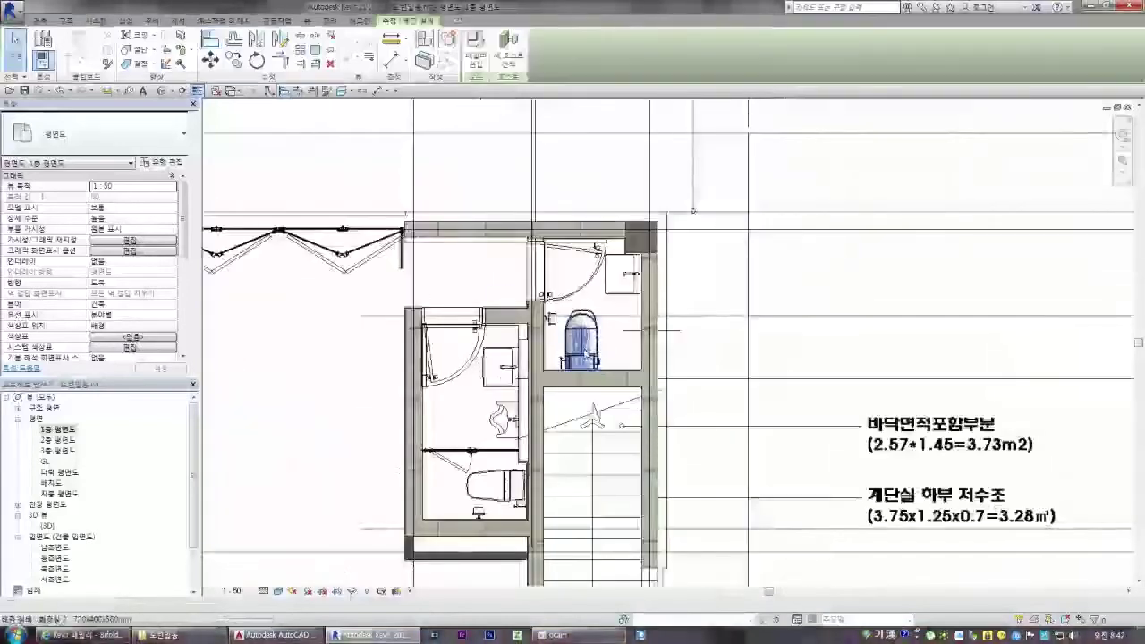
pyautogui.press('m')
pyautogui.press('v')
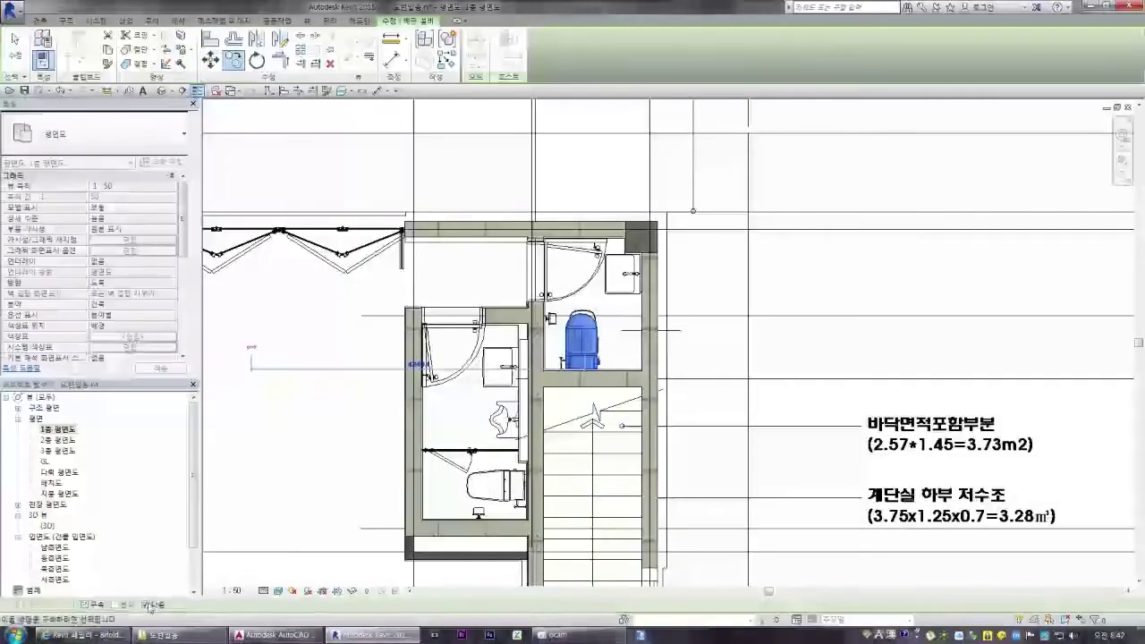
pyautogui.click(487, 474)
# - Rotate the copied toilet 90° so its tank faces the stair side, and move it onto its underlay symbol
pyautogui.press('r')
pyautogui.press('o')
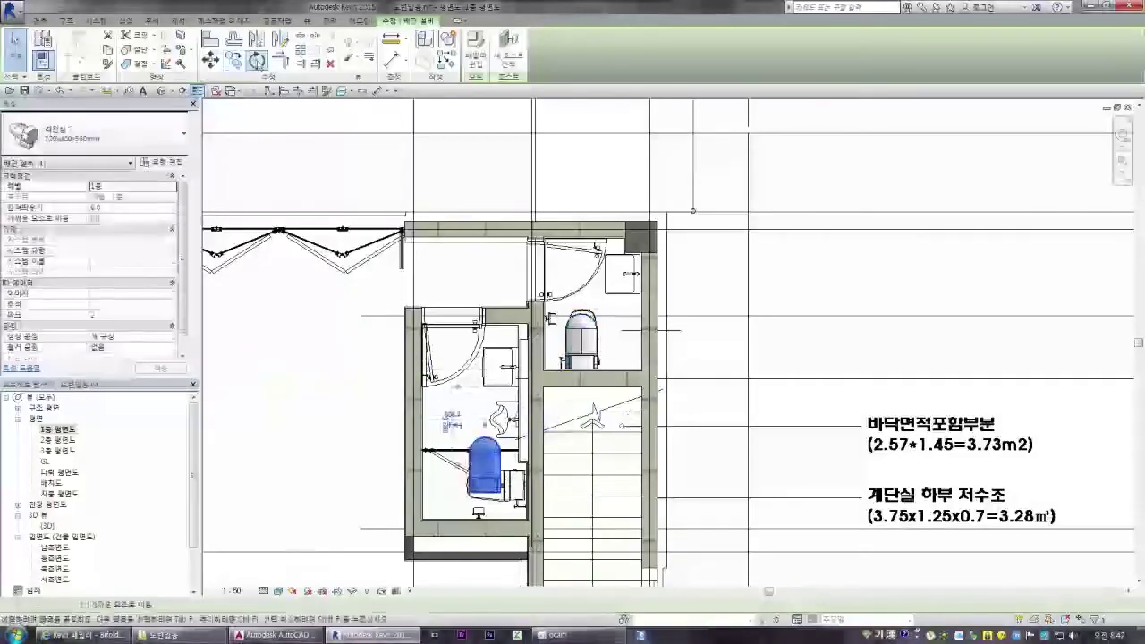
pyautogui.scroll(2, 466, 467)
pyautogui.click(497, 374)
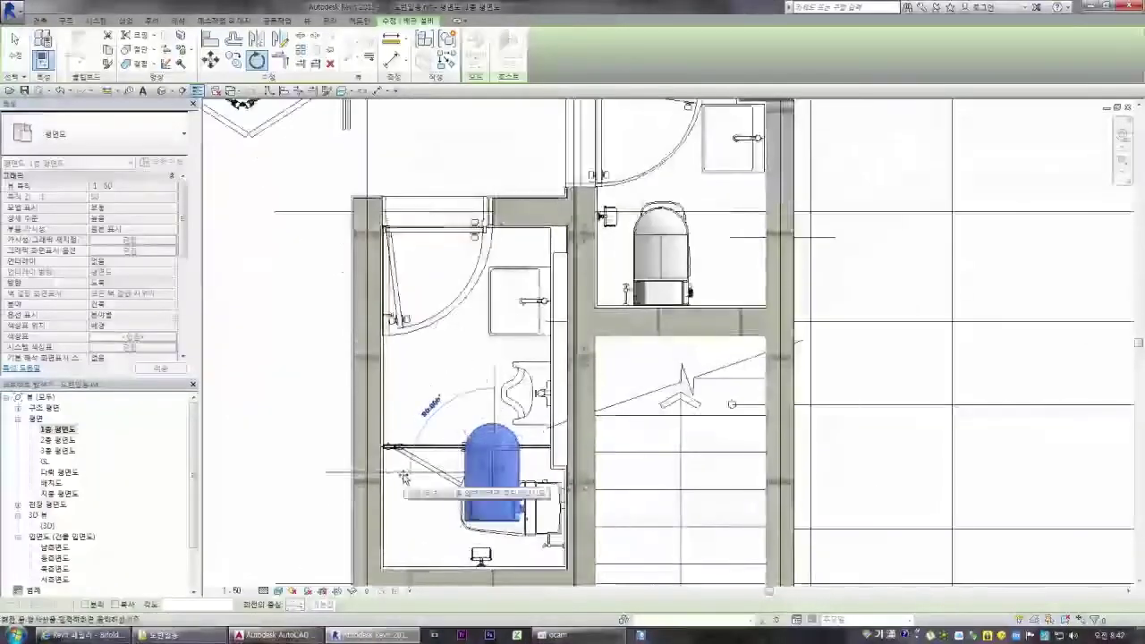
pyautogui.click(402, 476)
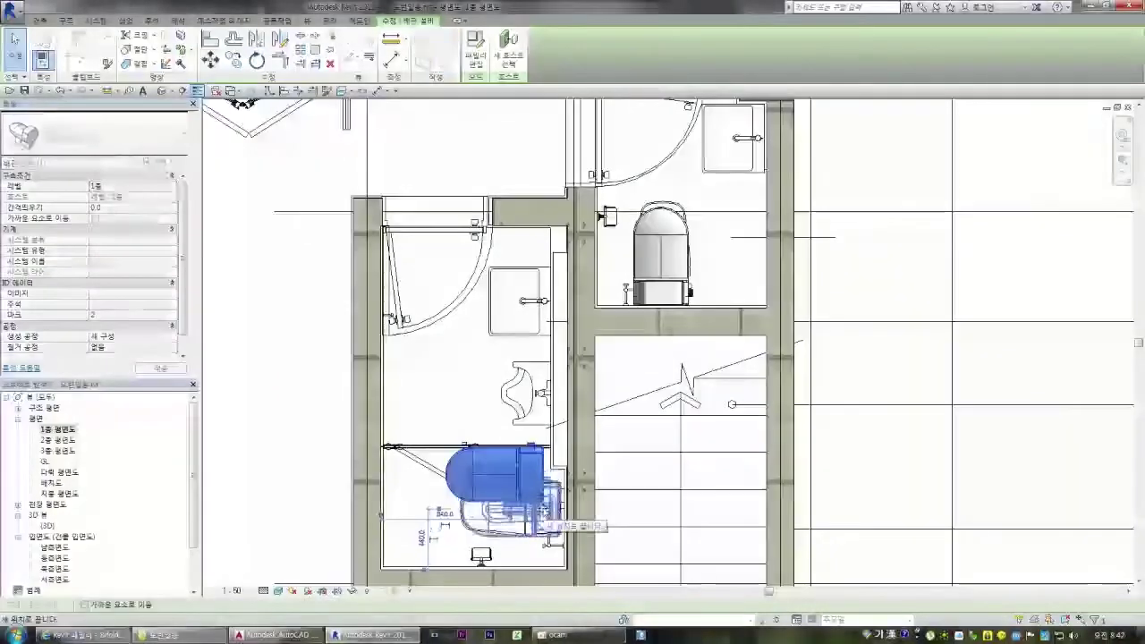
# - Align the back of the larger restroom's toilet tank with the finish line of the stair wall
pyautogui.scroll(5, 548, 492)
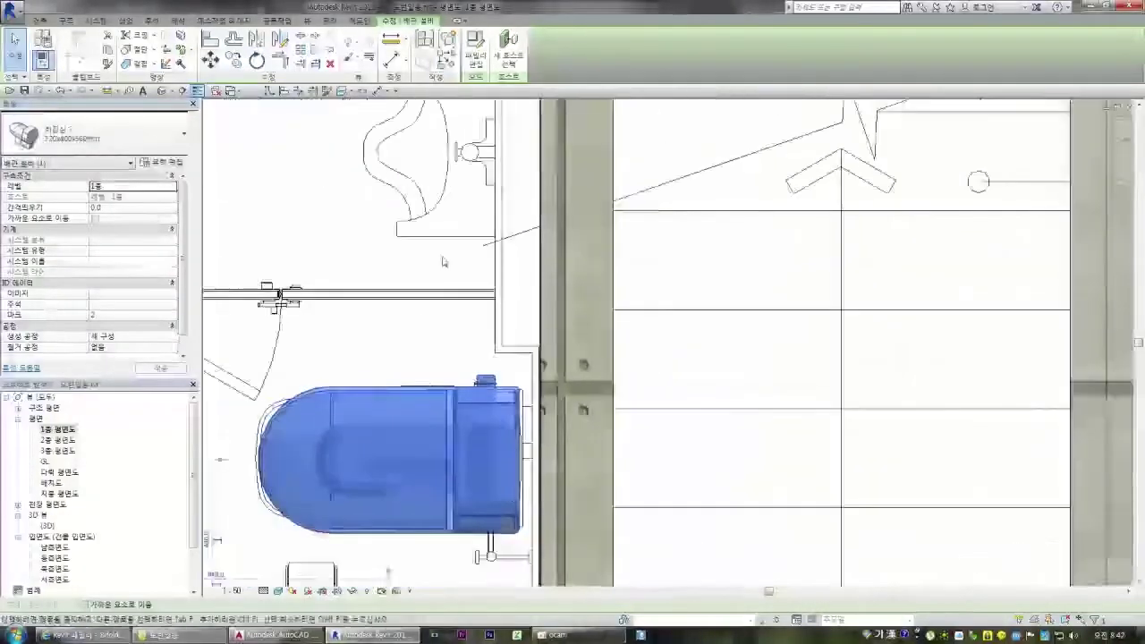
pyautogui.click(210, 39)
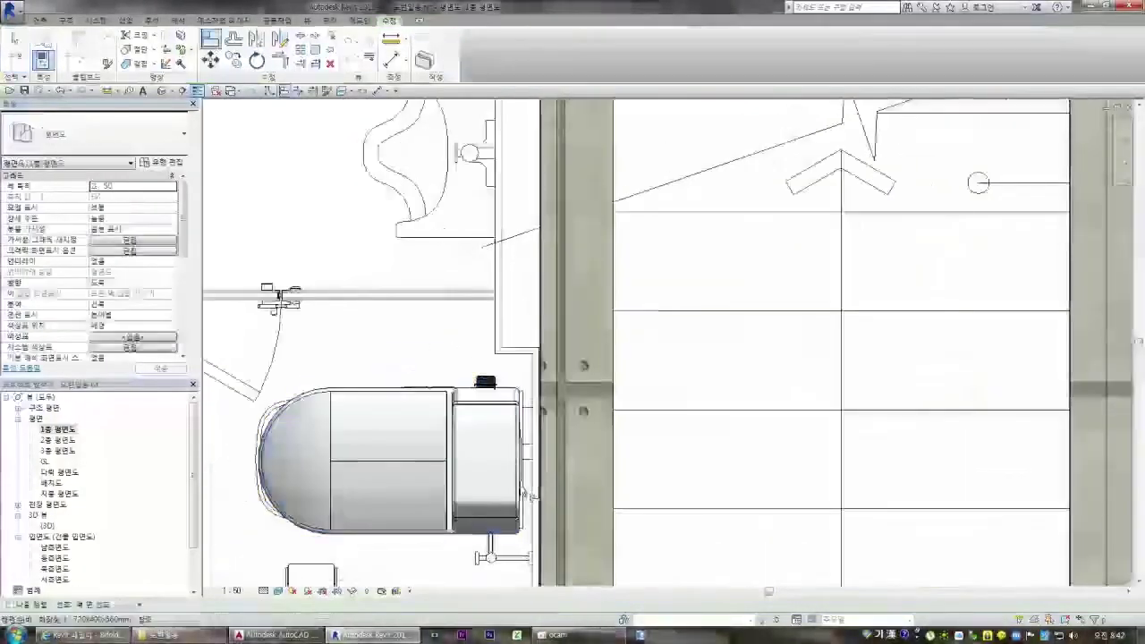
pyautogui.scroll(5, 534, 483)
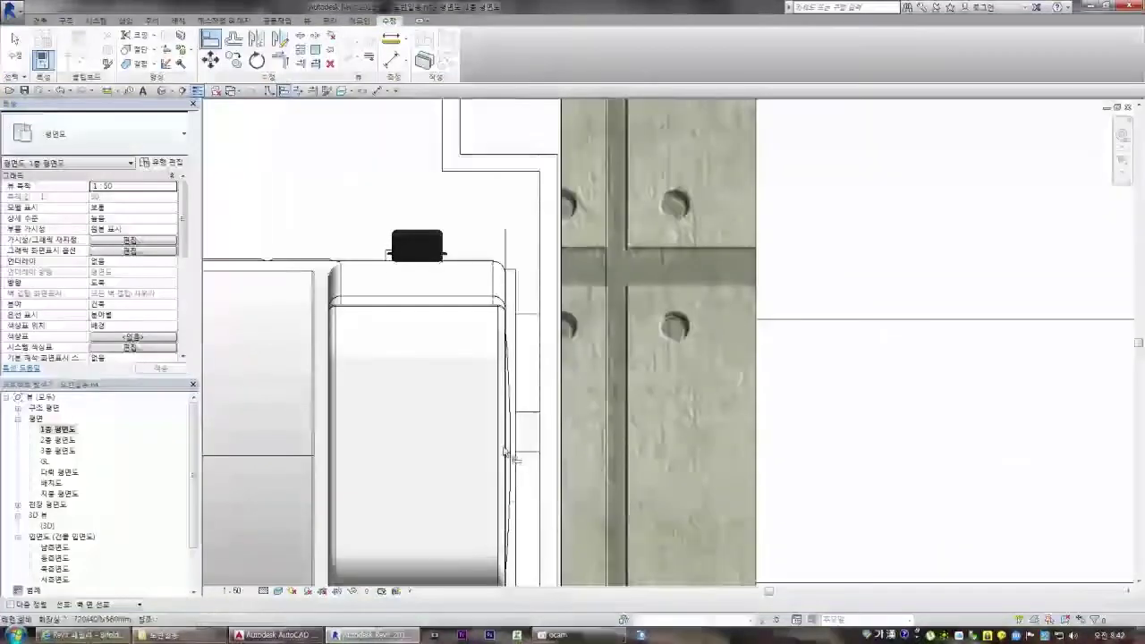
pyautogui.scroll(-10, 503, 453)
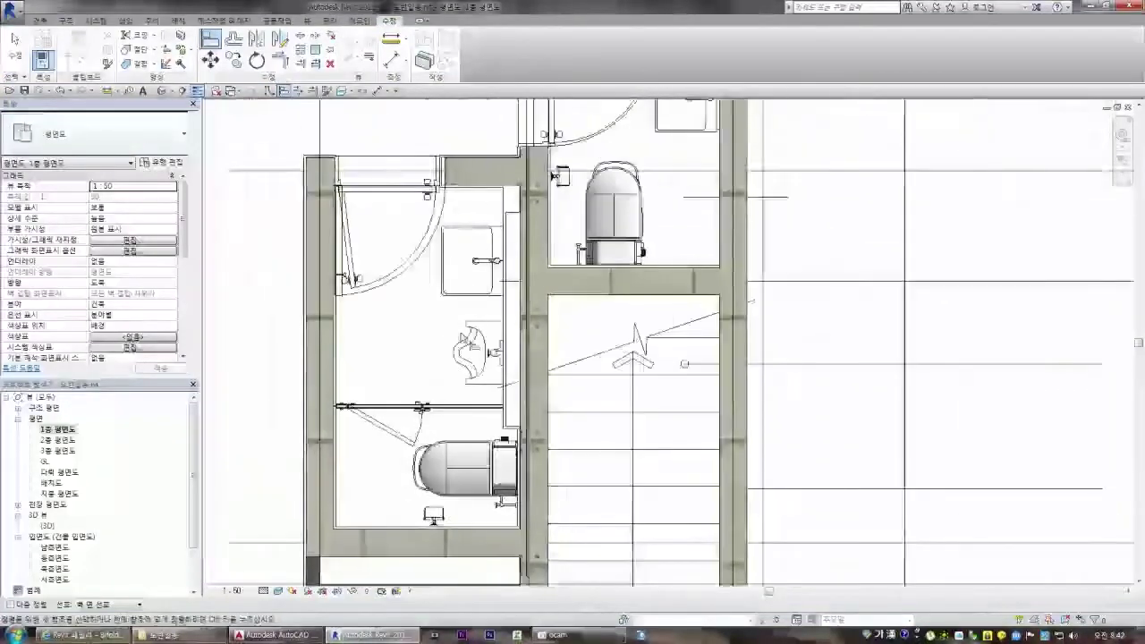
pyautogui.press('Escape')
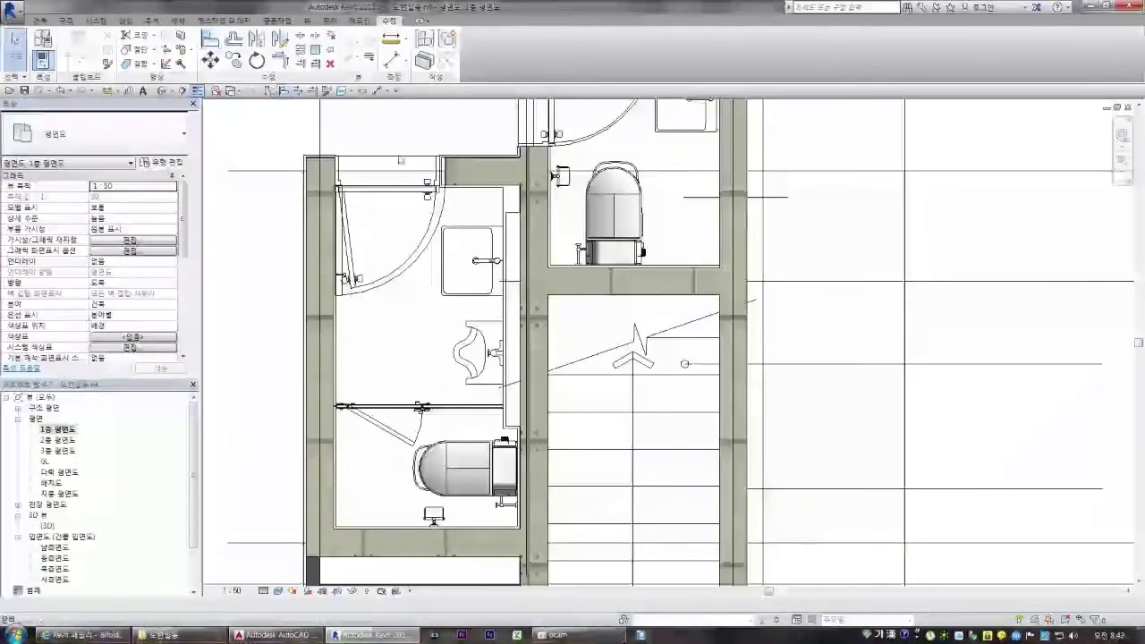
# - Browse the loadable component families in the 화장실 및 소변기 folder and preview its two urinal models
pyautogui.click(43, 21)
pyautogui.click(124, 43)
pyautogui.click(475, 45)
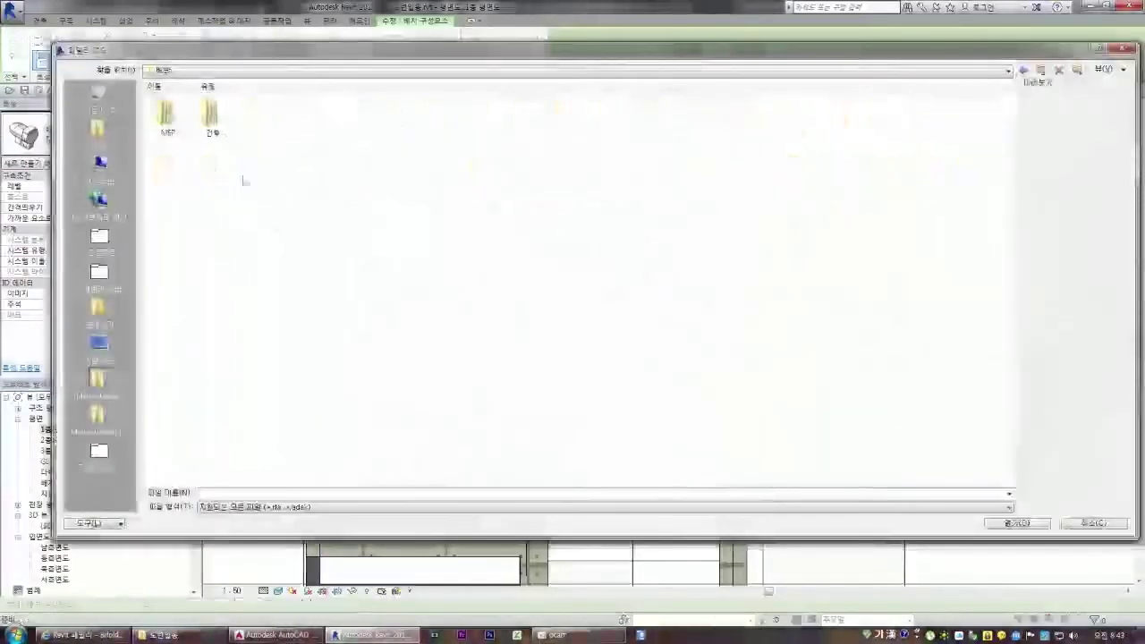
pyautogui.doubleClick(301, 114)
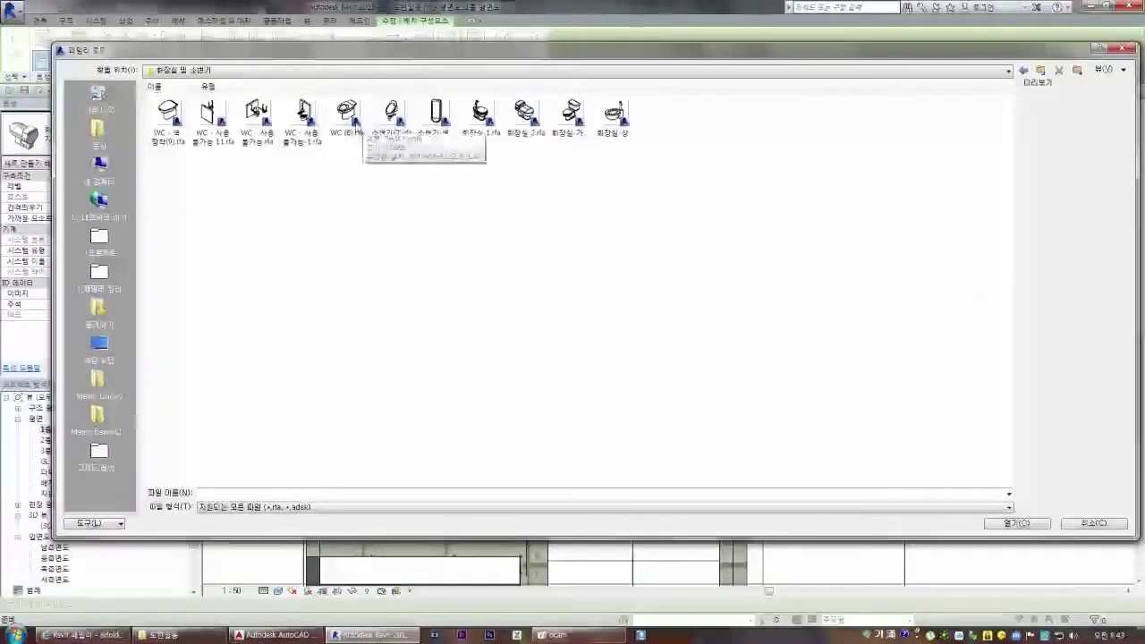
pyautogui.click(435, 121)
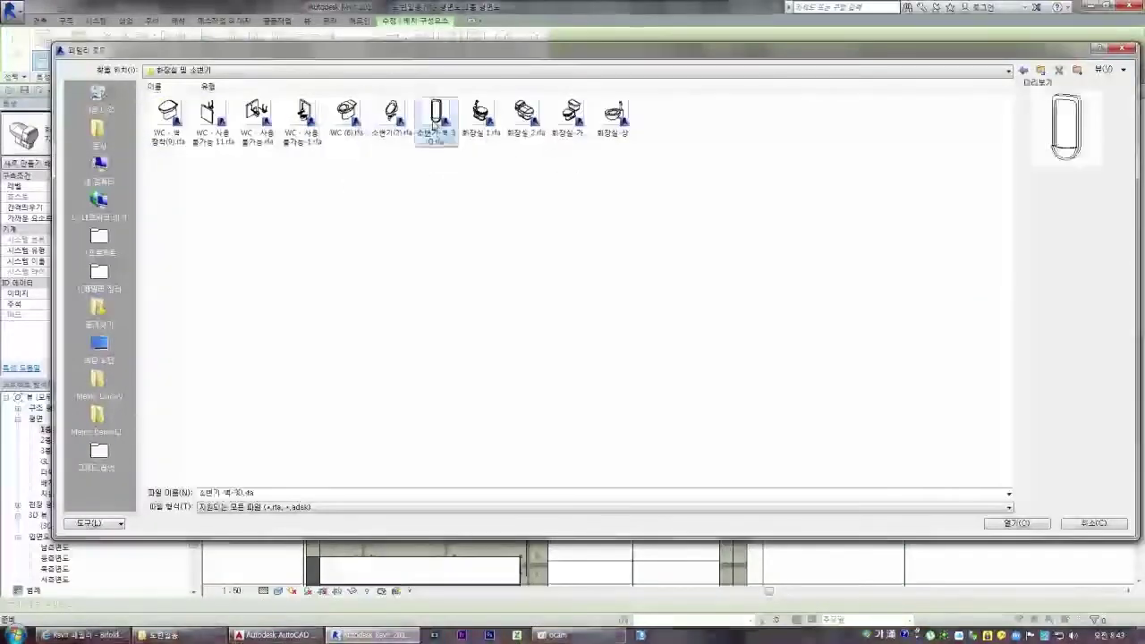
pyautogui.click(392, 117)
# - Compare the families in the 소변기 folder, load M_소변기 - 칸막이.rfa and leave the placement command
pyautogui.press('BackSpace')
pyautogui.doubleClick(168, 121)
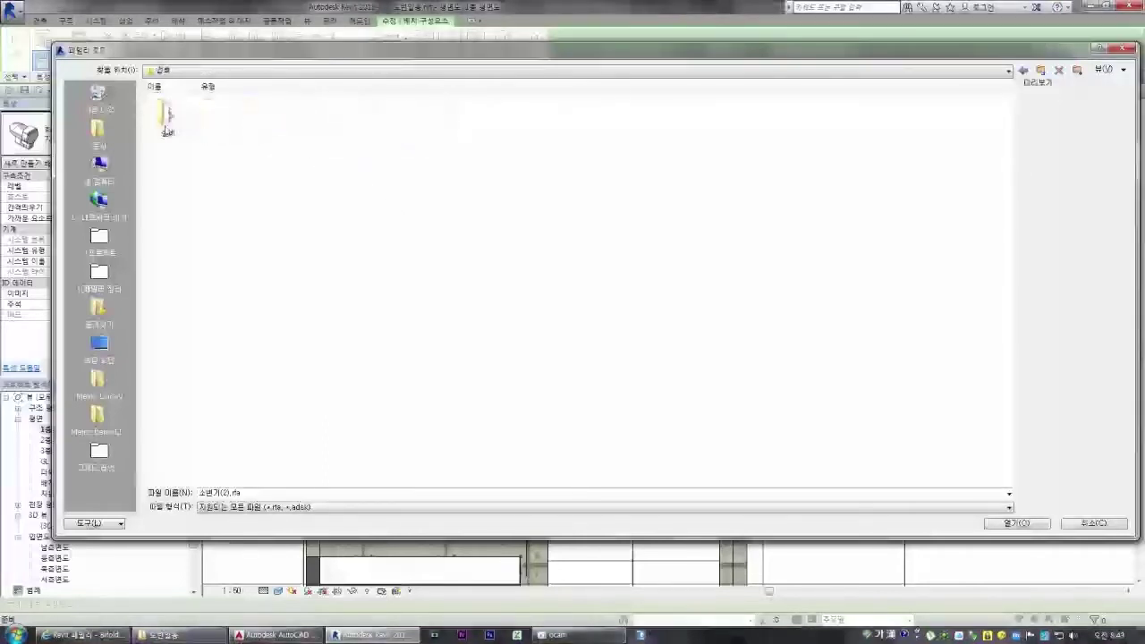
pyautogui.doubleClick(174, 128)
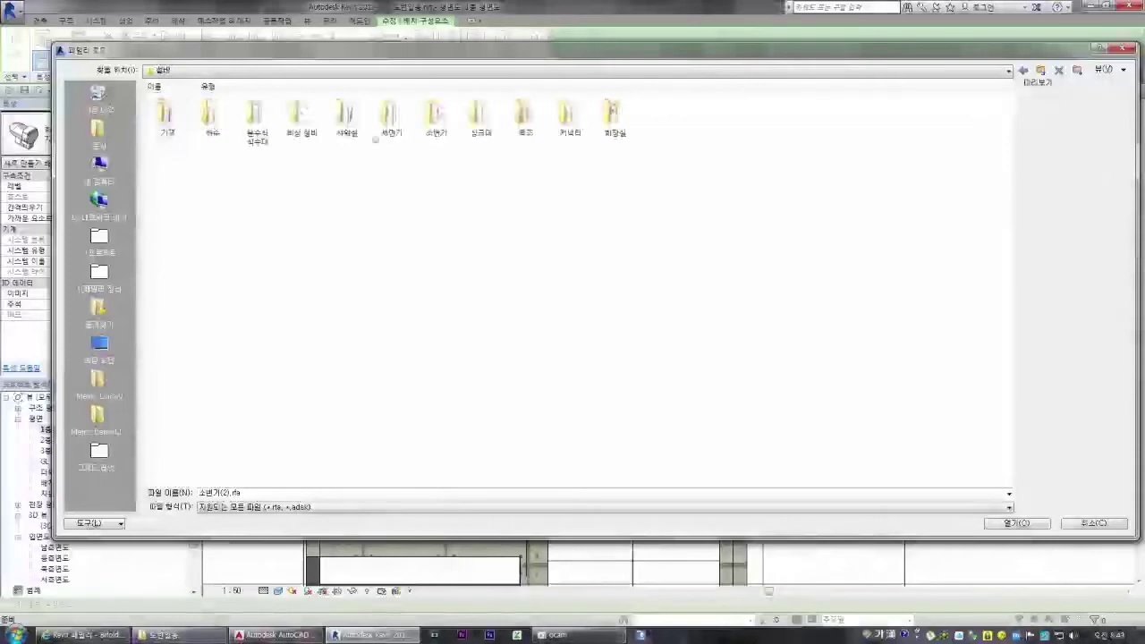
pyautogui.doubleClick(437, 121)
pyautogui.click(262, 121)
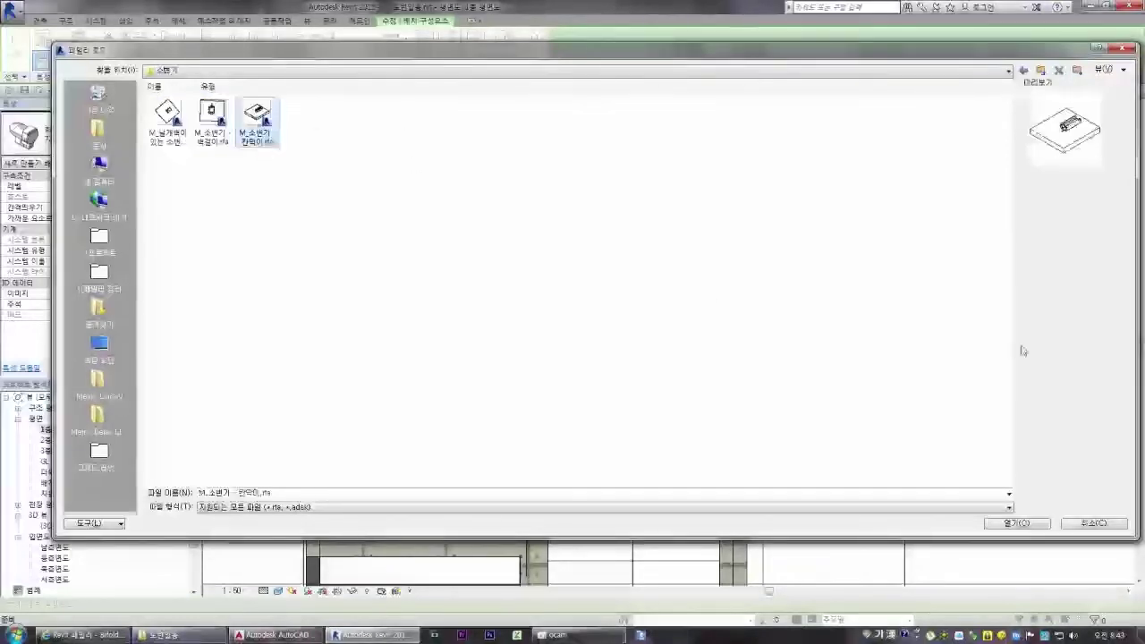
pyautogui.click(212, 116)
pyautogui.click(167, 119)
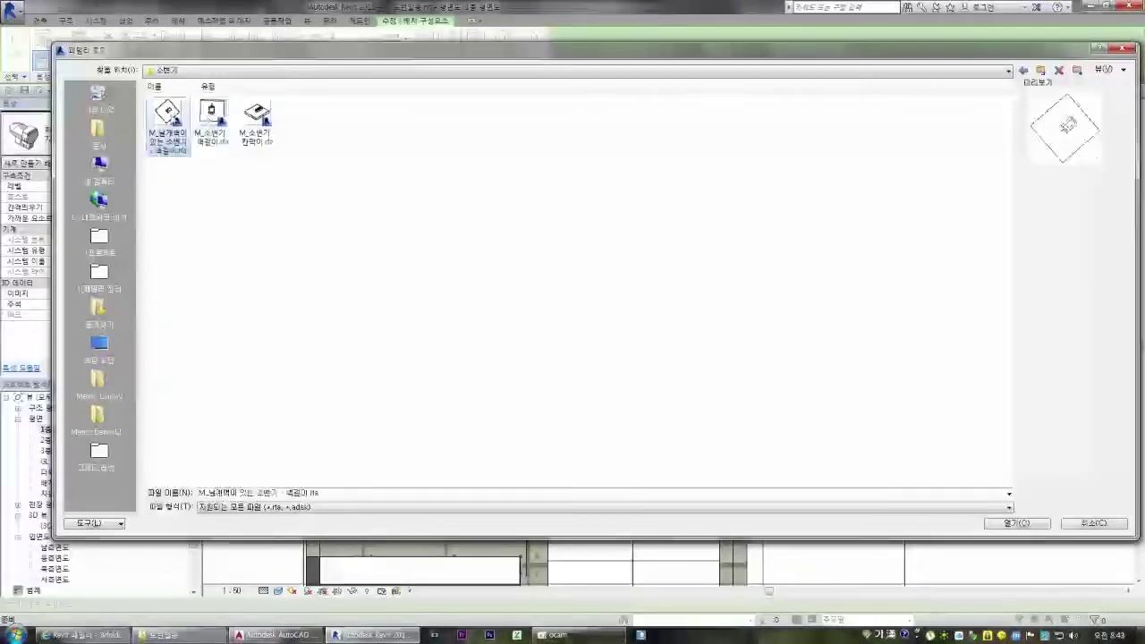
pyautogui.click(261, 121)
pyautogui.doubleClick(260, 122)
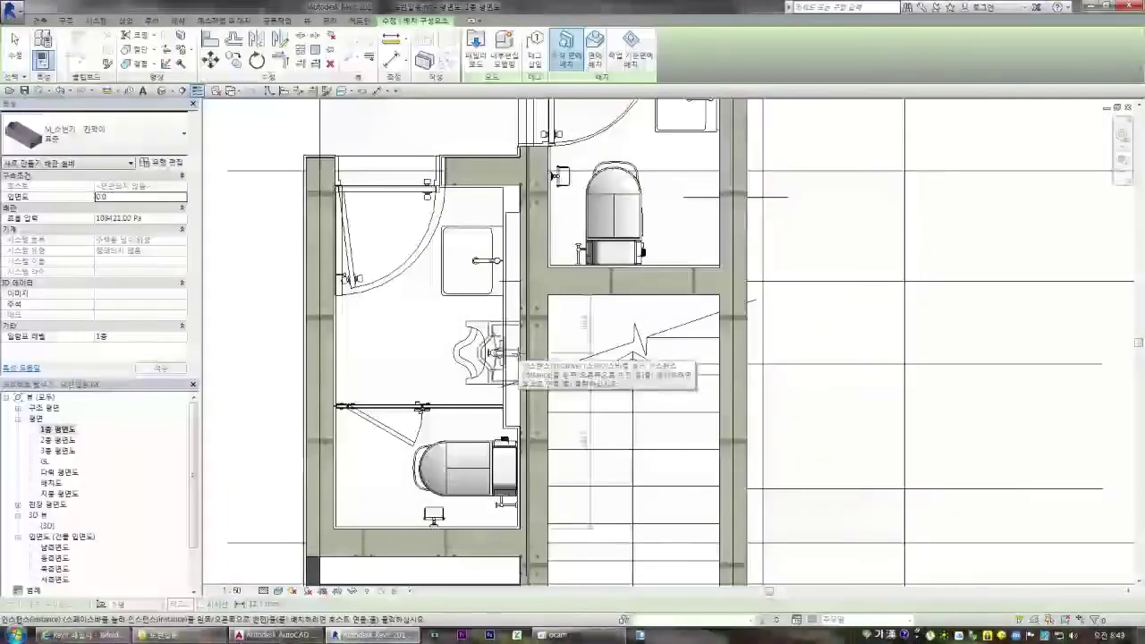
pyautogui.press('Escape')
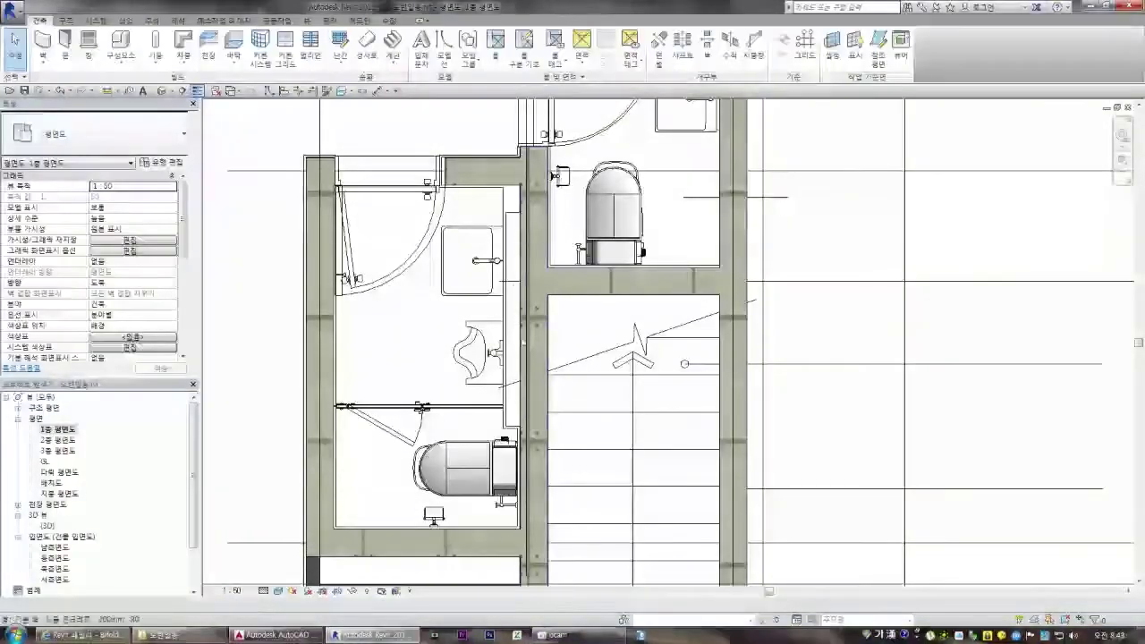
# - Open the 2층 평면도 floor plan view
pyautogui.scroll(2, 516, 219)
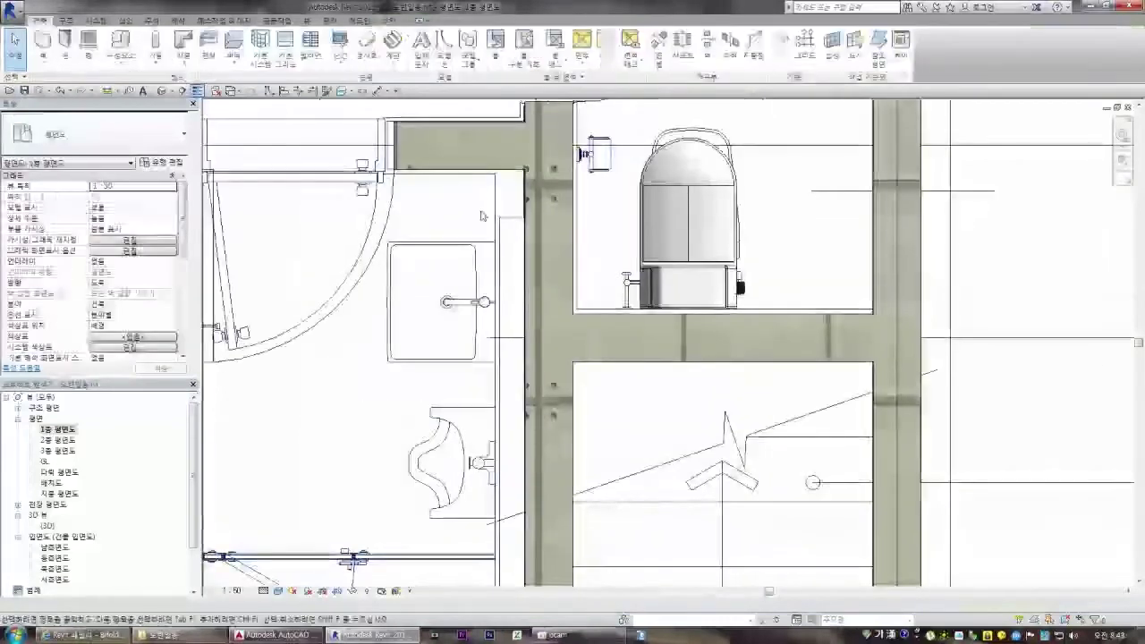
pyautogui.scroll(-1, 484, 214)
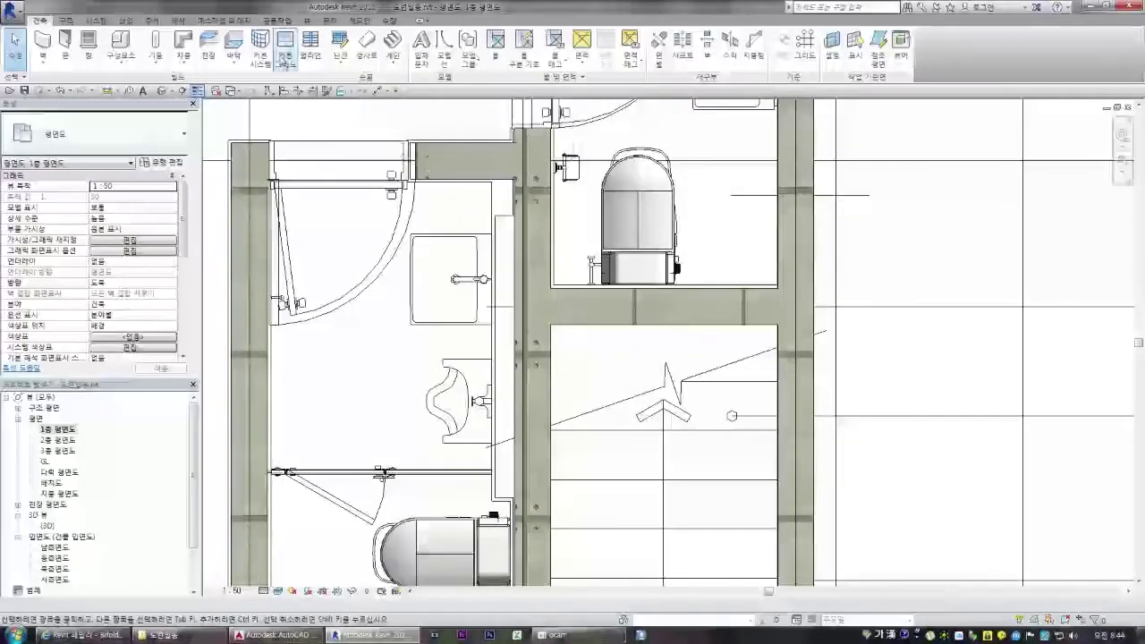
pyautogui.doubleClick(57, 440)
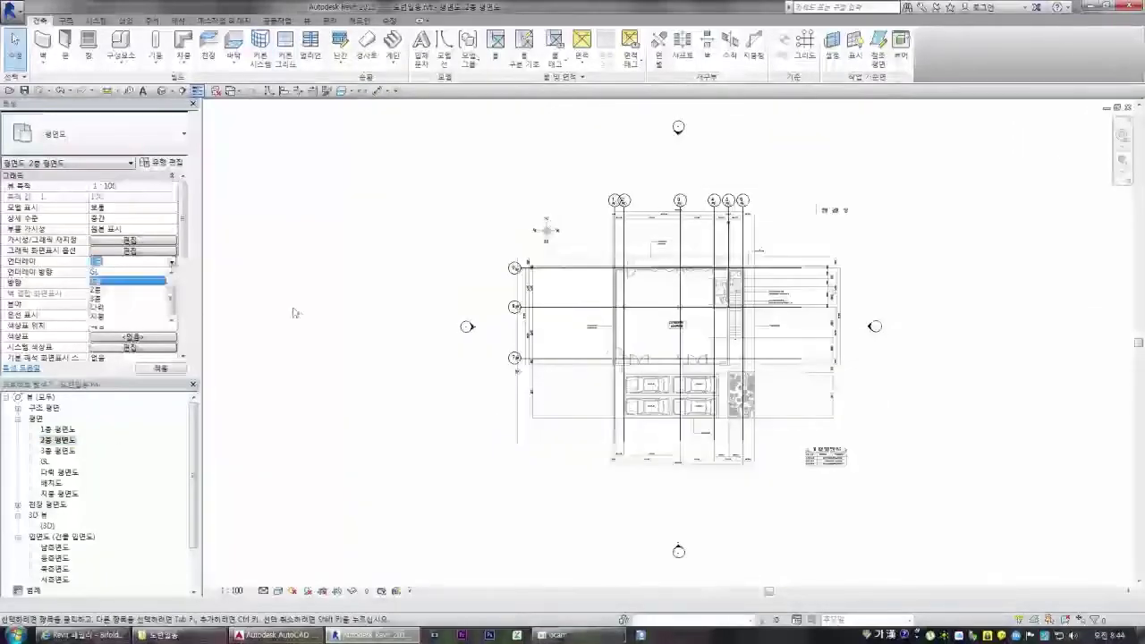
# - Import the CAD drawing 2F.dwg into the second-floor plan with preserved colors and auto-detected units
pyautogui.click(126, 19)
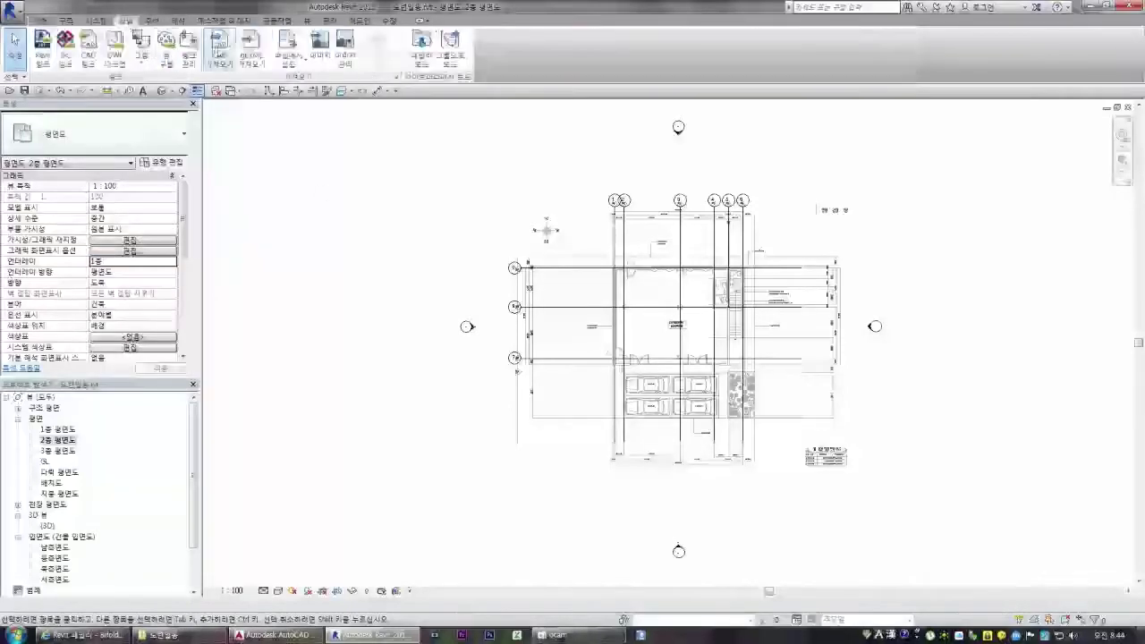
pyautogui.click(220, 45)
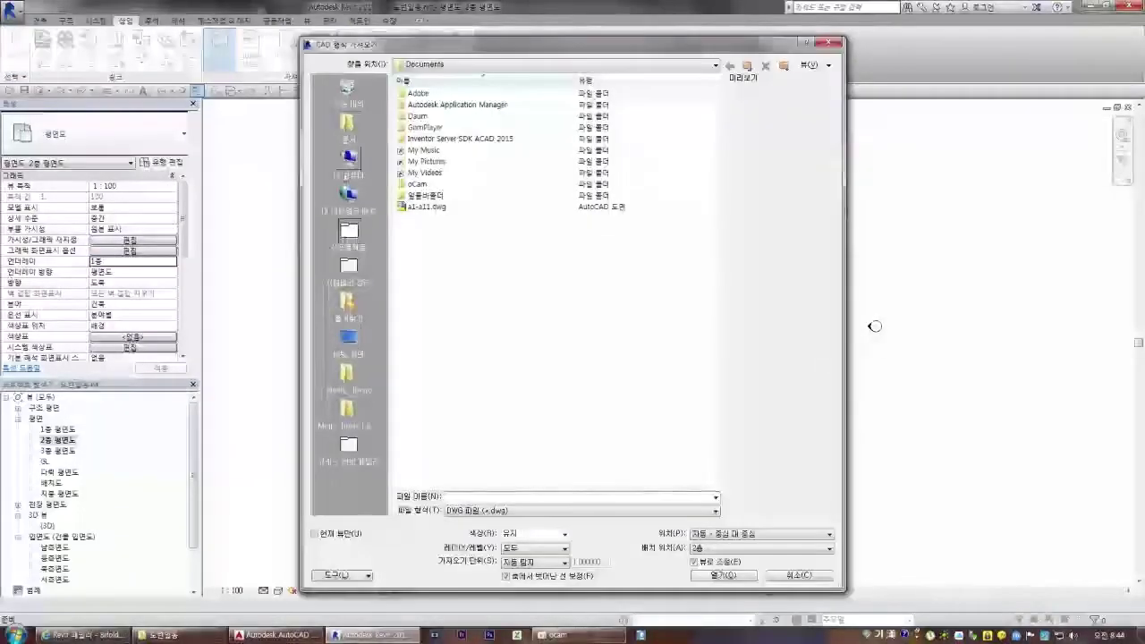
pyautogui.click(347, 166)
pyautogui.doubleClick(426, 117)
pyautogui.doubleClick(435, 107)
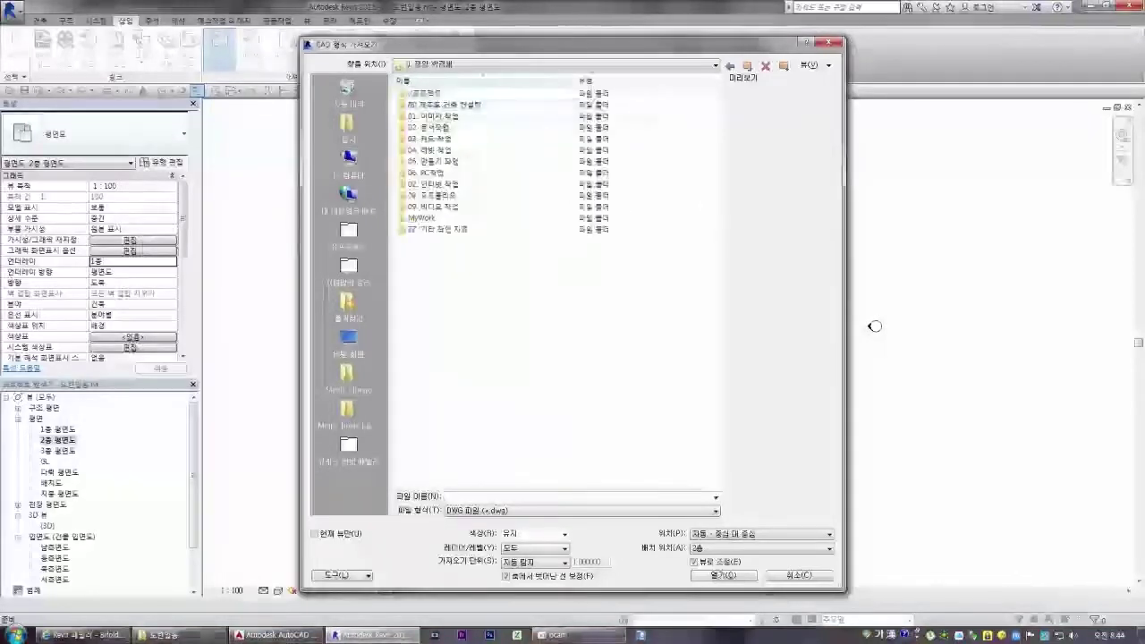
pyautogui.doubleClick(428, 93)
pyautogui.doubleClick(429, 108)
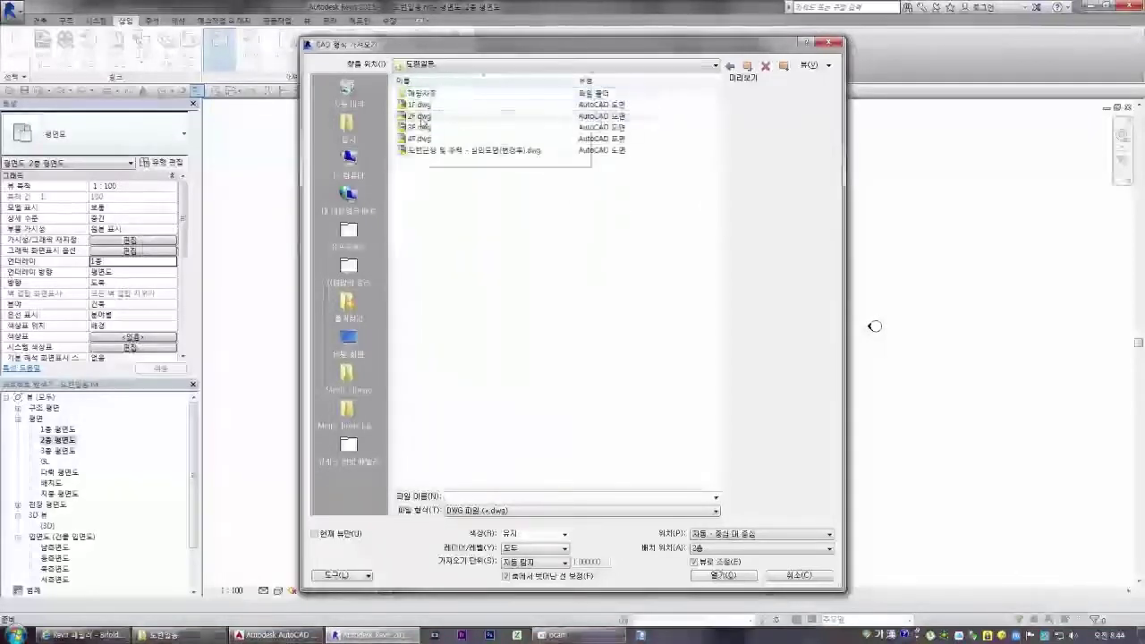
pyautogui.doubleClick(421, 118)
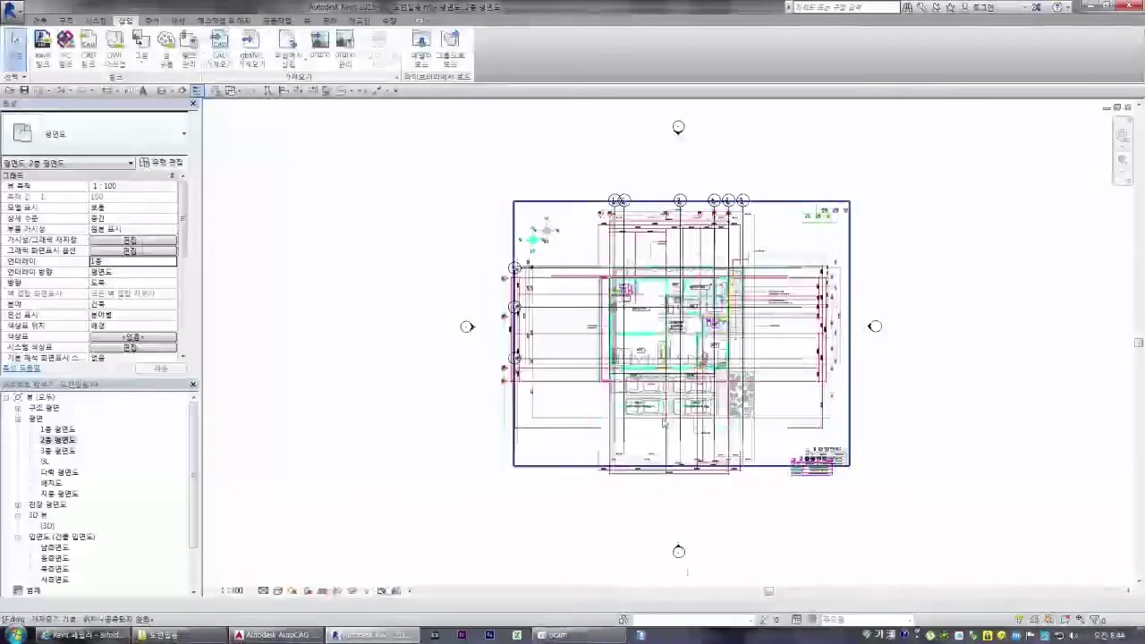
# - Check the imported second-floor drawing against the grids and delete it from the plan
pyautogui.scroll(5, 640, 371)
pyautogui.scroll(-4, 459, 339)
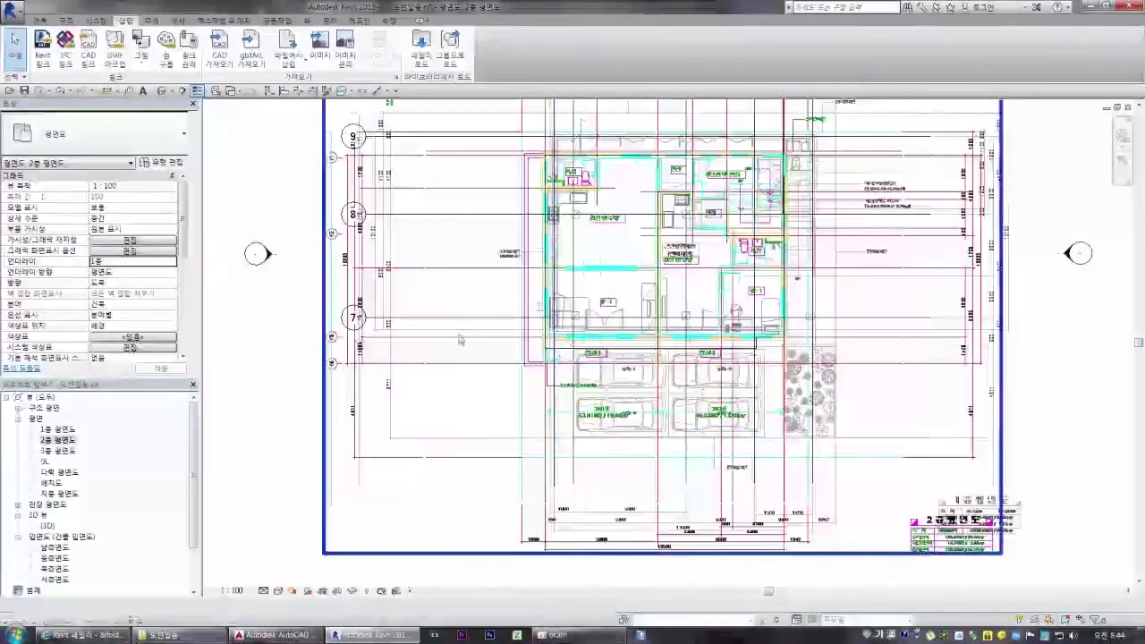
pyautogui.click(419, 458)
pyautogui.press('Delete')
# - Import 2F.dwg into the second-floor plan in black and white, with millimeter units and center-to-center positioning at level 2층
pyautogui.click(220, 49)
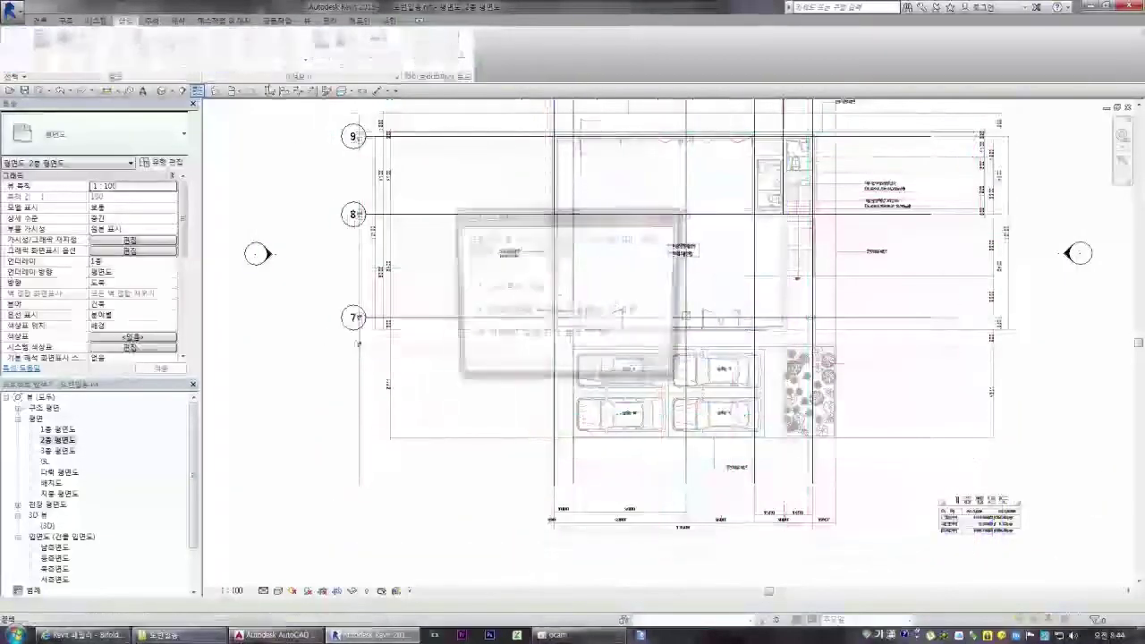
pyautogui.click(540, 310)
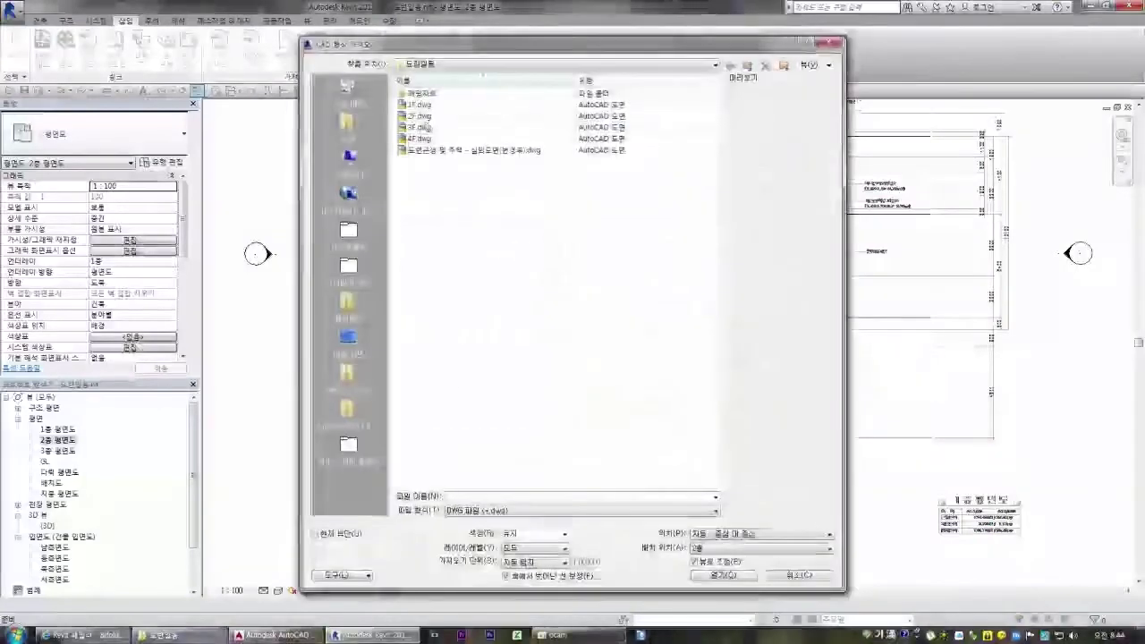
pyautogui.click(533, 555)
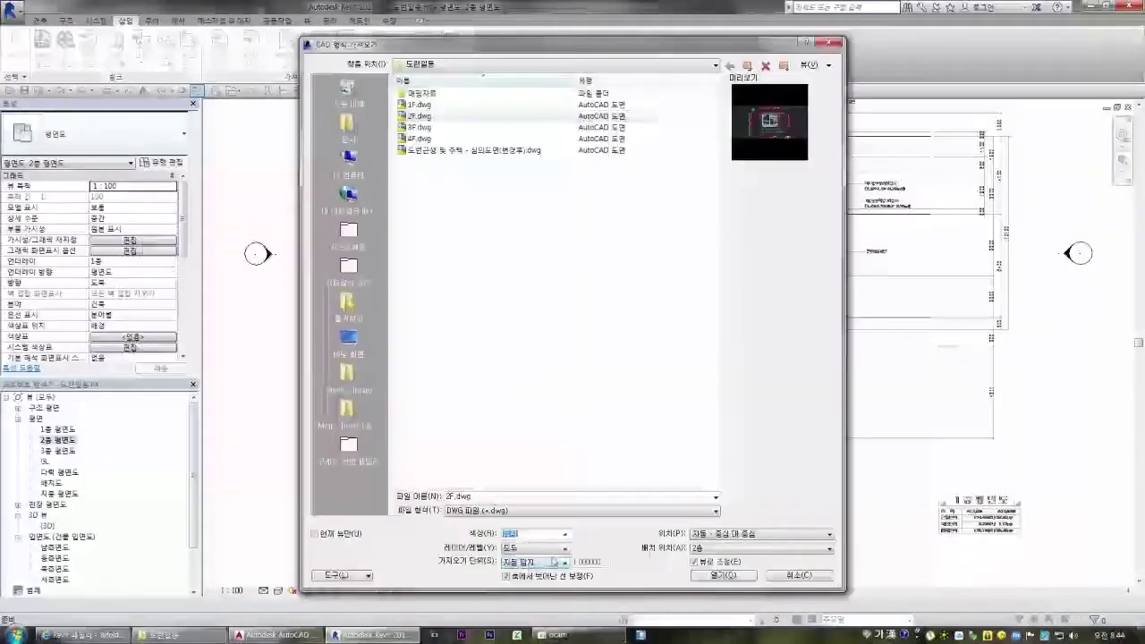
pyautogui.click(560, 563)
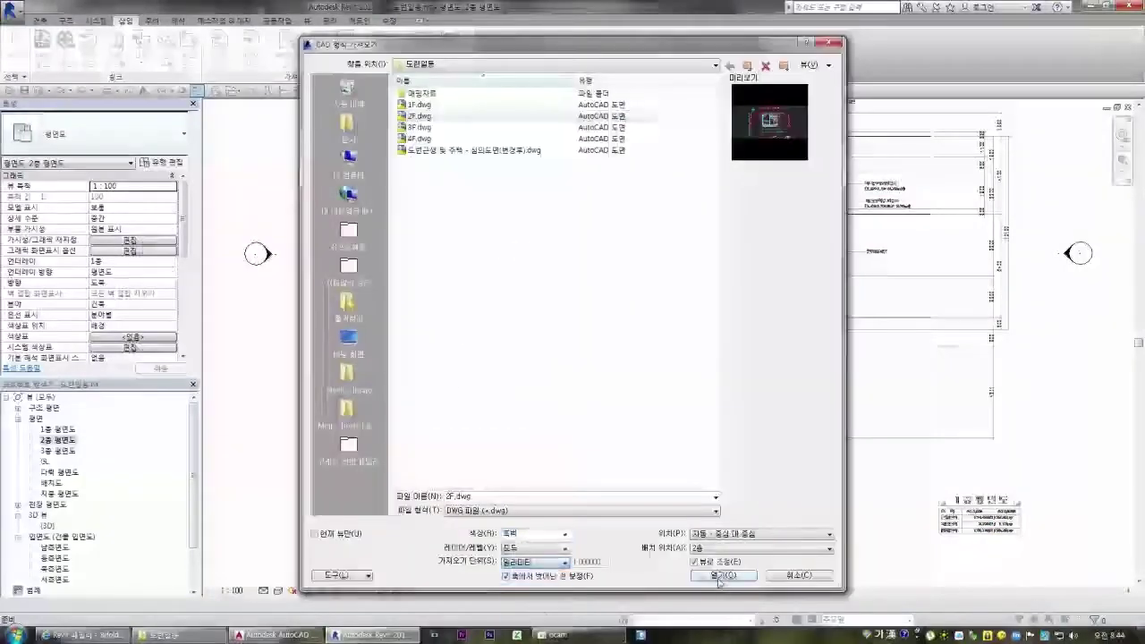
pyautogui.click(722, 575)
pyautogui.scroll(3, 604, 249)
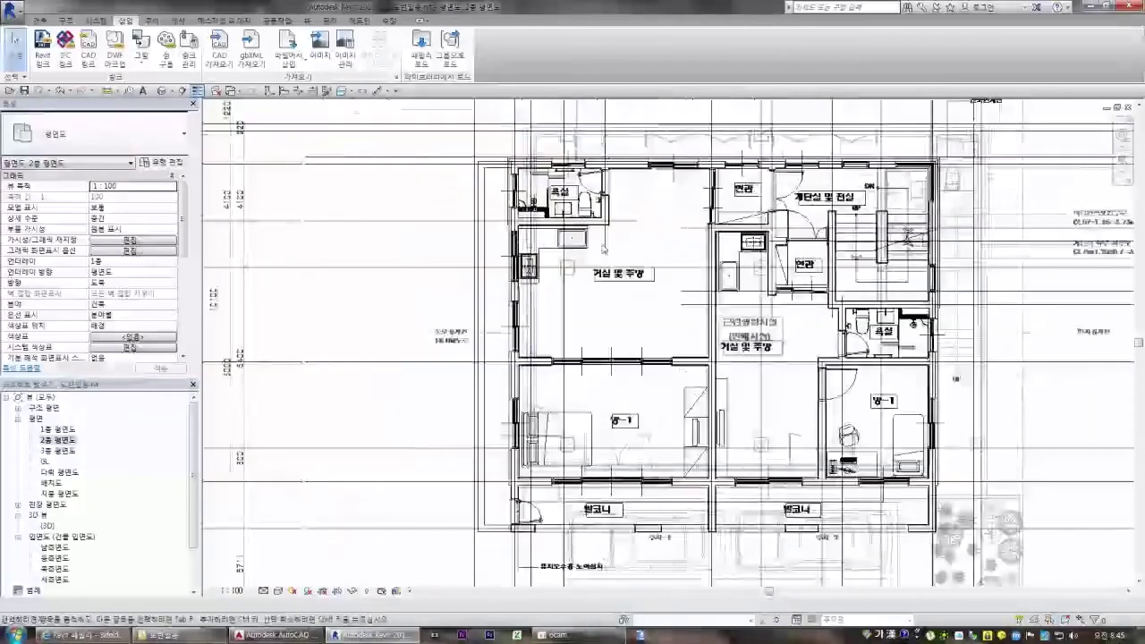
# - Select each of the overlaid imported drawings in turn to tell 2F.dwg from 1F.dwg
pyautogui.click(500, 258)
pyautogui.scroll(-4, 500, 257)
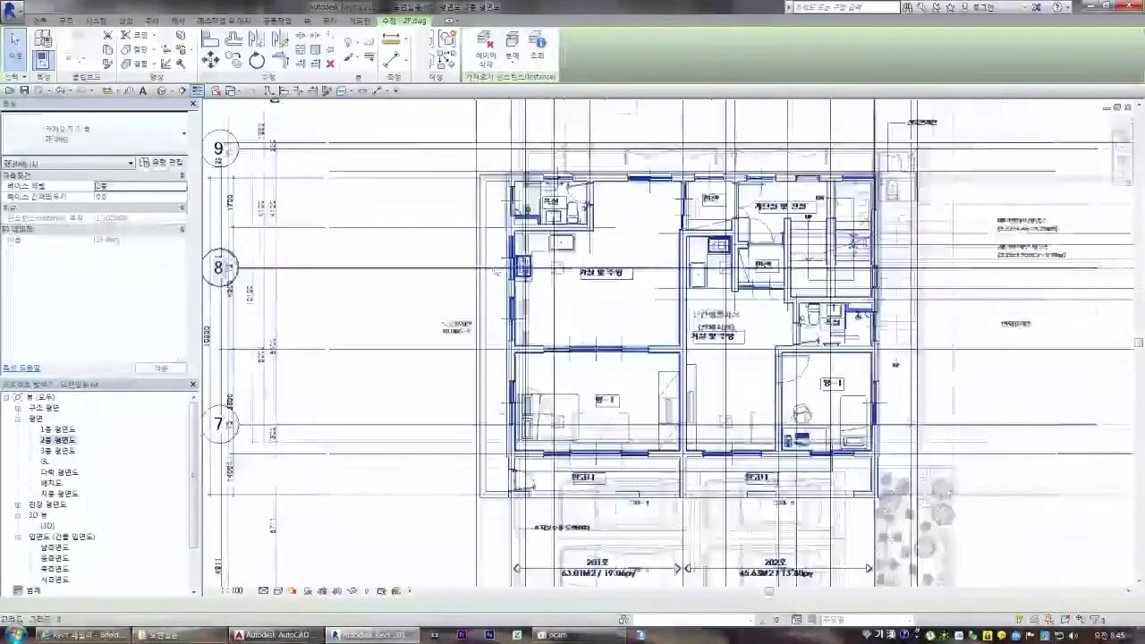
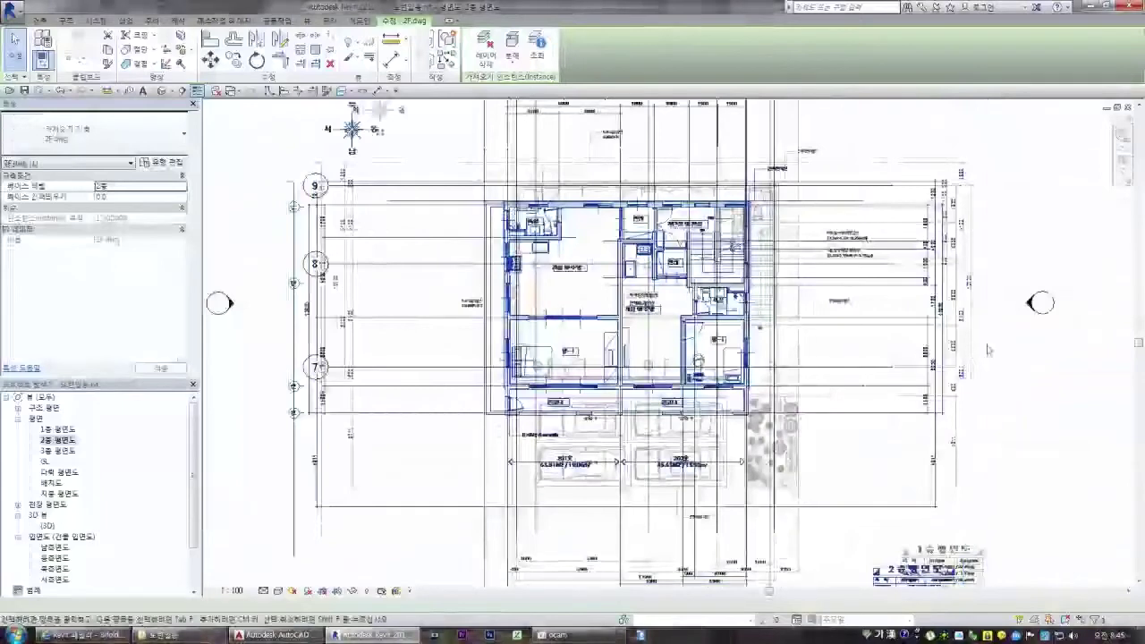
pyautogui.click(986, 398)
pyautogui.click(965, 412)
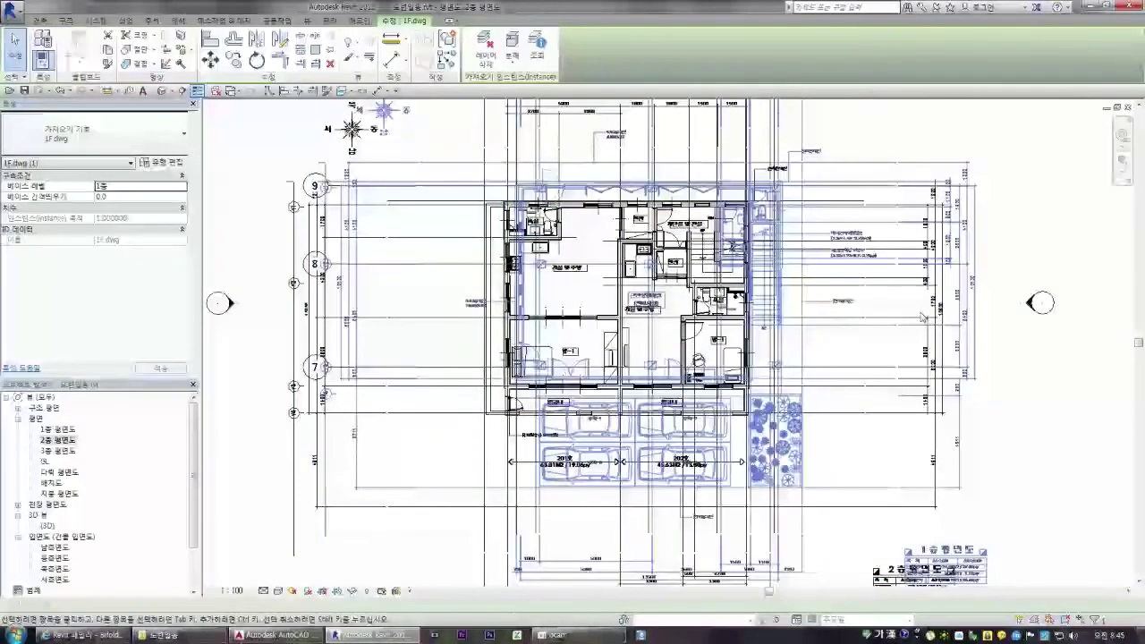
pyautogui.press('Left')
pyautogui.click(987, 420)
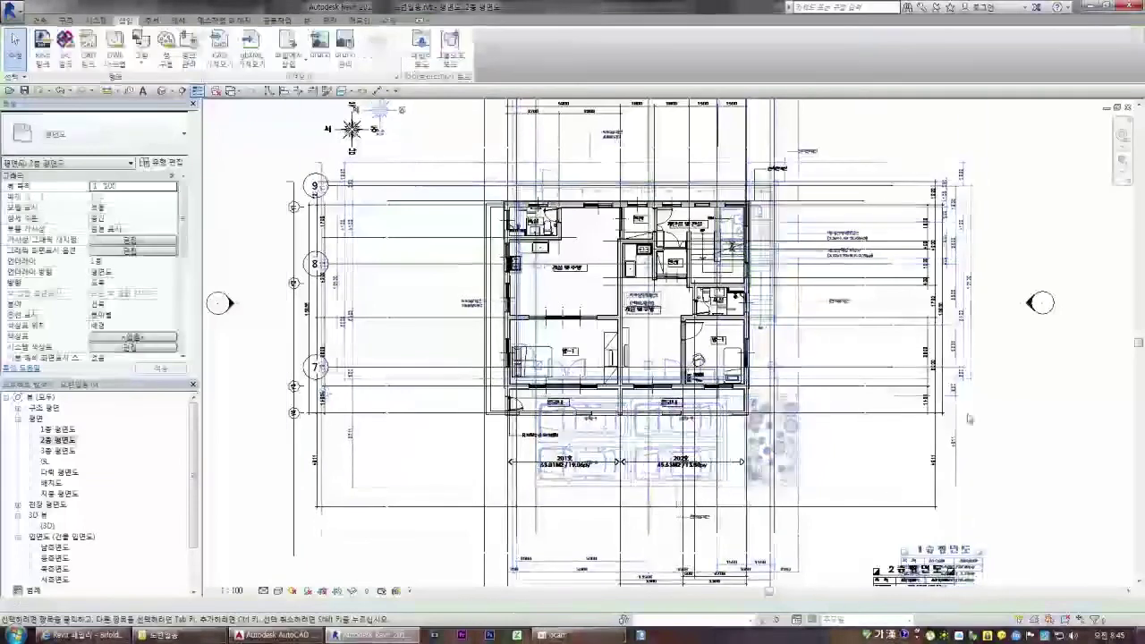
# - Nudge the imported 2F.dwg down, up and right to bring it roughly over the first-floor drawing
pyautogui.click(839, 507)
pyautogui.press('Down')
pyautogui.press('Down')
pyautogui.press('Down')
pyautogui.press('Down')
pyautogui.press('Down')
pyautogui.press('Down')
pyautogui.press('Down')
pyautogui.press('Down')
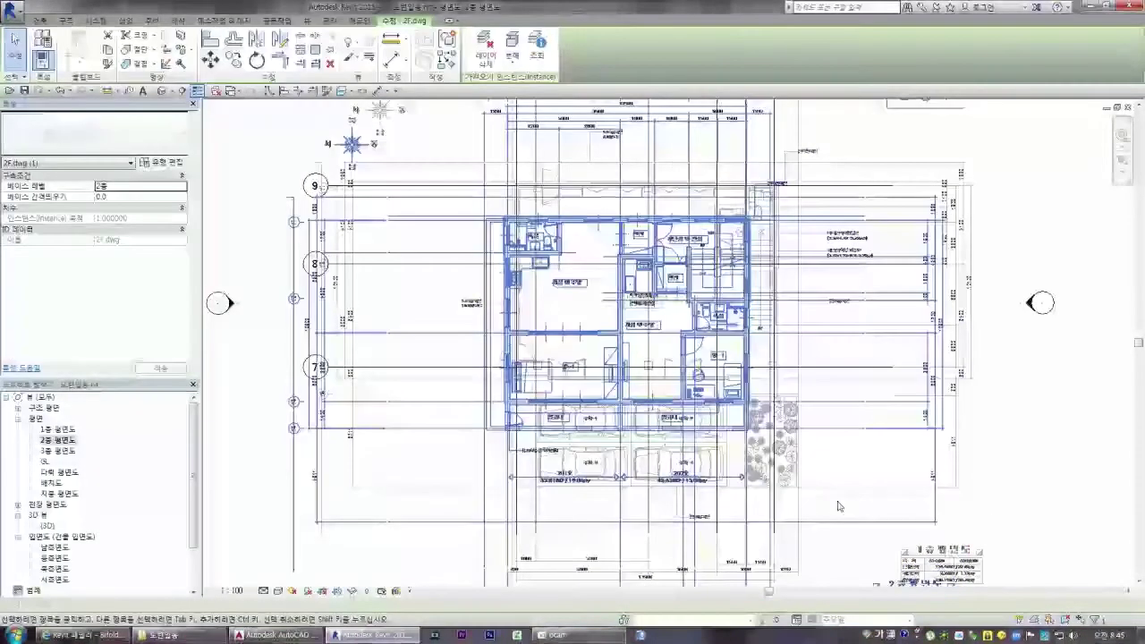
pyautogui.press('Up')
pyautogui.press('Up')
pyautogui.press('Up')
pyautogui.press('Up')
pyautogui.press('Up')
pyautogui.press('Up')
pyautogui.press('Right')
pyautogui.press('Right')
pyautogui.press('Right')
pyautogui.press('Up')
pyautogui.press('Up')
pyautogui.press('Up')
pyautogui.press('Up')
# - Move 2F.dwg so the axis crossing at its upper-left bathroom corner lands on the intersection of grids 1 and 9
pyautogui.scroll(2, 512, 179)
pyautogui.scroll(4, 512, 179)
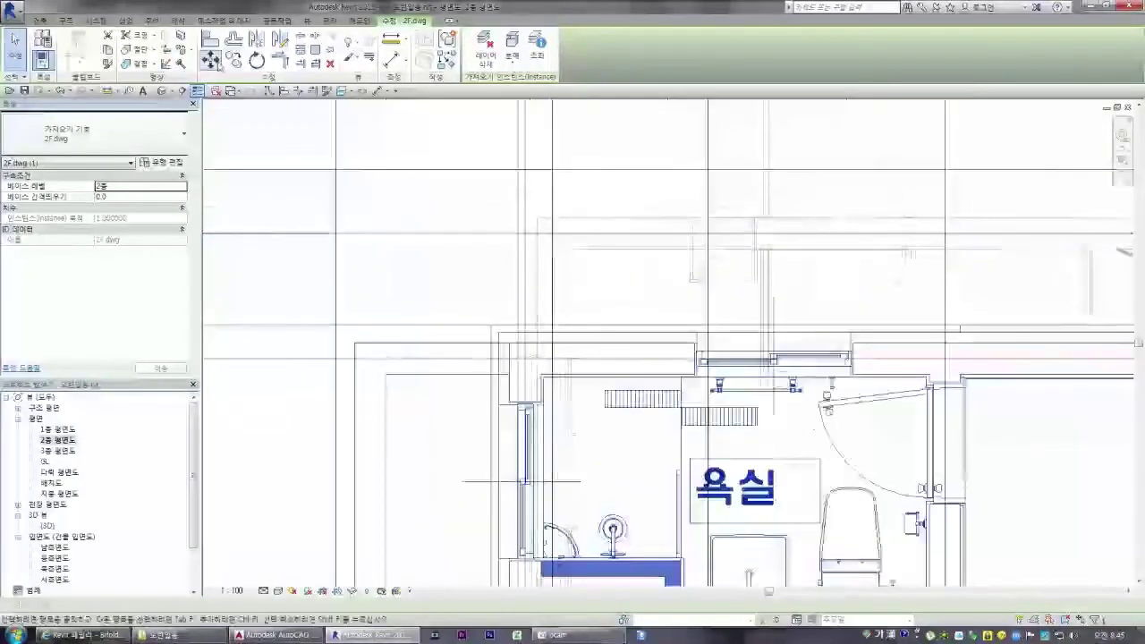
pyautogui.click(212, 60)
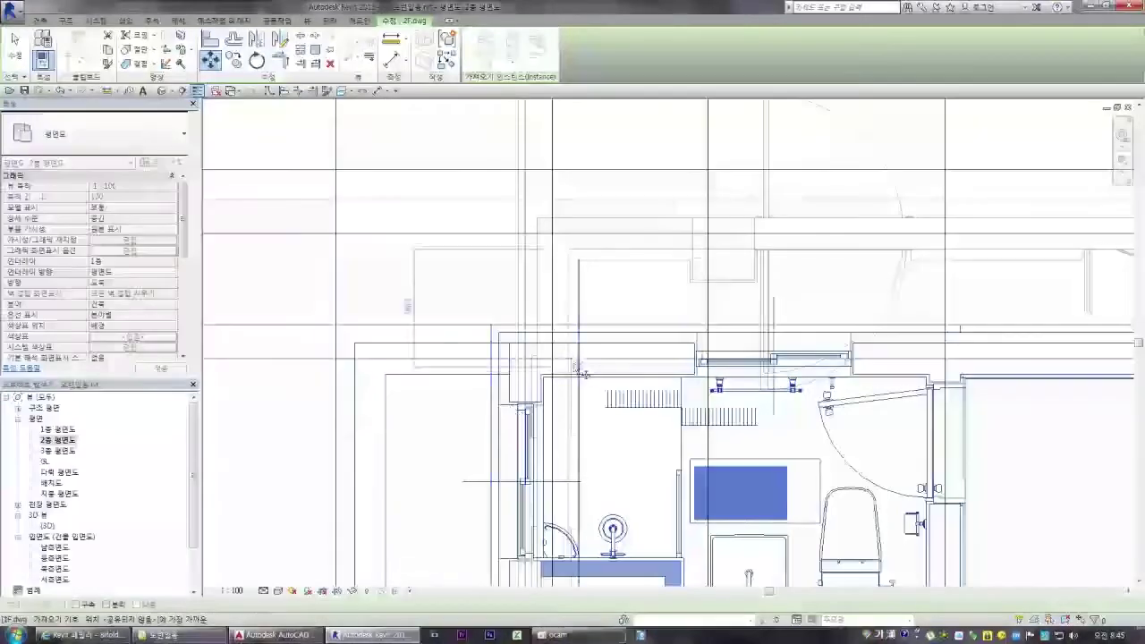
pyautogui.click(552, 234)
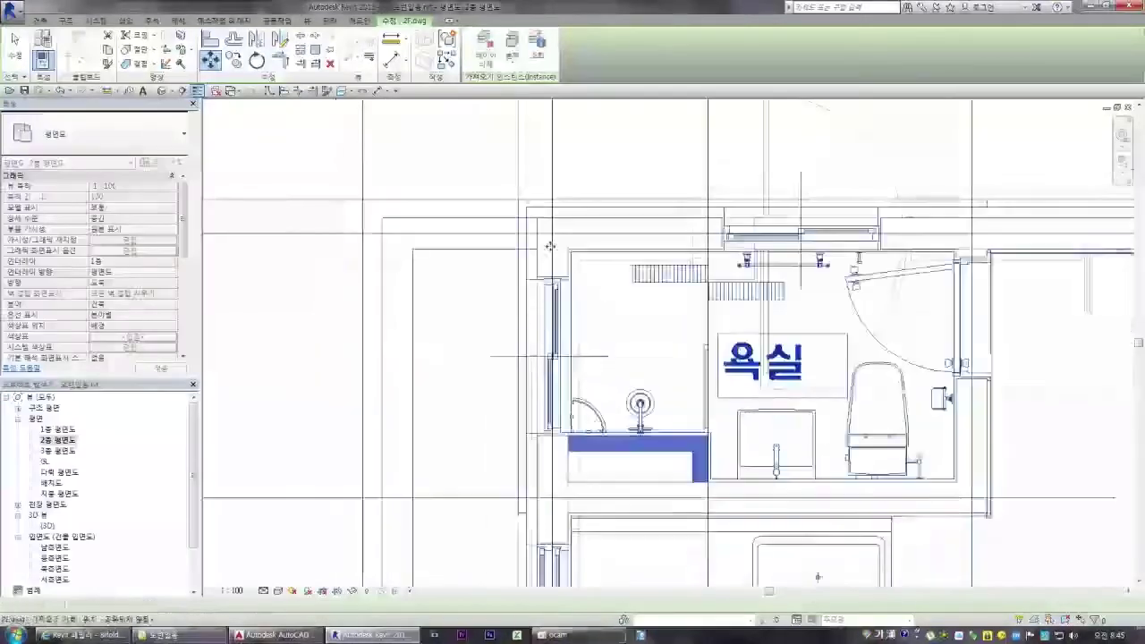
pyautogui.scroll(-6, 488, 284)
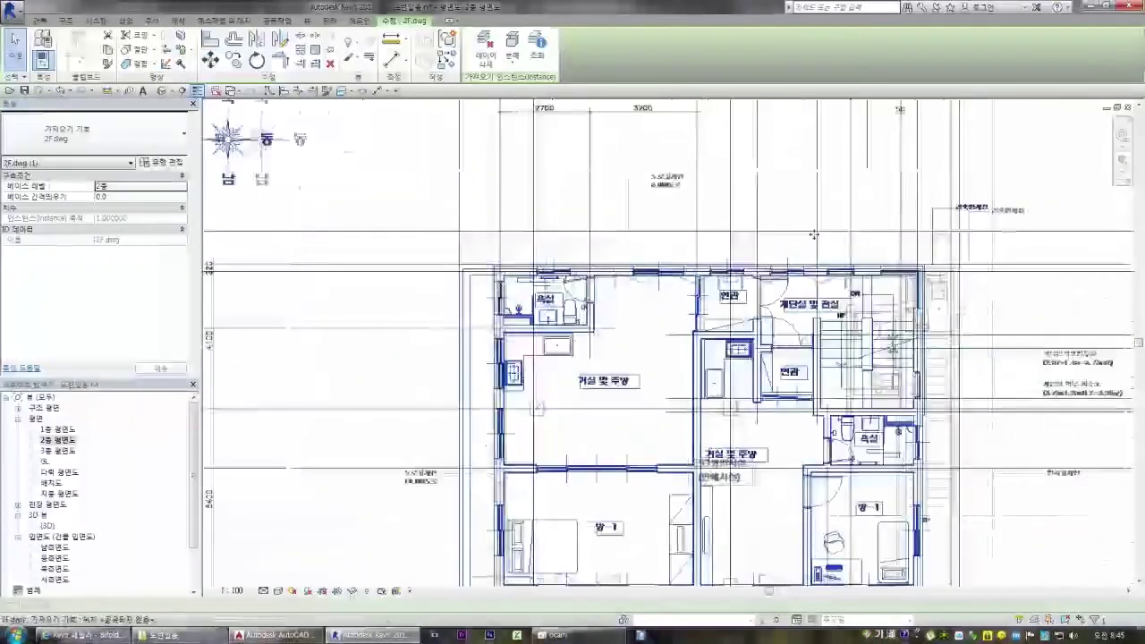
pyautogui.scroll(-2, 812, 237)
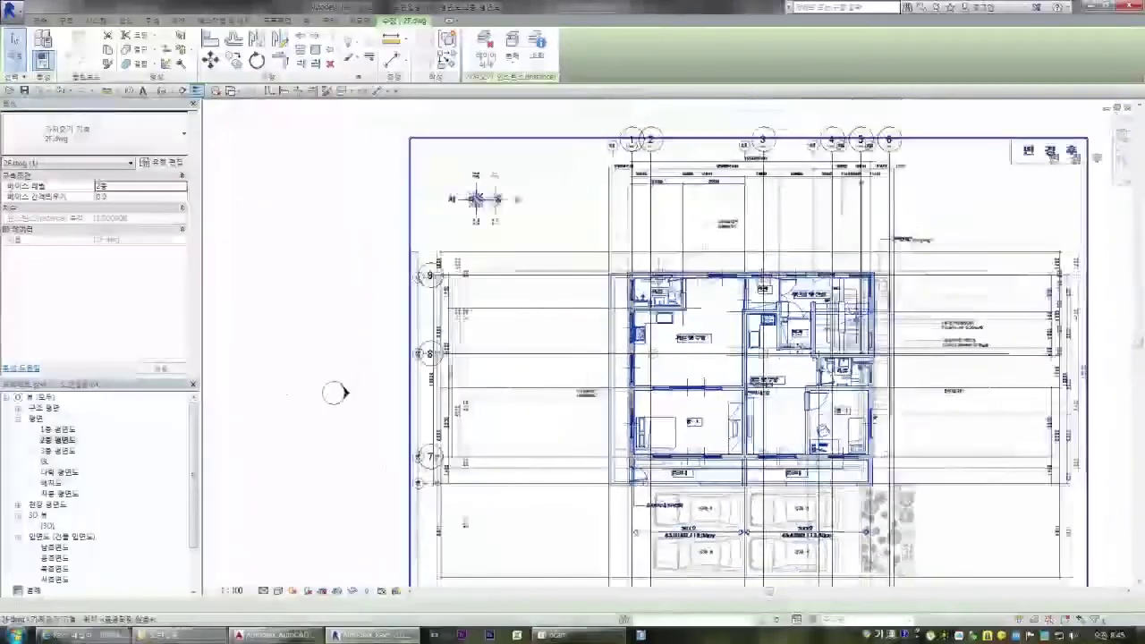
# - Move 2F.dwg so its upper-right exterior wall corner lands on the intersection of grids 6 and 9
pyautogui.scroll(5, 656, 159)
pyautogui.scroll(-5, 626, 158)
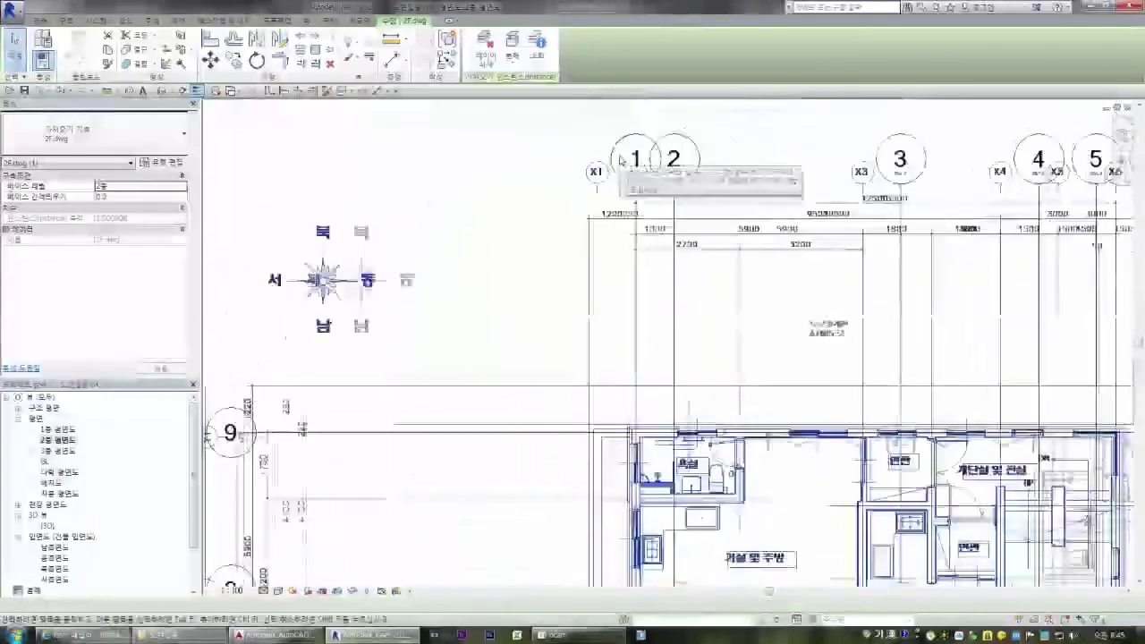
pyautogui.scroll(1, 626, 170)
pyautogui.scroll(5, 627, 175)
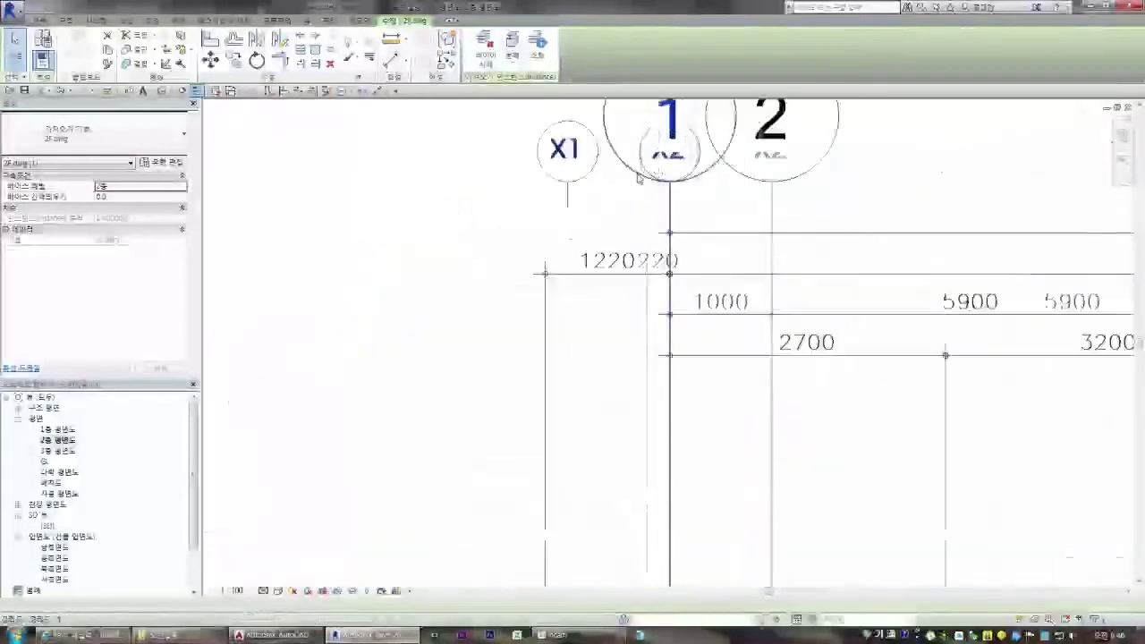
pyautogui.click(210, 59)
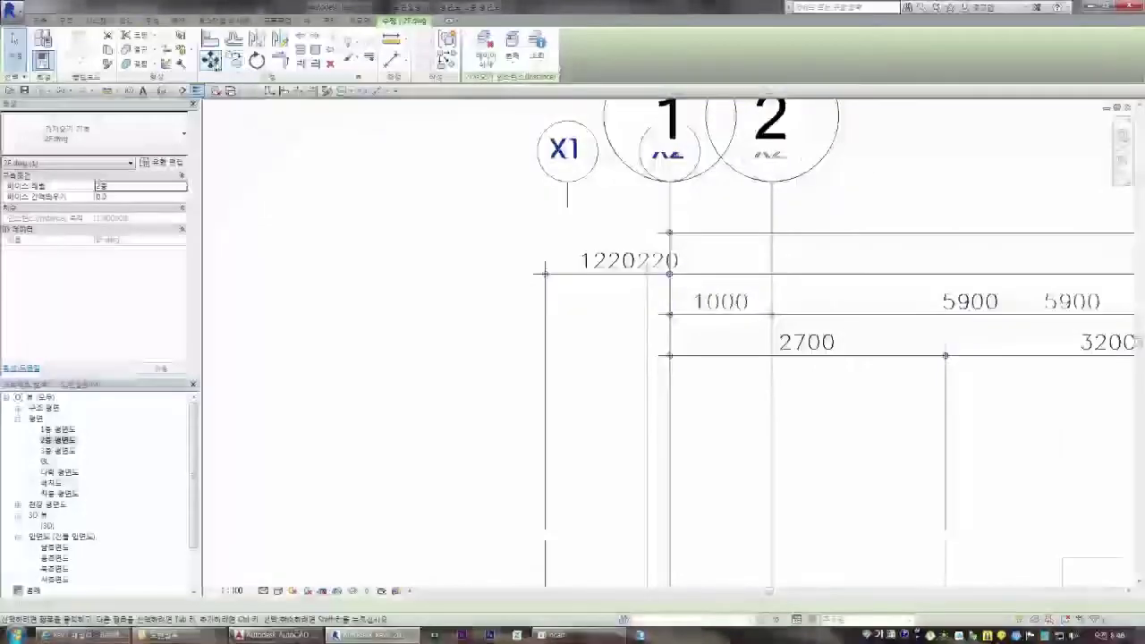
pyautogui.scroll(-3, 581, 230)
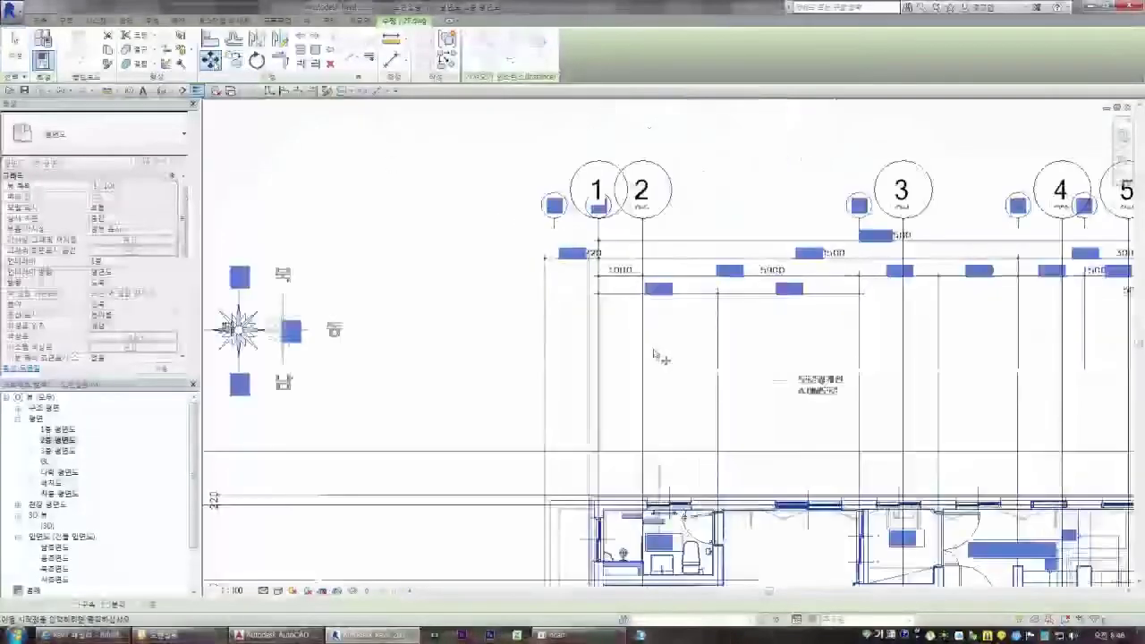
pyautogui.scroll(-2, 573, 231)
pyautogui.scroll(5, 962, 474)
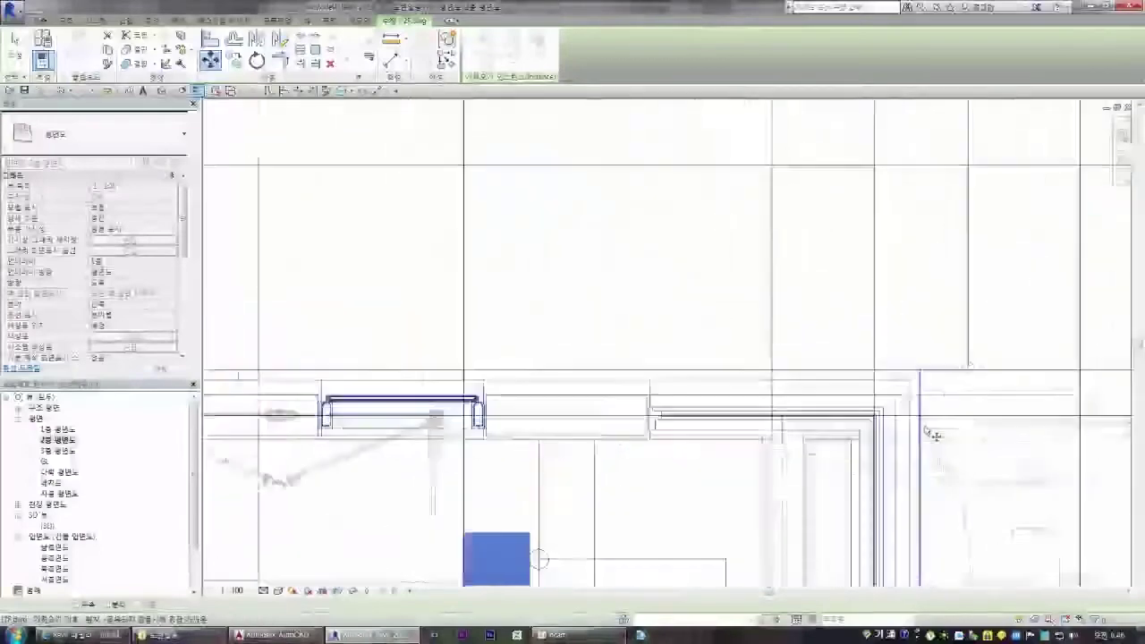
pyautogui.scroll(-3, 832, 393)
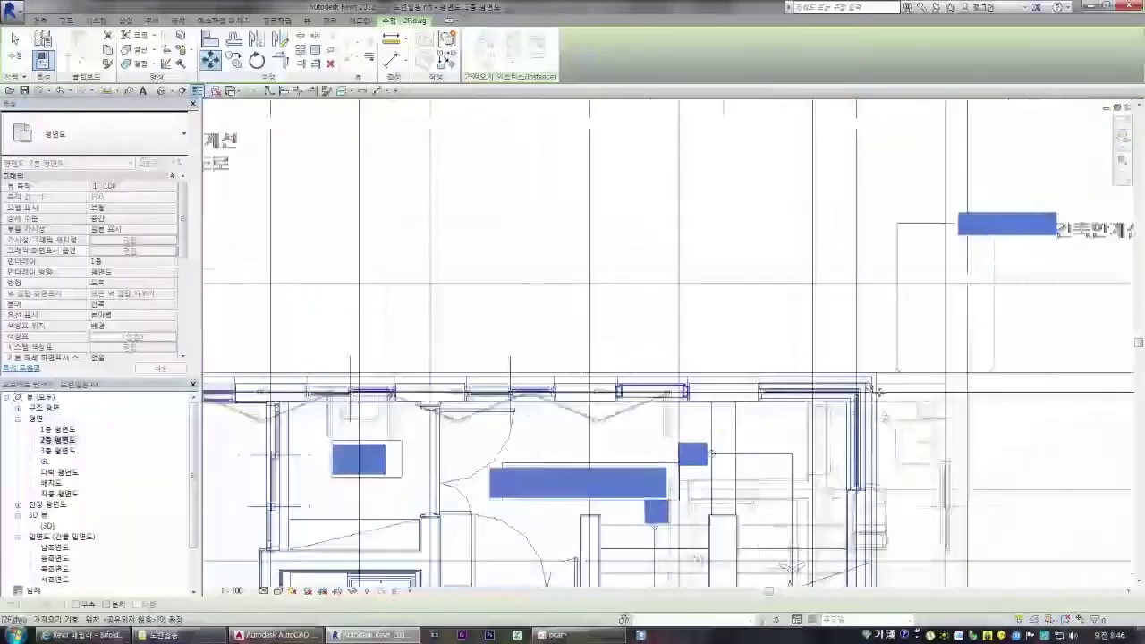
pyautogui.scroll(-1, 890, 399)
pyautogui.scroll(5, 886, 383)
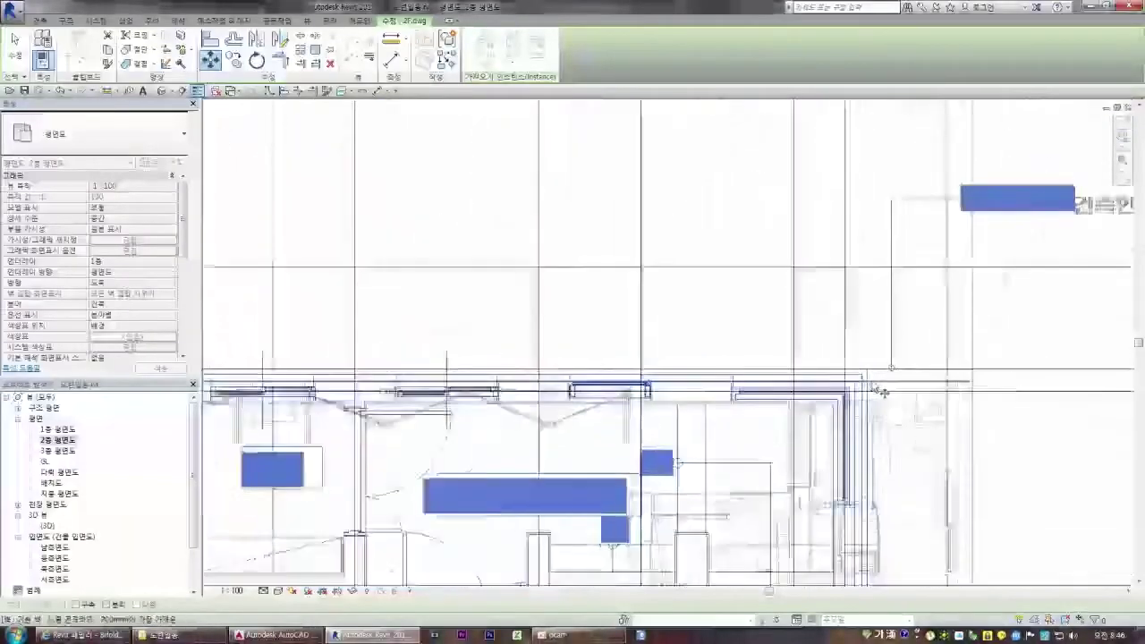
pyautogui.scroll(-5, 841, 396)
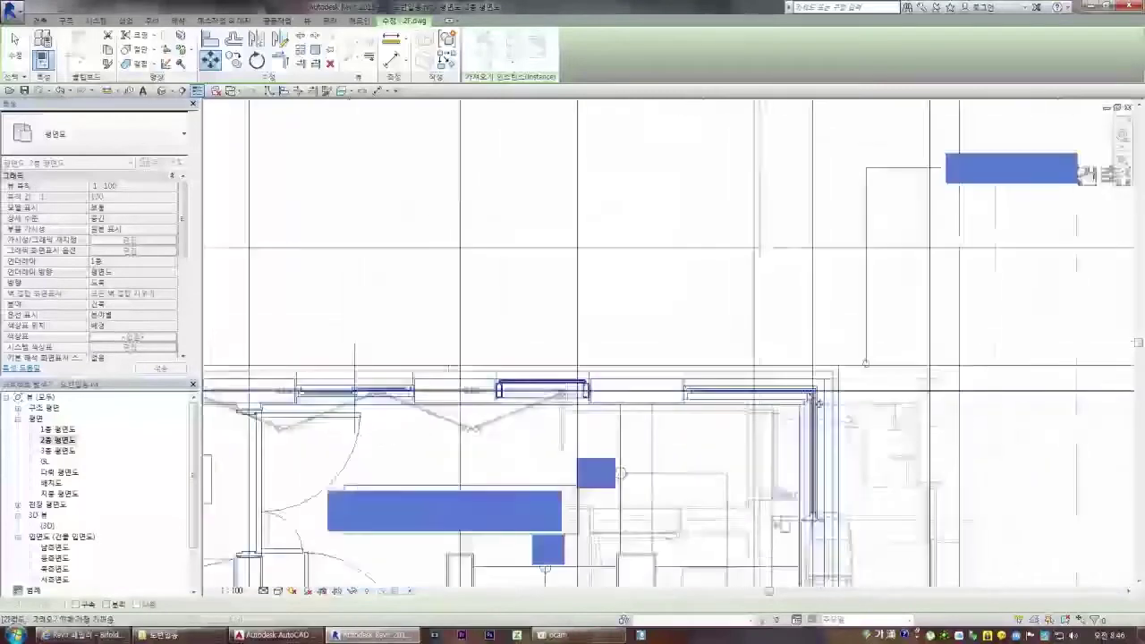
pyautogui.scroll(4, 803, 372)
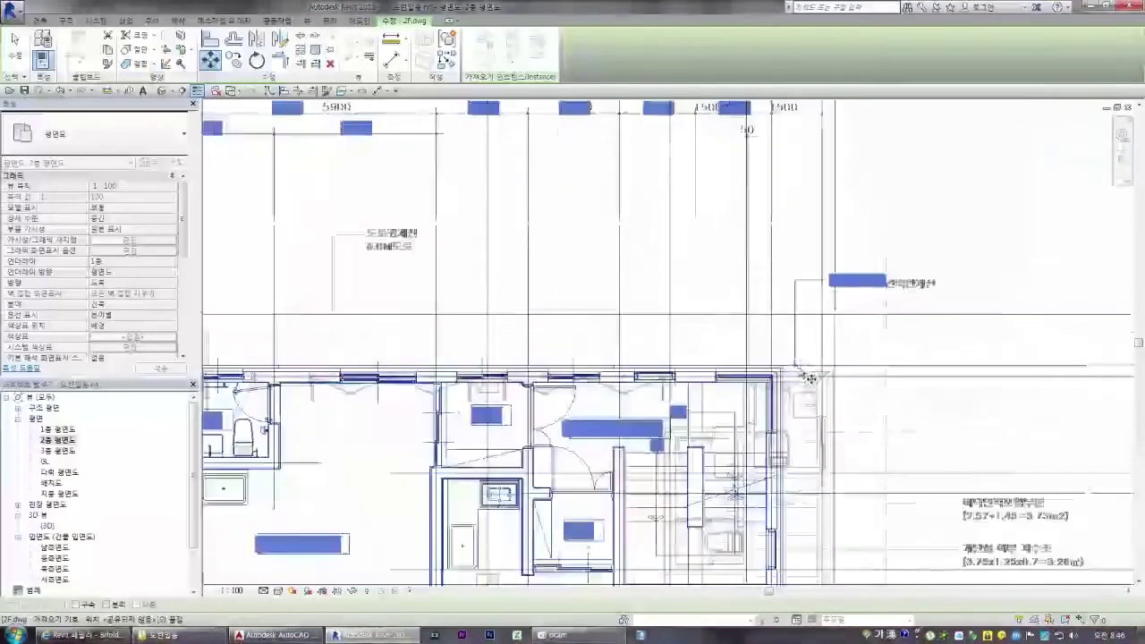
pyautogui.scroll(-4, 863, 366)
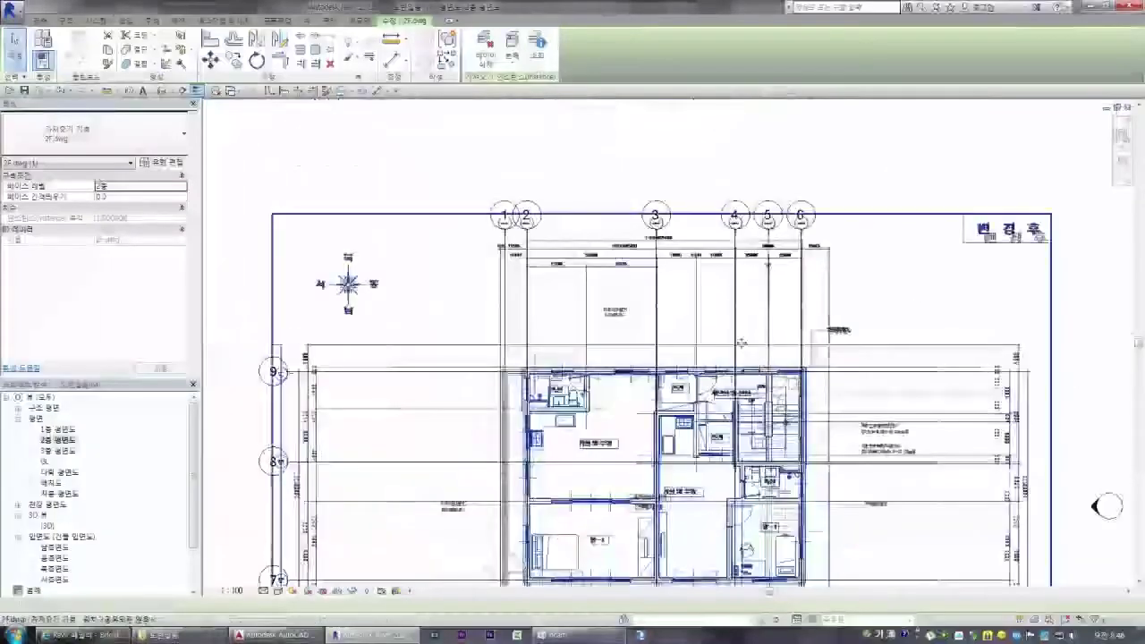
# - Move 2F.dwg slightly so its boundary-line corner beyond the stairwell meets the matching corner of the first-floor drawing
pyautogui.scroll(-2, 741, 343)
pyautogui.scroll(7, 754, 388)
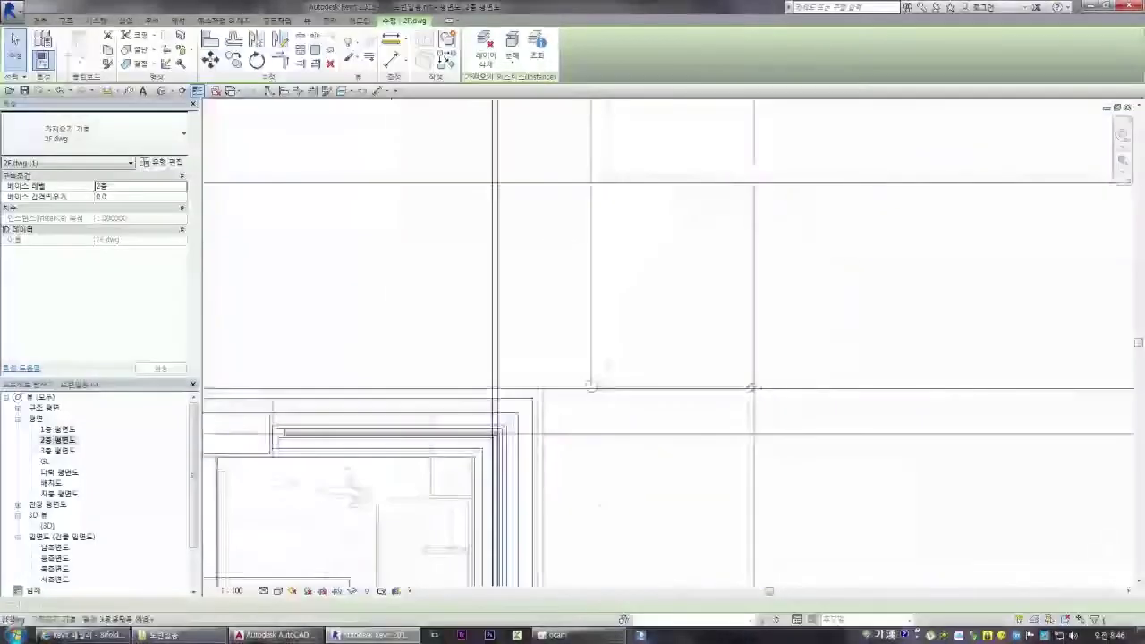
pyautogui.press('Escape')
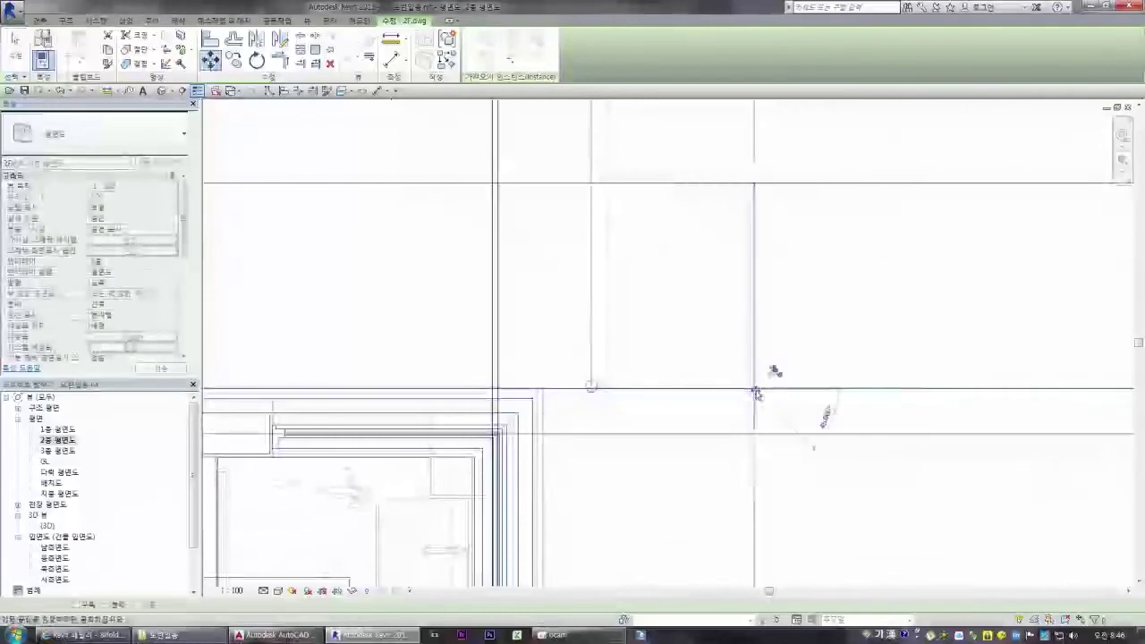
pyautogui.click(751, 394)
pyautogui.scroll(-5, 739, 365)
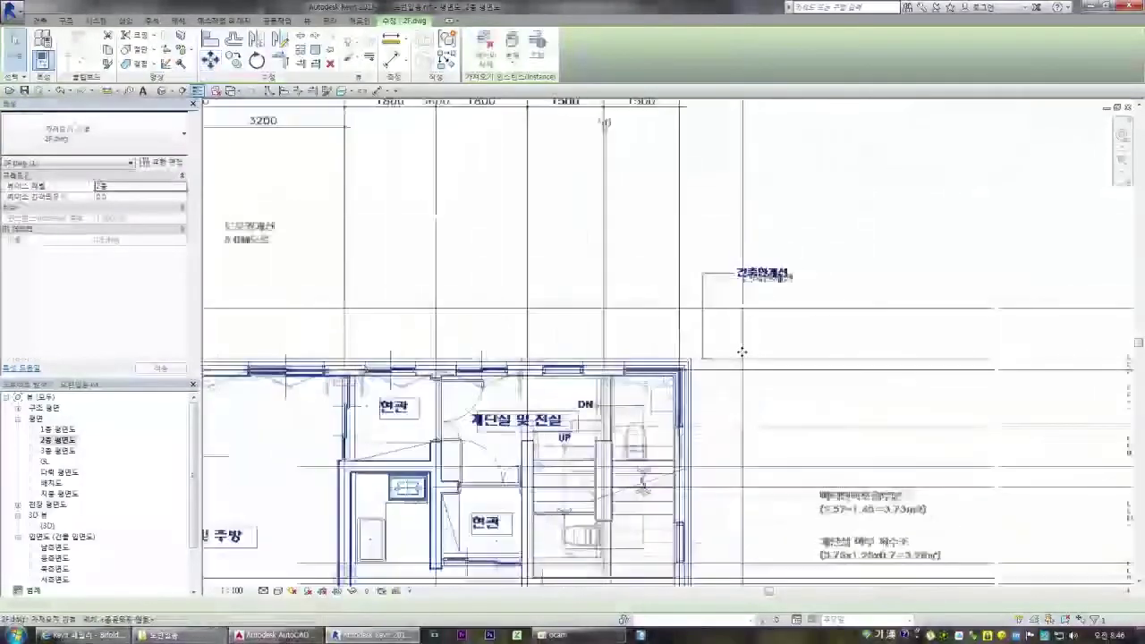
pyautogui.scroll(-3, 736, 370)
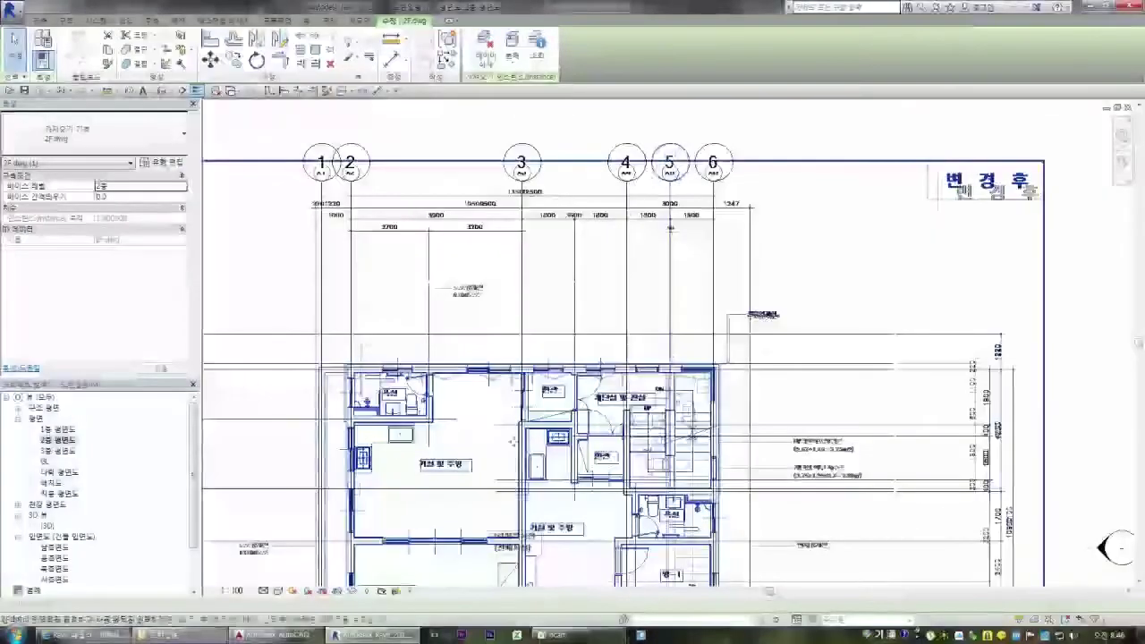
pyautogui.press('Escape')
pyautogui.scroll(8, 672, 417)
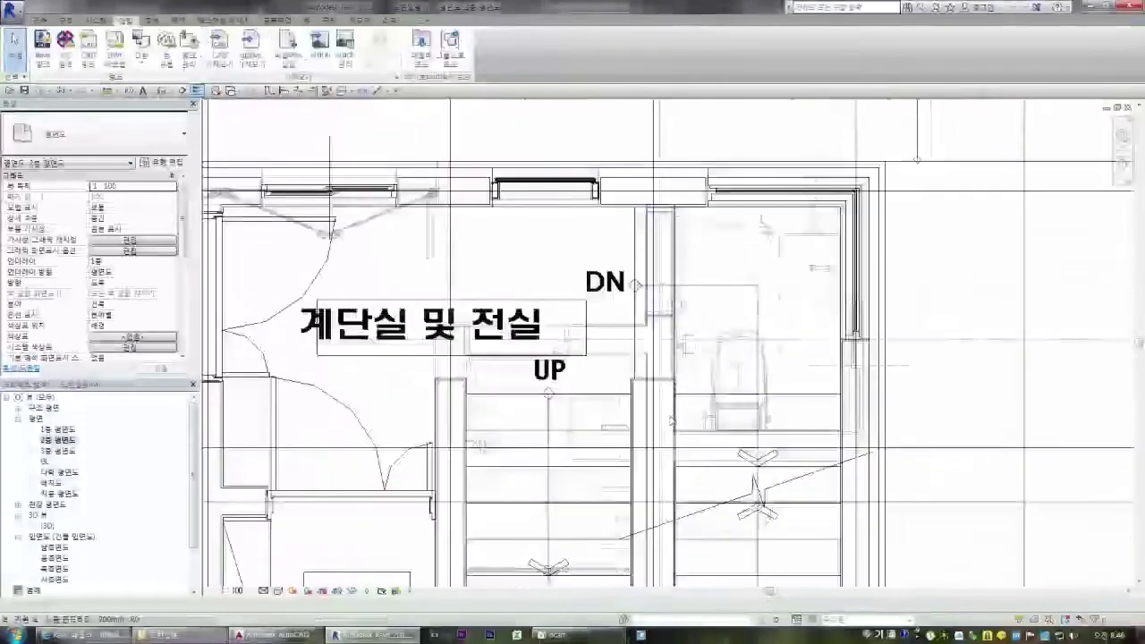
pyautogui.scroll(-5, 617, 341)
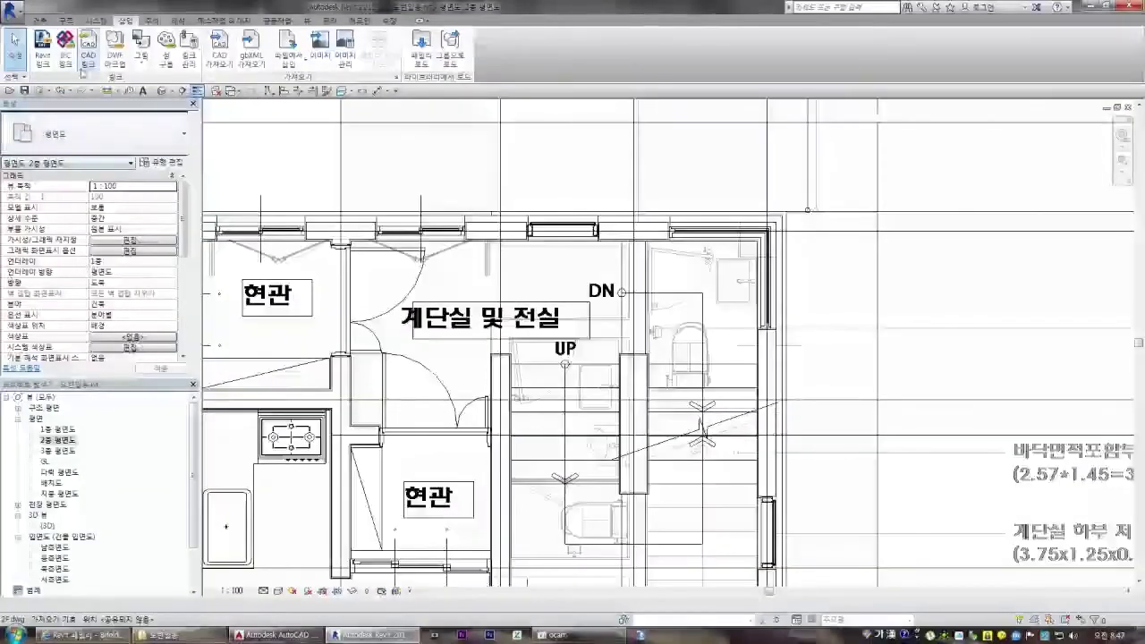
pyautogui.click(40, 20)
pyautogui.click(43, 61)
pyautogui.click(70, 84)
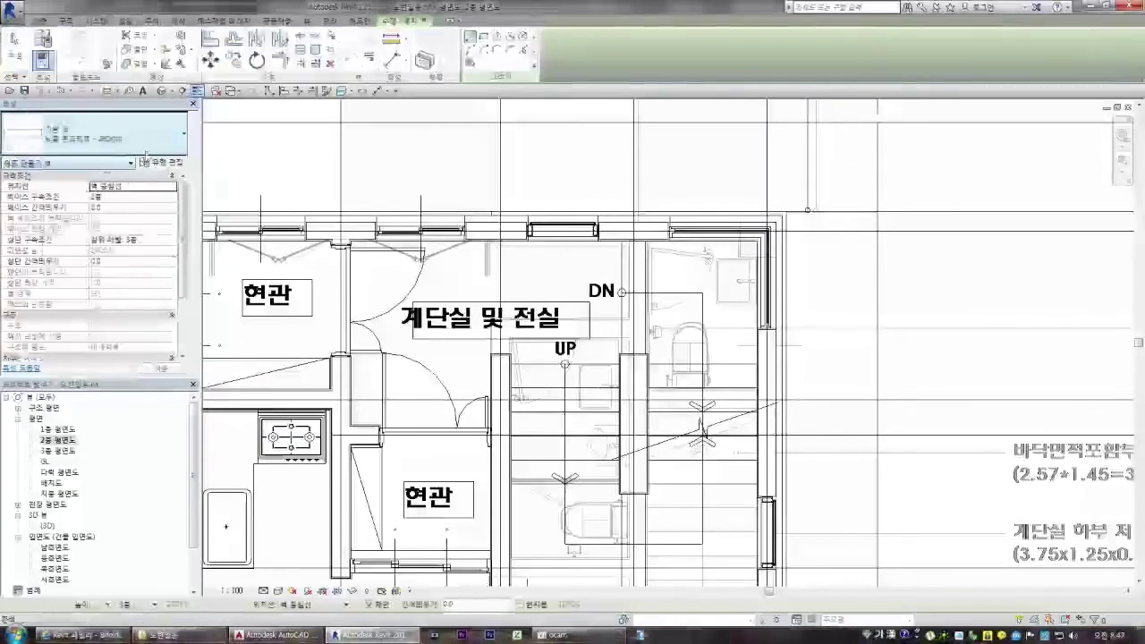
pyautogui.press('Escape')
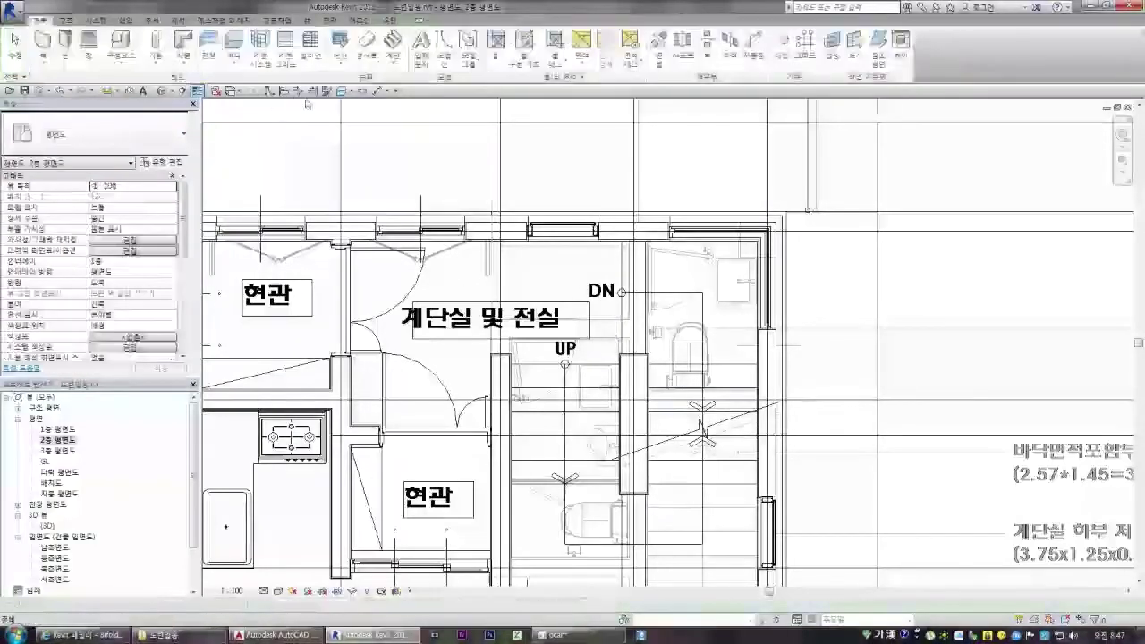
# - Try to dimension the thickness of the wall between the two stair flights
pyautogui.click(377, 90)
pyautogui.scroll(5, 625, 364)
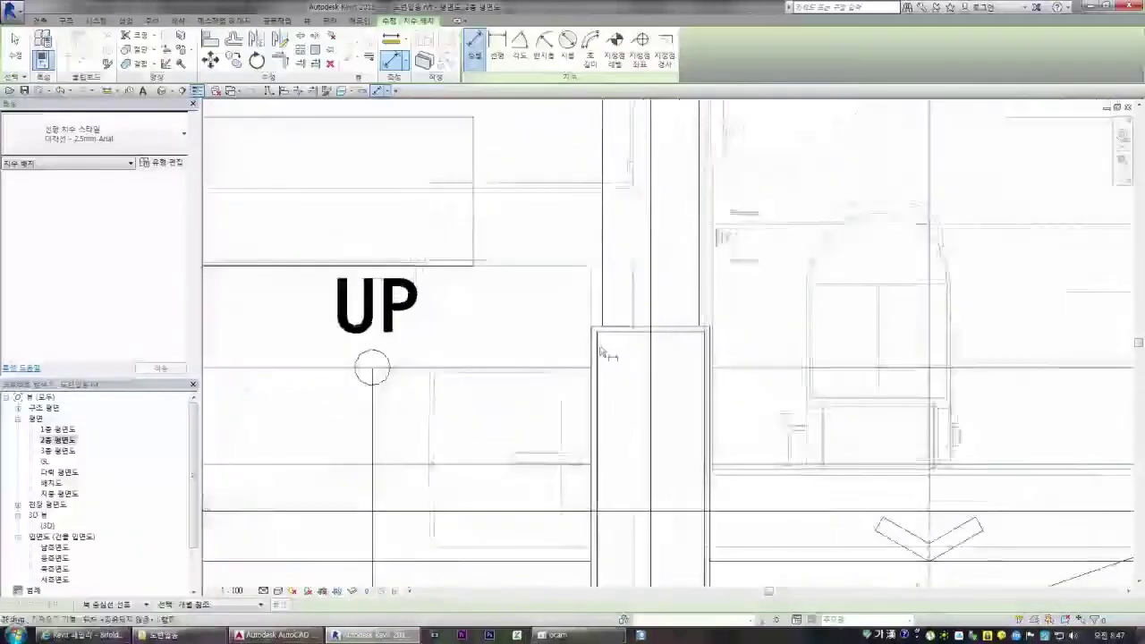
pyautogui.scroll(-3, 510, 251)
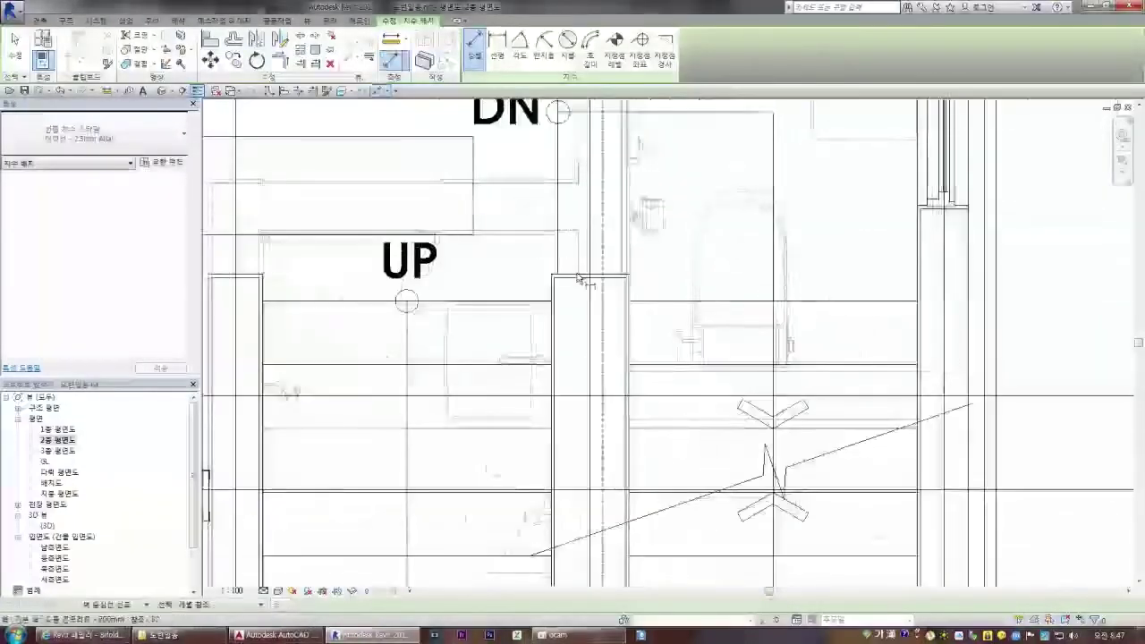
pyautogui.scroll(2, 579, 278)
pyautogui.press('Escape')
pyautogui.scroll(-5, 636, 265)
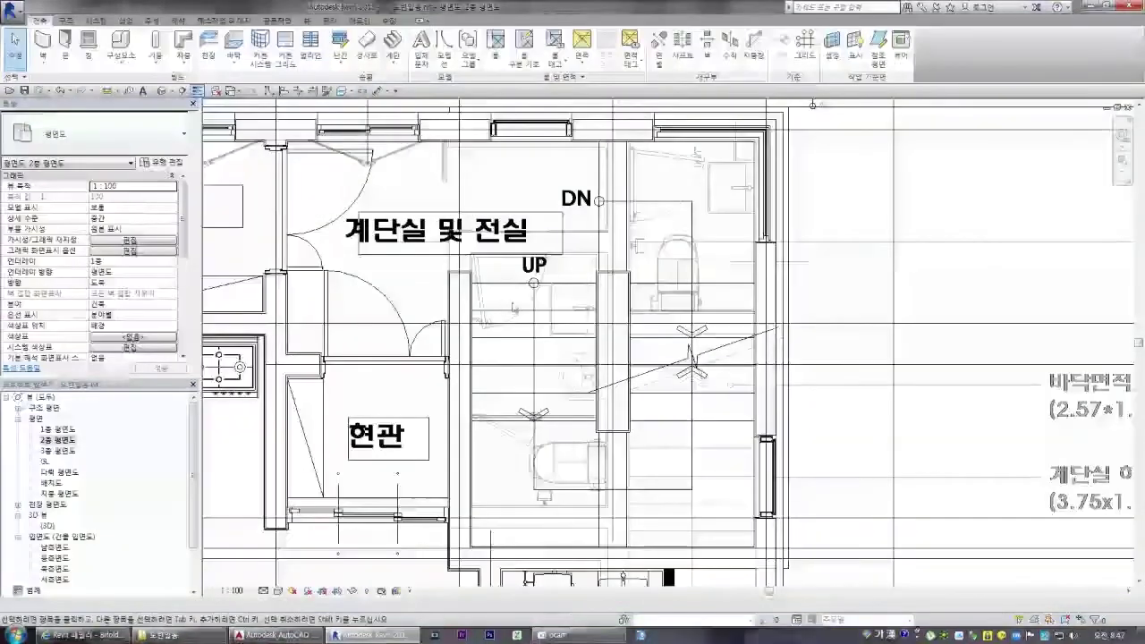
# - Set up a new wall of type 옹벽 - 300mm 콘크리트 with its height reaching level 3층
pyautogui.click(42, 54)
pyautogui.click(76, 111)
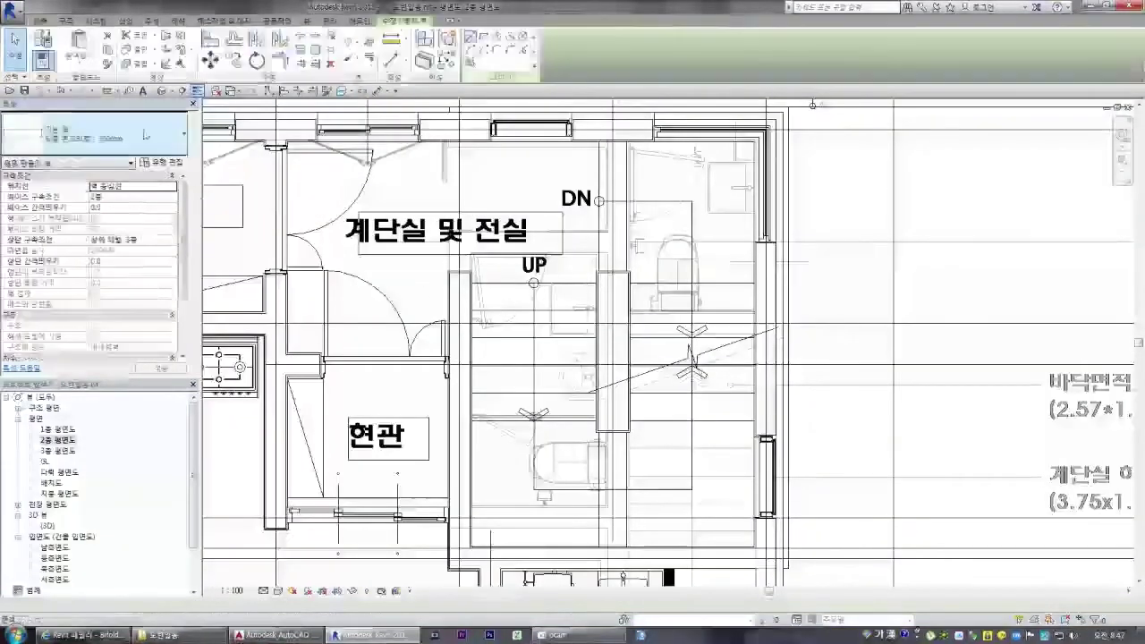
pyautogui.click(90, 136)
pyautogui.scroll(1, 80, 204)
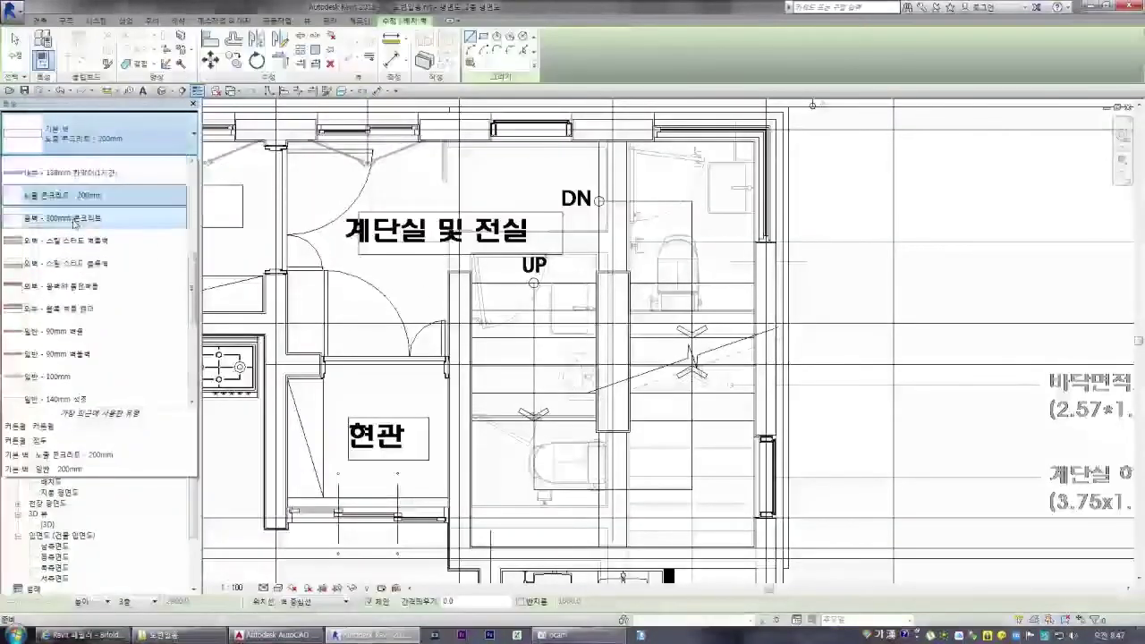
pyautogui.click(79, 217)
pyautogui.scroll(5, 596, 266)
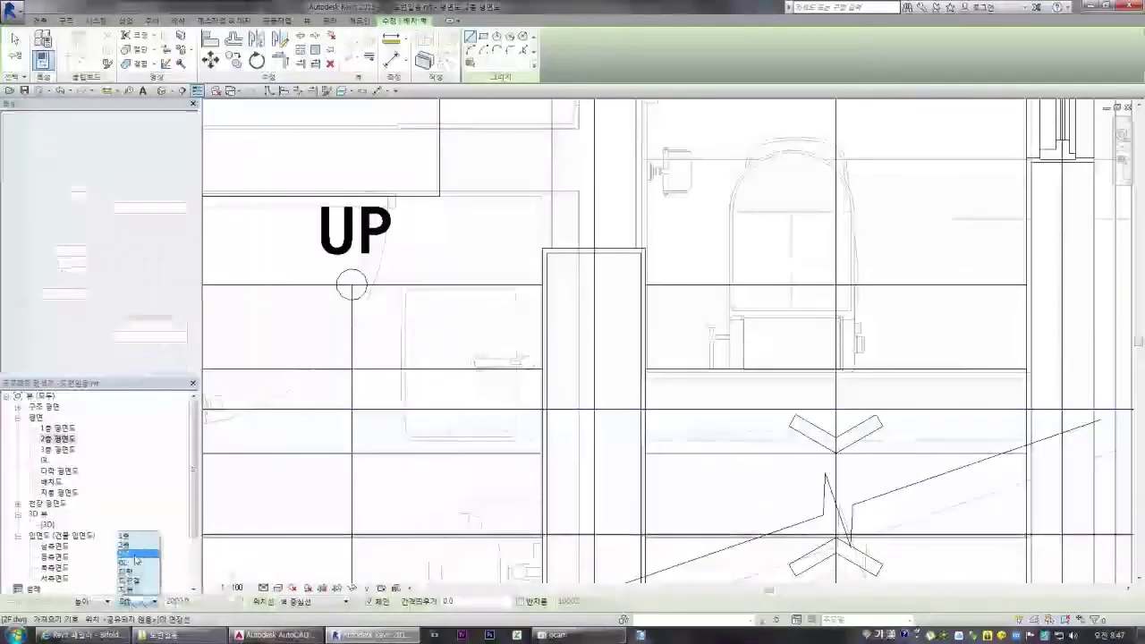
pyautogui.click(135, 554)
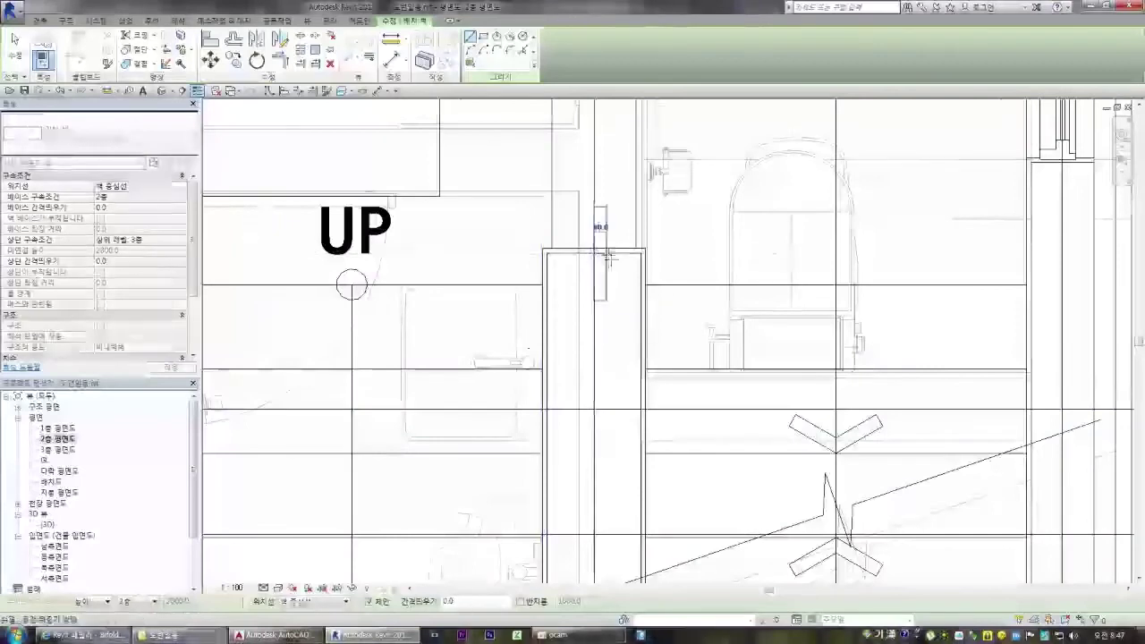
# - Draw the 300 mm concrete wall along the drawing's wall outline between the two stair flights, from its upper to its lower end
pyautogui.scroll(-2, 608, 254)
pyautogui.click(608, 254)
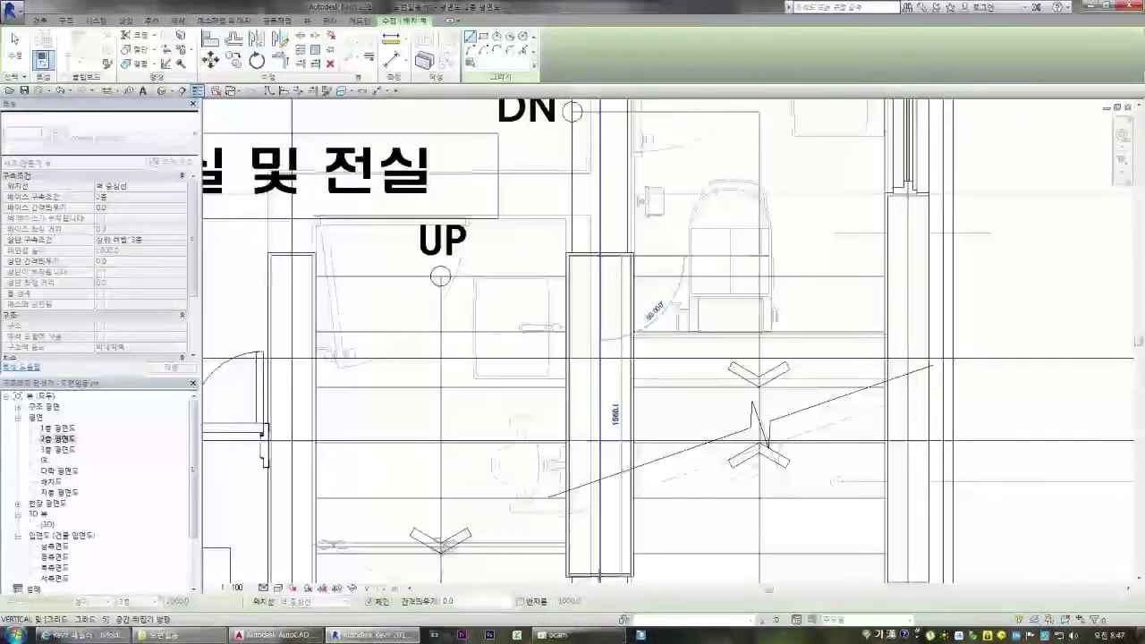
pyautogui.scroll(2, 599, 569)
pyautogui.click(599, 571)
pyautogui.scroll(-2, 601, 563)
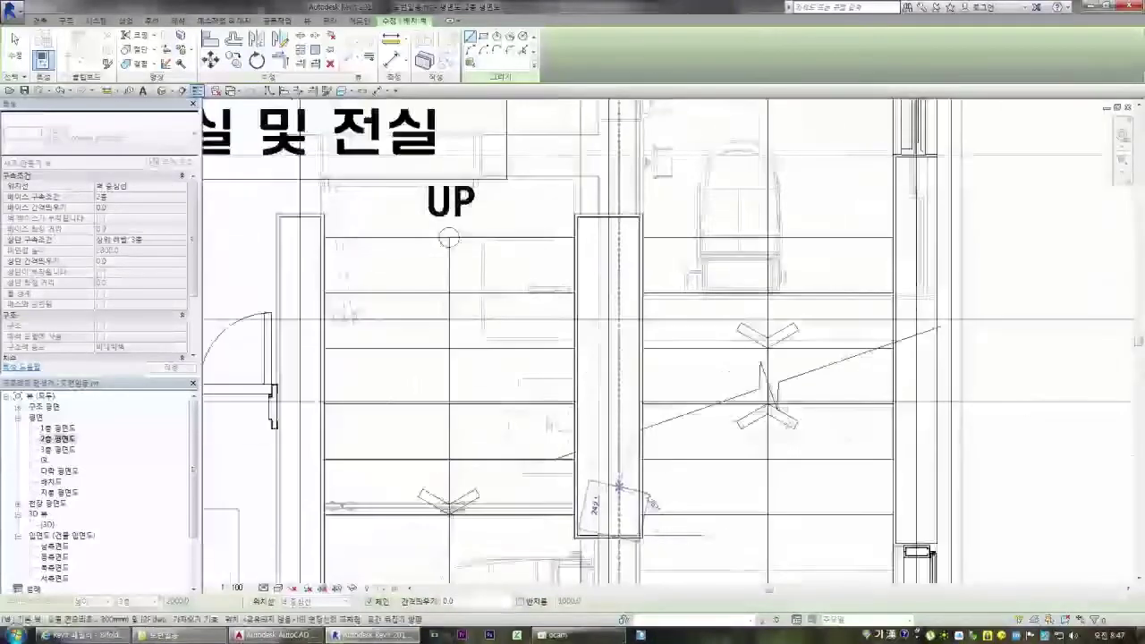
# - Finish the wall command and adjust the new wall's lower end at the drawing's inner wall outline
pyautogui.scroll(2, 605, 552)
pyautogui.scroll(2, 605, 552)
pyautogui.scroll(5, 607, 490)
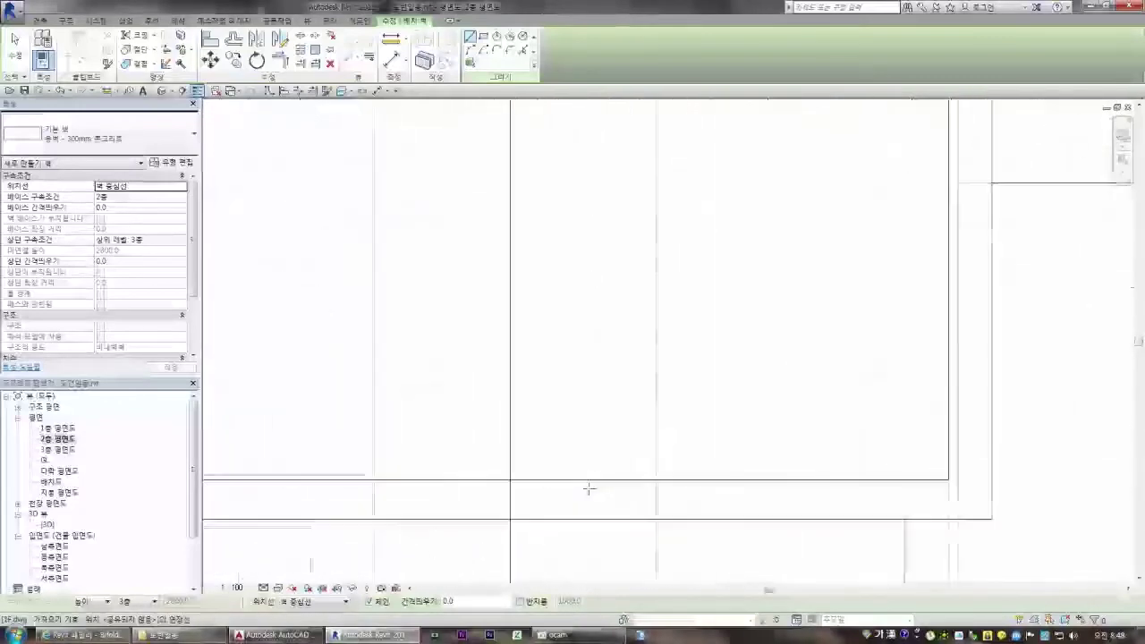
pyautogui.press('Escape')
pyautogui.press('Escape')
pyautogui.click(577, 482)
pyautogui.scroll(-2, 622, 486)
pyautogui.scroll(3, 558, 483)
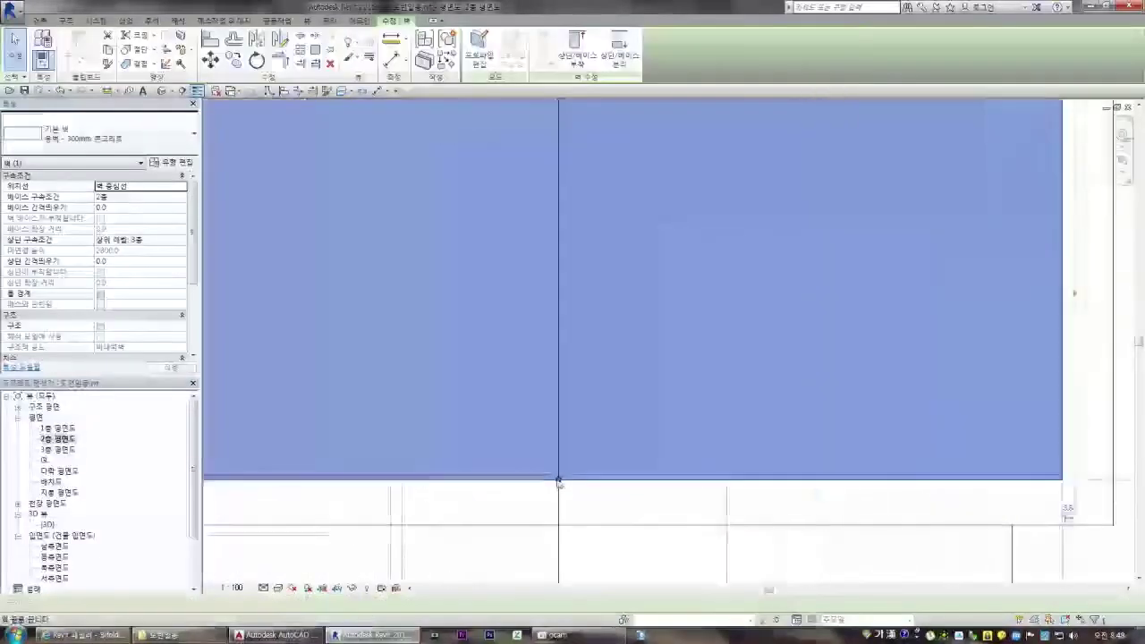
pyautogui.moveTo(558, 478); pyautogui.dragTo(560, 460)
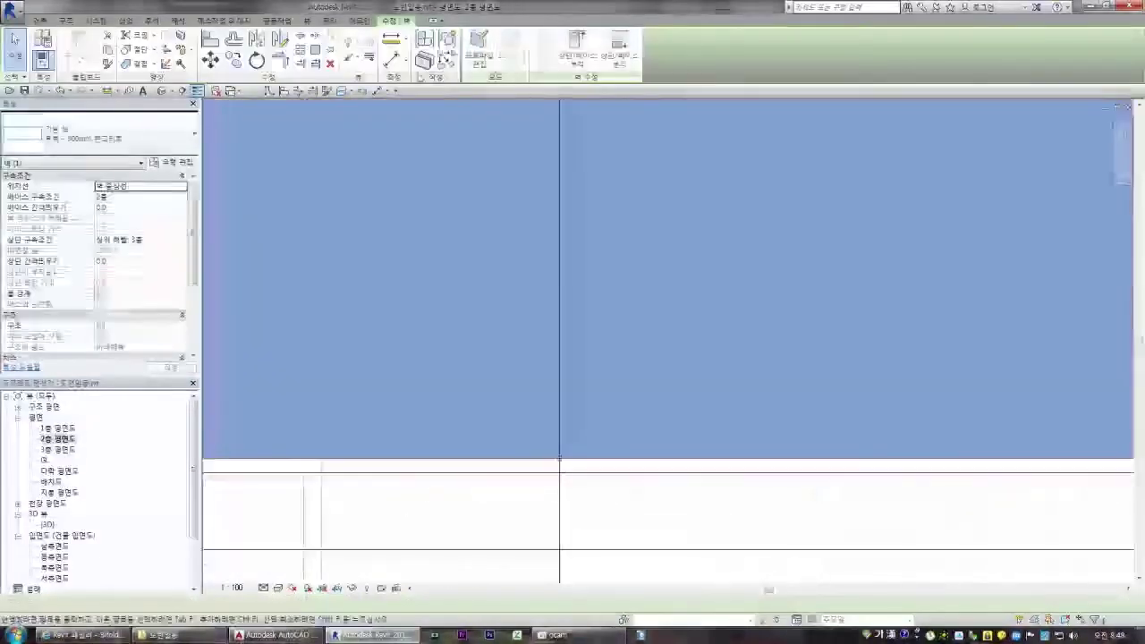
pyautogui.press('Escape')
# - Try to align the new wall's upper end with the wall outline in the drawing
pyautogui.scroll(-3, 580, 487)
pyautogui.scroll(-5, 580, 488)
pyautogui.scroll(7, 566, 234)
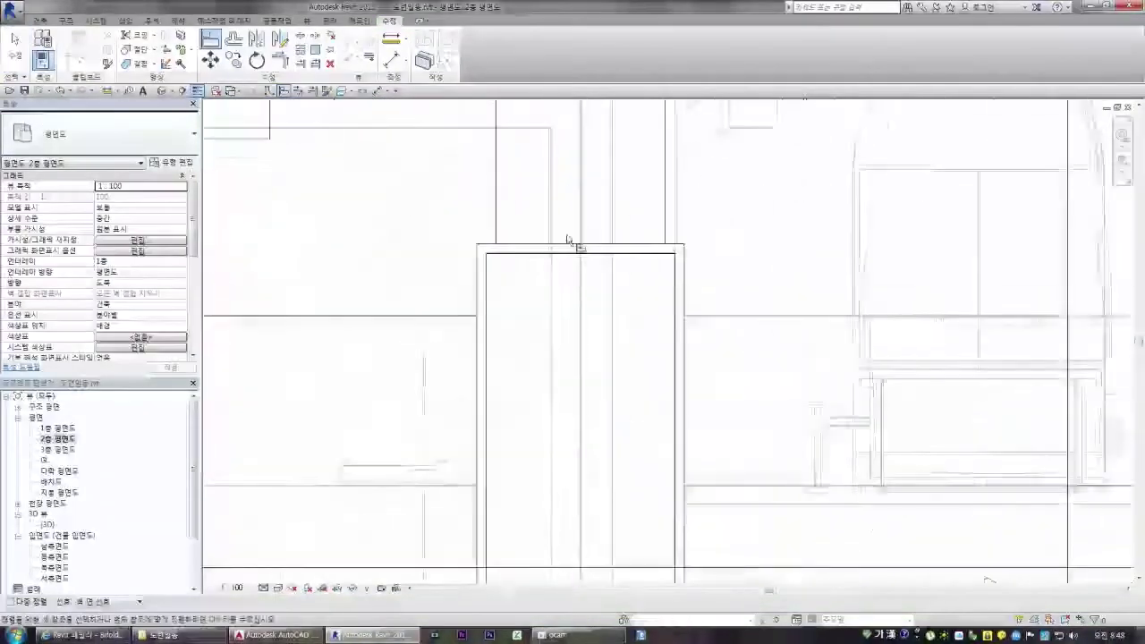
pyautogui.scroll(3, 608, 286)
pyautogui.scroll(-4, 630, 300)
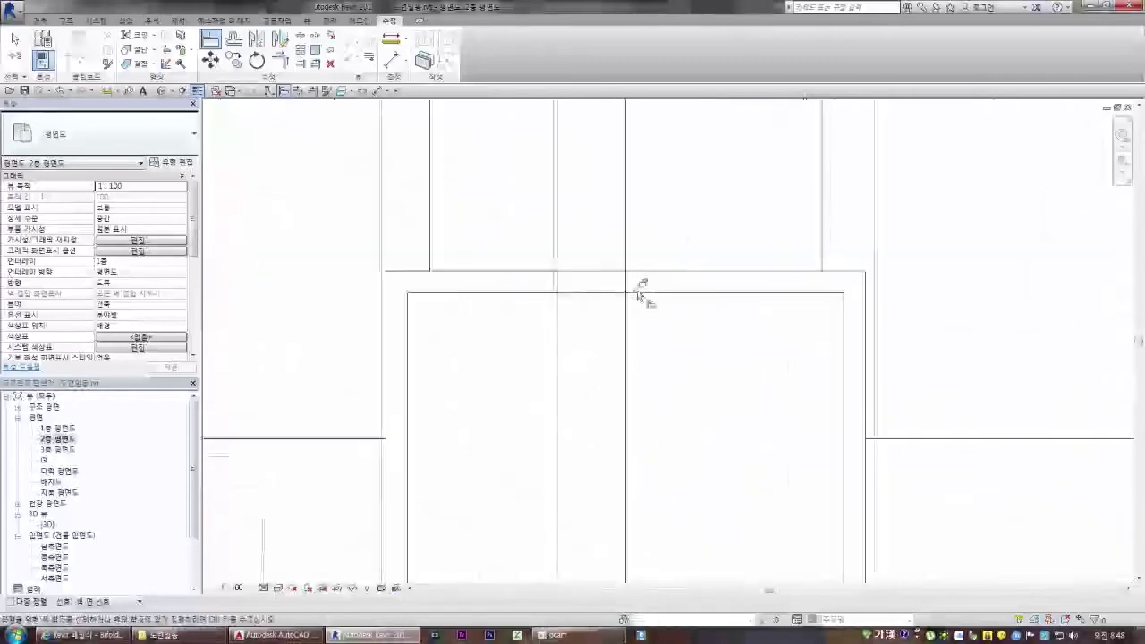
pyautogui.scroll(2, 578, 297)
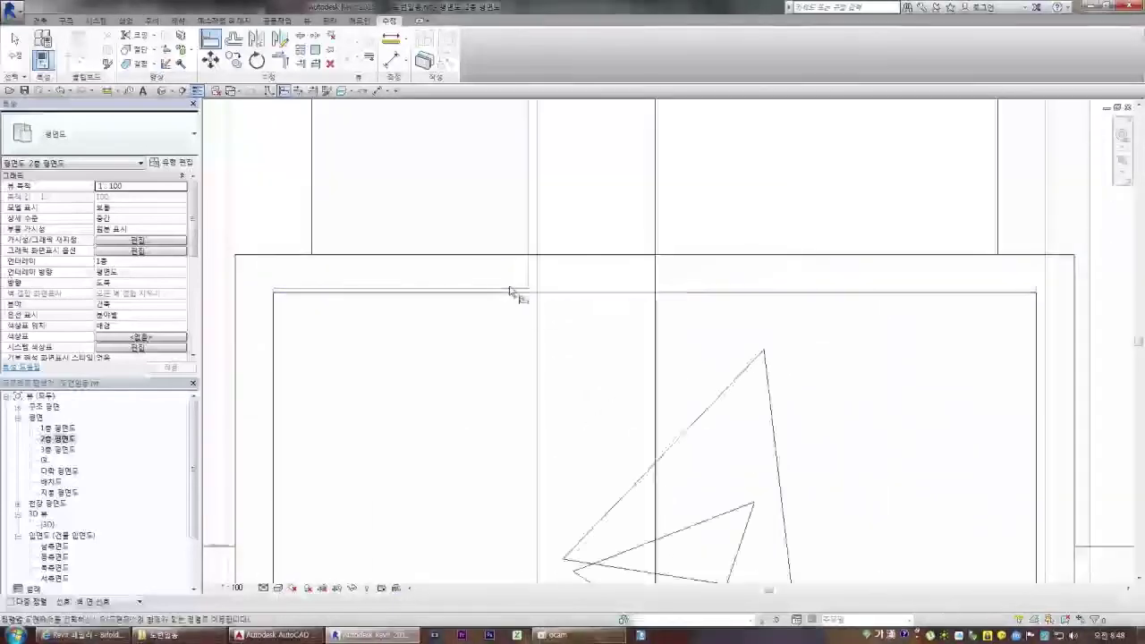
pyautogui.press('Escape')
pyautogui.press('Escape')
pyautogui.scroll(-6, 590, 297)
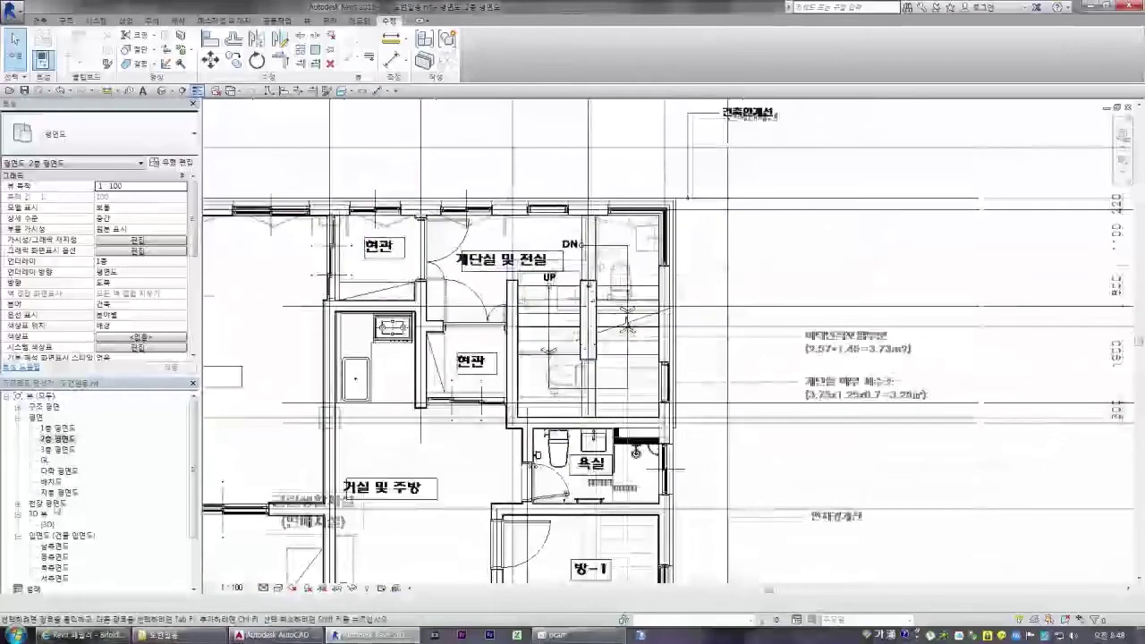
# - Open the default 3D view and hide the imported drawings 1F.dwg and 2F.dwg in it
pyautogui.doubleClick(48, 525)
pyautogui.scroll(-5, 547, 298)
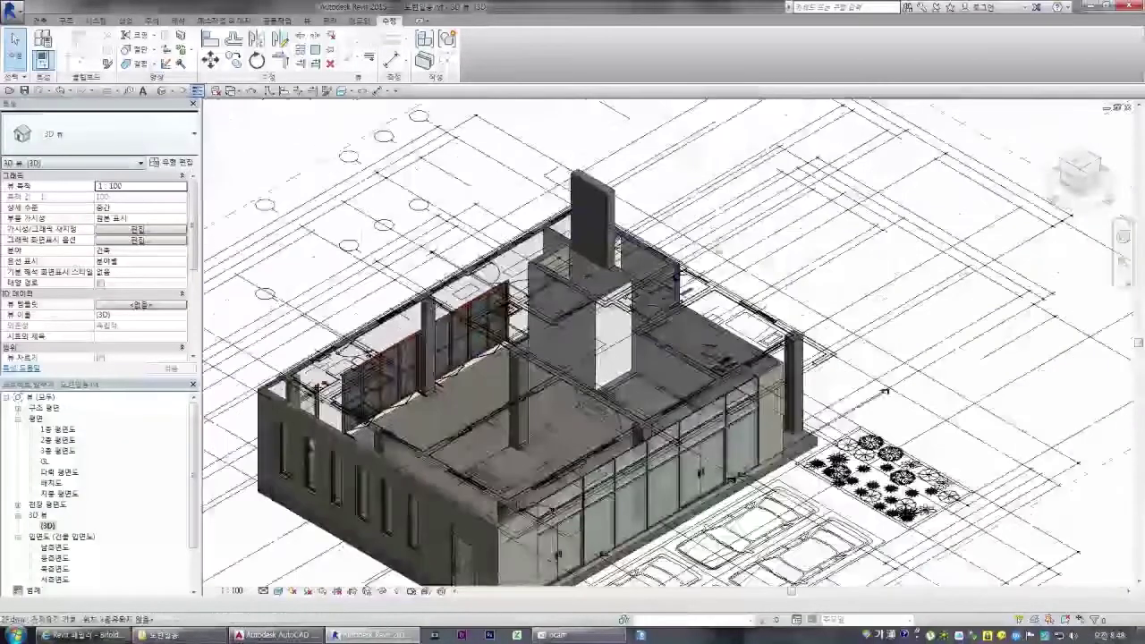
pyautogui.click(758, 241)
pyautogui.rightClick(706, 217)
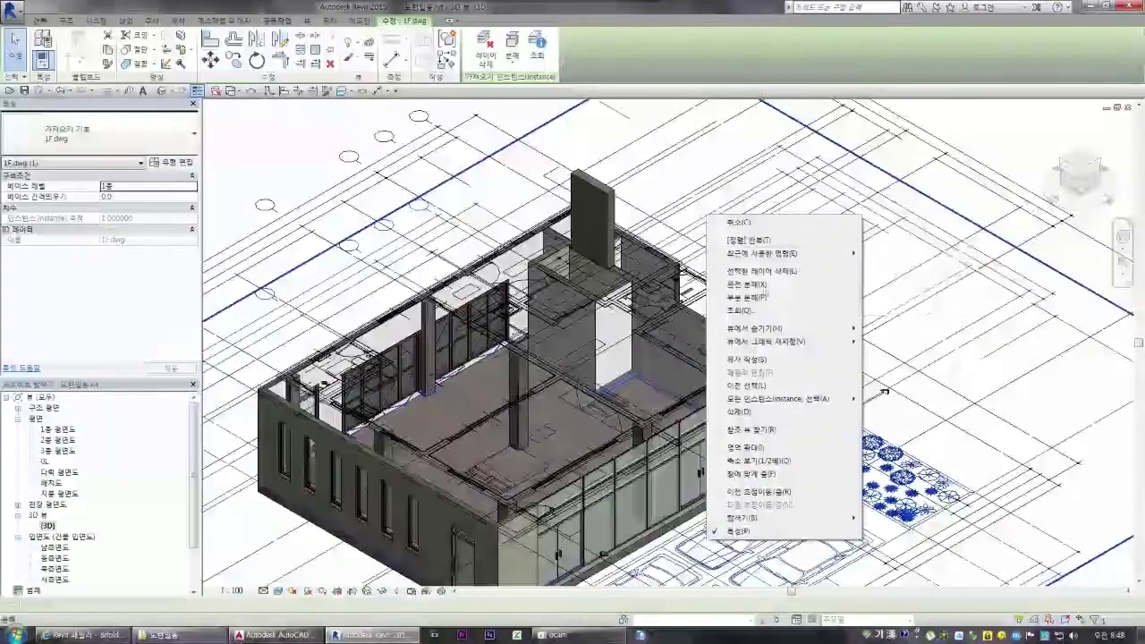
pyautogui.click(890, 328)
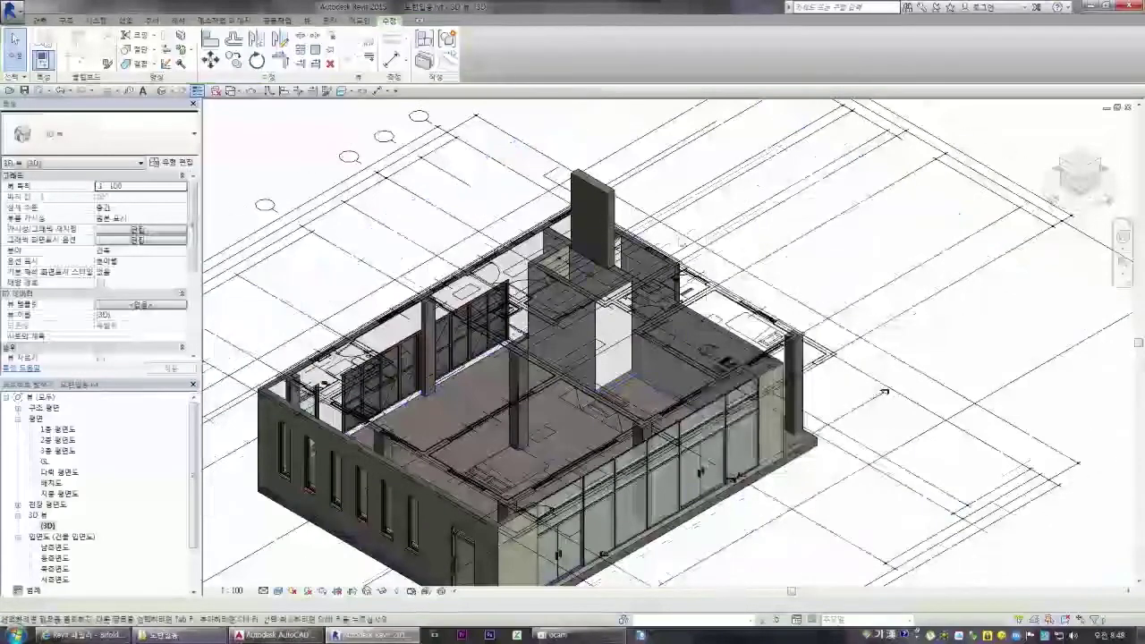
pyautogui.click(713, 285)
pyautogui.rightClick(711, 285)
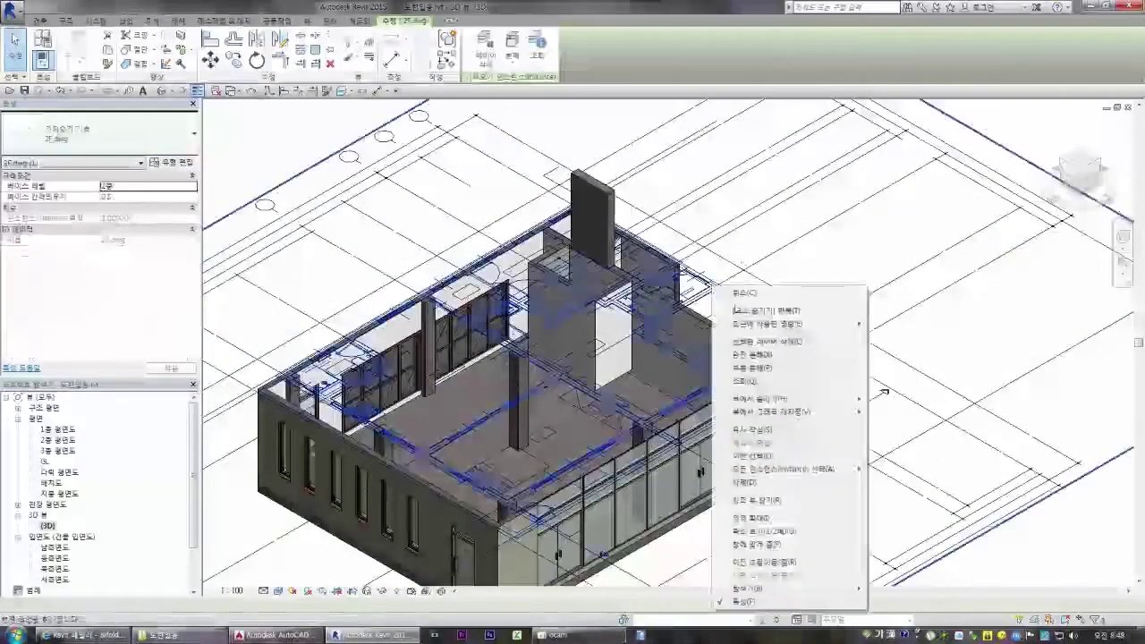
pyautogui.click(895, 398)
# - Set the base constraint of the new wall between the stair flights to GL
pyautogui.scroll(4, 603, 238)
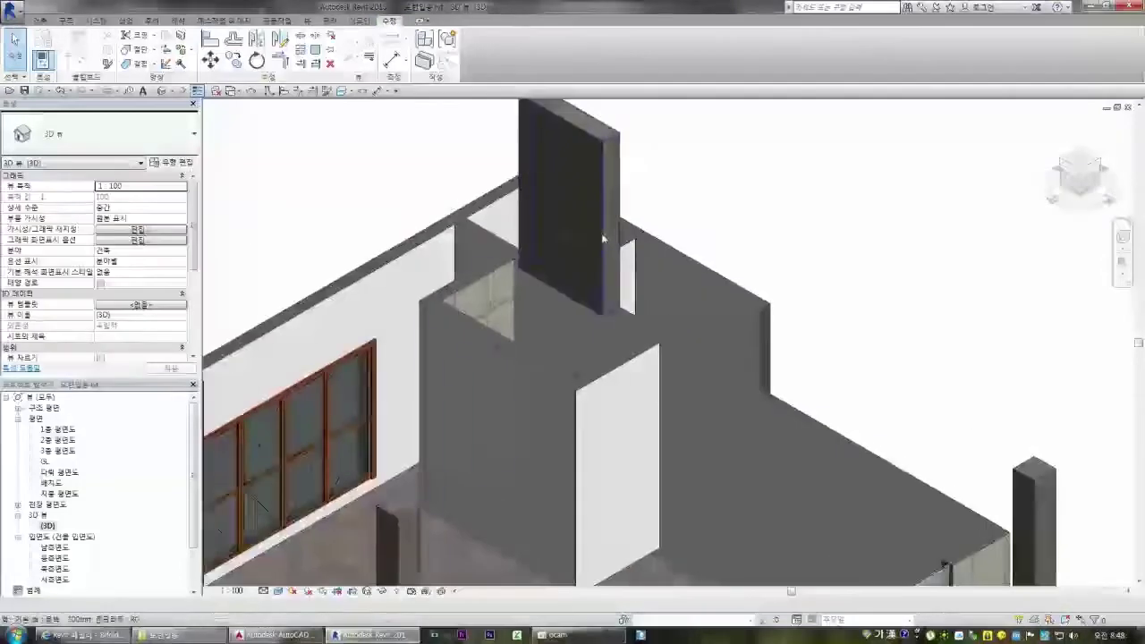
pyautogui.click(1085, 175)
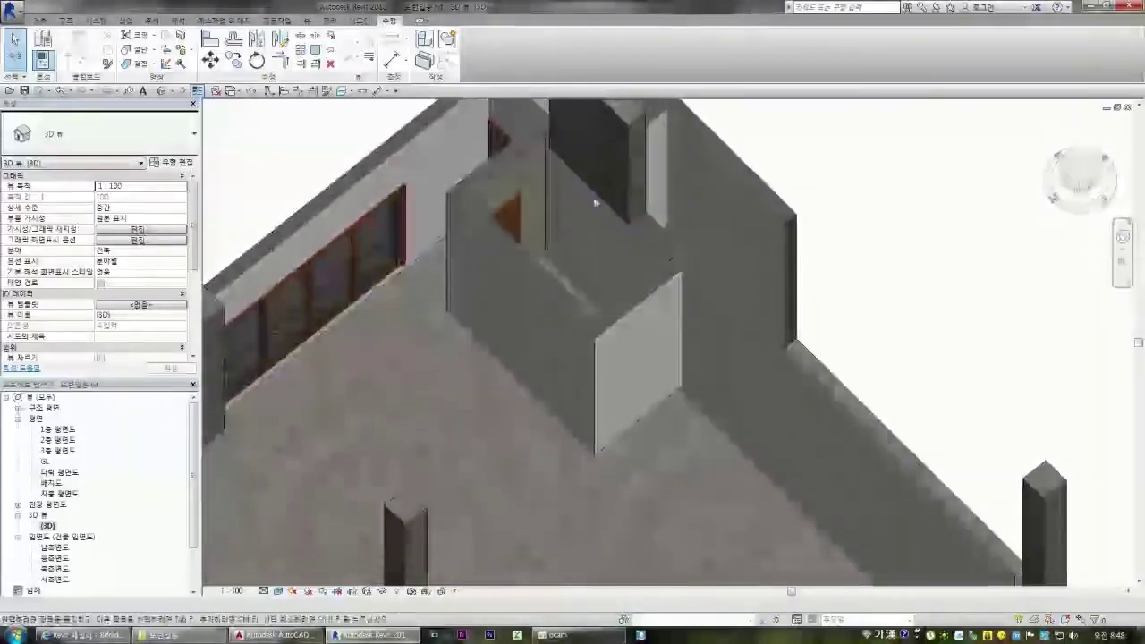
pyautogui.click(629, 171)
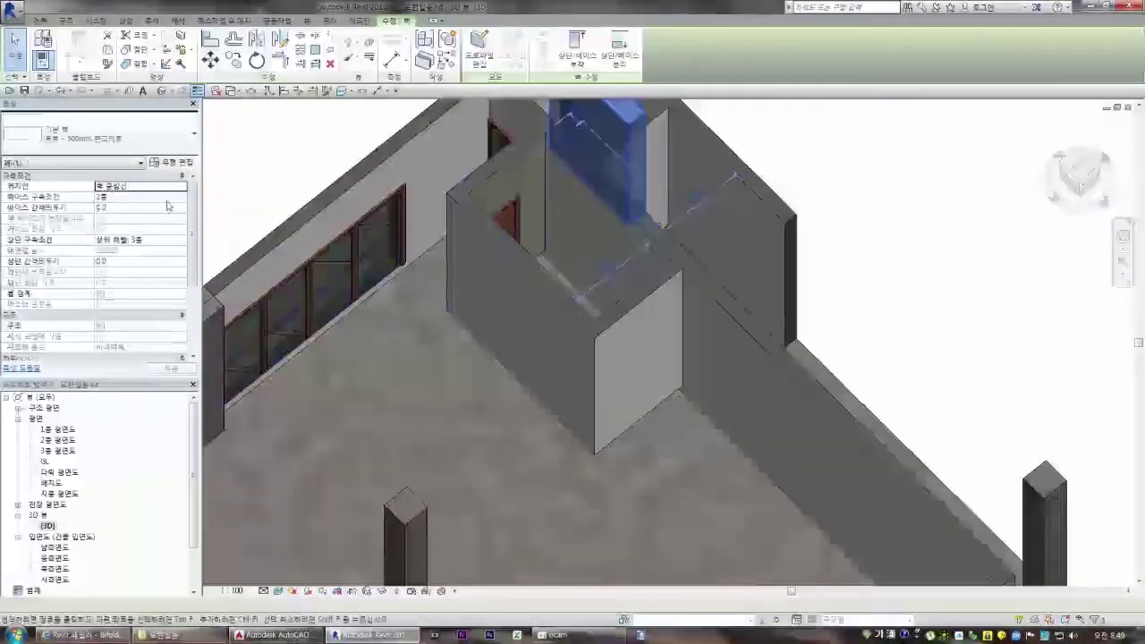
pyautogui.click(182, 198)
pyautogui.click(148, 218)
pyautogui.click(630, 357)
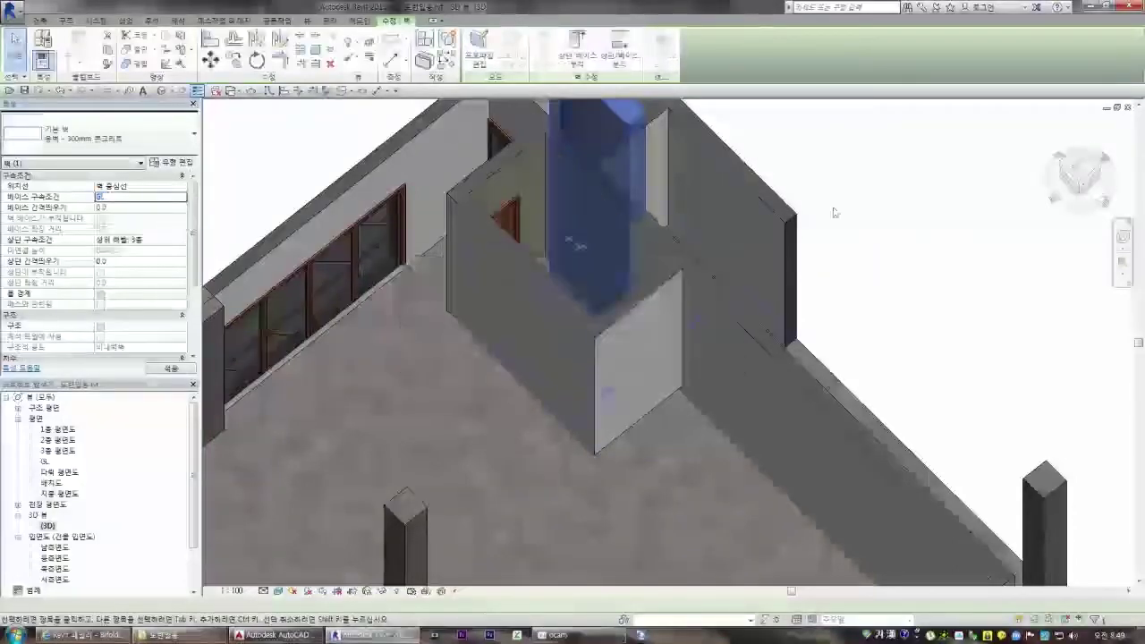
pyautogui.press('Escape')
# - Open the 1층 평면도 floor plan at the restroom beside the stairs
pyautogui.scroll(2, 666, 264)
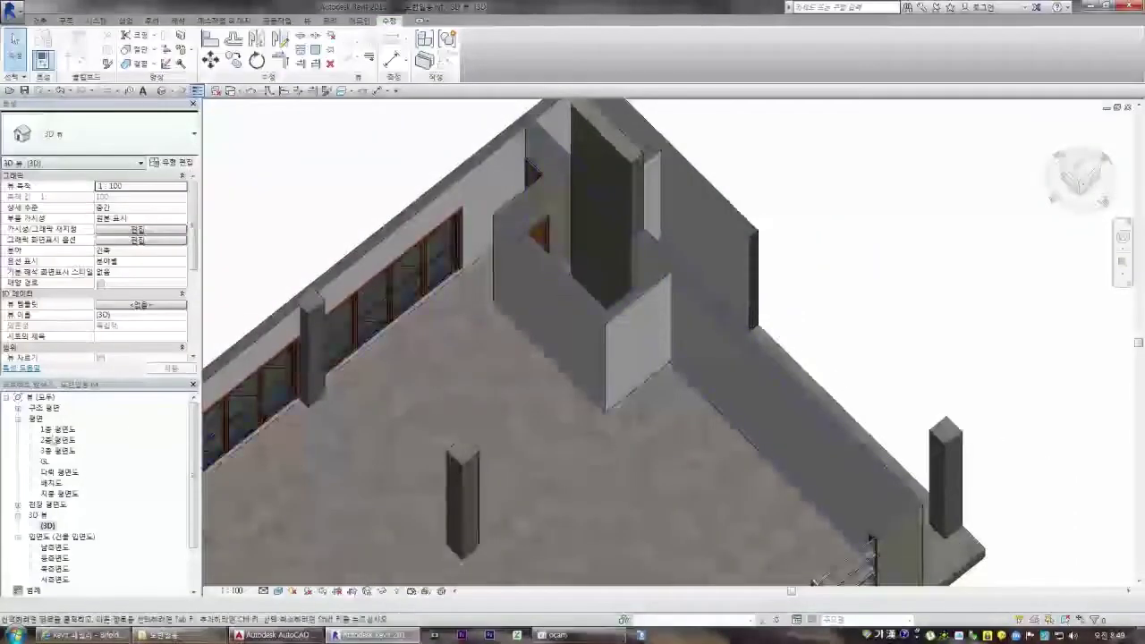
pyautogui.doubleClick(58, 430)
pyautogui.scroll(5, 498, 379)
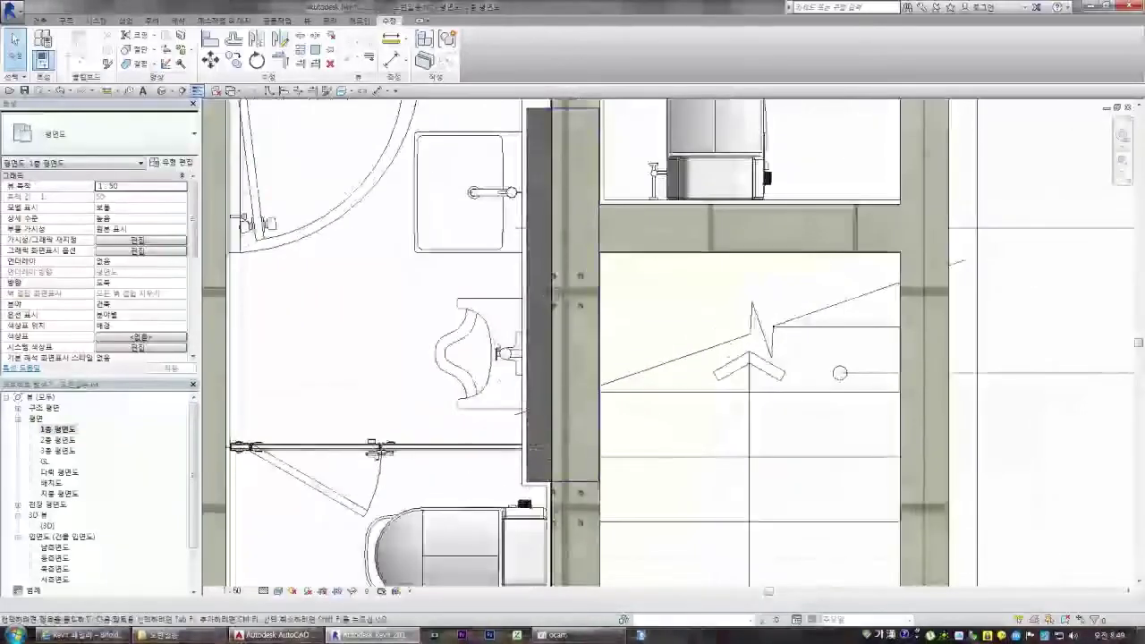
pyautogui.scroll(-3, 501, 344)
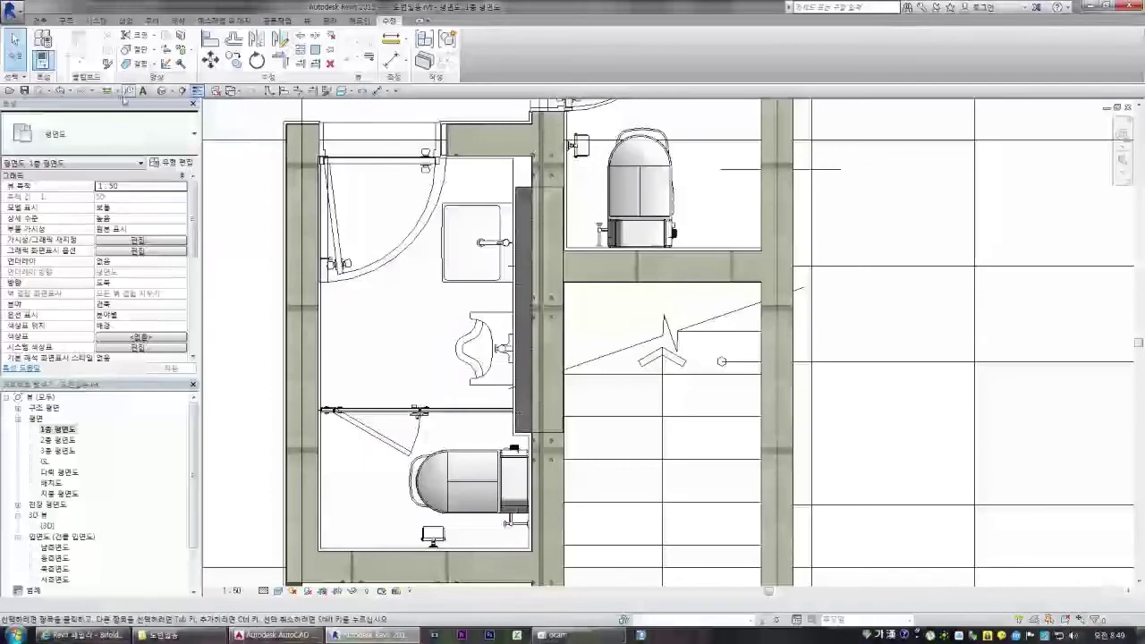
# - Place an M_소변기 urinal component of type 표준 over the drawn urinal on the restroom wall
pyautogui.click(41, 20)
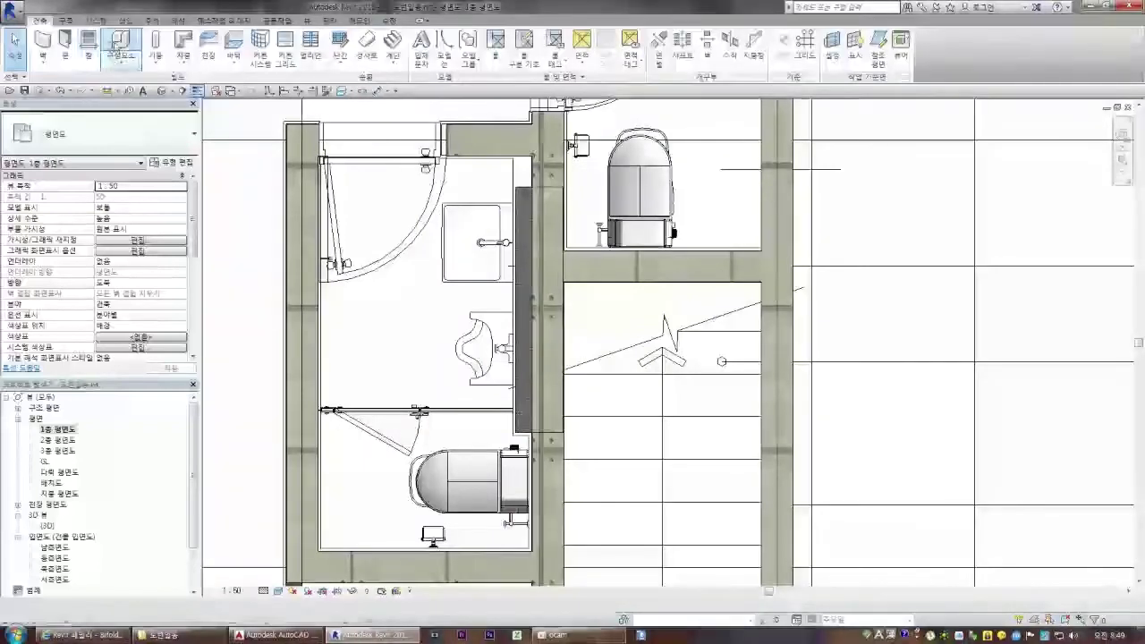
pyautogui.click(121, 46)
pyautogui.click(148, 145)
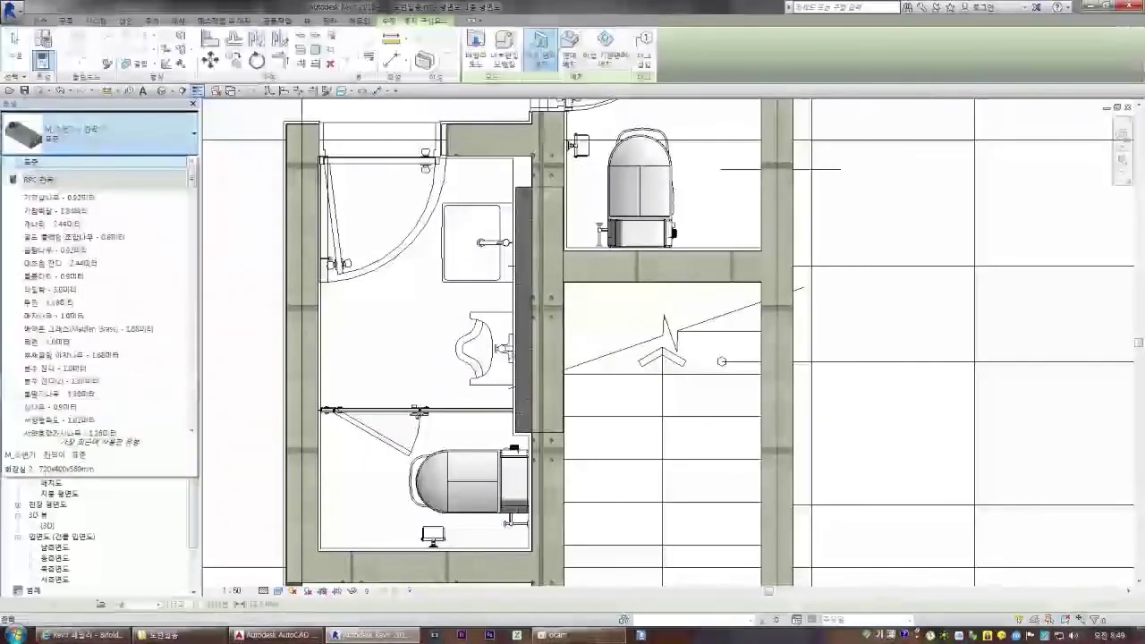
pyautogui.click(149, 145)
pyautogui.click(514, 349)
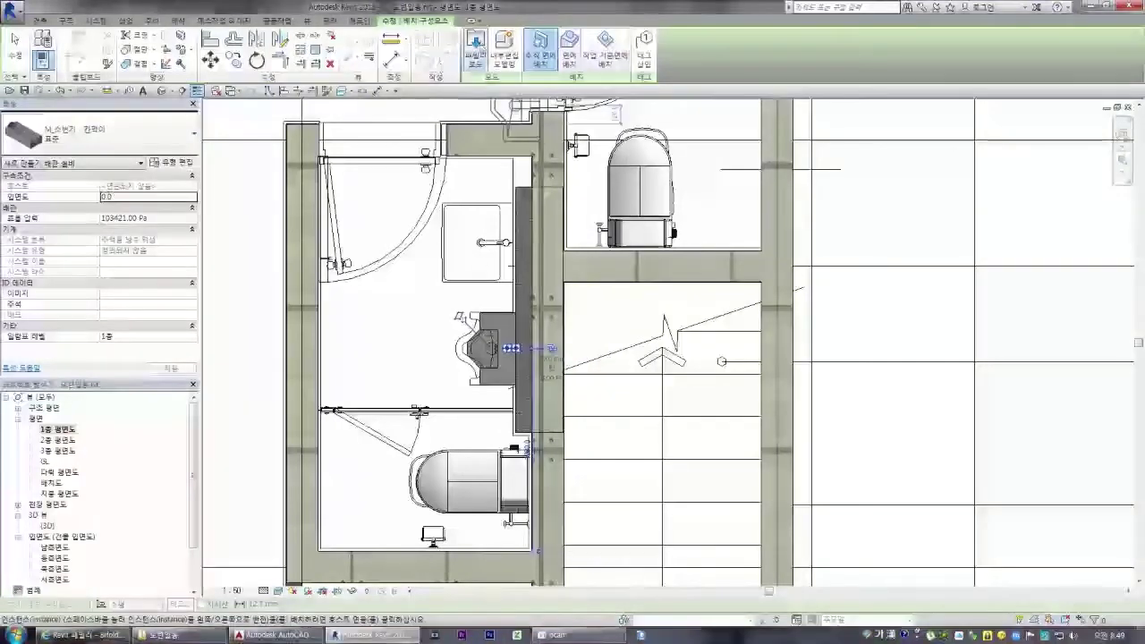
# - Examine the sink families in the architectural plumbing library's 싱크대 folder for a suitable washbasin
pyautogui.click(475, 49)
pyautogui.doubleClick(970, 122)
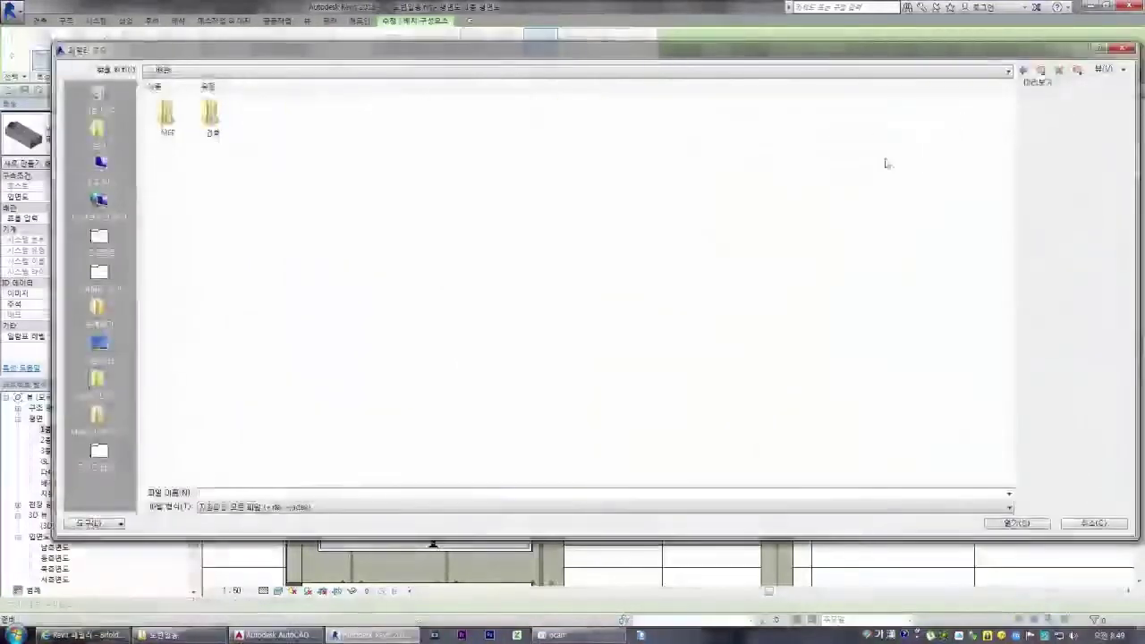
pyautogui.doubleClick(211, 115)
pyautogui.doubleClick(168, 117)
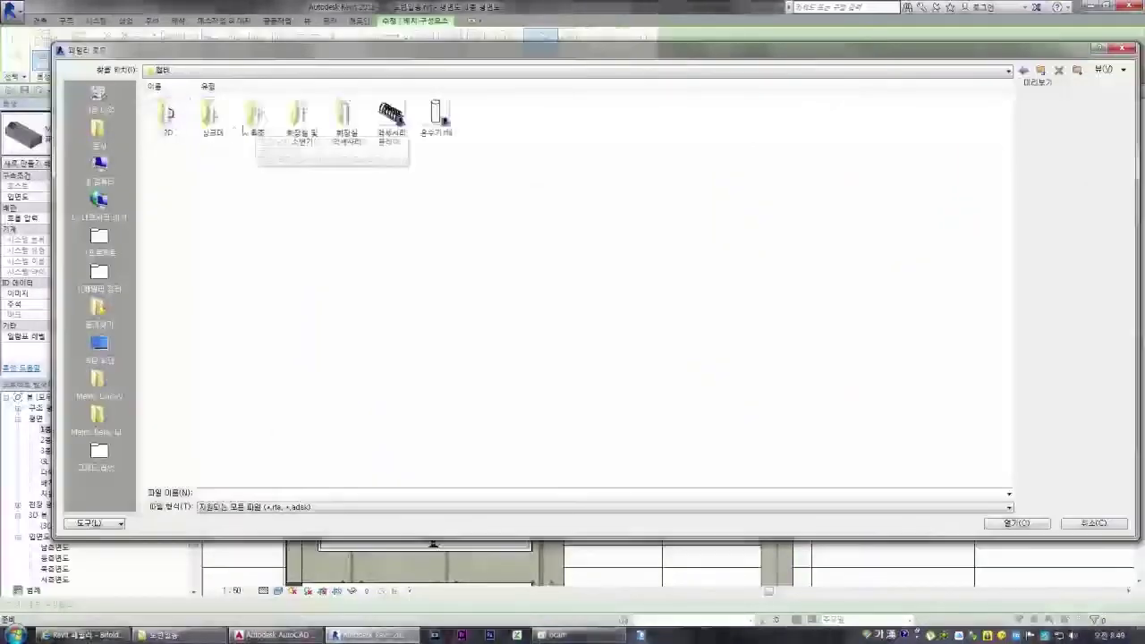
pyautogui.click(170, 116)
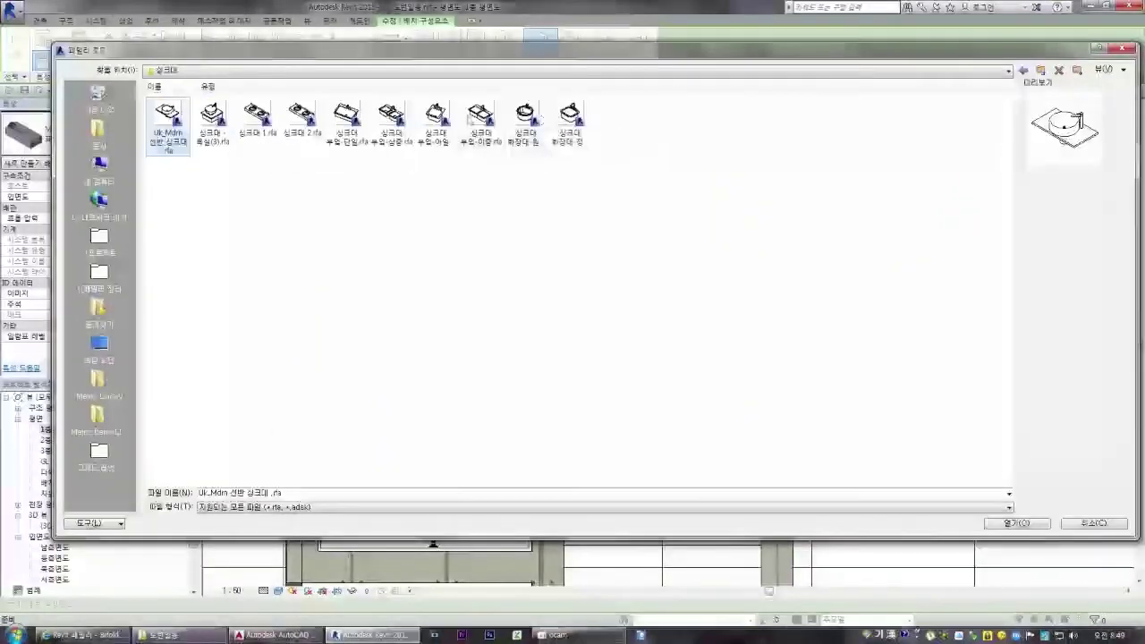
pyautogui.click(436, 116)
pyautogui.click(404, 121)
pyautogui.click(466, 126)
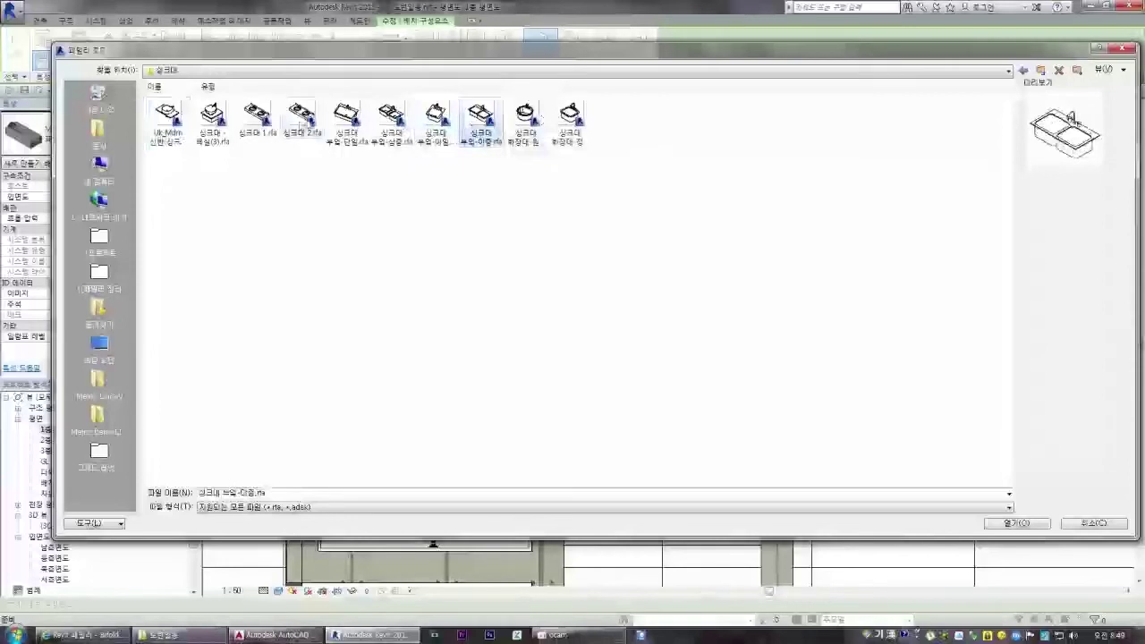
pyautogui.click(257, 117)
pyautogui.click(168, 118)
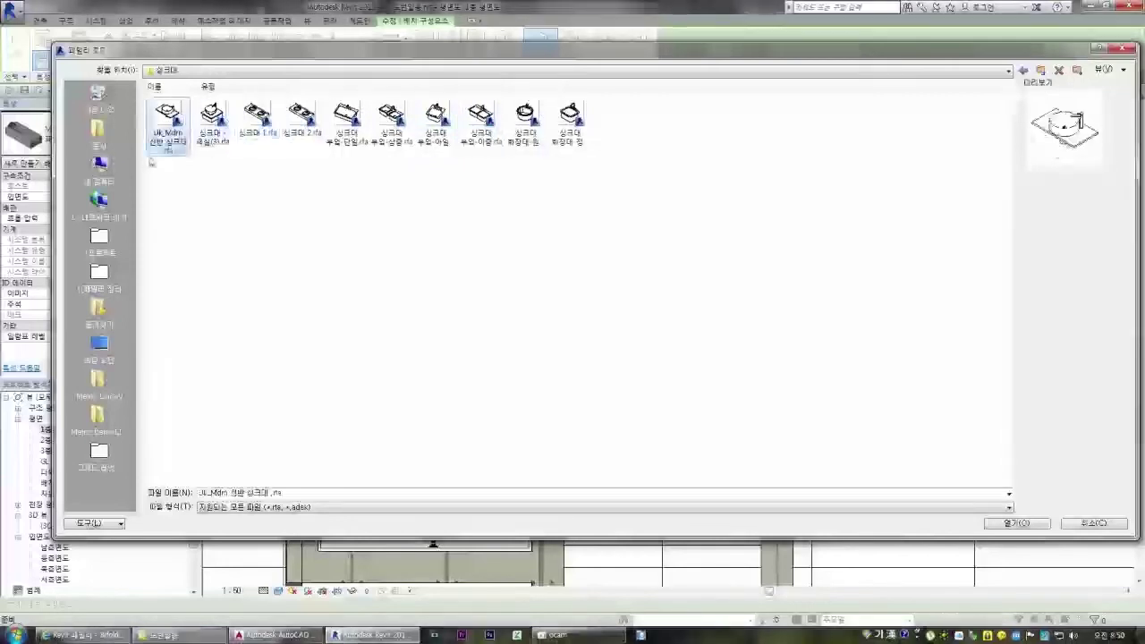
# - Load the washbasin family M_세면기 - 직사각형.rfa from the MEP plumbing library's 세면기 folder
pyautogui.press('BackSpace')
pyautogui.press('BackSpace')
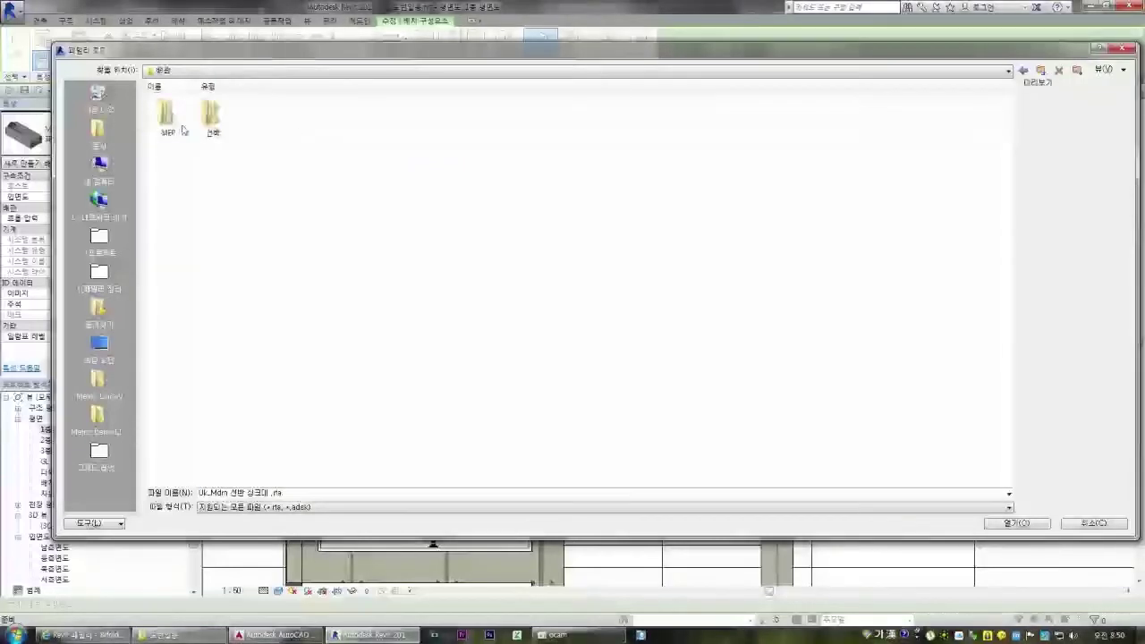
pyautogui.doubleClick(166, 115)
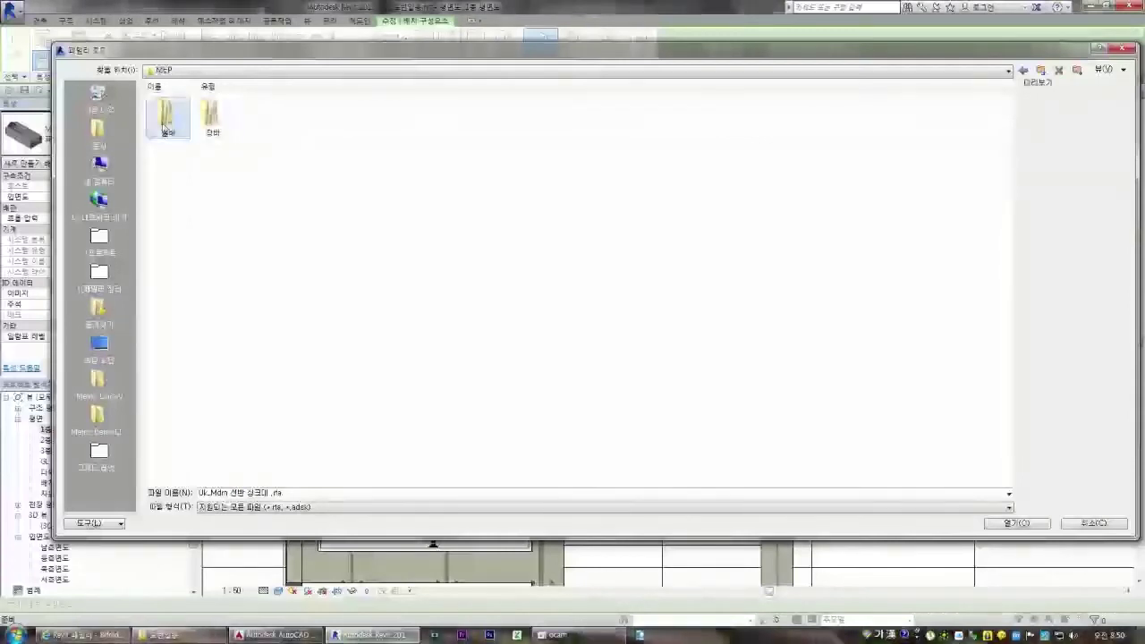
pyautogui.doubleClick(399, 136)
pyautogui.click(222, 121)
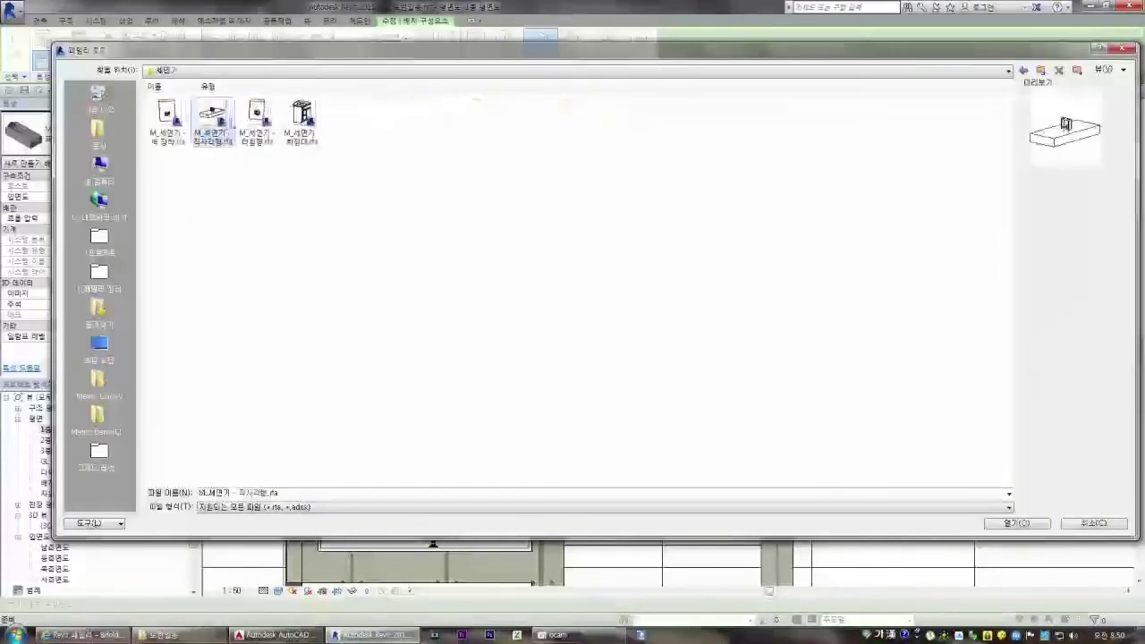
pyautogui.click(297, 121)
pyautogui.click(169, 122)
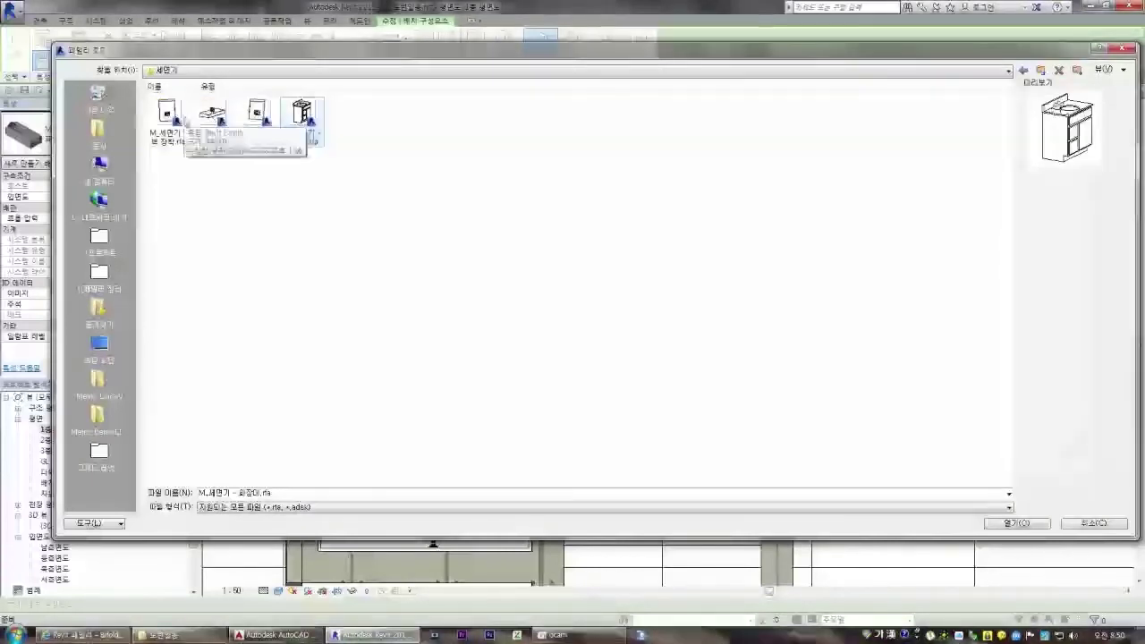
pyautogui.doubleClick(214, 121)
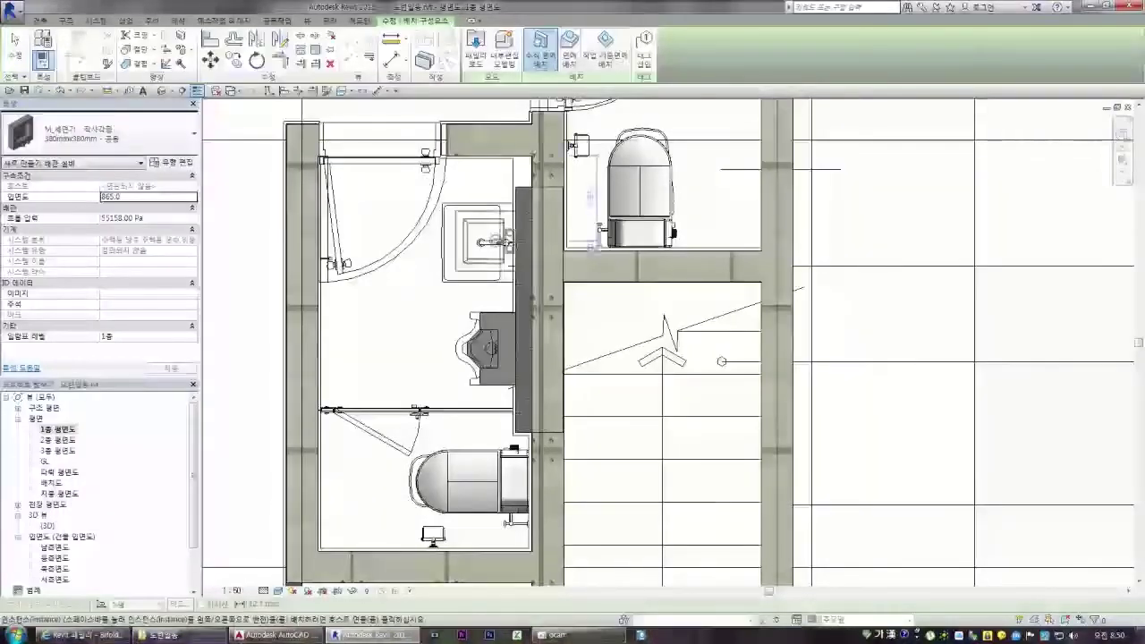
# - Load the wall-mounted washbasin family M_세면기 - 벽 장착 from the MEP plumbing library's 세면기 folder
pyautogui.click(476, 50)
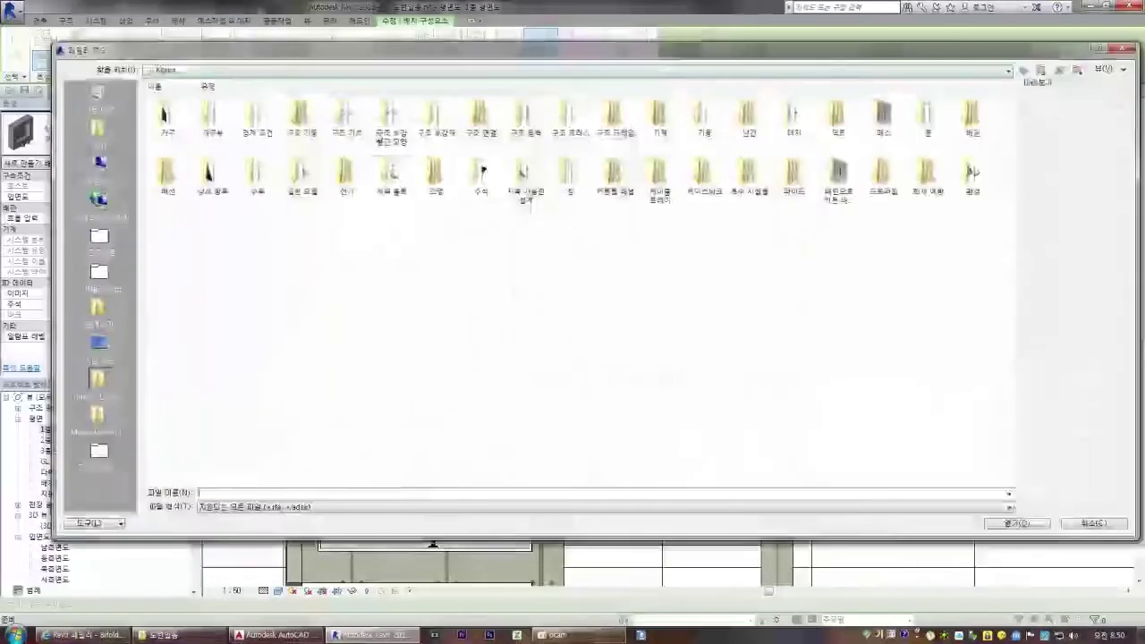
pyautogui.doubleClick(930, 131)
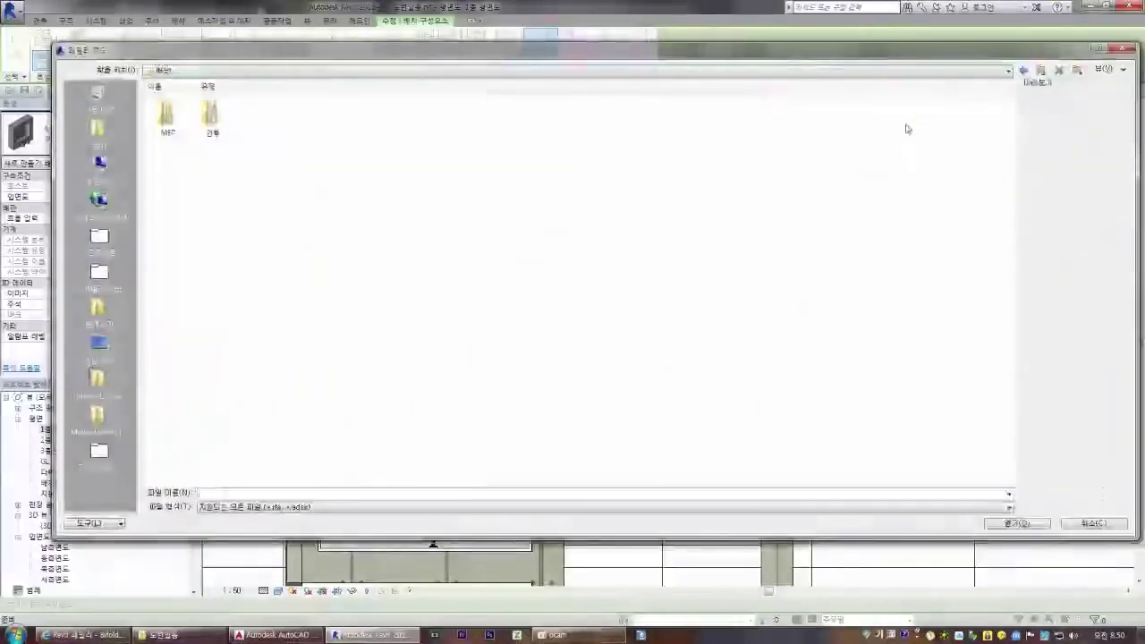
pyautogui.doubleClick(165, 119)
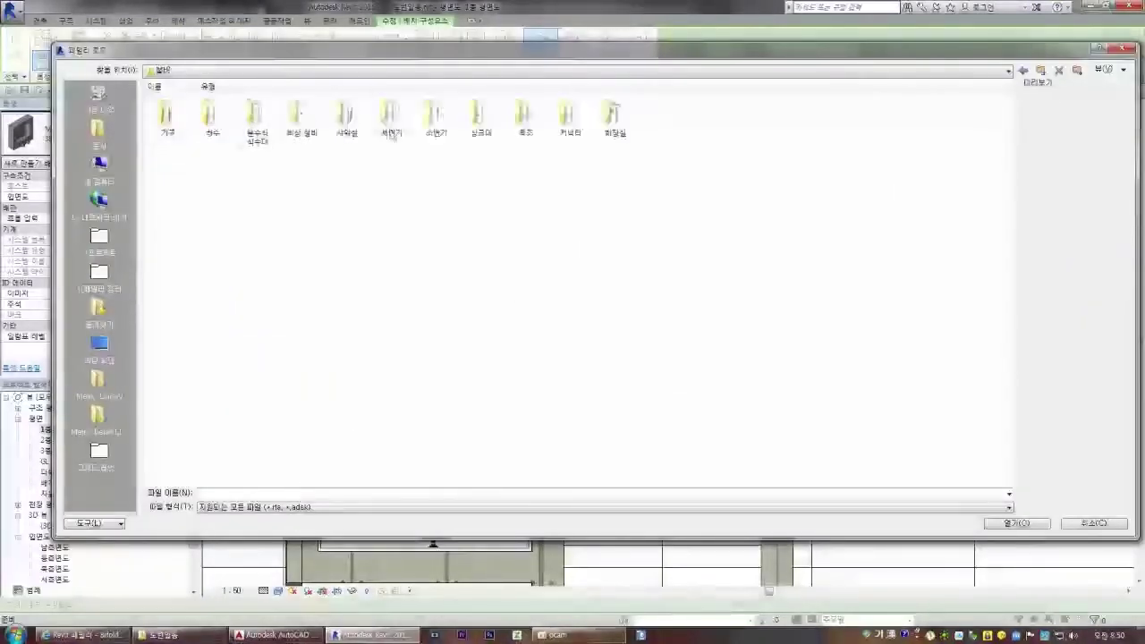
pyautogui.doubleClick(391, 119)
pyautogui.doubleClick(158, 114)
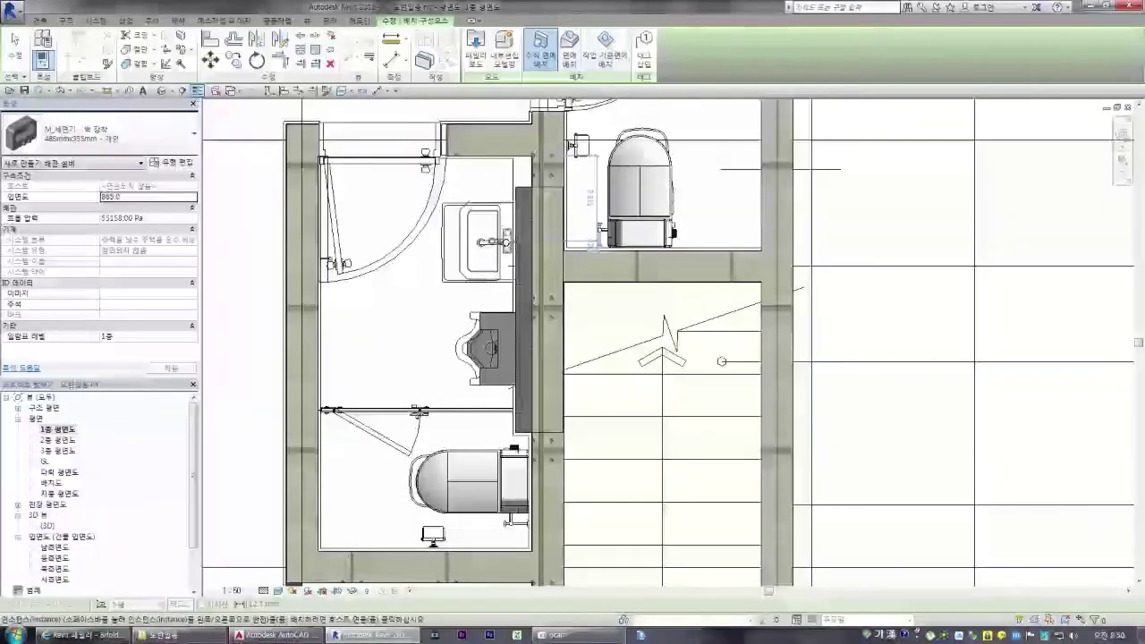
# - Place an M_세면기 - 벽 장착 washbasin over the drawn basin on the wall of each of the two restrooms
pyautogui.scroll(-3, 506, 243)
pyautogui.scroll(6, 528, 252)
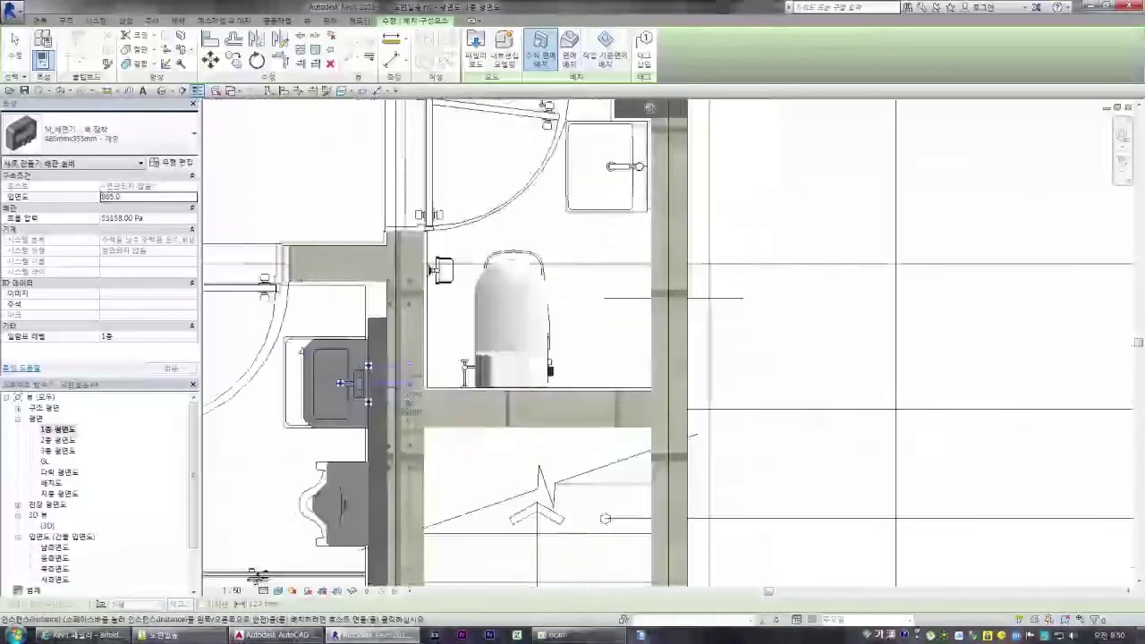
pyautogui.click(656, 243)
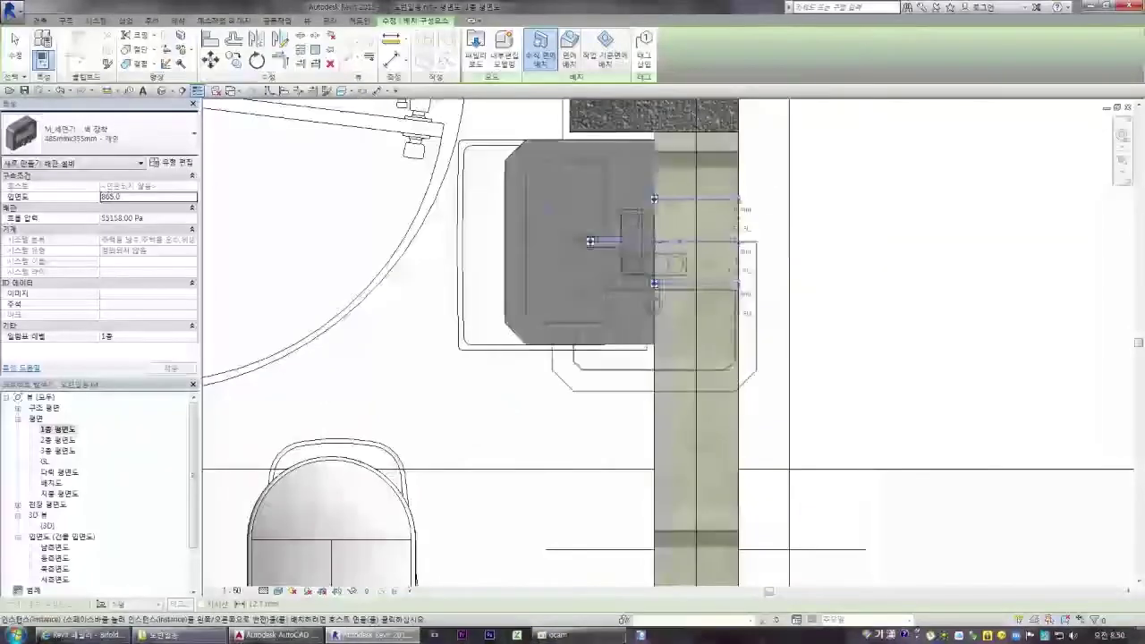
pyautogui.scroll(-2, 598, 236)
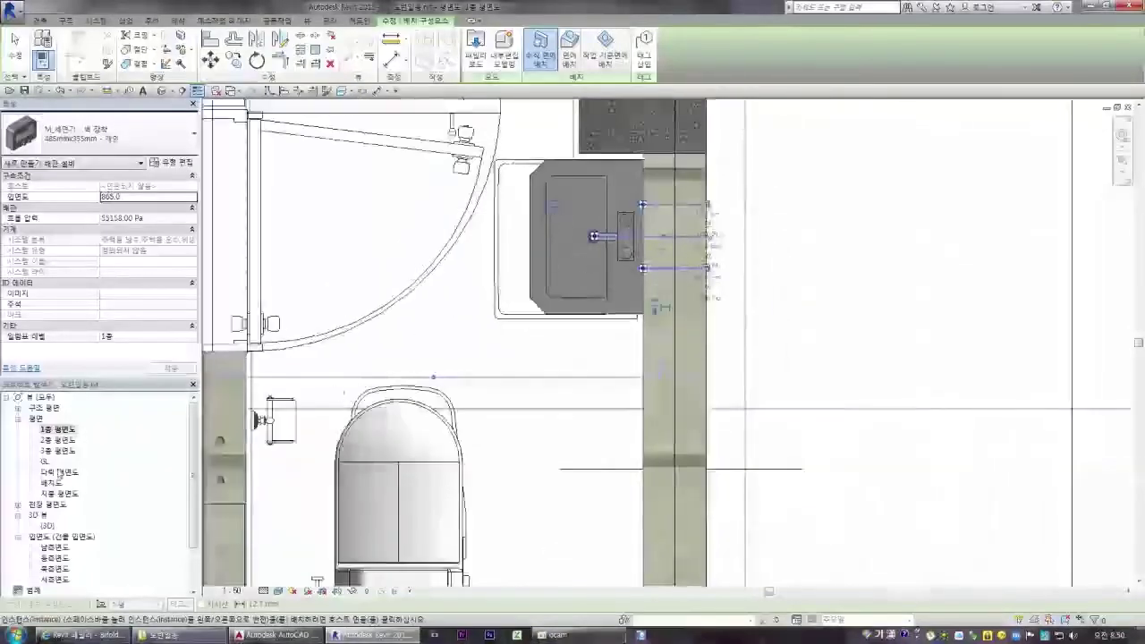
# - Examine the placed washbasins, urinal and toilets of both restrooms in the 3D view, from the side and from above
pyautogui.doubleClick(48, 526)
pyautogui.scroll(5, 597, 241)
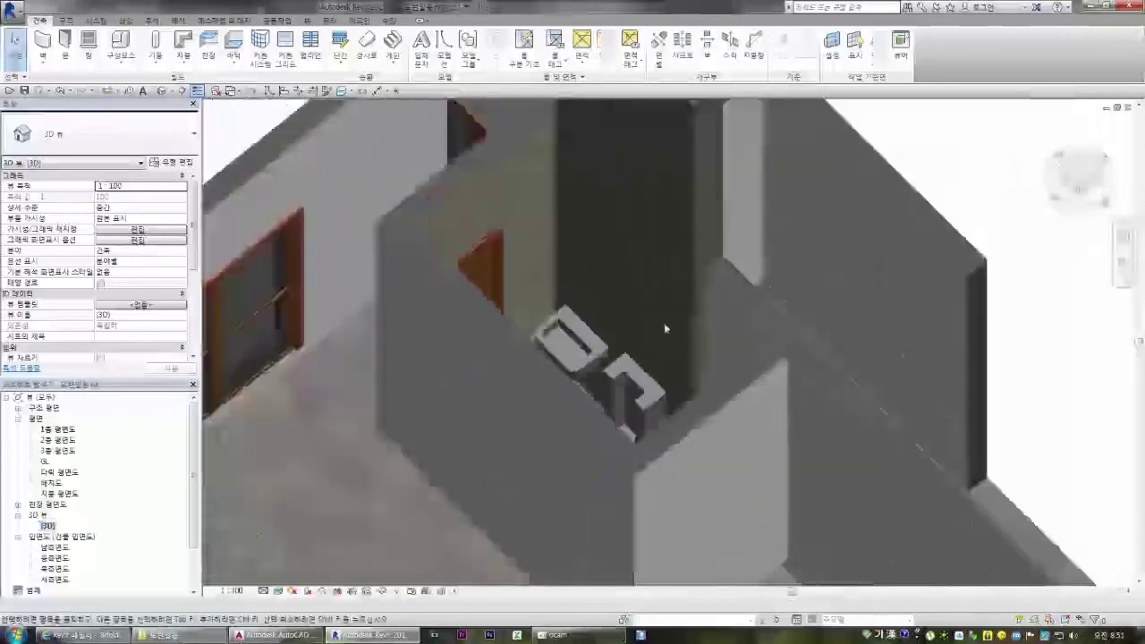
pyautogui.scroll(-2, 664, 328)
pyautogui.click(635, 388)
pyautogui.press('Escape')
pyautogui.click(653, 510)
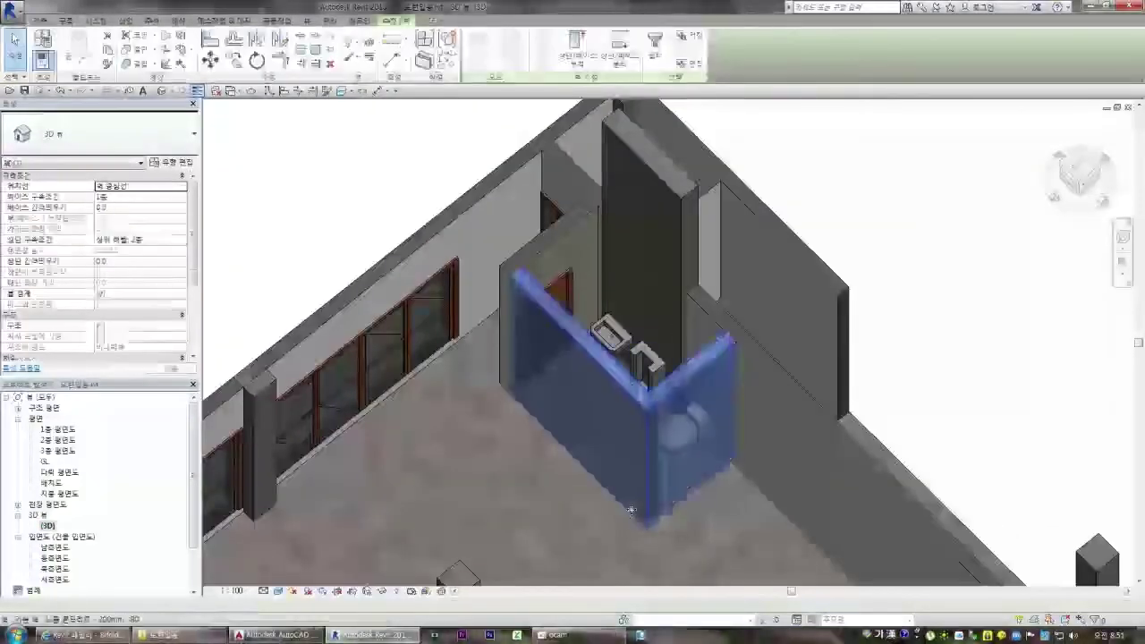
pyautogui.moveTo(1064, 167); pyautogui.dragTo(1039, 192)
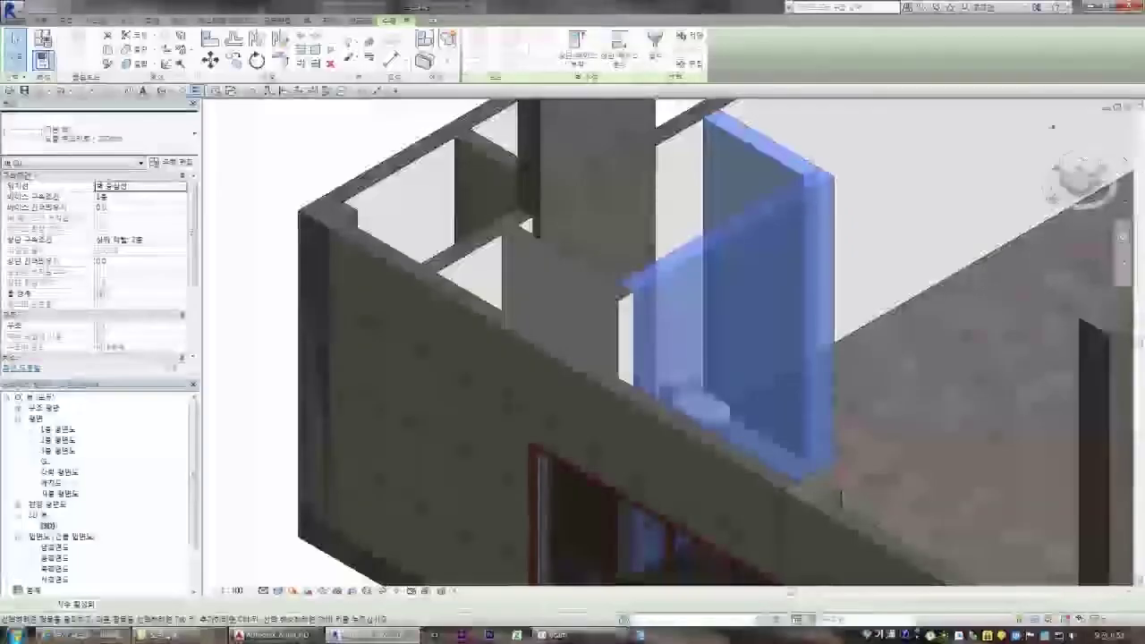
pyautogui.click(1077, 174)
pyautogui.moveTo(1076, 208); pyautogui.dragTo(1073, 192)
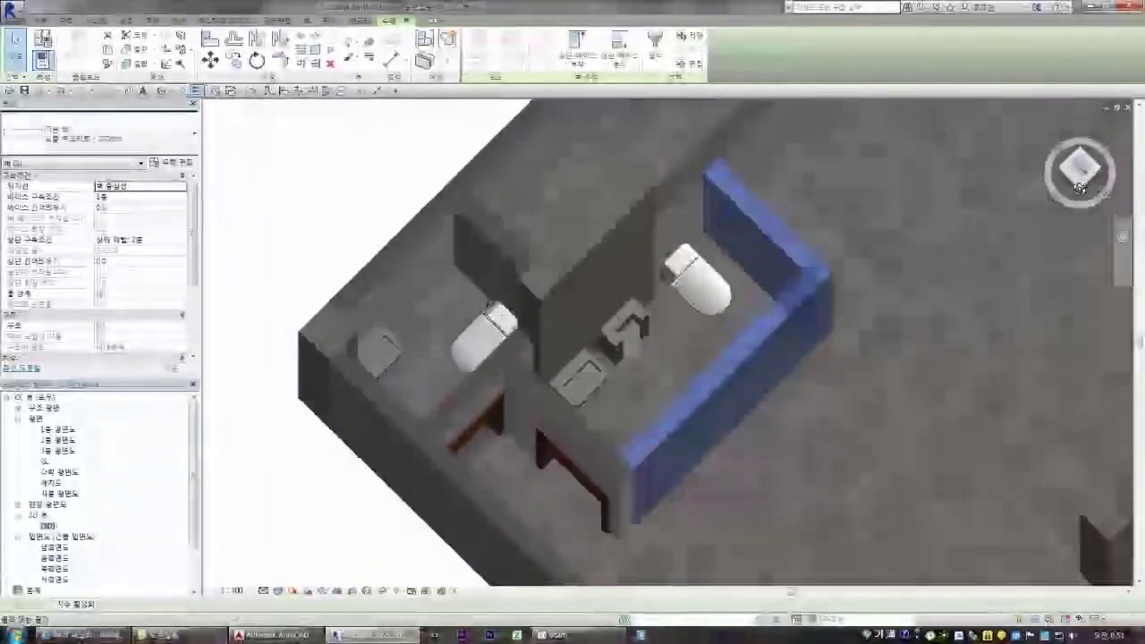
pyautogui.click(793, 383)
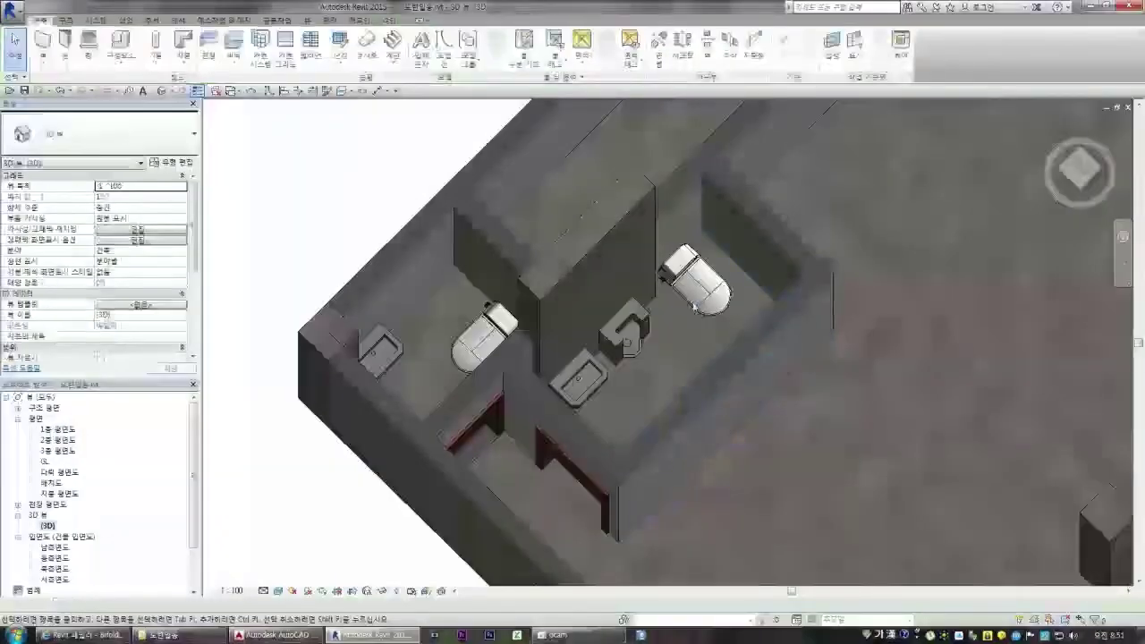
# - Review the furnished restrooms in the 1층 평면도 floor plan and the whole first floor in the 3D view
pyautogui.doubleClick(57, 429)
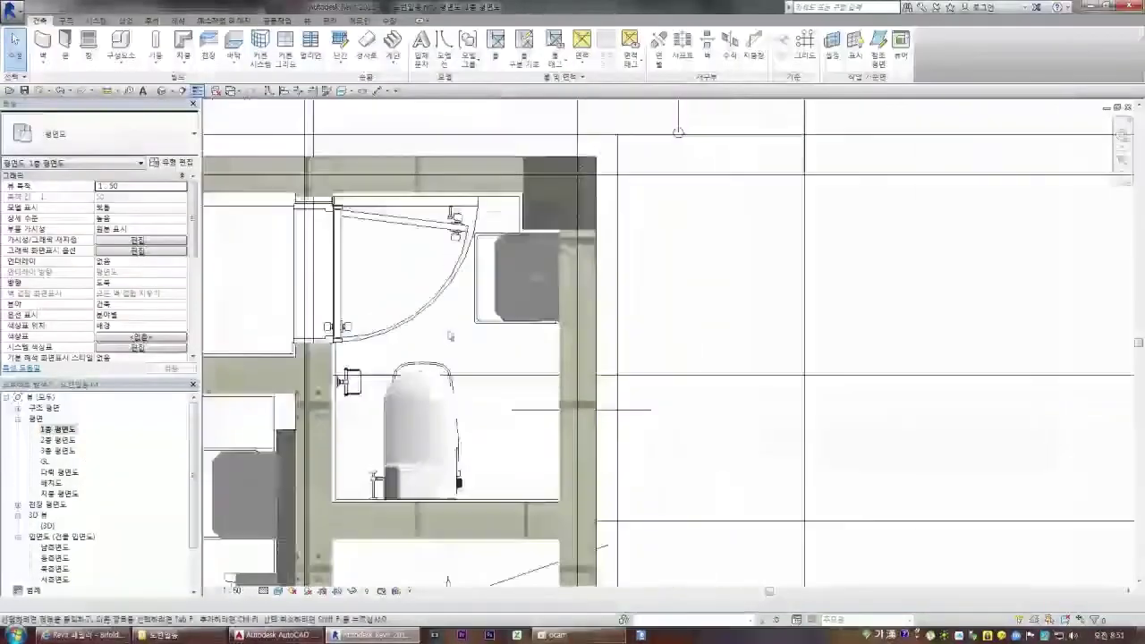
pyautogui.scroll(1, 356, 460)
pyautogui.scroll(-2, 436, 433)
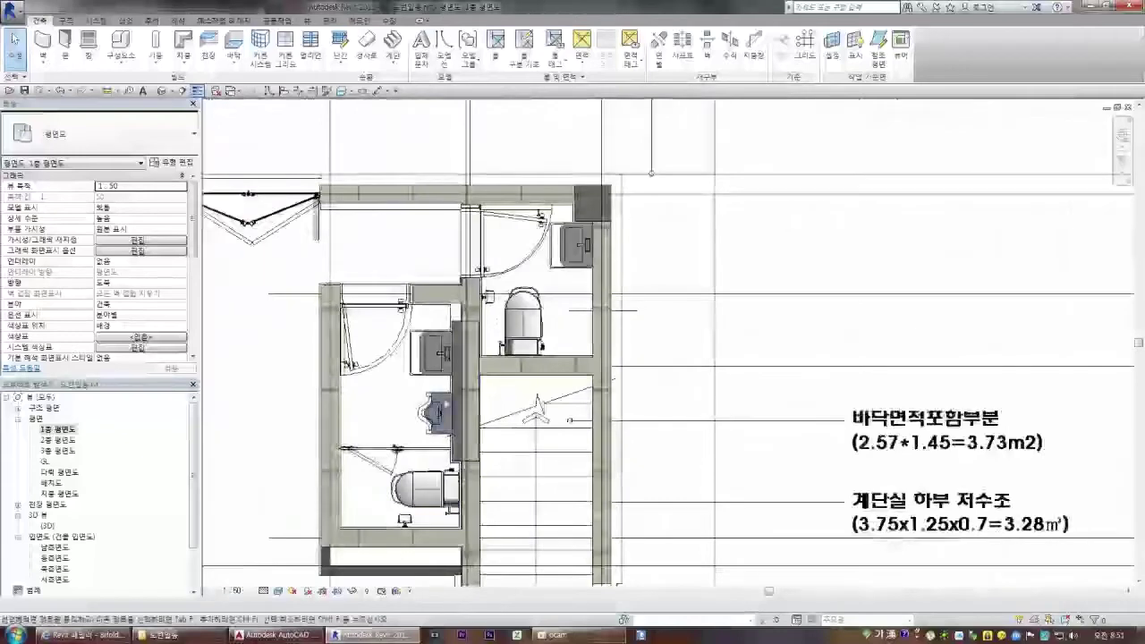
pyautogui.scroll(-4, 626, 309)
pyautogui.doubleClick(47, 526)
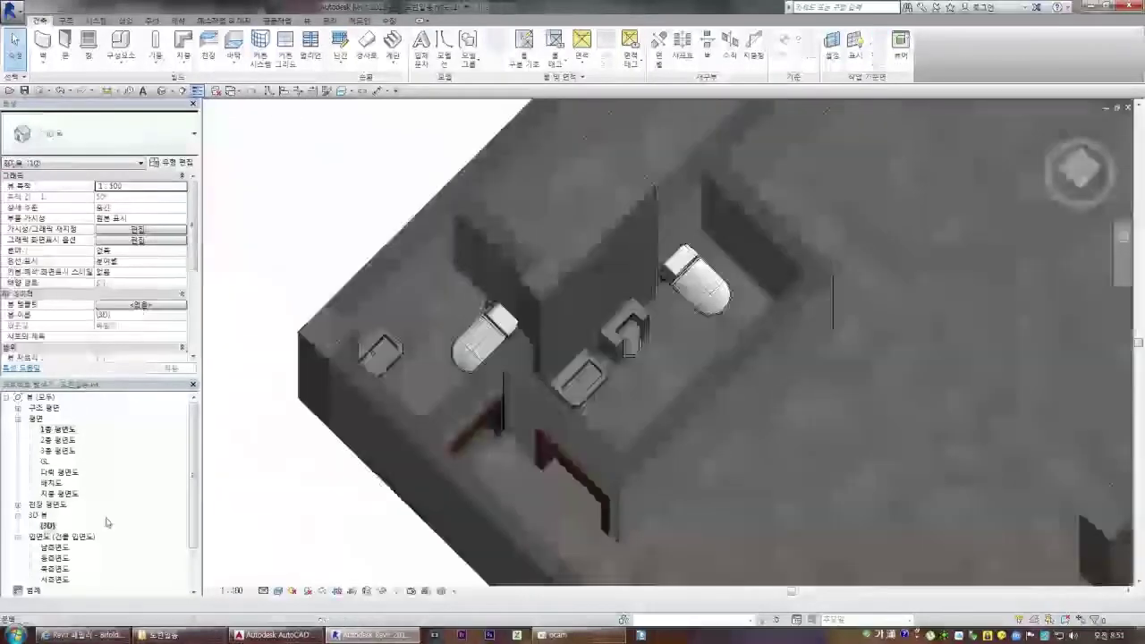
pyautogui.scroll(-5, 417, 534)
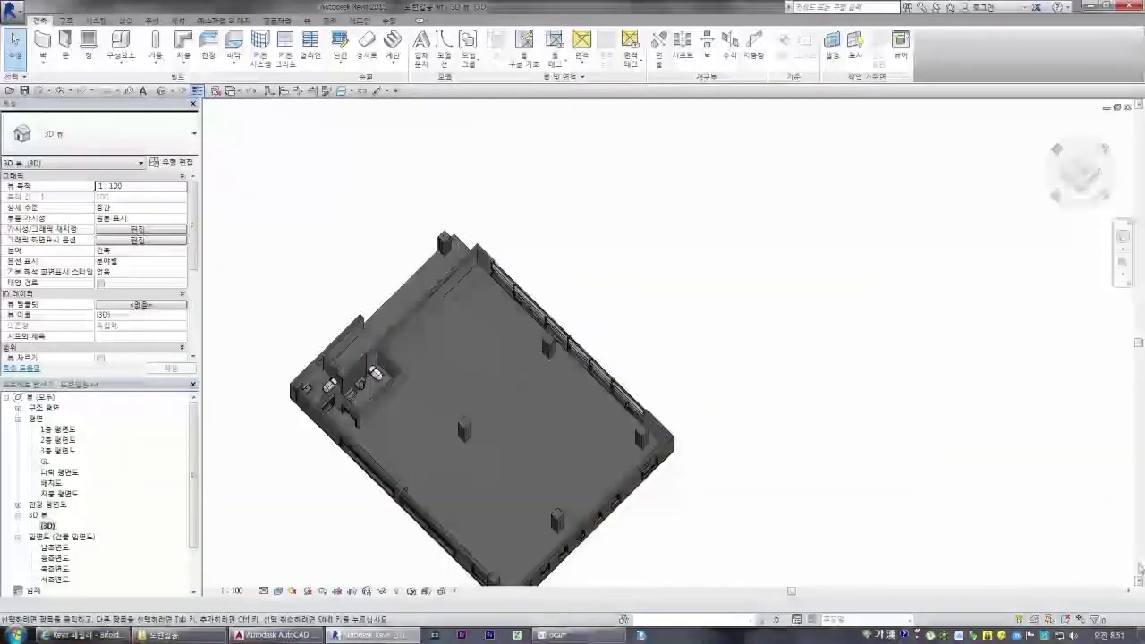
pyautogui.click(1061, 200)
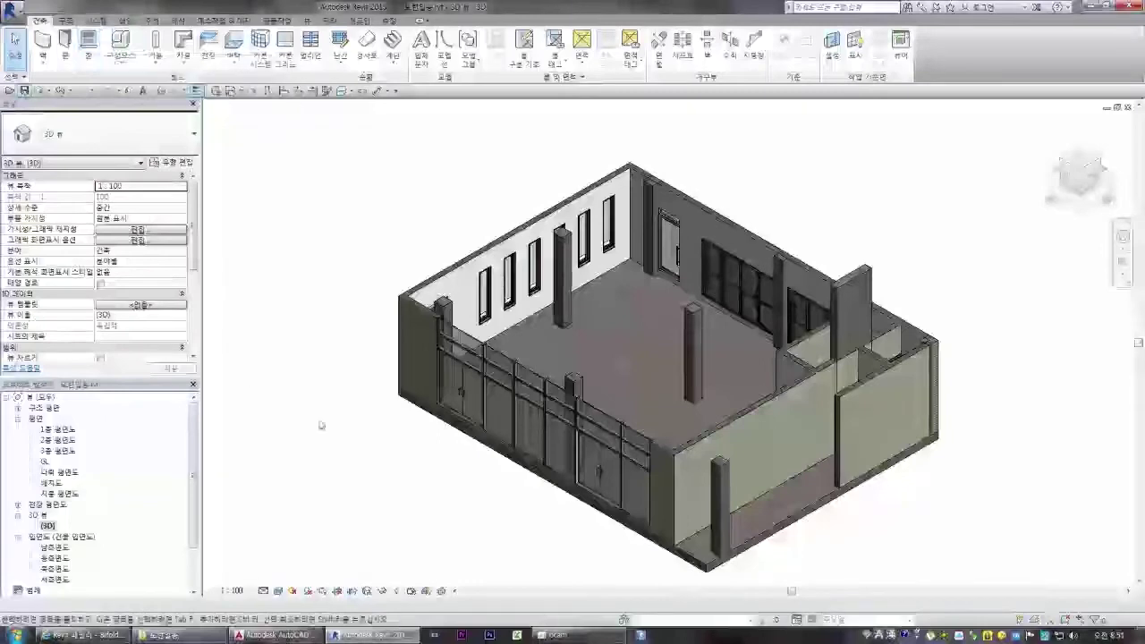
pyautogui.click(559, 635)
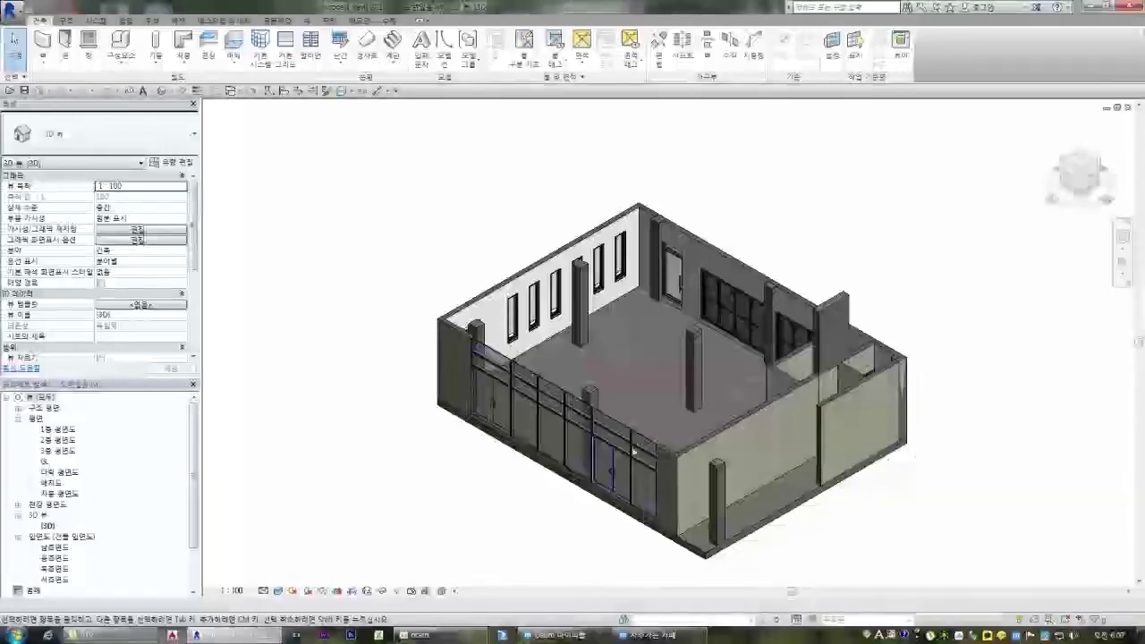
# - Duplicate the restroom partition's 200 mm exposed-concrete wall type as 화장실 타일 벽 - 200mm (외부 흰색 페인트)
pyautogui.scroll(5, 813, 361)
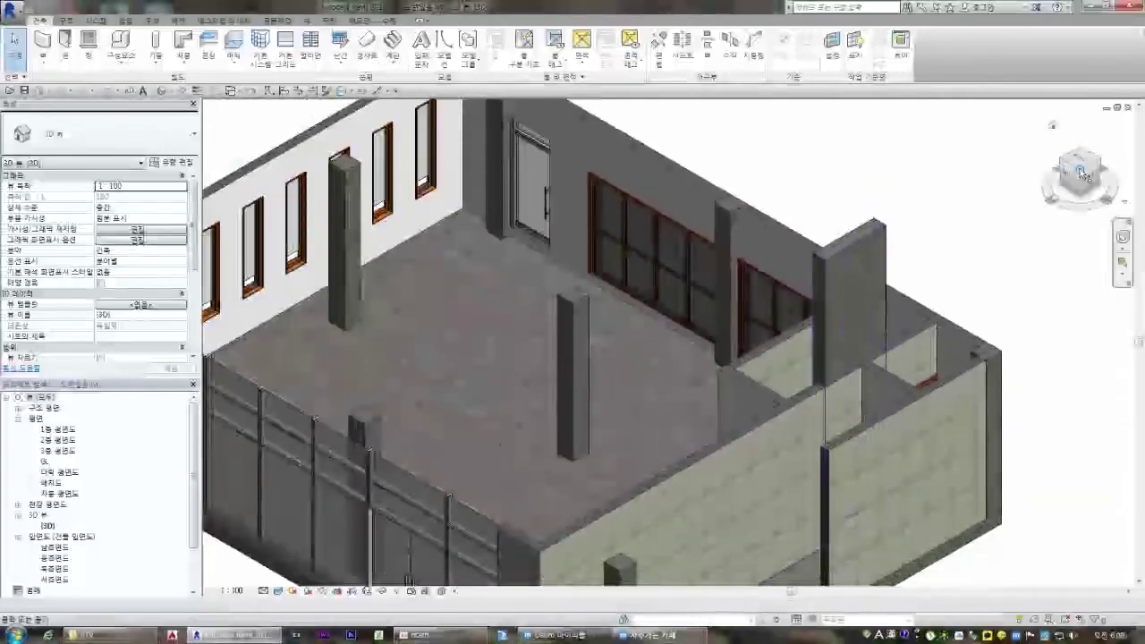
pyautogui.click(1071, 172)
pyautogui.moveTo(1080, 173); pyautogui.dragTo(1049, 174)
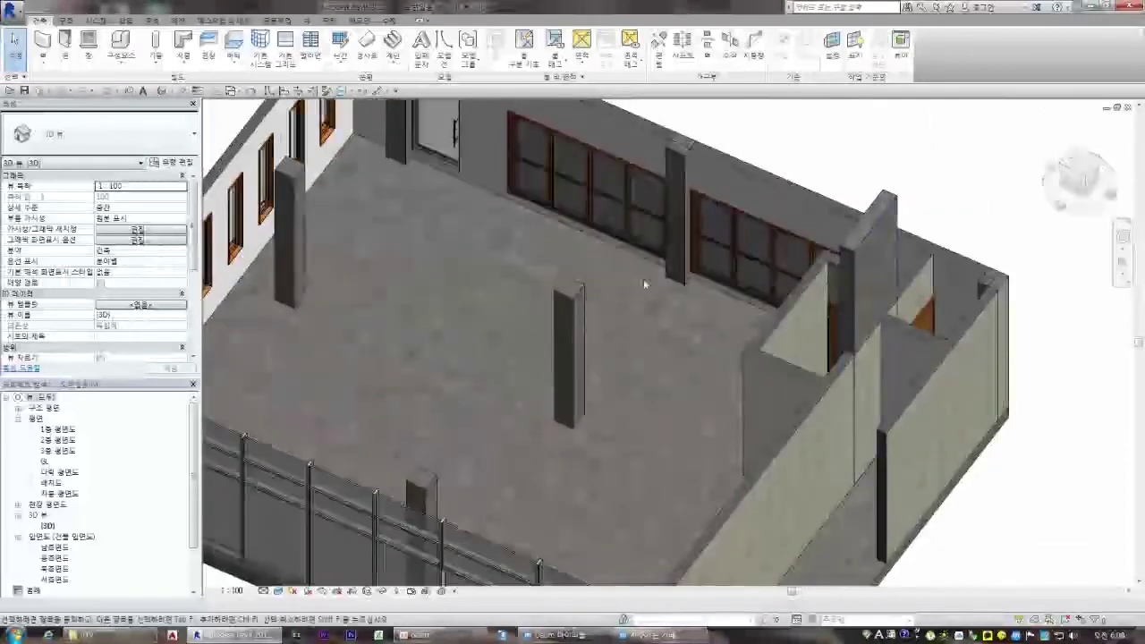
pyautogui.click(771, 335)
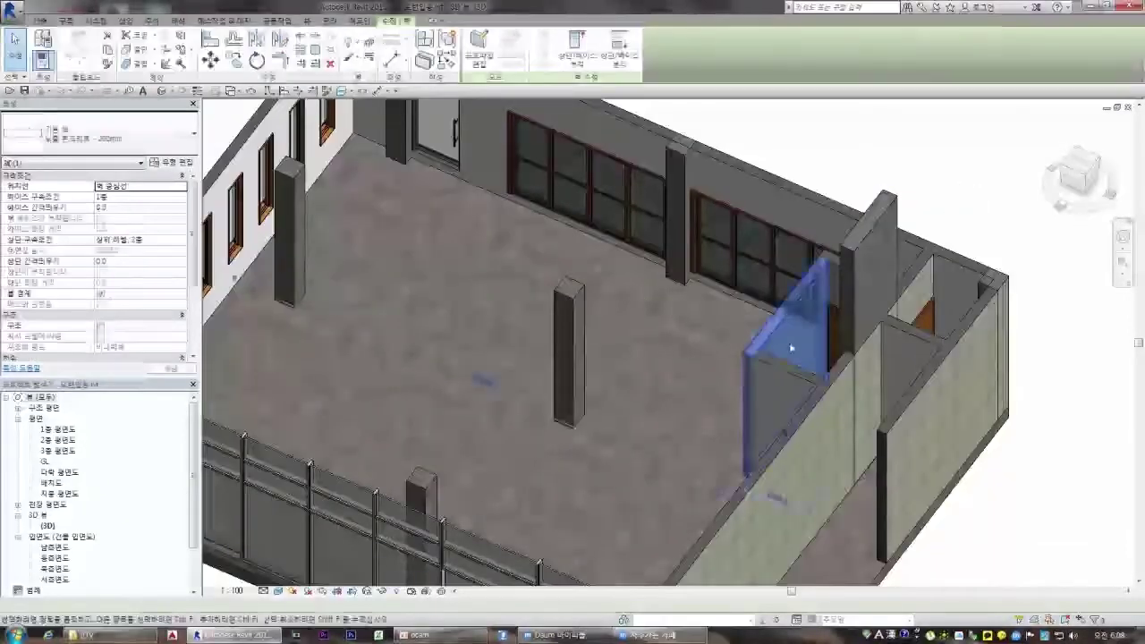
pyautogui.click(175, 163)
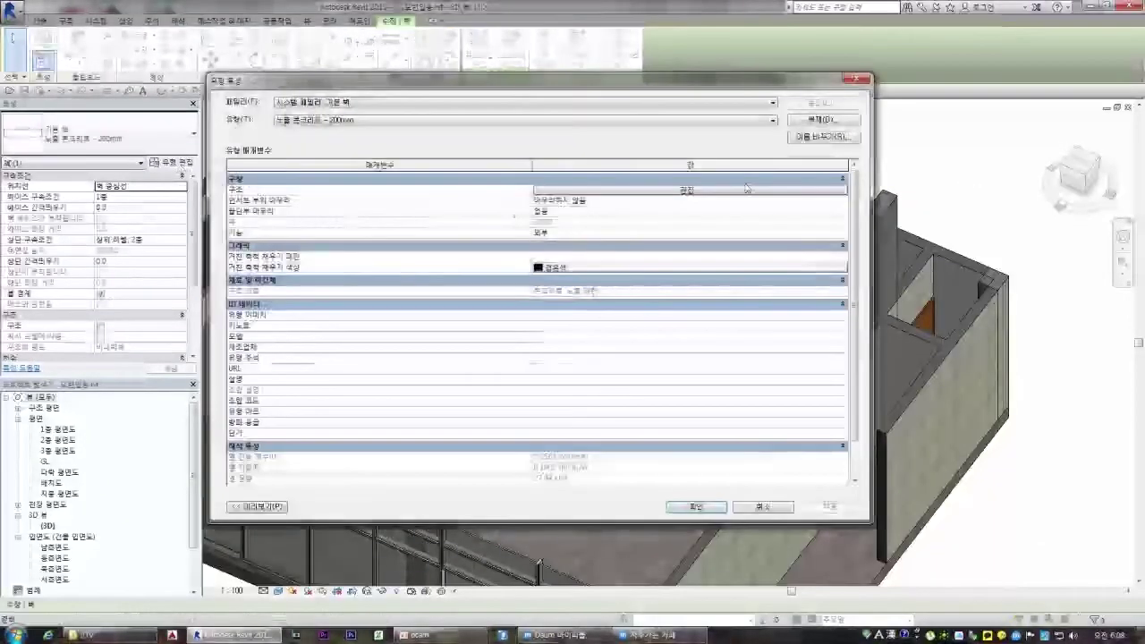
pyautogui.click(821, 120)
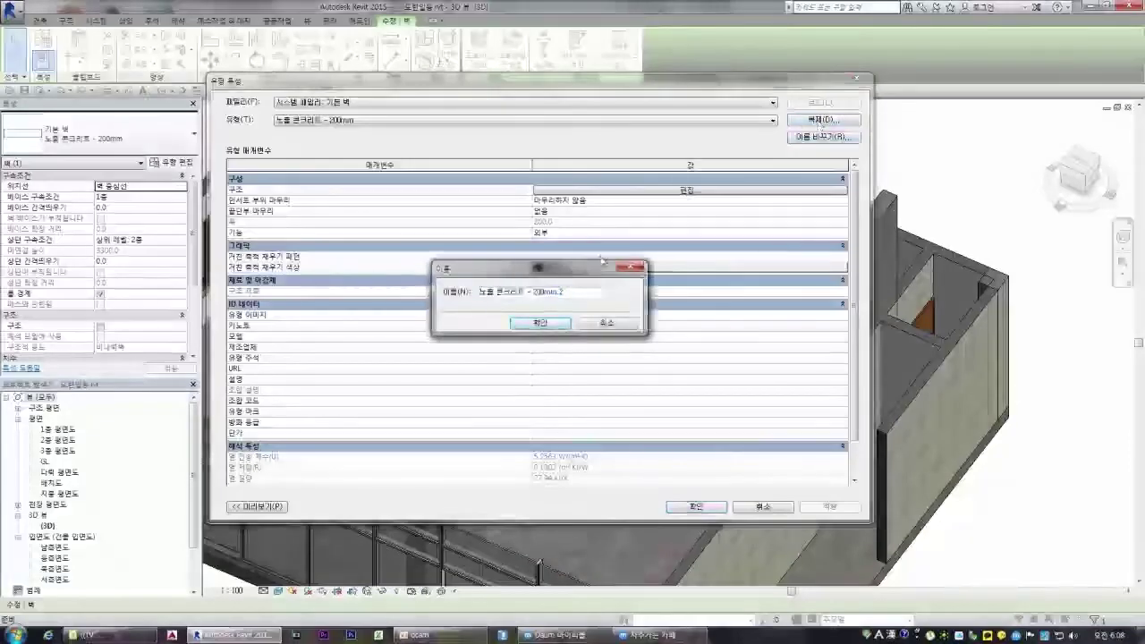
pyautogui.press('Home')
pyautogui.write('ghk')
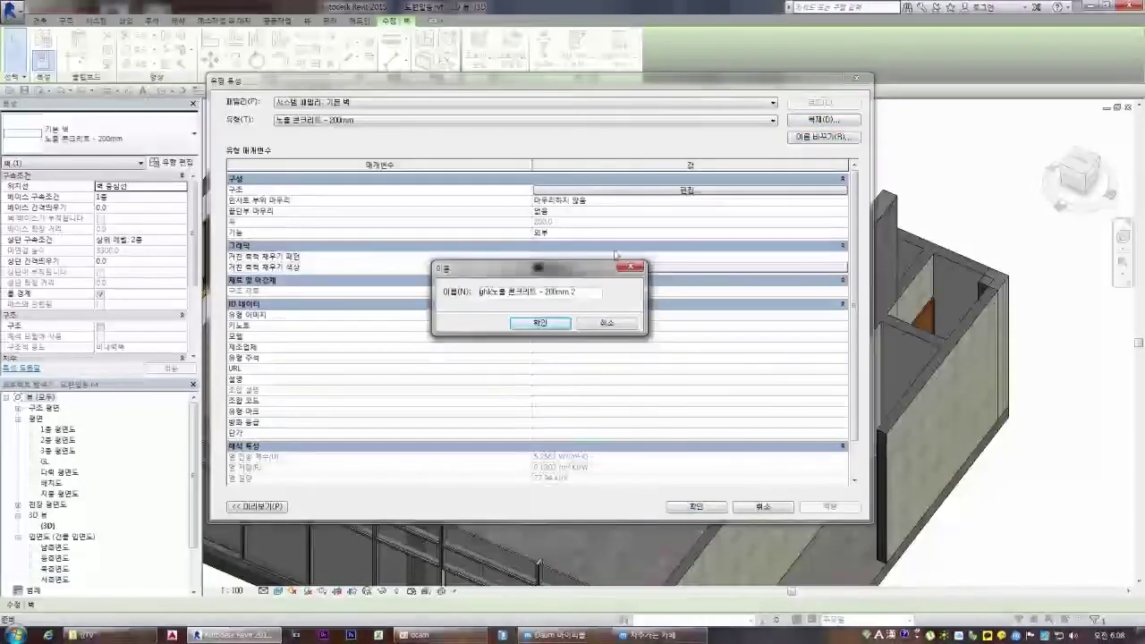
pyautogui.write('화장실')
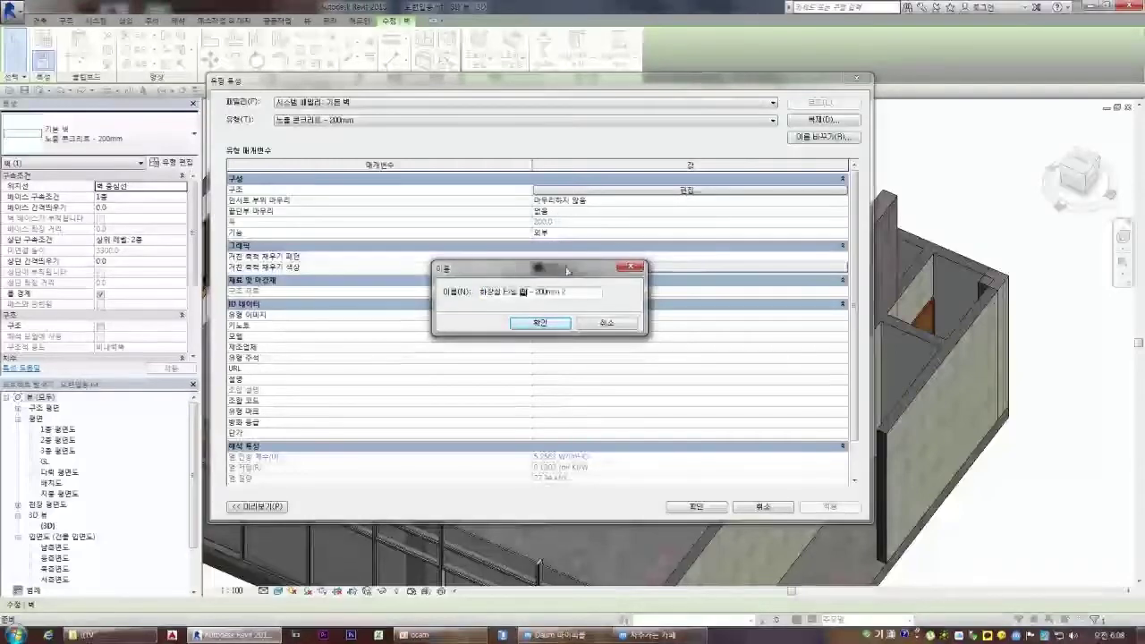
pyautogui.moveTo(560, 292); pyautogui.dragTo(596, 292)
pyautogui.press('BackSpace')
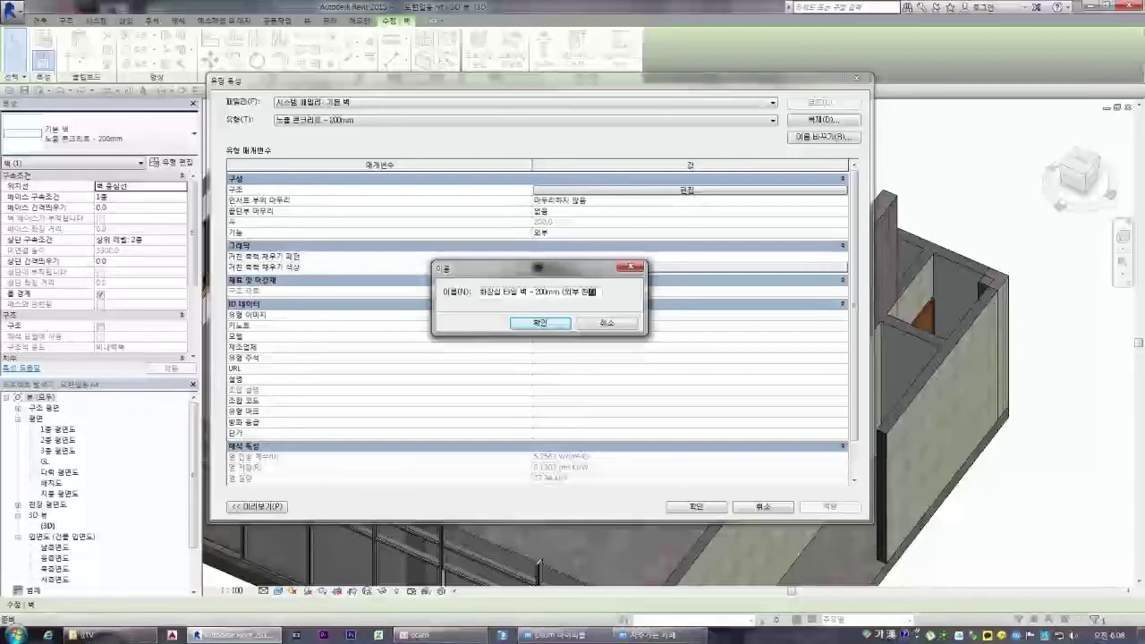
pyautogui.write('(외부 흰색 페인트)')
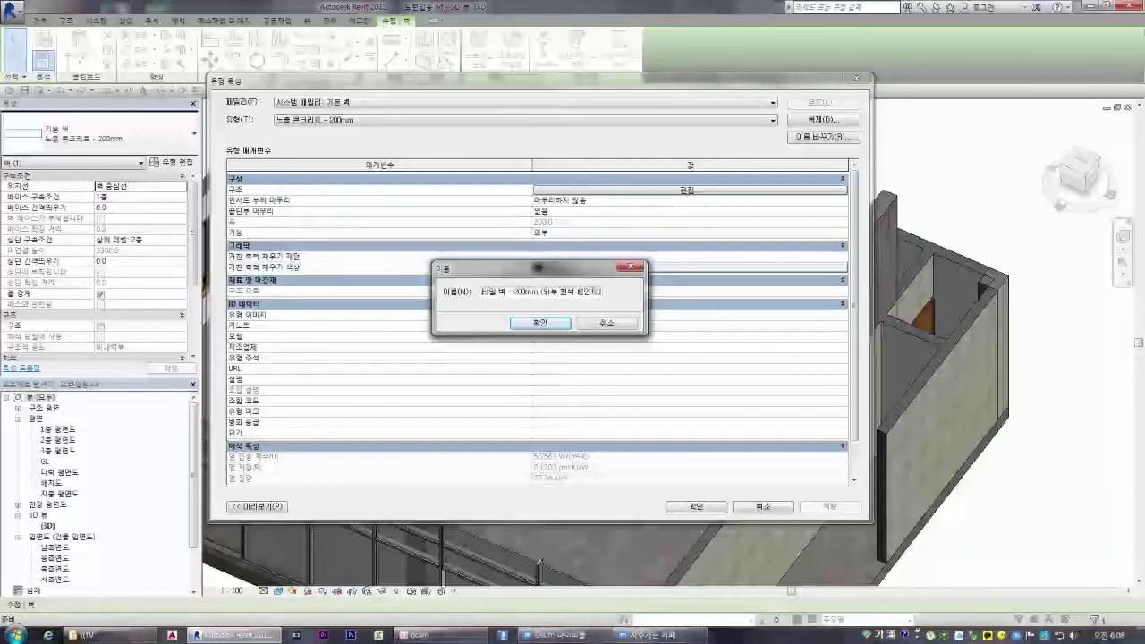
pyautogui.click(559, 321)
# - Insert a layer above the concrete layer in the new wall type's structure and set its function to 마감재 1 [4]
pyautogui.click(626, 190)
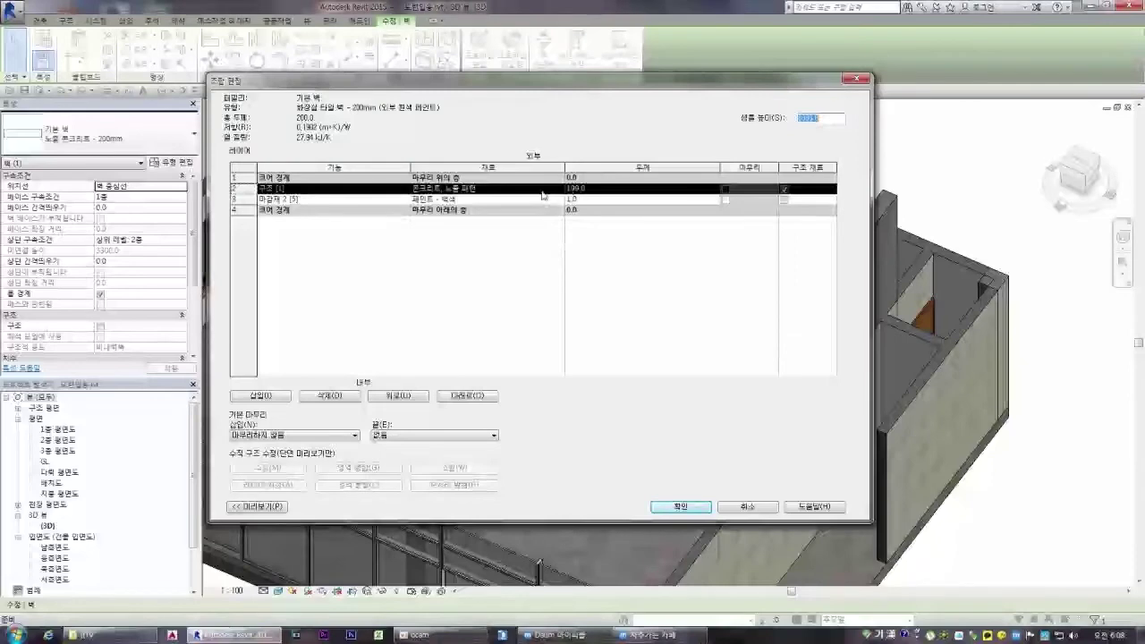
pyautogui.click(258, 507)
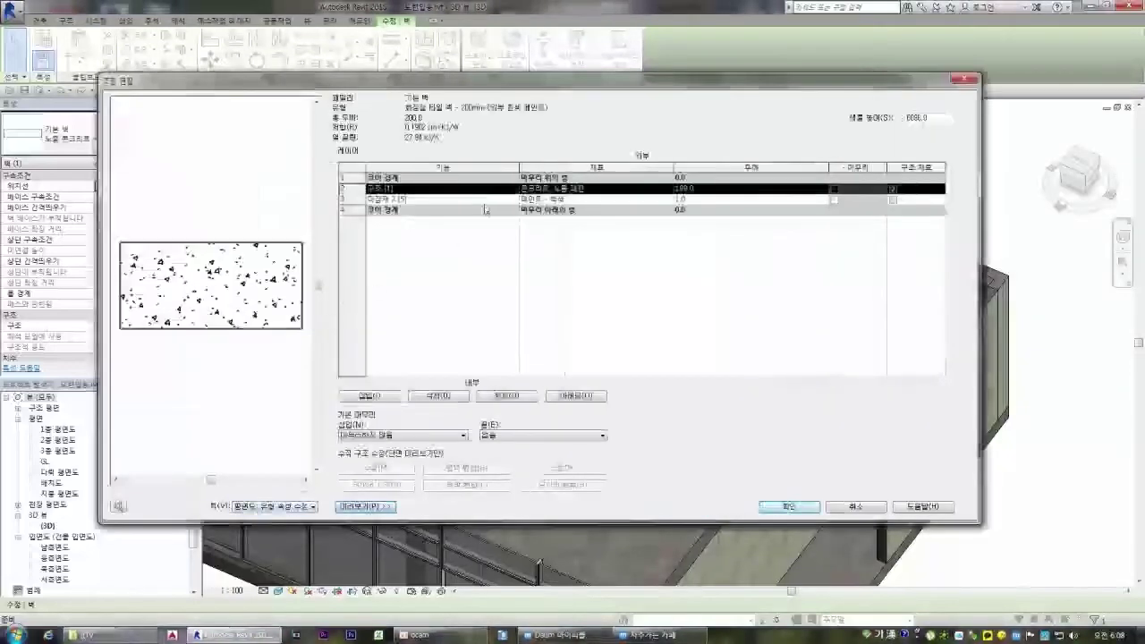
pyautogui.click(383, 396)
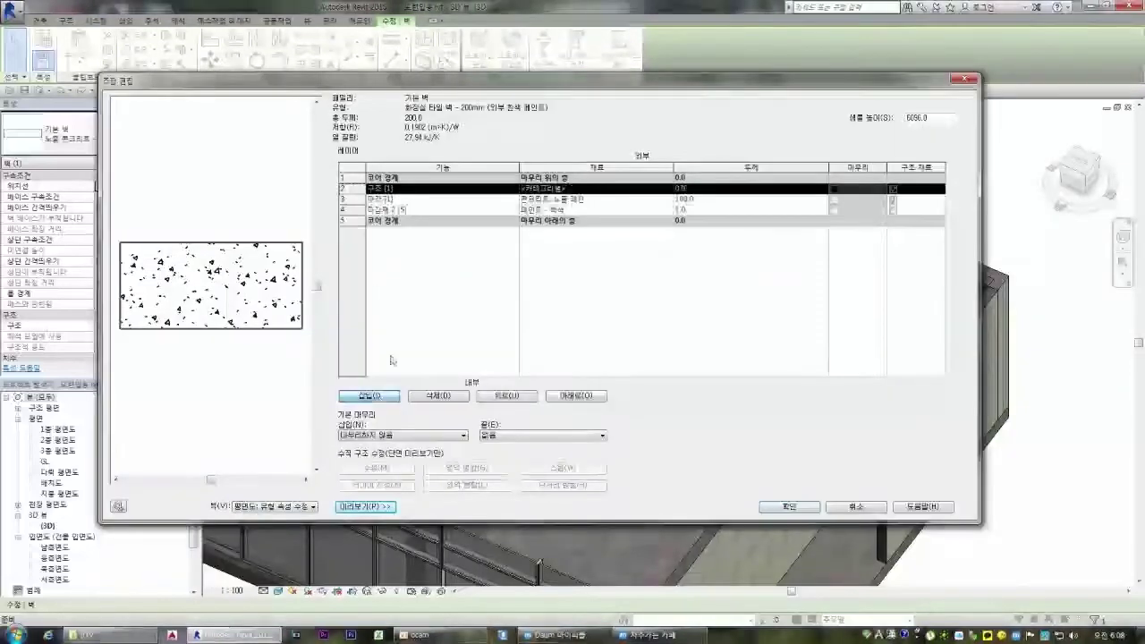
pyautogui.click(410, 188)
pyautogui.click(399, 227)
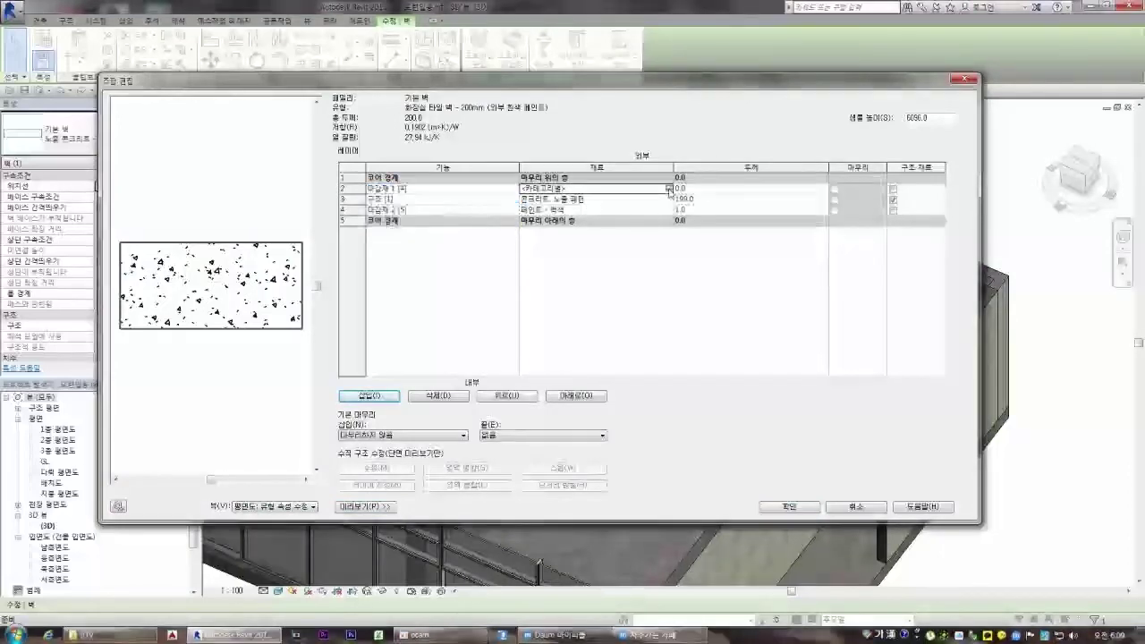
# - Assign the 타일, 자기, 4인치 material from the AEC tile library to the new 마감재 1 [4] layer
pyautogui.click(670, 190)
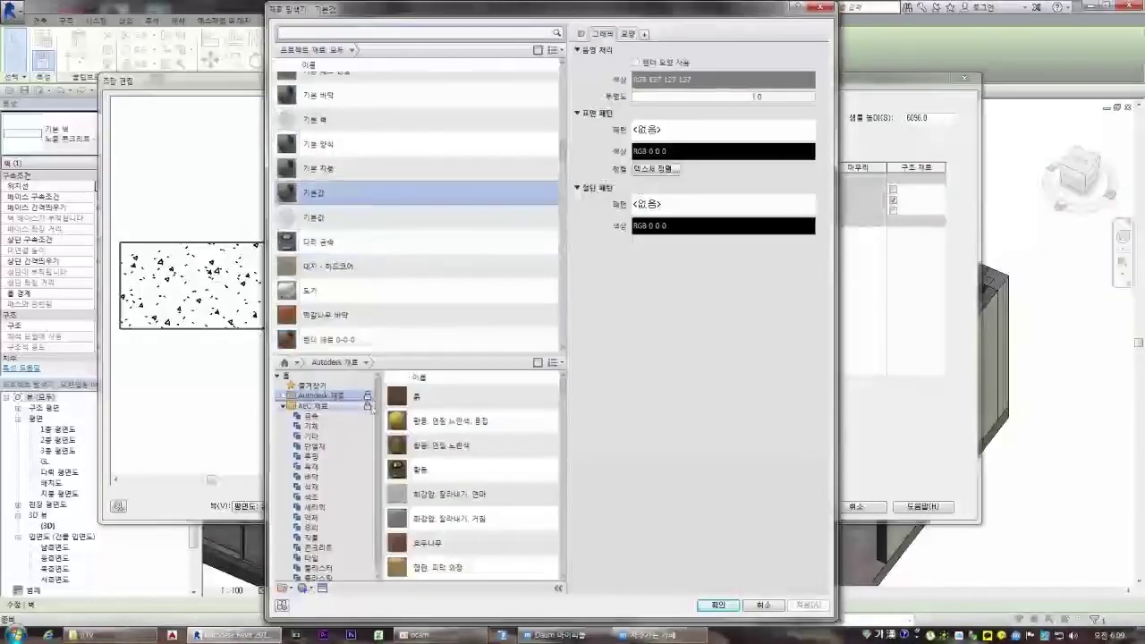
pyautogui.click(315, 558)
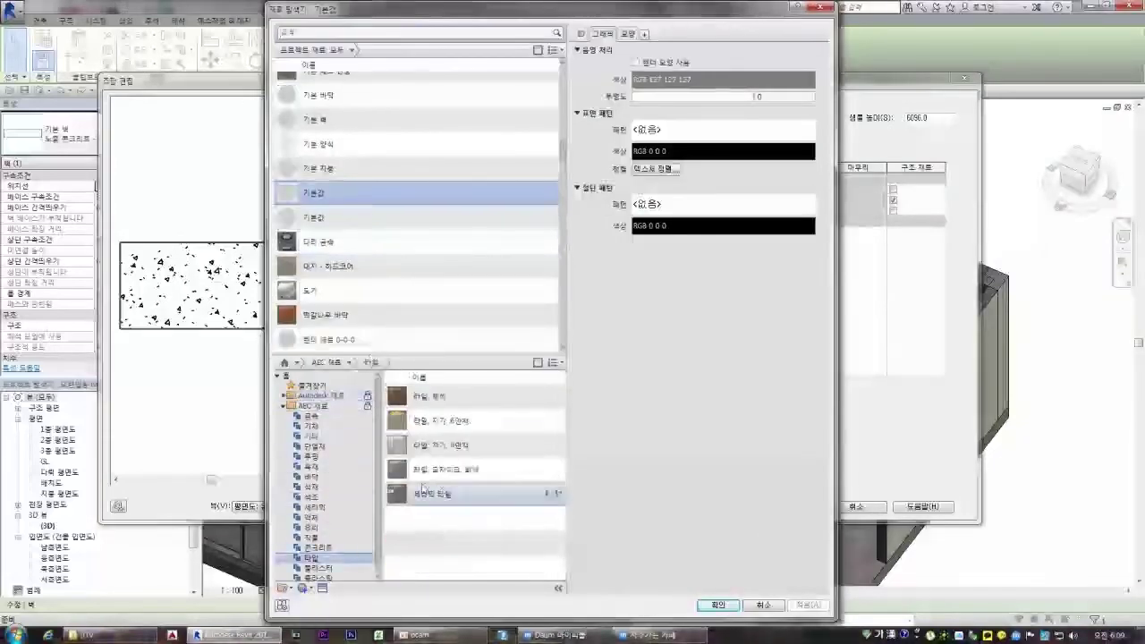
pyautogui.click(435, 420)
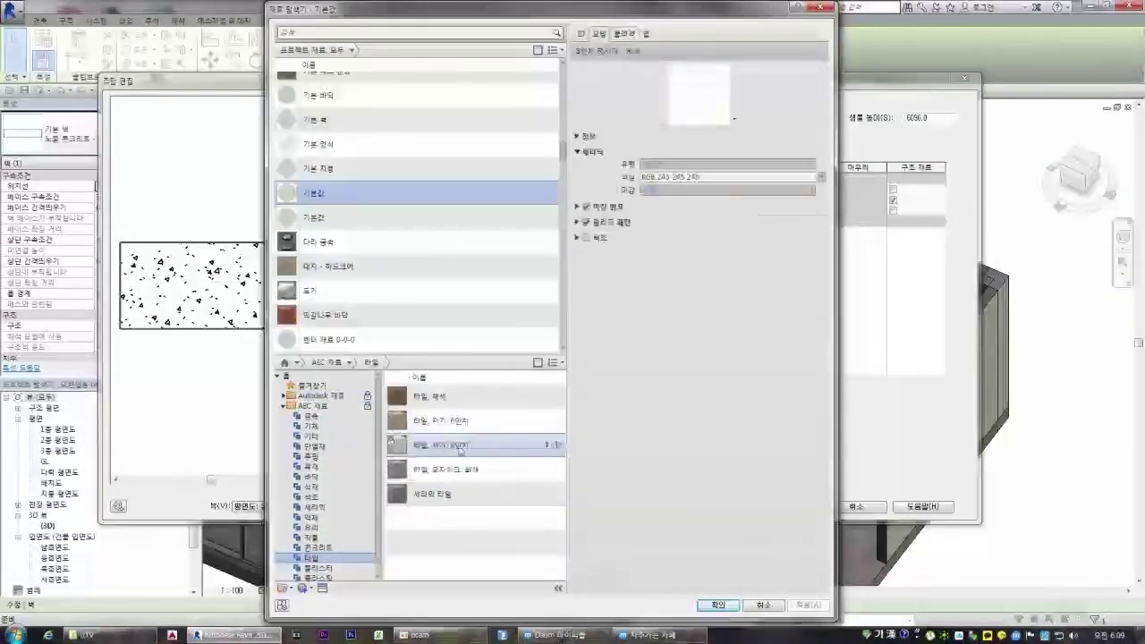
pyautogui.doubleClick(426, 446)
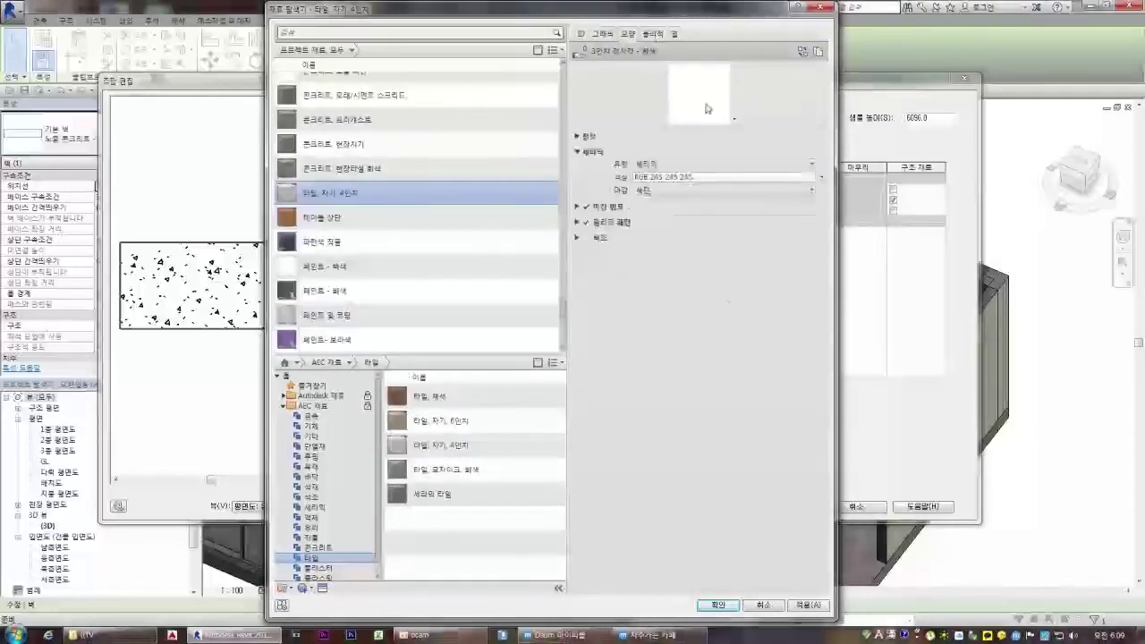
pyautogui.click(650, 35)
pyautogui.click(628, 34)
pyautogui.click(602, 34)
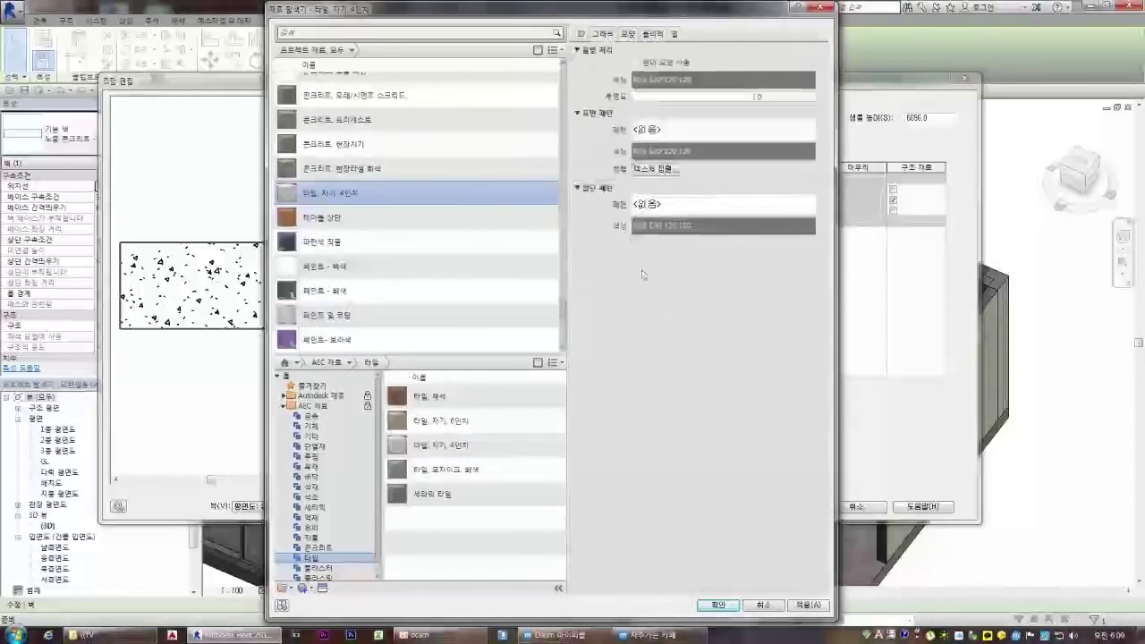
pyautogui.click(718, 605)
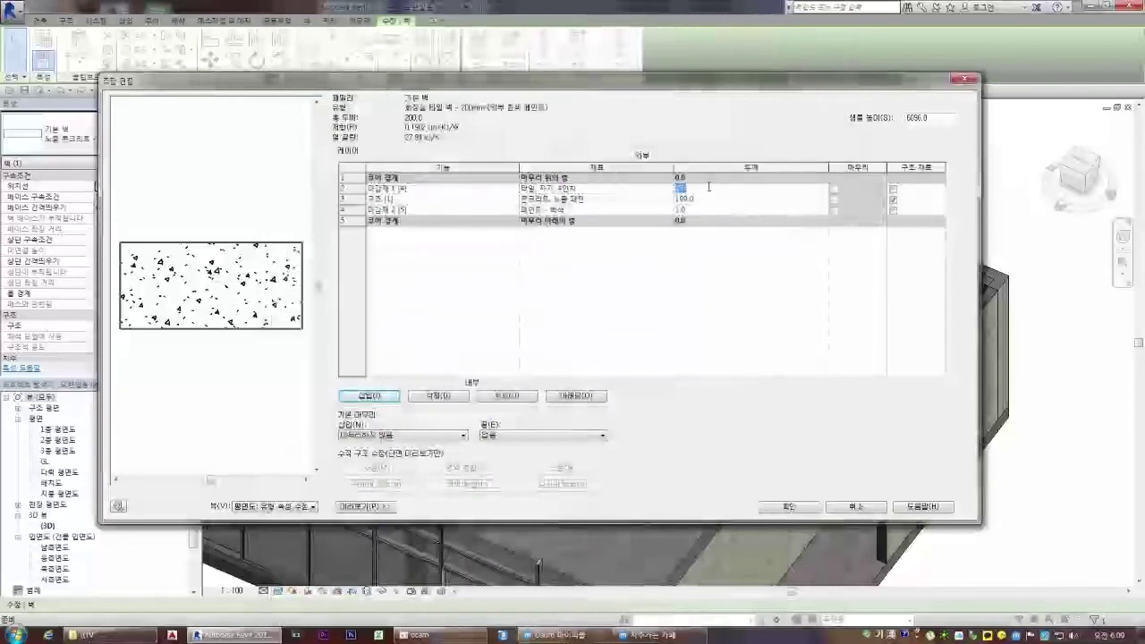
# - Set the tile layer's thickness to 14 and apply the wall type changes
pyautogui.write('14')
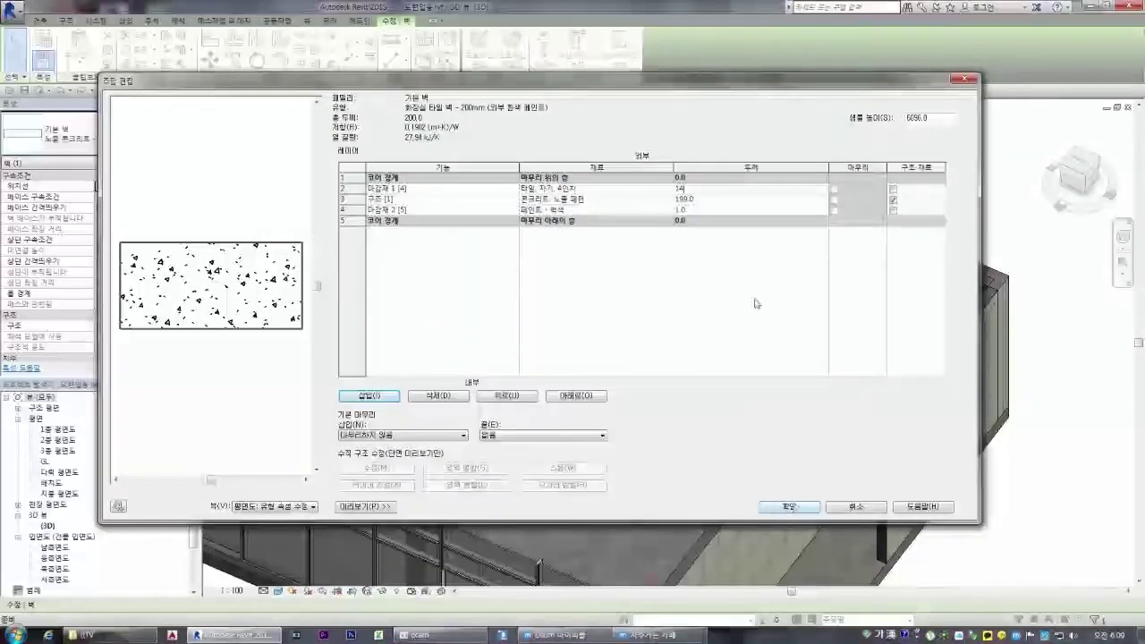
pyautogui.click(789, 508)
pyautogui.click(816, 507)
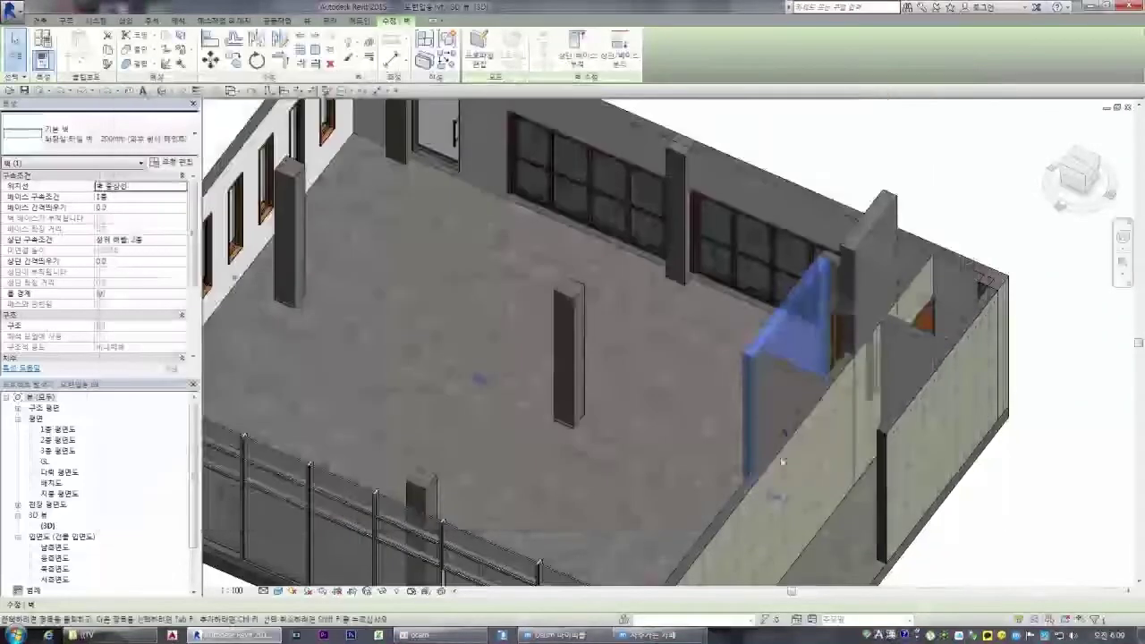
pyautogui.press('Escape')
# - Set the top constraint of the tall 300 mm concrete wall beside the restroom to 상위 레벨: 2층
pyautogui.click(1064, 170)
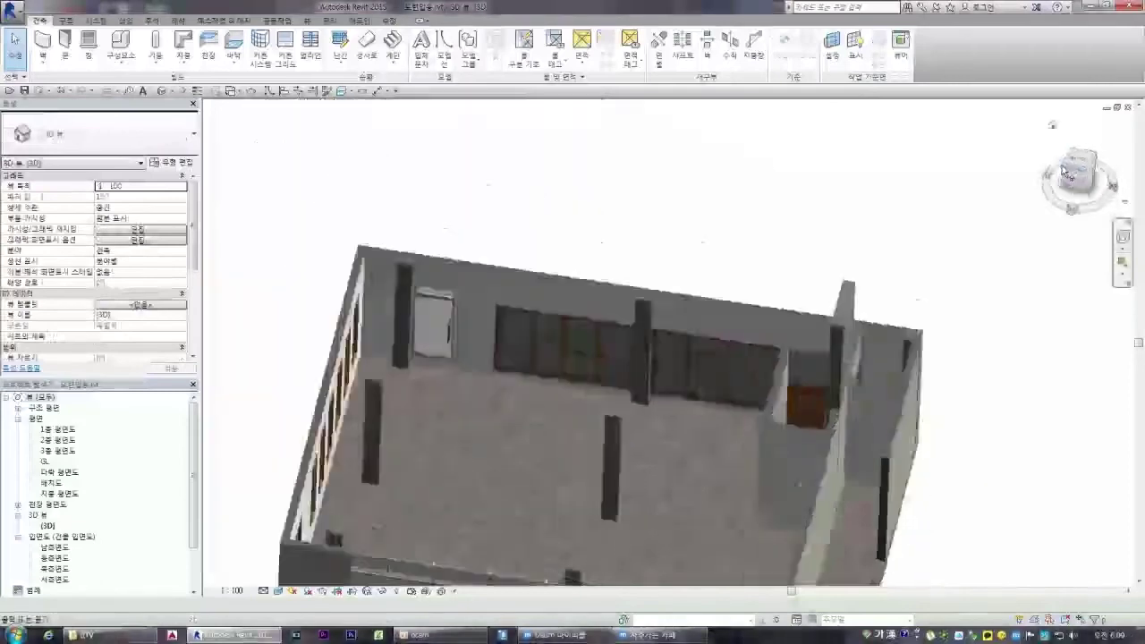
pyautogui.click(1064, 170)
pyautogui.scroll(6, 494, 301)
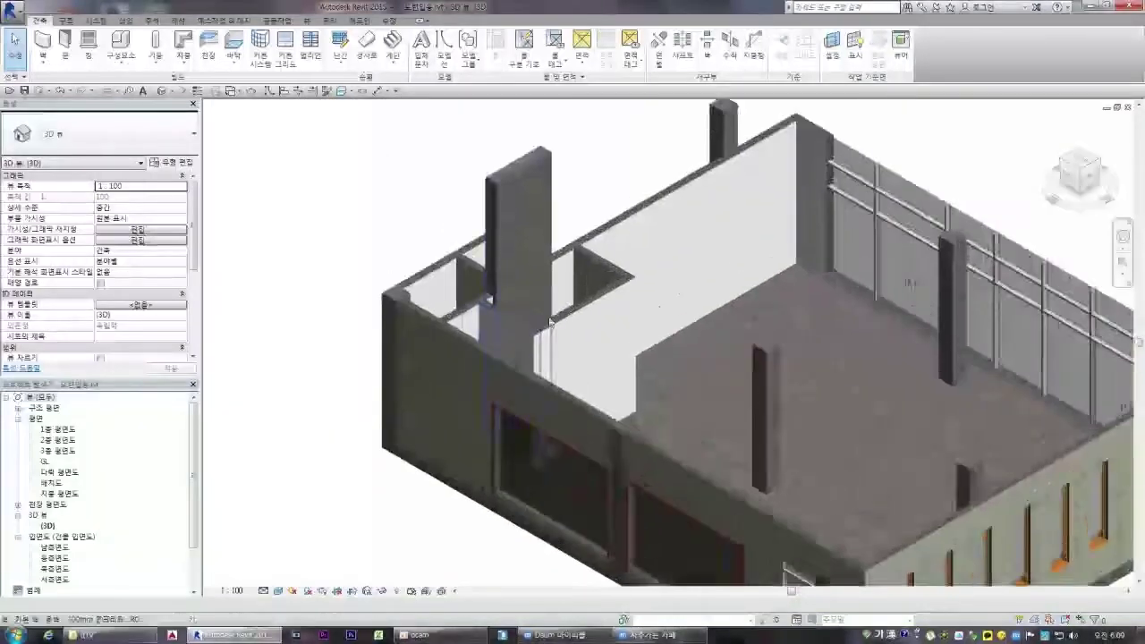
pyautogui.click(1064, 166)
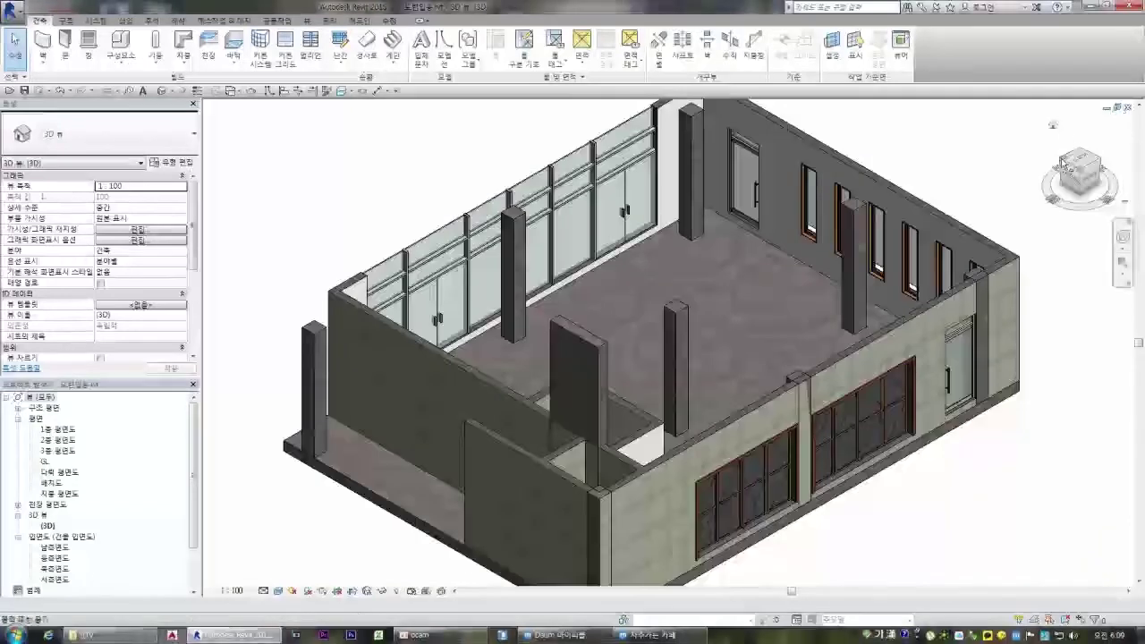
pyautogui.click(1064, 166)
pyautogui.scroll(6, 797, 309)
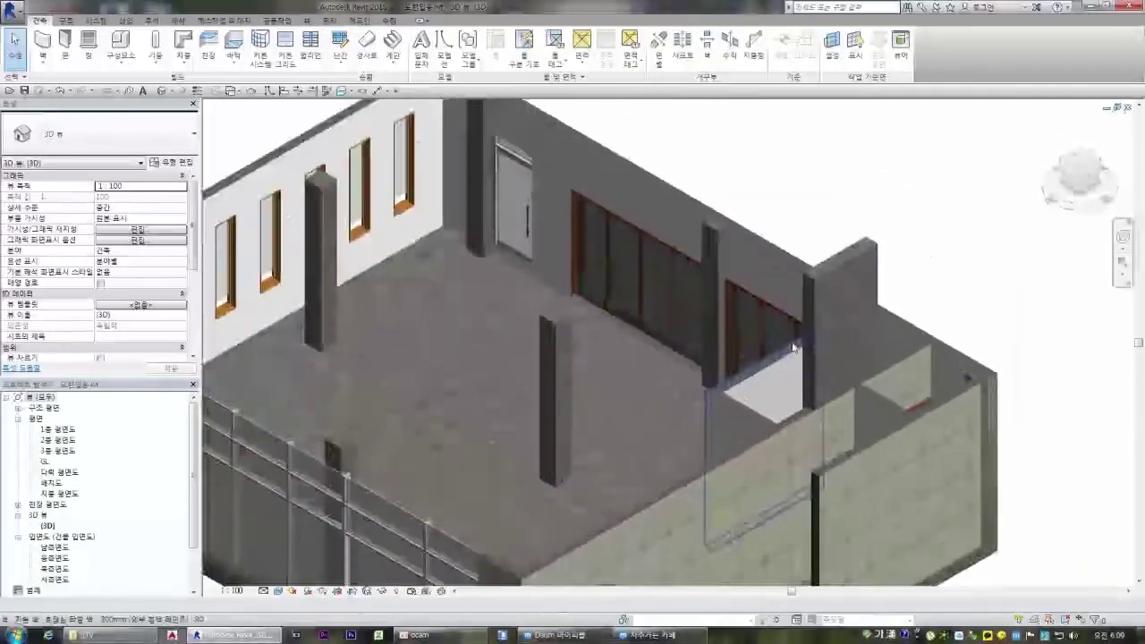
pyautogui.click(844, 235)
pyautogui.click(182, 243)
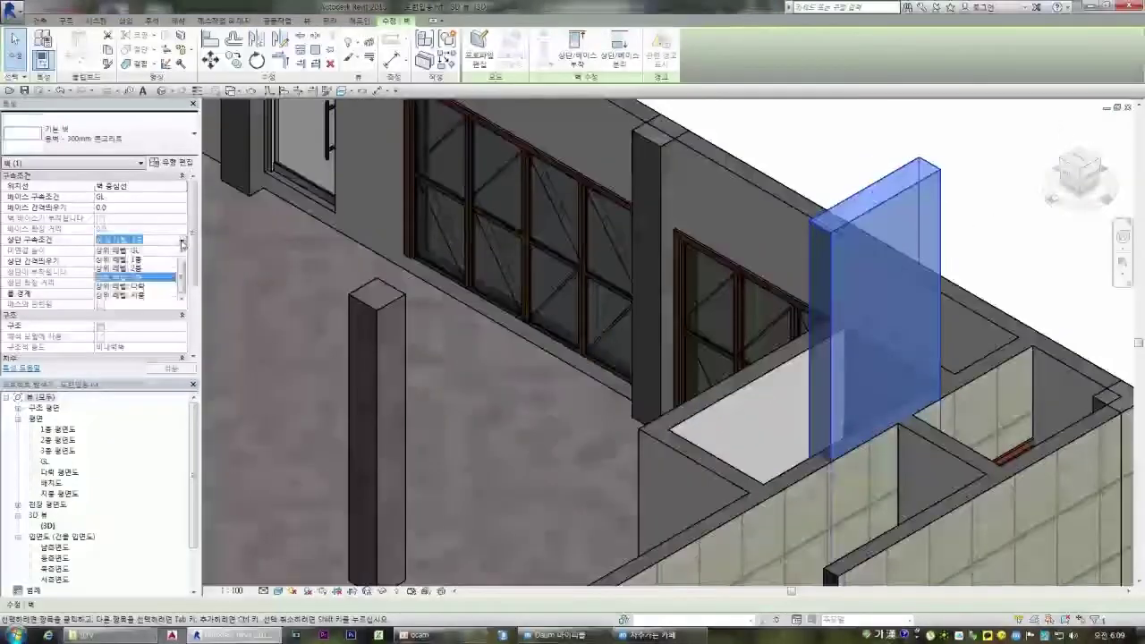
pyautogui.click(161, 275)
pyautogui.press('Escape')
# - Inspect the restroom partition's tile layer and the adjoining door wall's type in the 1층 평면도 floor plan
pyautogui.scroll(5, 787, 396)
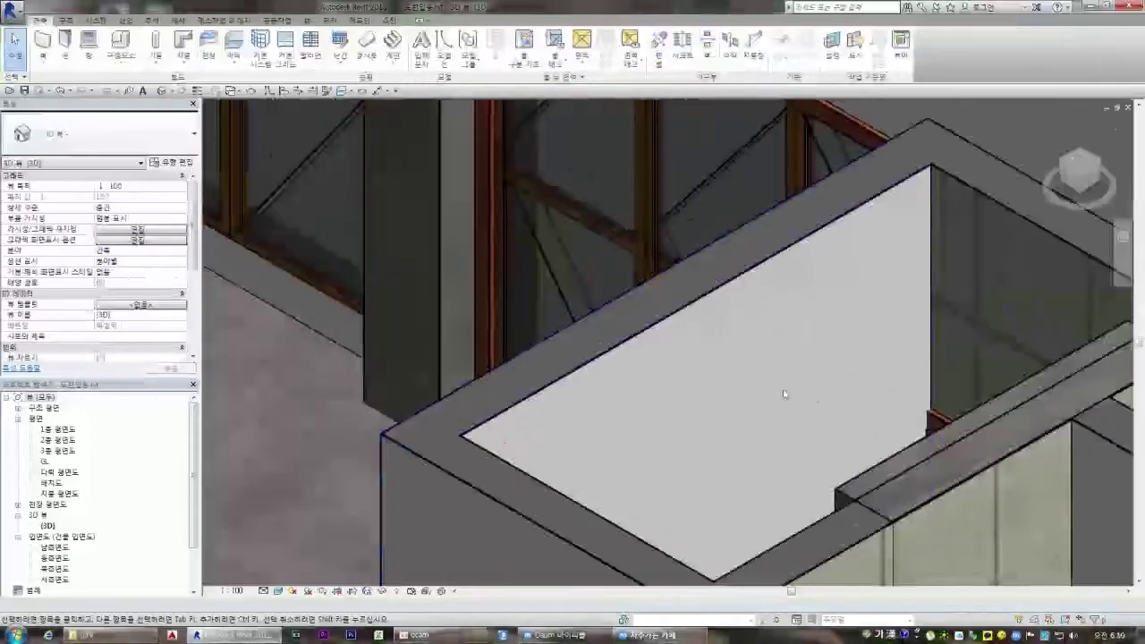
pyautogui.doubleClick(56, 432)
pyautogui.scroll(6, 689, 312)
pyautogui.scroll(3, 685, 348)
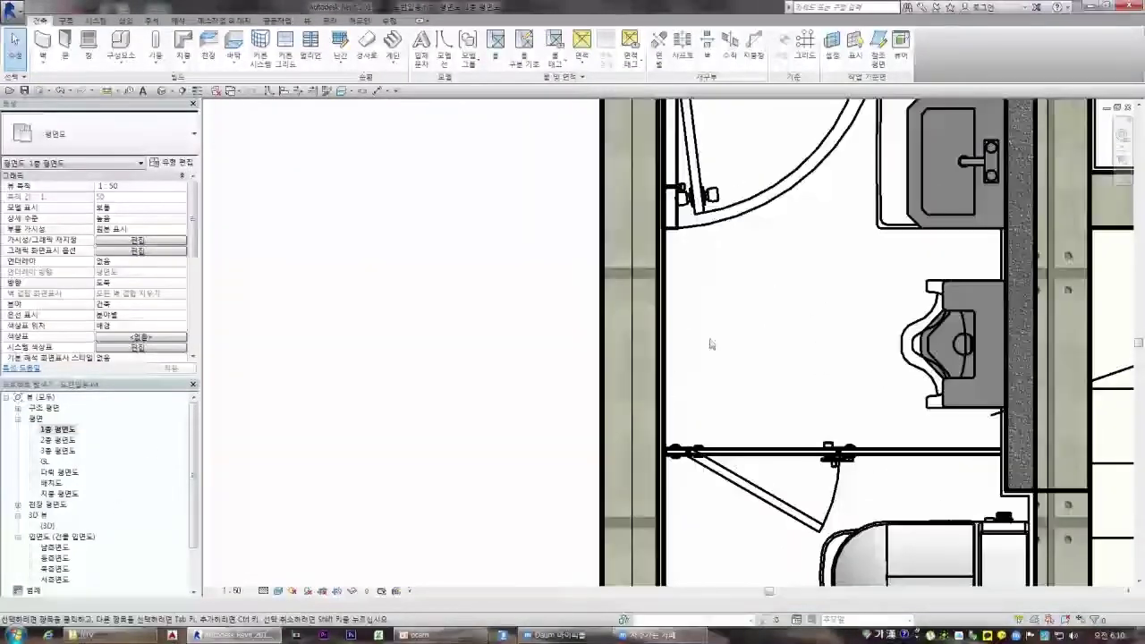
pyautogui.scroll(3, 666, 349)
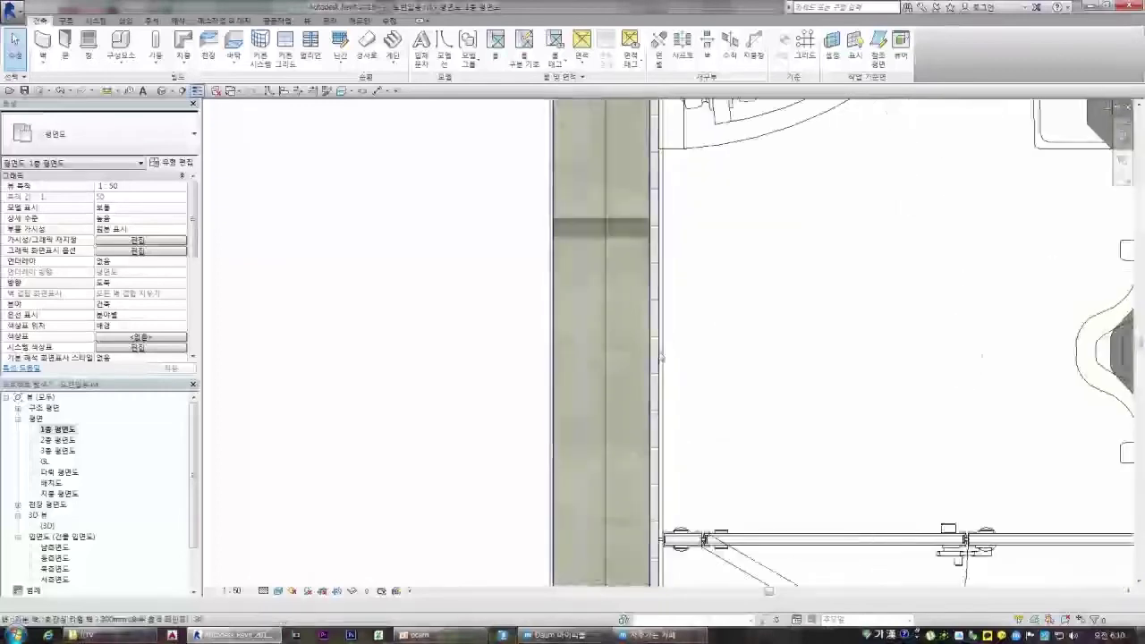
pyautogui.scroll(-2, 664, 351)
pyautogui.scroll(-5, 664, 422)
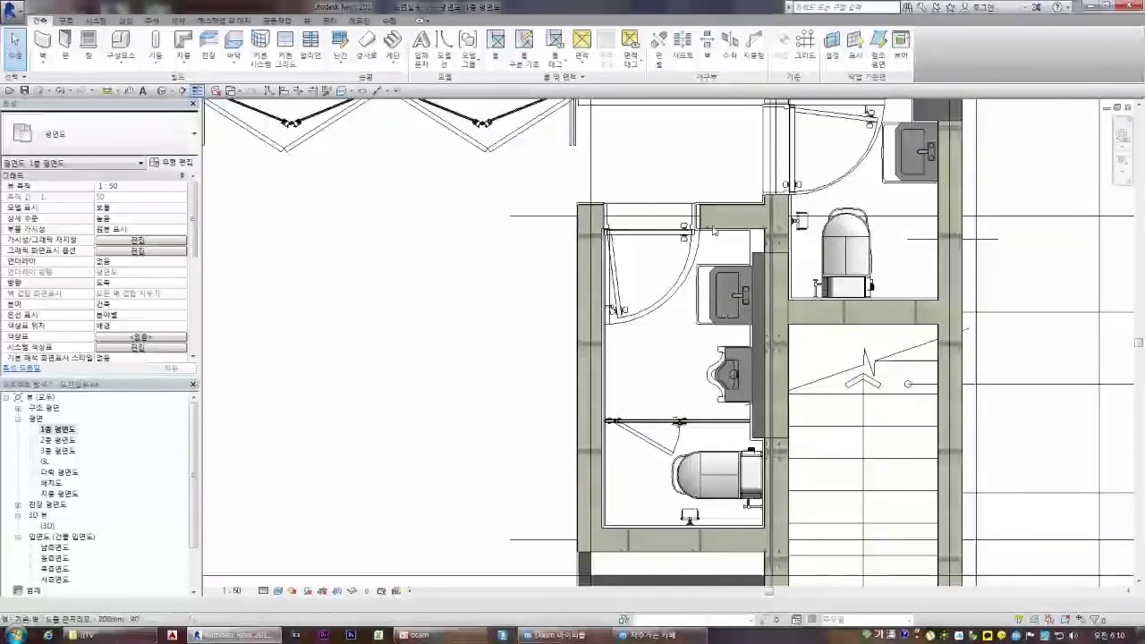
pyautogui.click(713, 224)
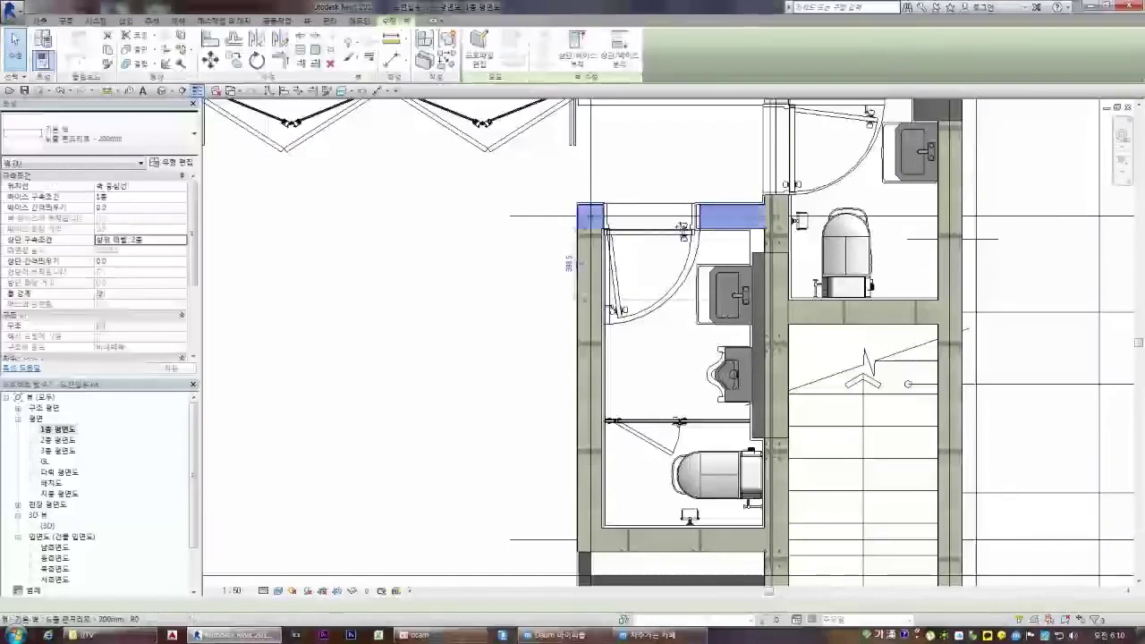
pyautogui.click(463, 292)
# - Match the partition's tiled wall type onto the restroom's door wall in the 3D view
pyautogui.doubleClick(48, 526)
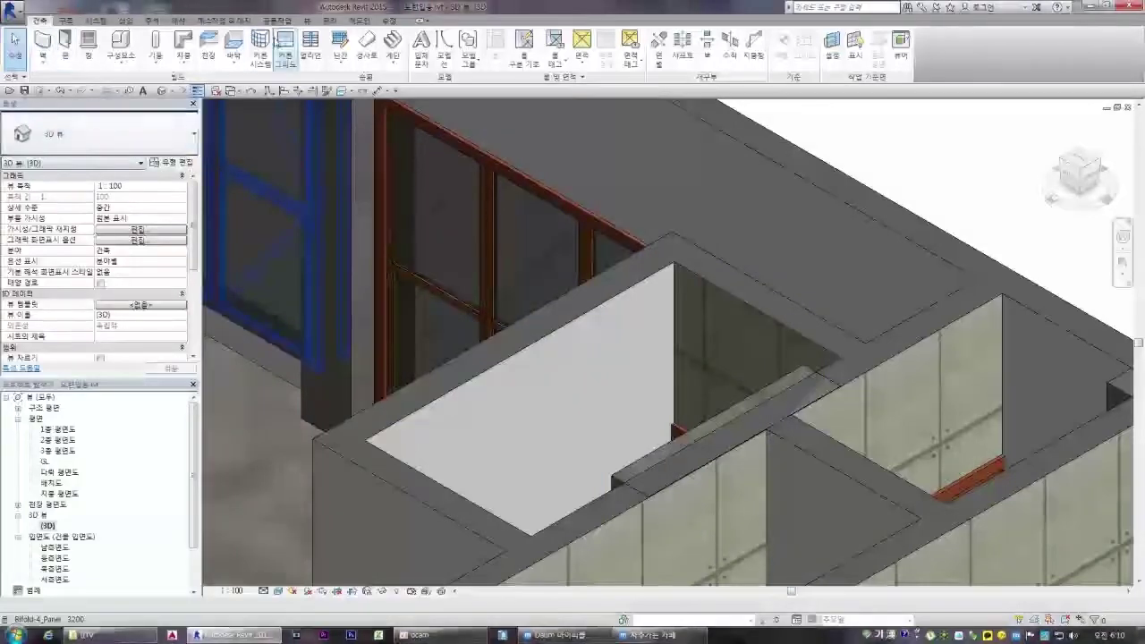
pyautogui.click(387, 20)
pyautogui.click(109, 66)
pyautogui.click(426, 412)
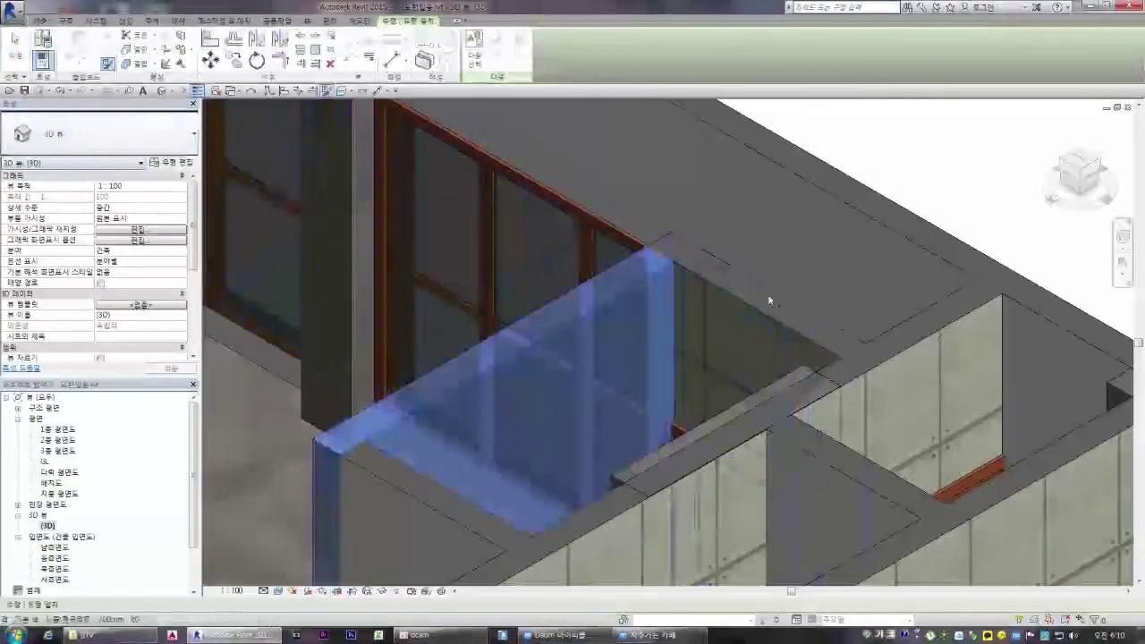
pyautogui.click(751, 305)
pyautogui.scroll(-3, 814, 370)
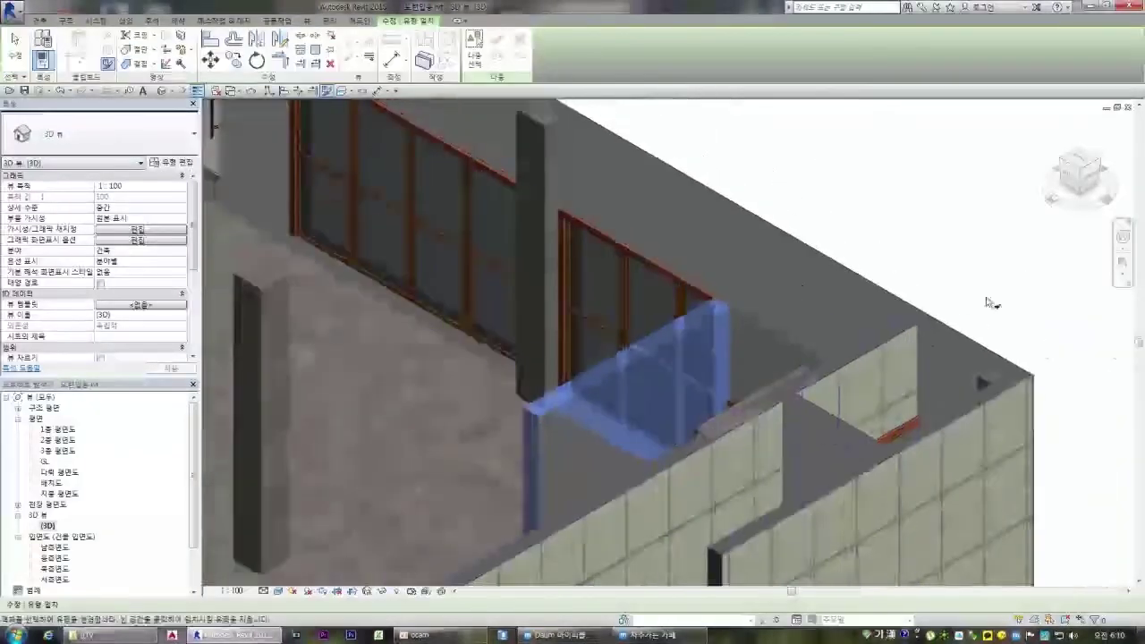
pyautogui.click(423, 406)
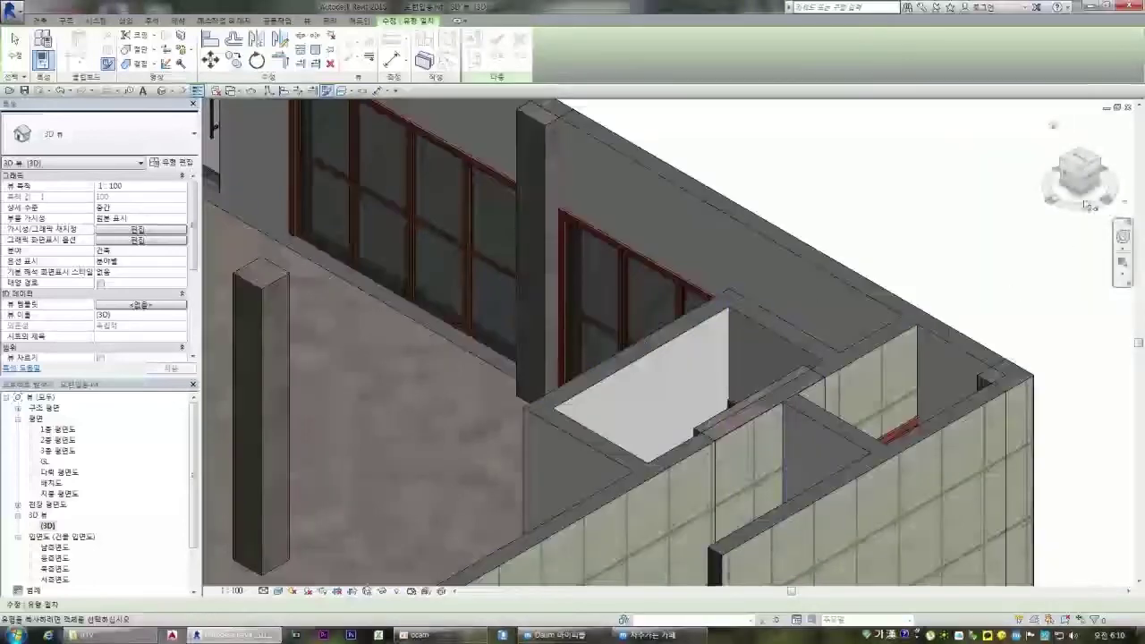
# - Examine the restroom walls in the 3D view from several sides and from above
pyautogui.click(1064, 166)
pyautogui.scroll(5, 702, 222)
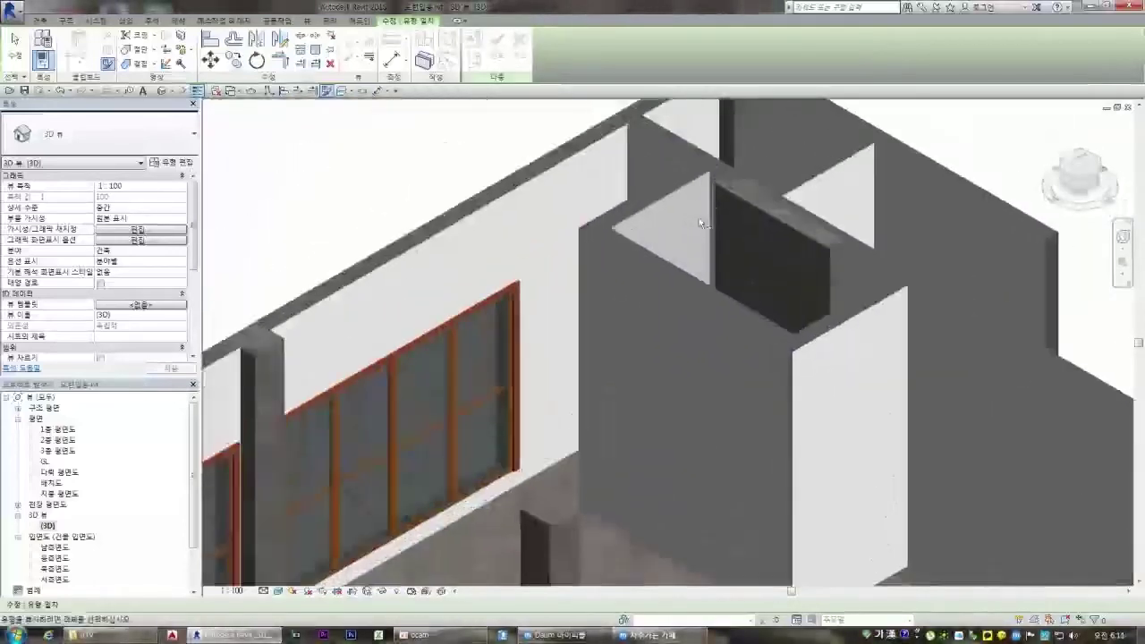
pyautogui.click(1064, 166)
pyautogui.scroll(5, 491, 302)
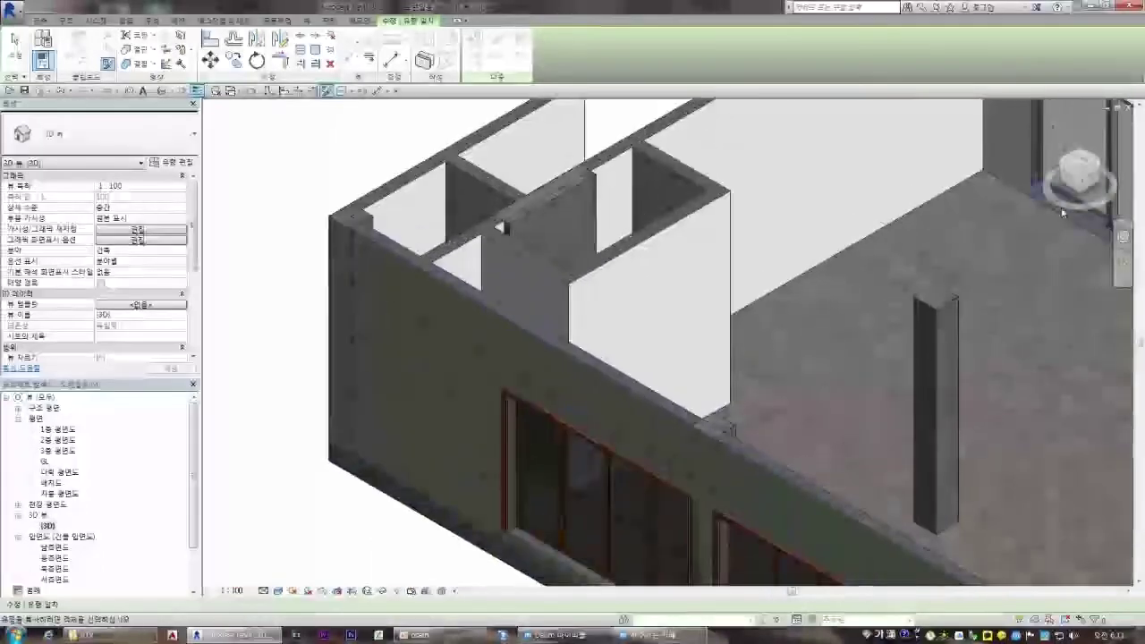
pyautogui.click(1069, 179)
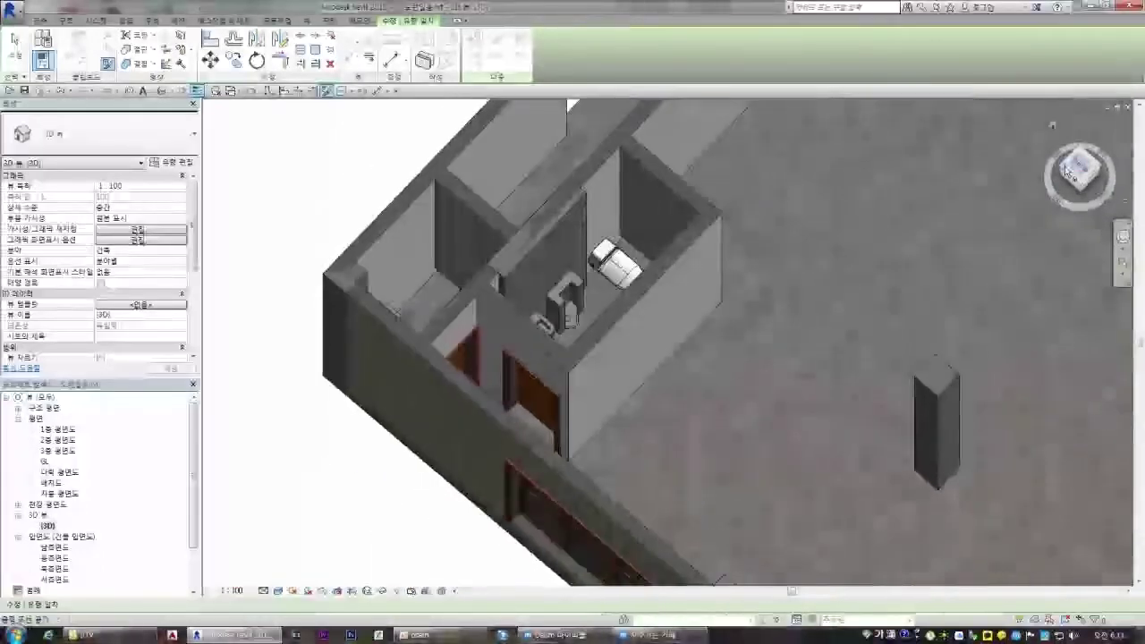
pyautogui.click(1066, 170)
pyautogui.scroll(8, 629, 395)
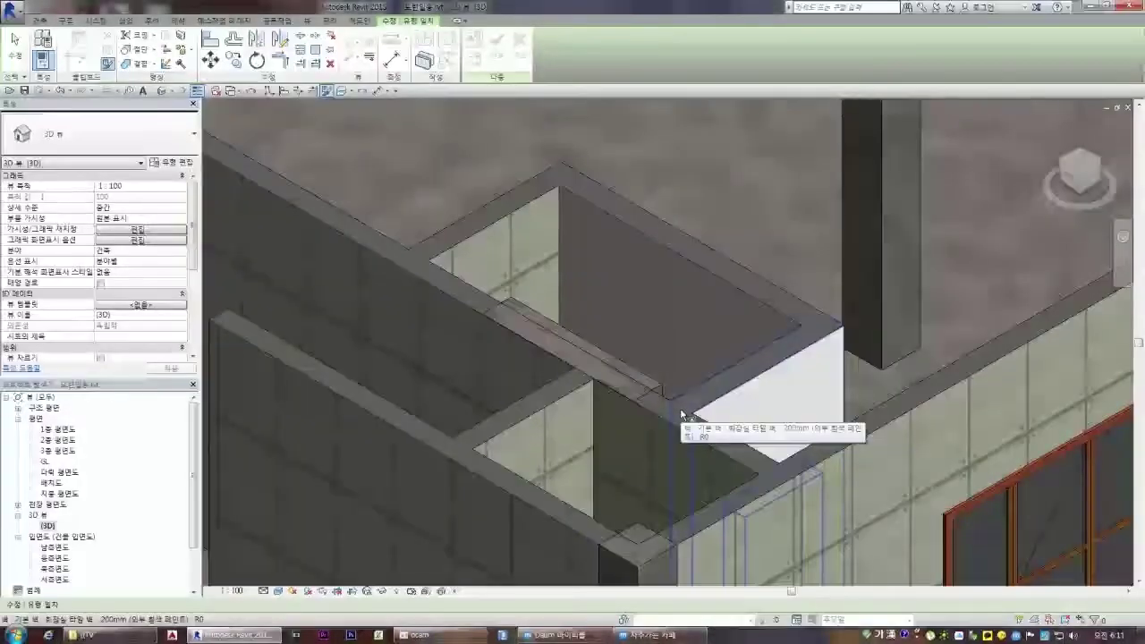
pyautogui.click(1066, 168)
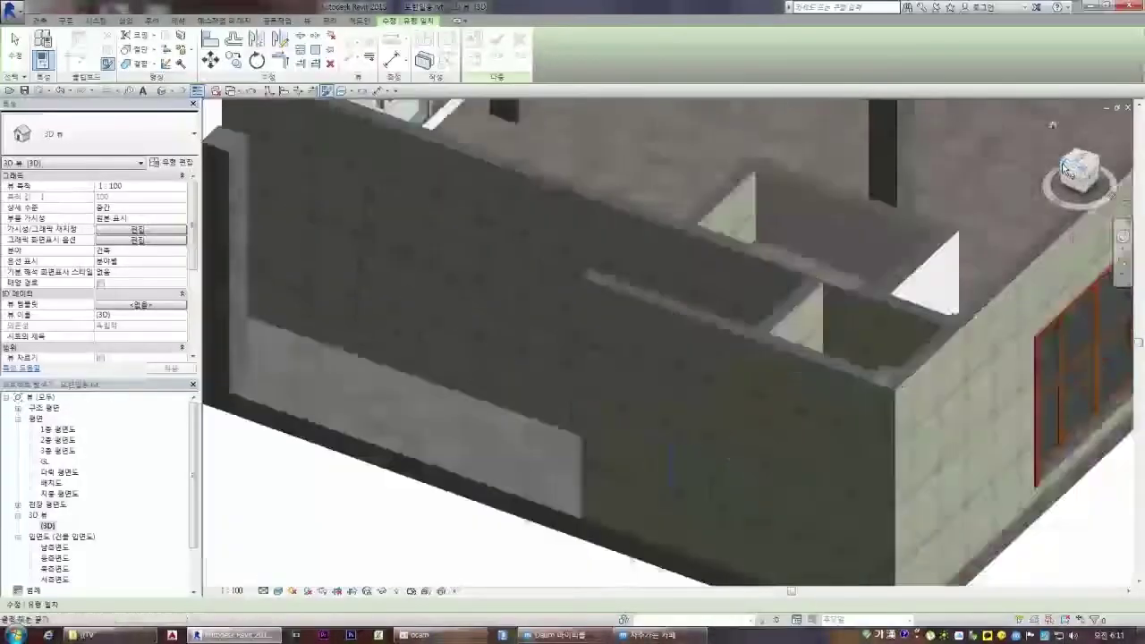
pyautogui.scroll(5, 882, 299)
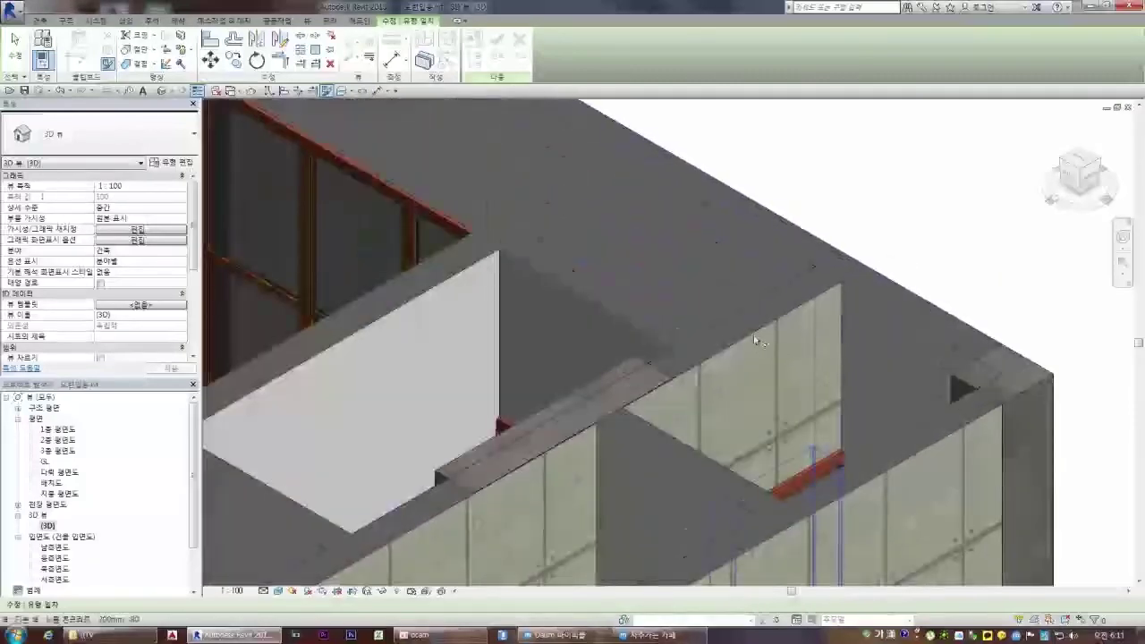
# - In the 1층 평면도 floor plan, split the wall between the restroom and the stairs level with the neighbouring restroom's rear wall
pyautogui.doubleClick(58, 429)
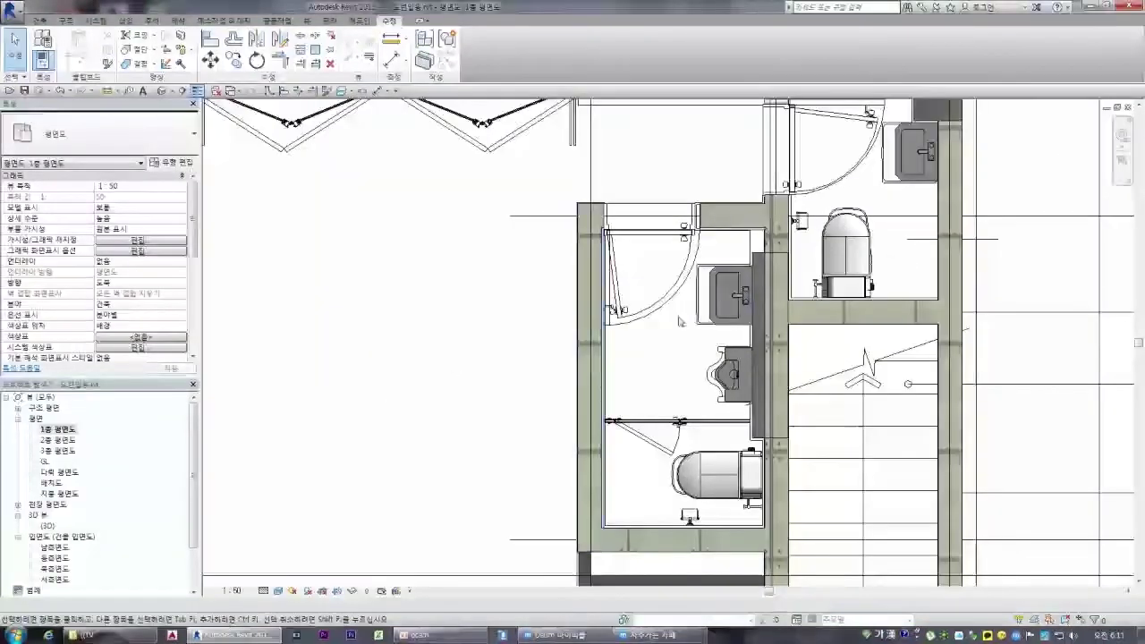
pyautogui.scroll(-1, 679, 321)
pyautogui.scroll(4, 787, 286)
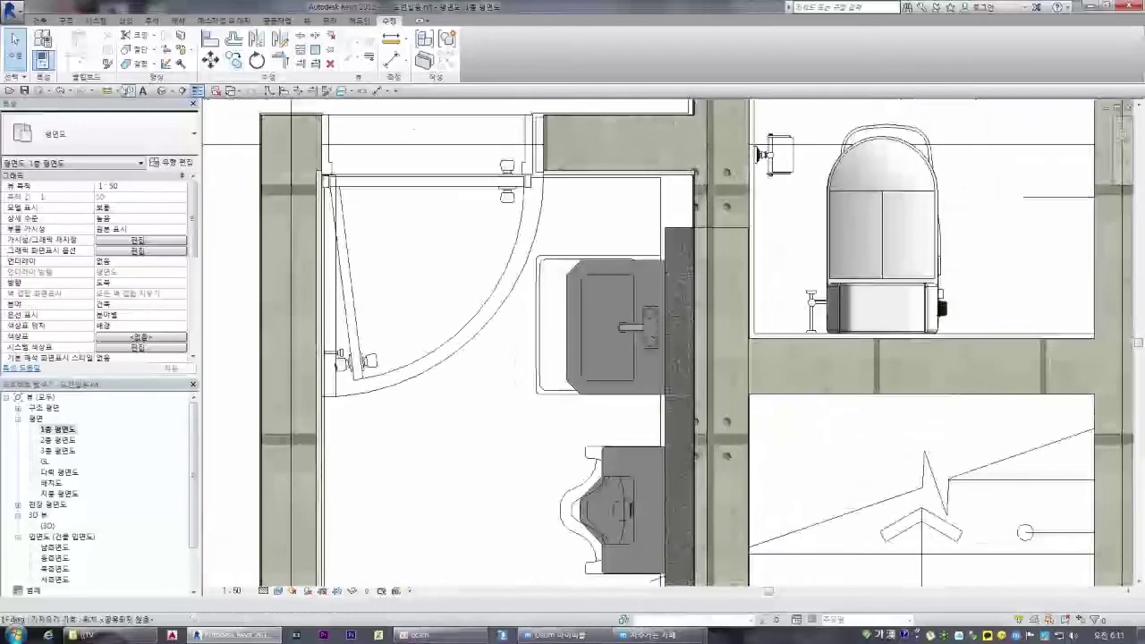
pyautogui.click(300, 36)
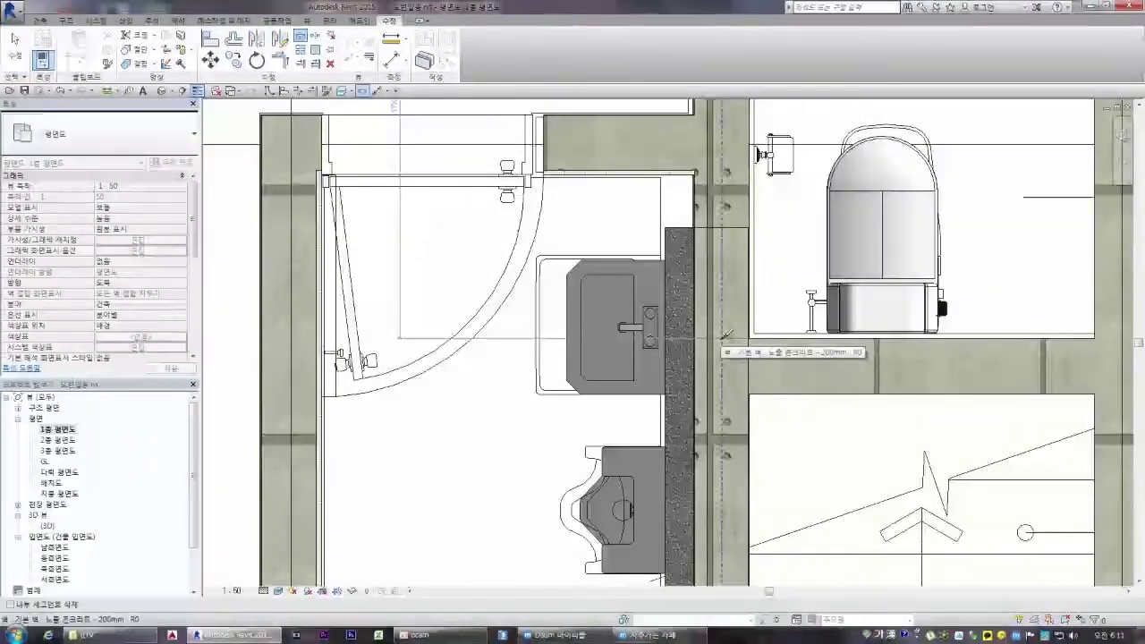
pyautogui.click(724, 338)
pyautogui.scroll(-3, 726, 241)
pyautogui.scroll(4, 723, 505)
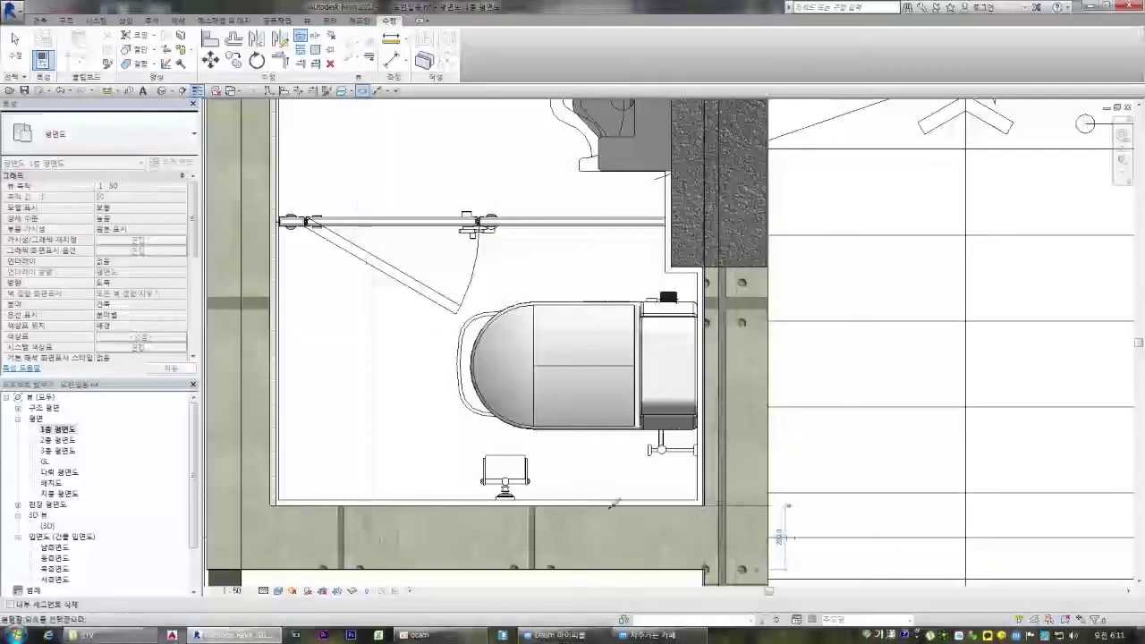
pyautogui.scroll(-3, 614, 503)
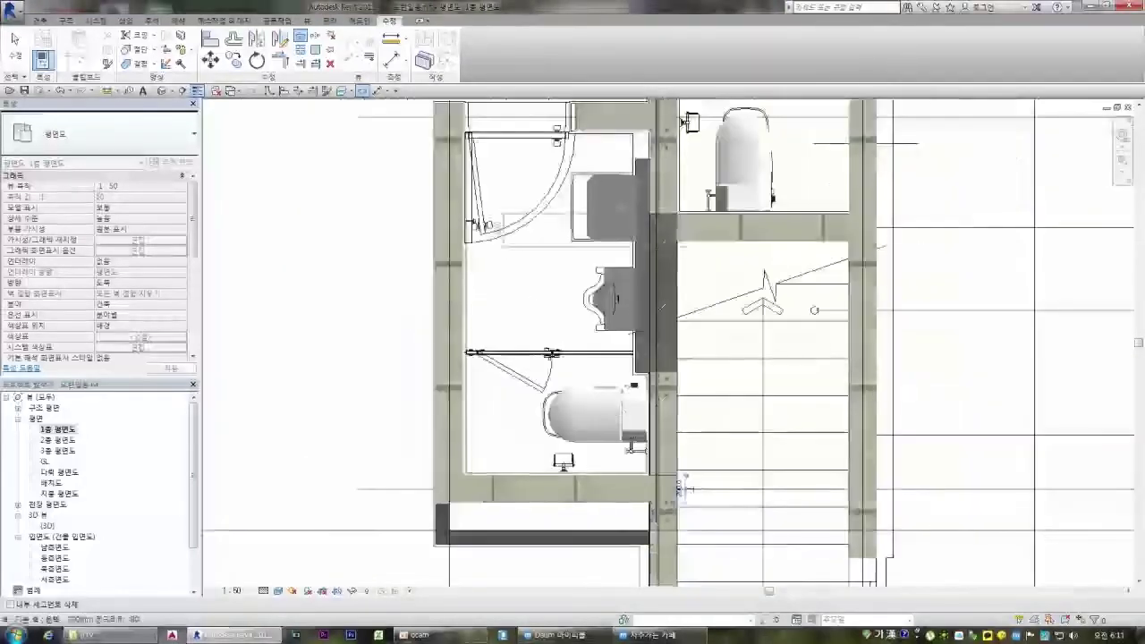
# - Split the wall between the two restrooms level with the door wall, just below the neighbouring restroom's door
pyautogui.scroll(-2, 662, 307)
pyautogui.scroll(1, 657, 240)
pyautogui.moveTo(662, 181); pyautogui.dragTo(641, 288, button='middle')
pyautogui.scroll(5, 639, 288)
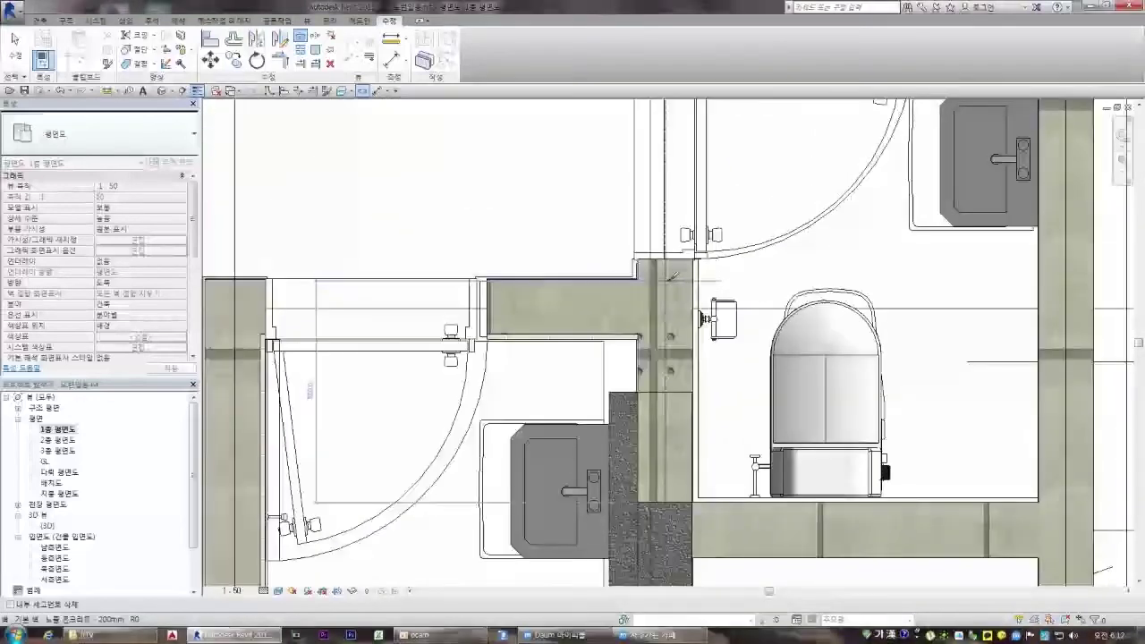
pyautogui.scroll(5, 669, 273)
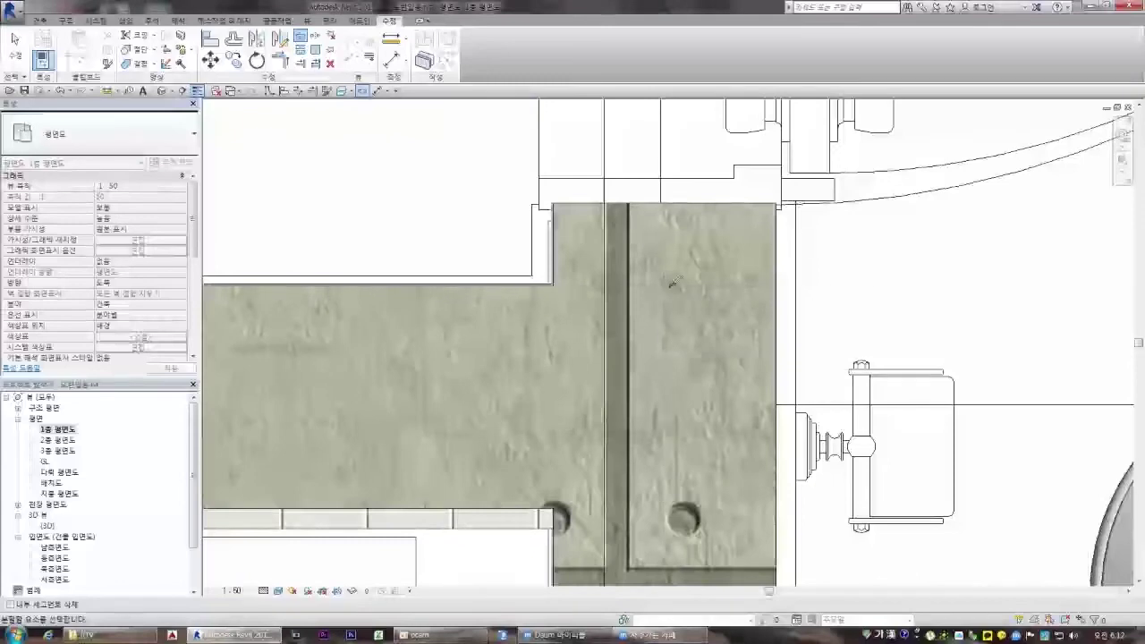
pyautogui.scroll(2, 671, 280)
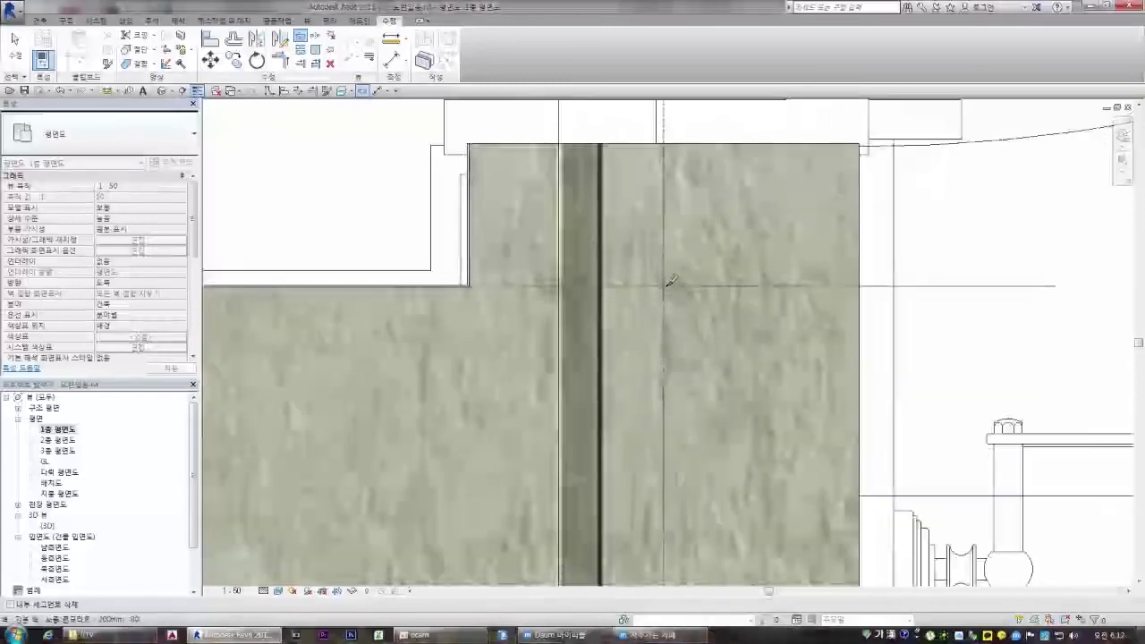
pyautogui.scroll(-8, 671, 280)
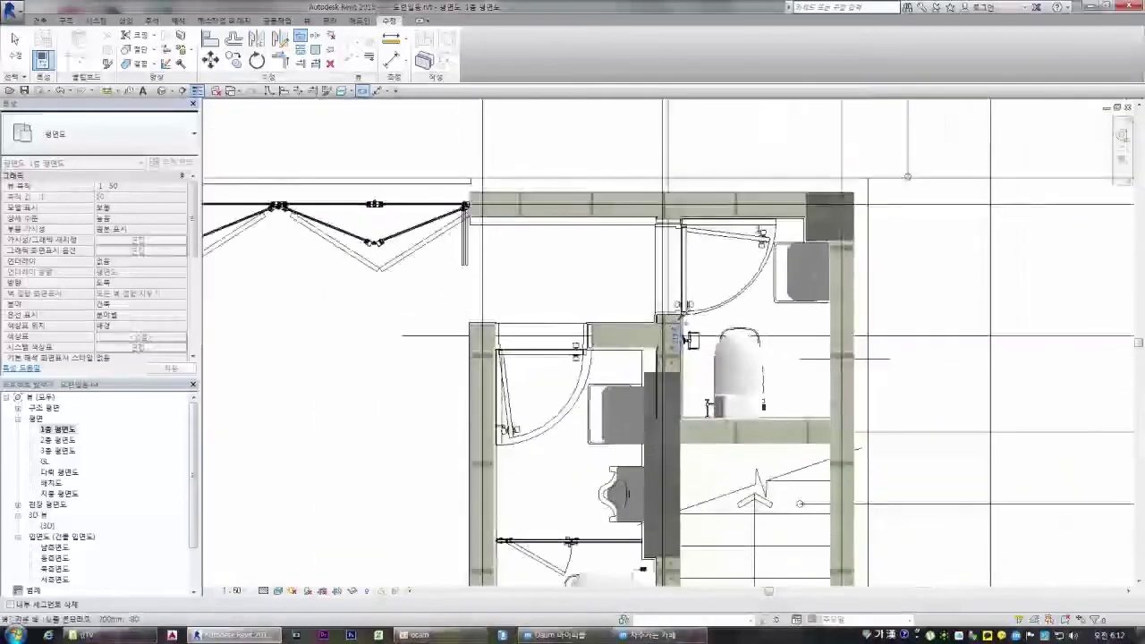
pyautogui.scroll(4, 671, 328)
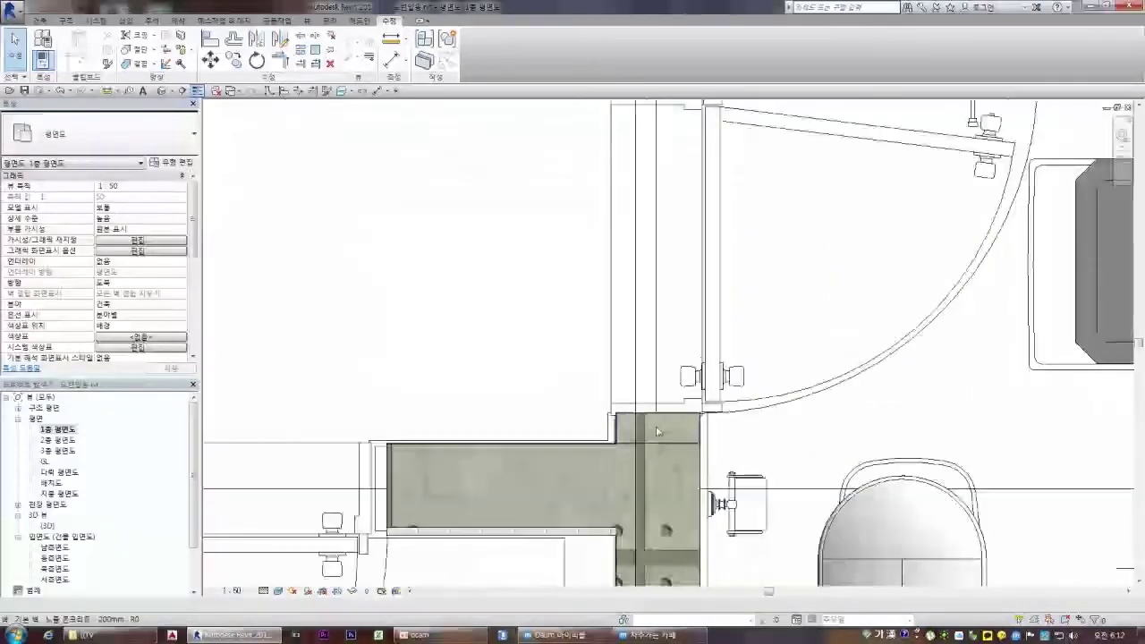
# - Match the door wall's tiled type onto the wall segment between the two restrooms
pyautogui.click(593, 322)
pyautogui.scroll(-1, 505, 277)
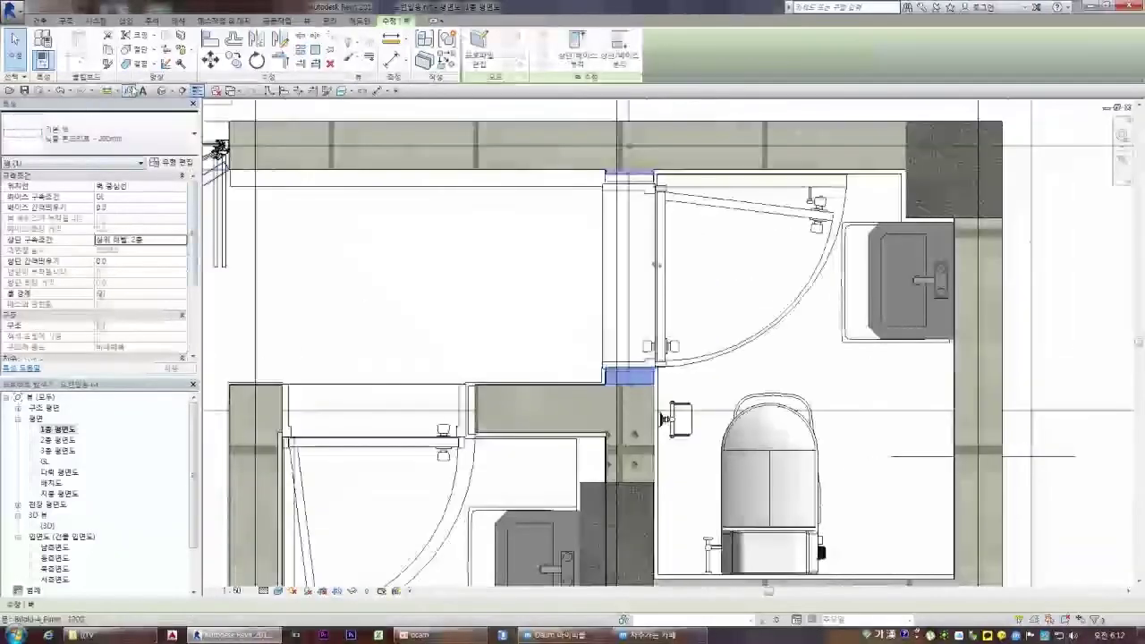
pyautogui.click(108, 65)
pyautogui.click(493, 389)
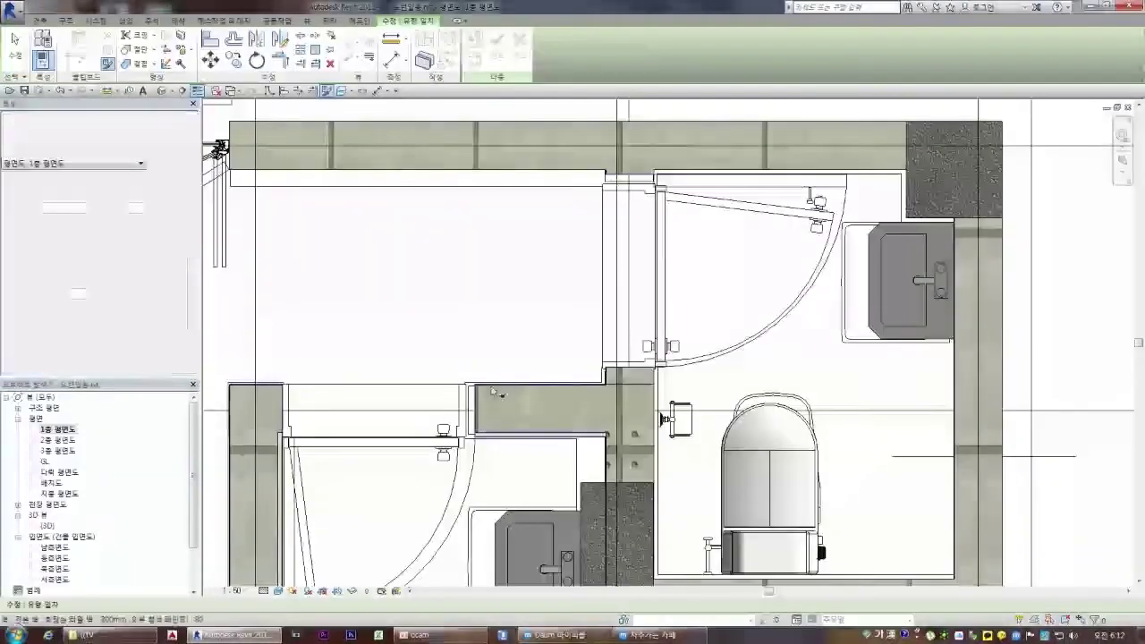
pyautogui.click(651, 381)
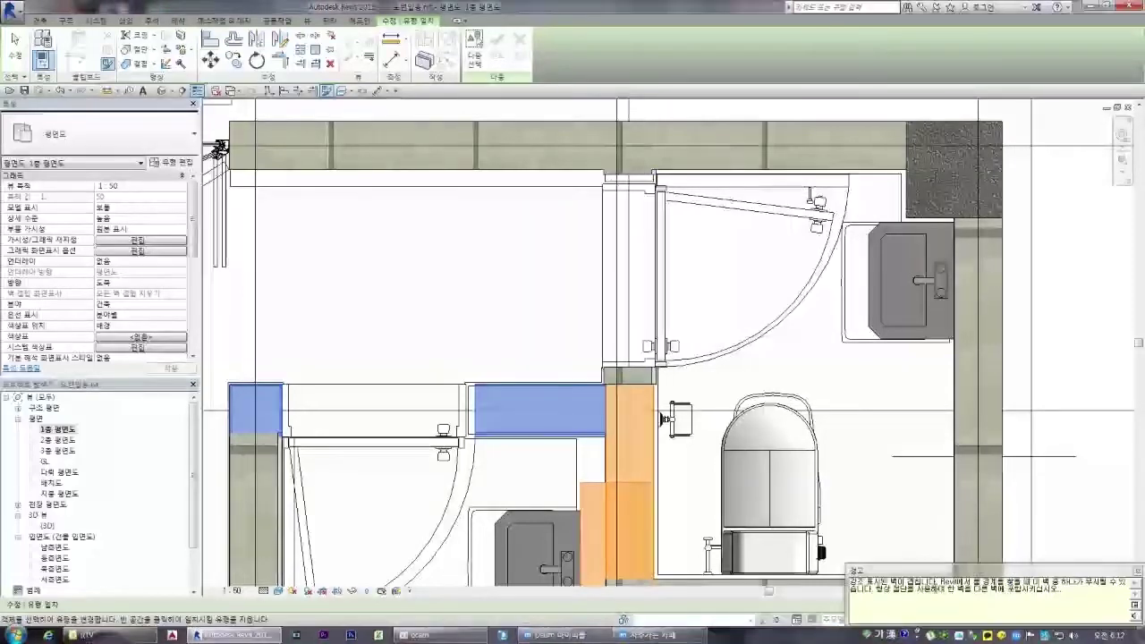
# - Inspect the type of the wall between the neighbouring restroom and the stairs
pyautogui.scroll(-4, 769, 474)
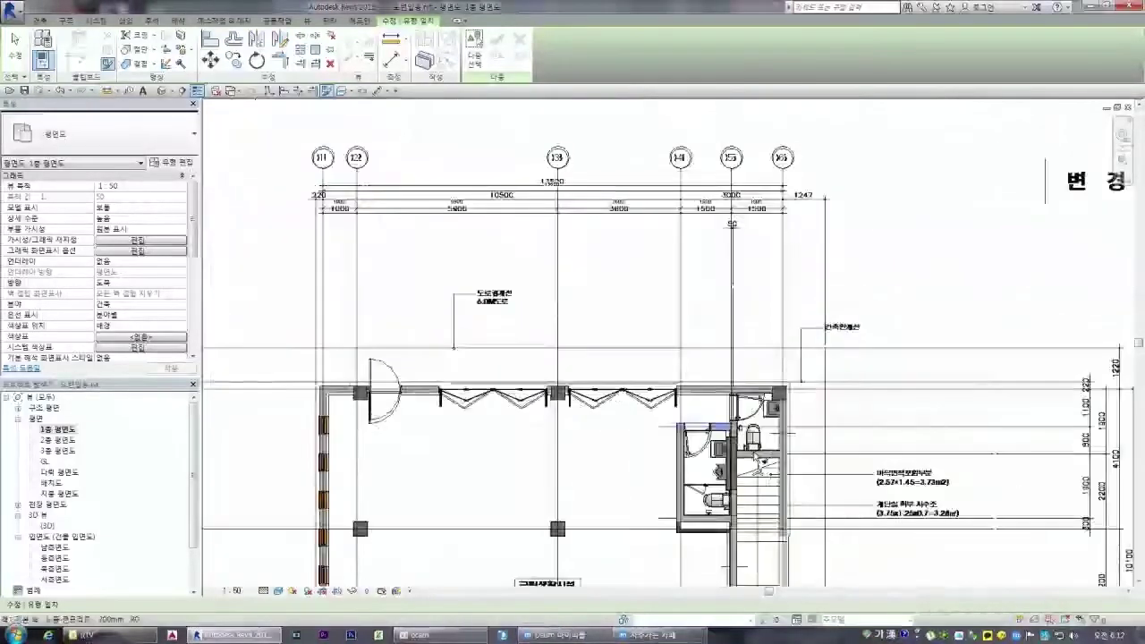
pyautogui.scroll(2, 769, 474)
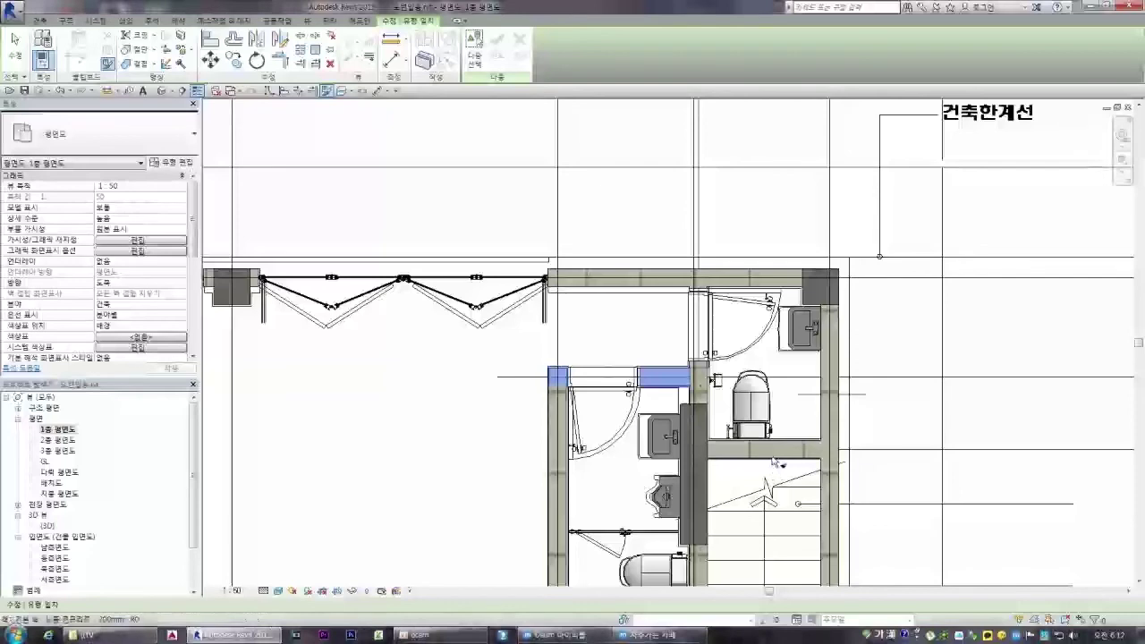
pyautogui.scroll(3, 727, 453)
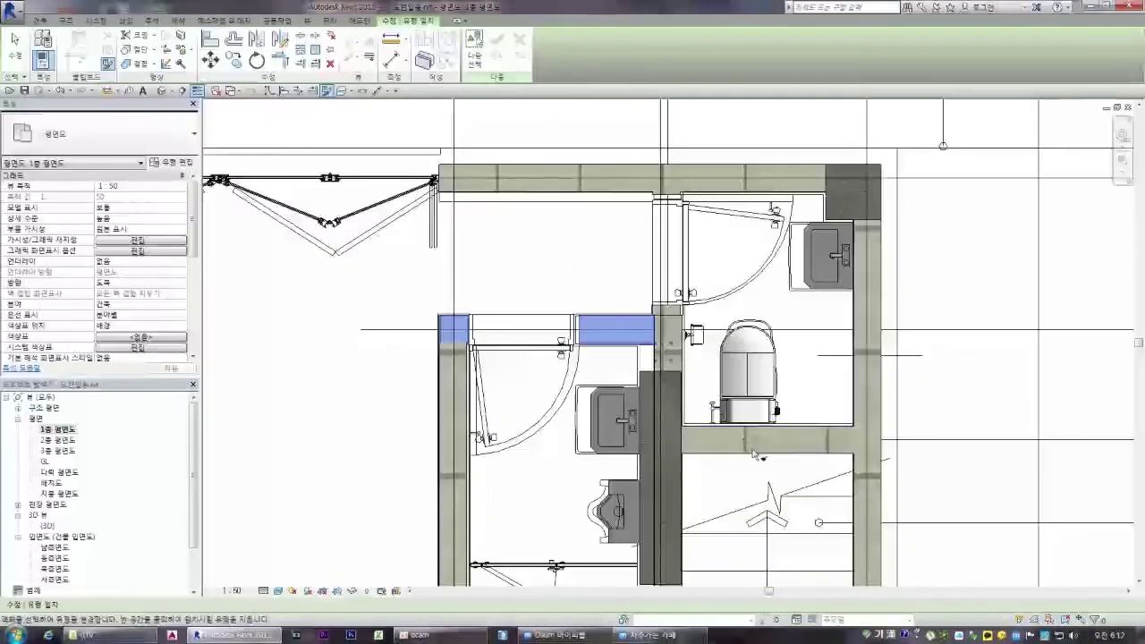
pyautogui.press('Escape')
pyautogui.click(756, 442)
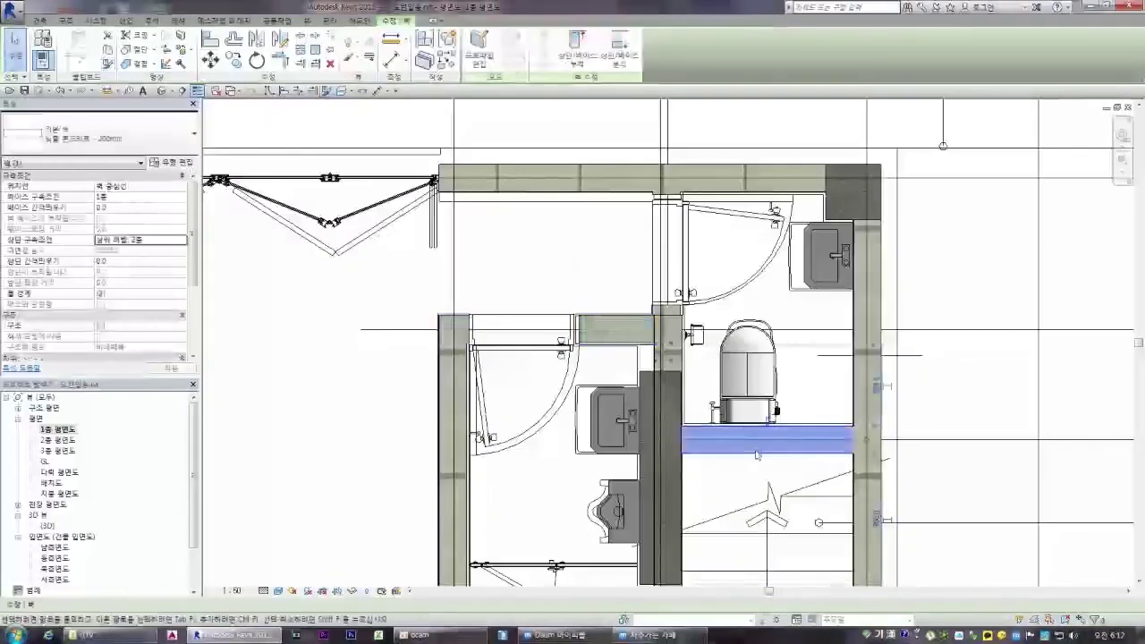
pyautogui.scroll(-2, 608, 447)
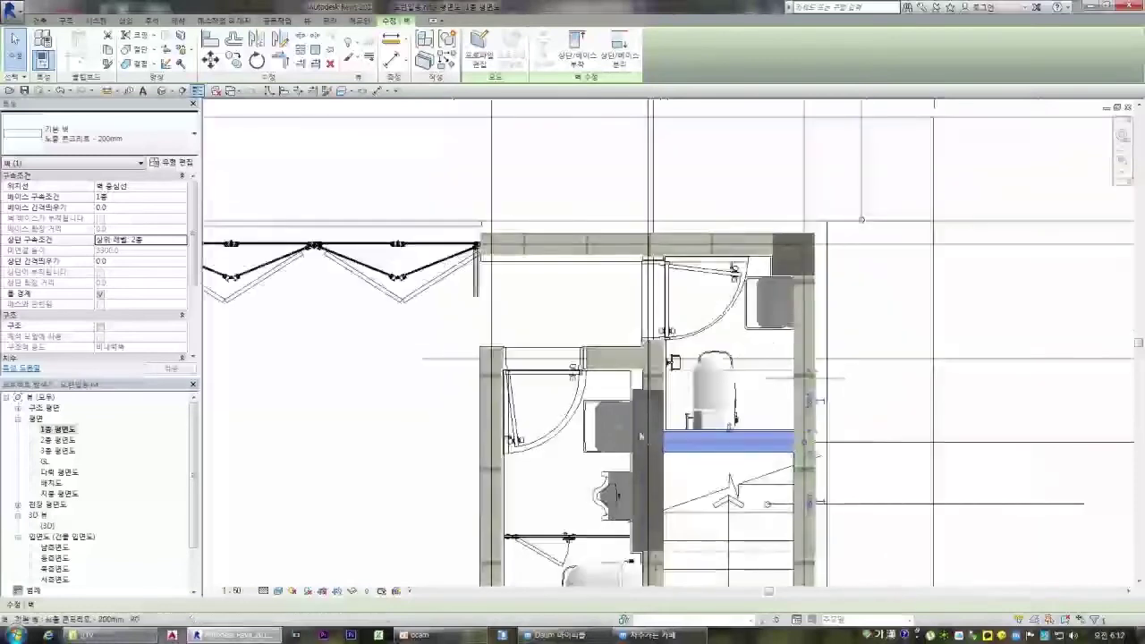
pyautogui.click(216, 162)
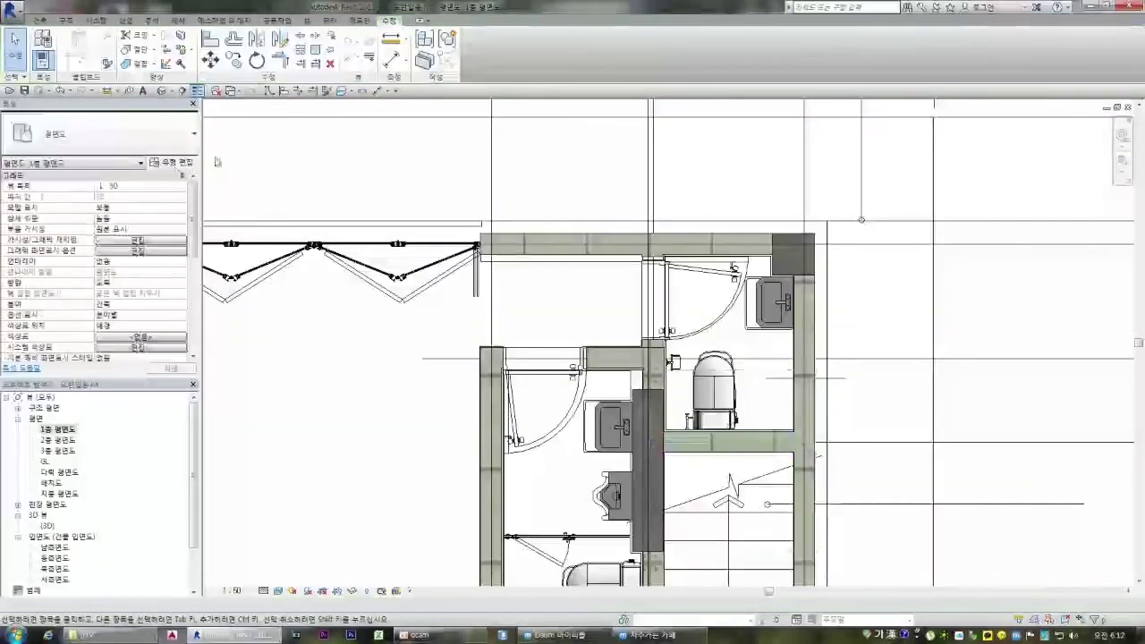
# - Match the restroom's outer side wall type onto the wall segment along the stairs and dismiss the overlap warning
pyautogui.click(108, 65)
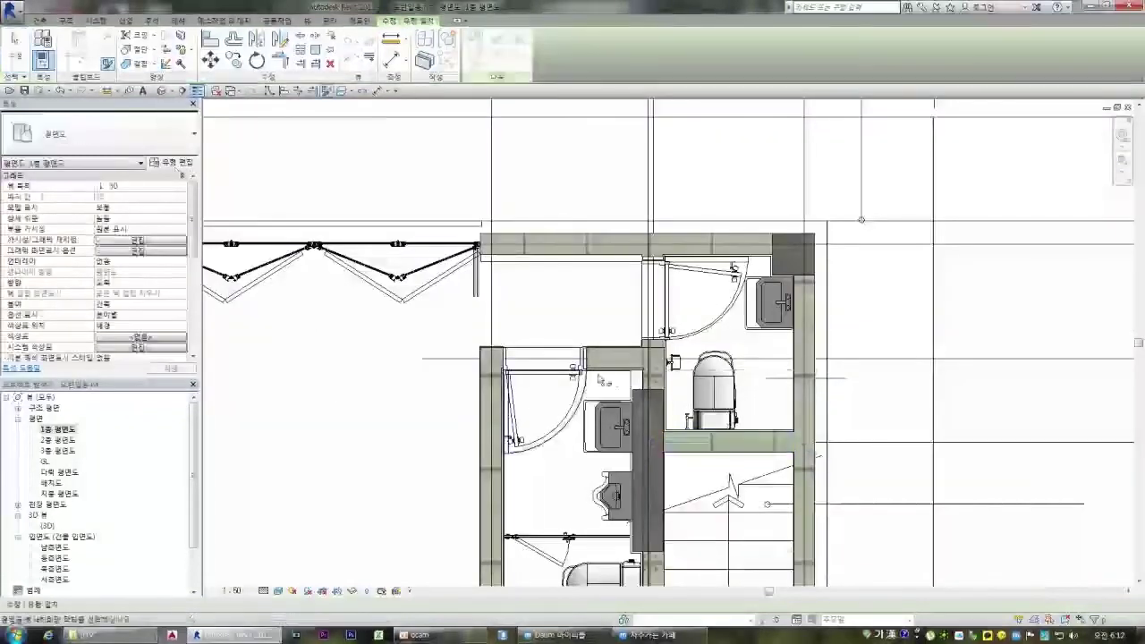
pyautogui.click(492, 474)
pyautogui.click(660, 465)
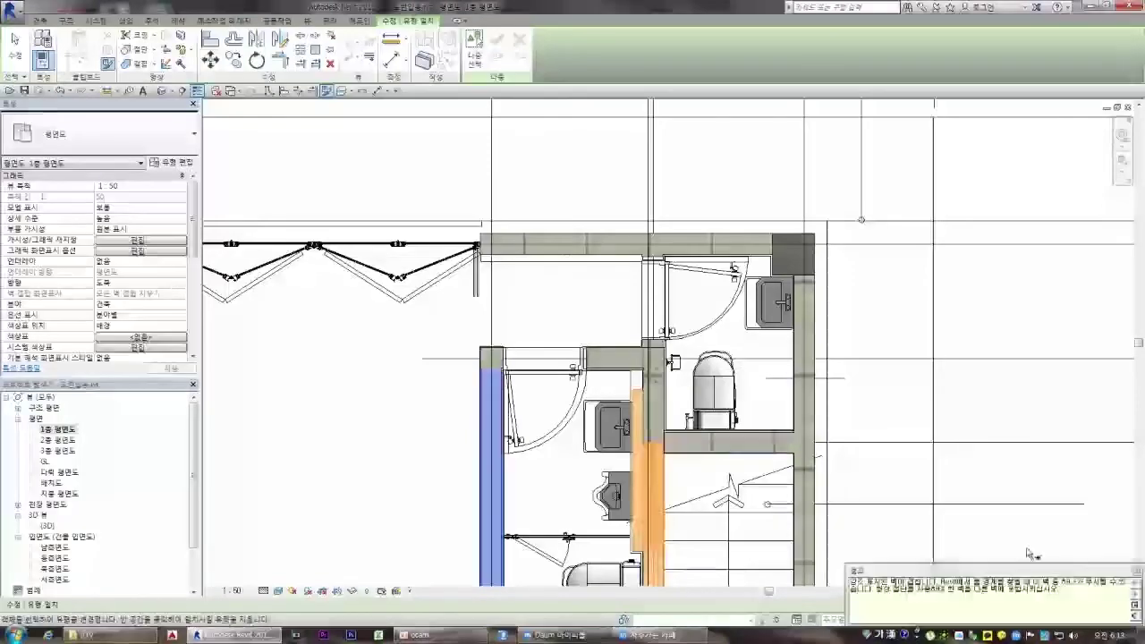
pyautogui.click(1137, 571)
pyautogui.scroll(-3, 863, 313)
pyautogui.scroll(6, 802, 404)
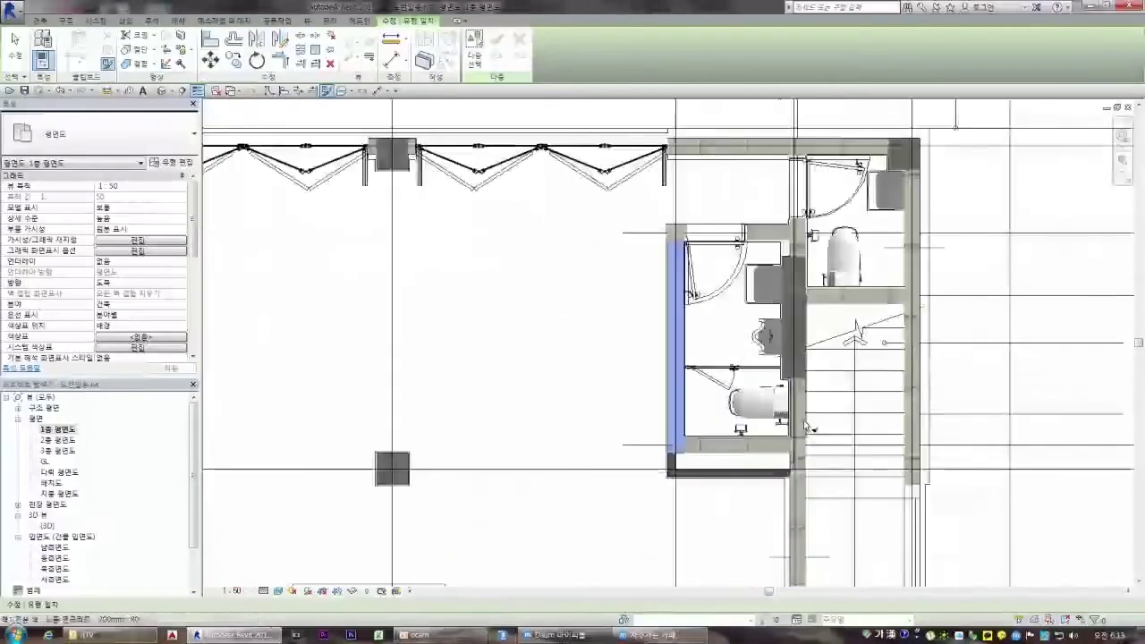
pyautogui.click(828, 432)
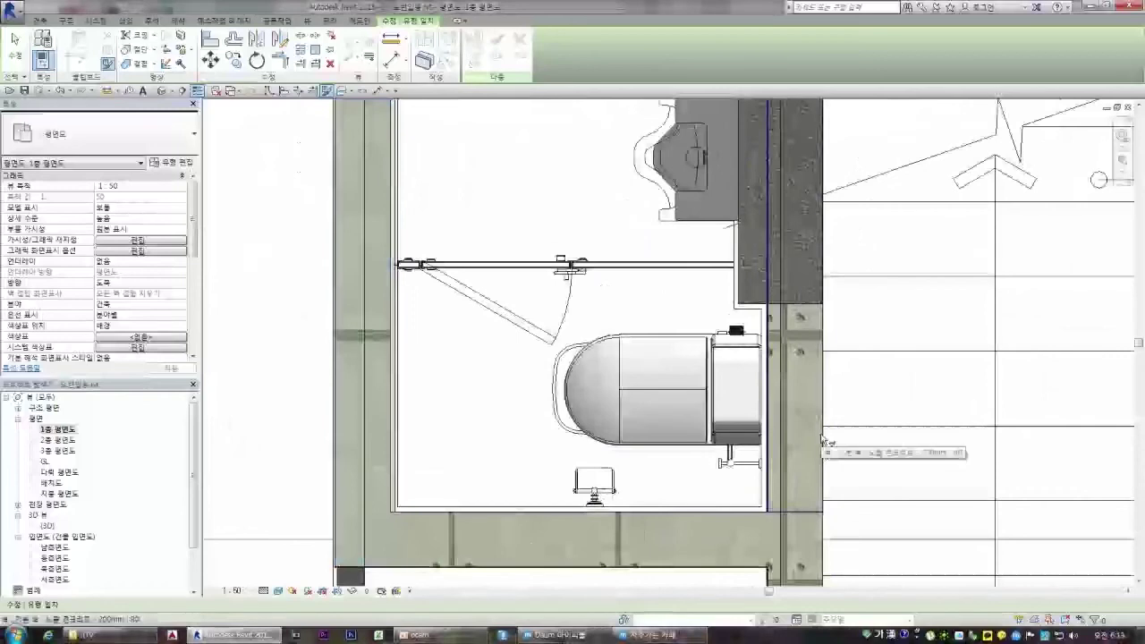
pyautogui.click(820, 438)
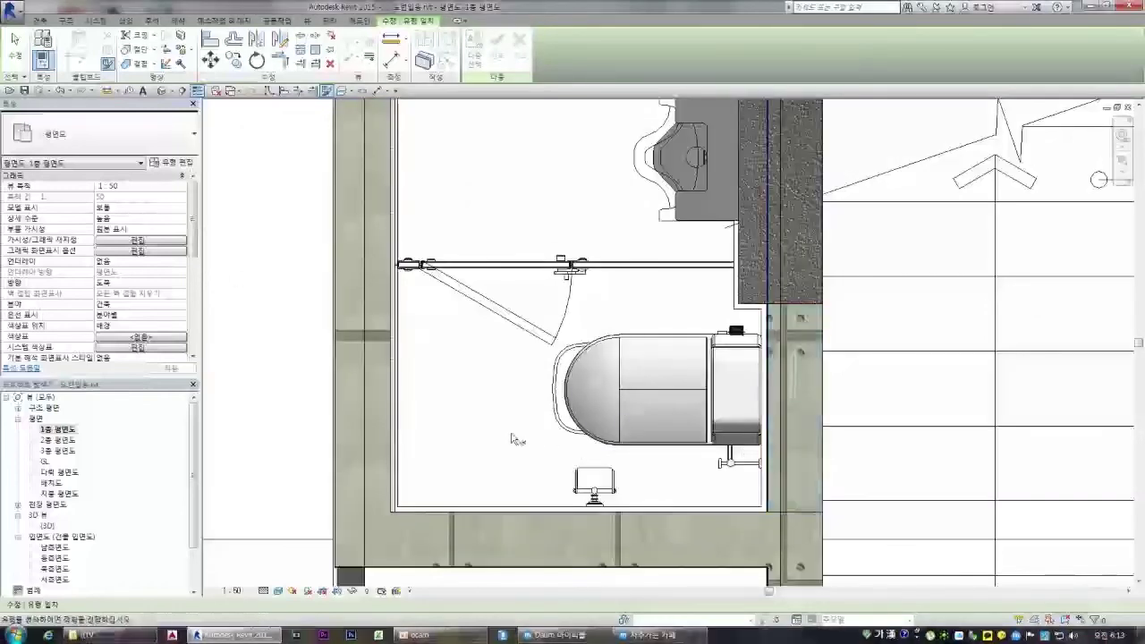
pyautogui.click(586, 445)
# - Rejoin the stair-side wall segment with the wall segment between the two restrooms using Trim/Extend
pyautogui.scroll(-3, 604, 442)
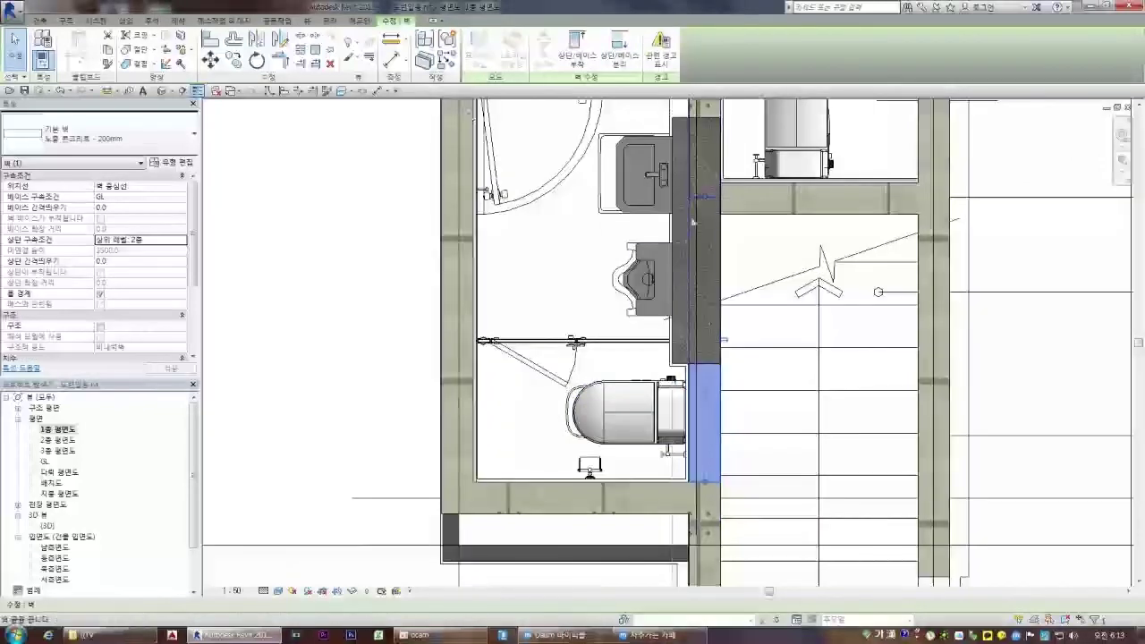
pyautogui.scroll(-2, 700, 206)
pyautogui.moveTo(702, 231); pyautogui.dragTo(703, 233)
pyautogui.click(581, 263)
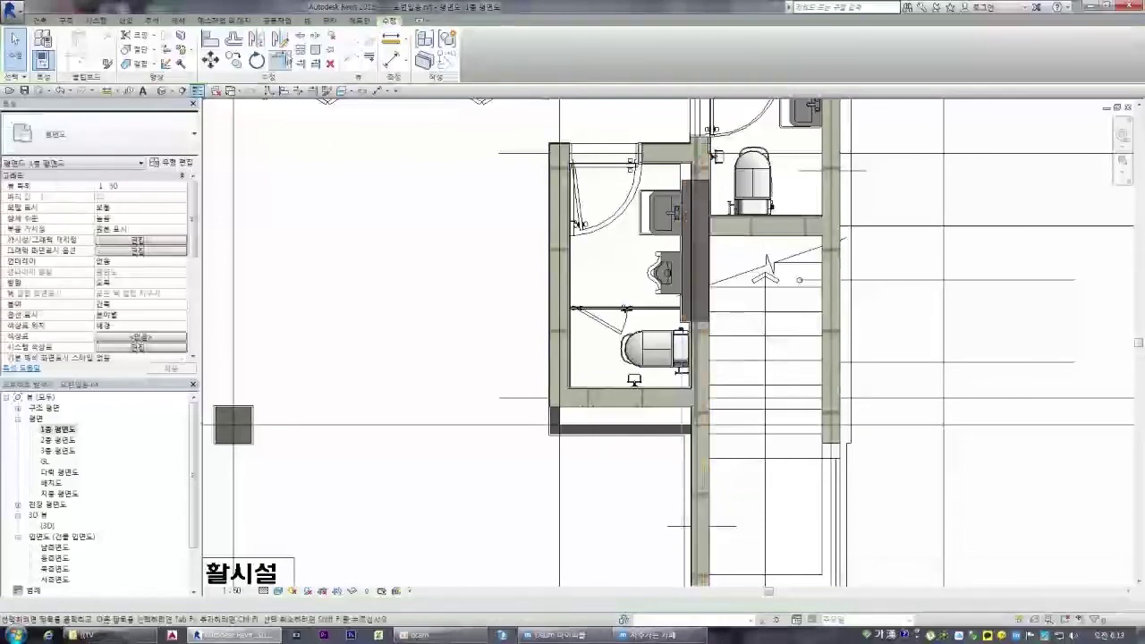
# - Split the stair-side wall at the end of the dark concrete wall nearest the toilet
pyautogui.press('s')
pyautogui.press('l')
pyautogui.scroll(5, 712, 312)
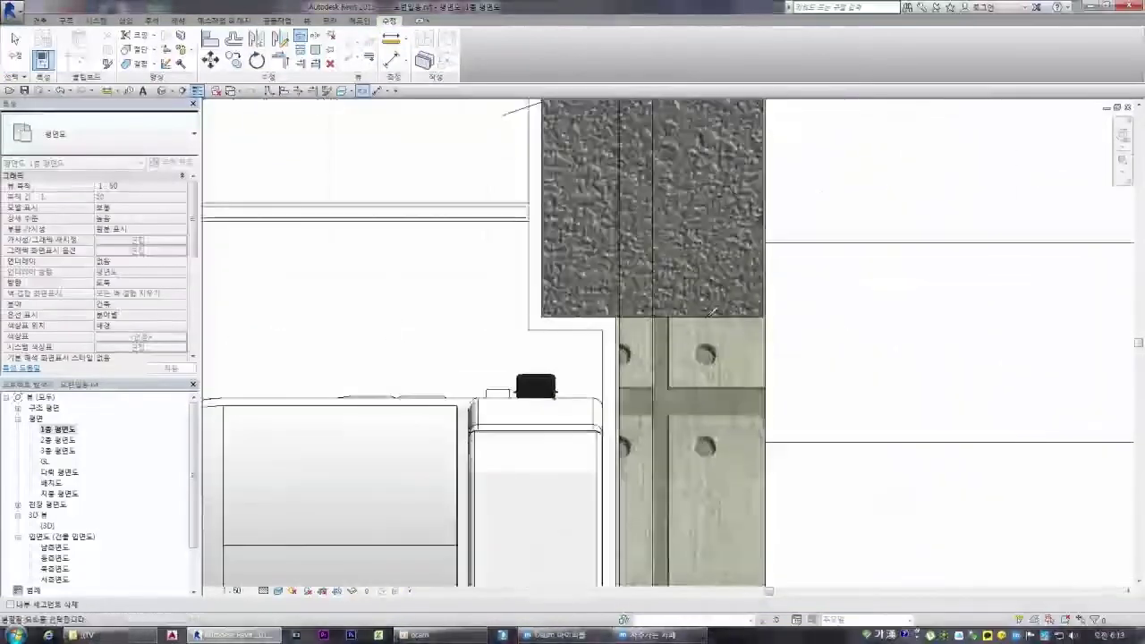
pyautogui.scroll(3, 701, 311)
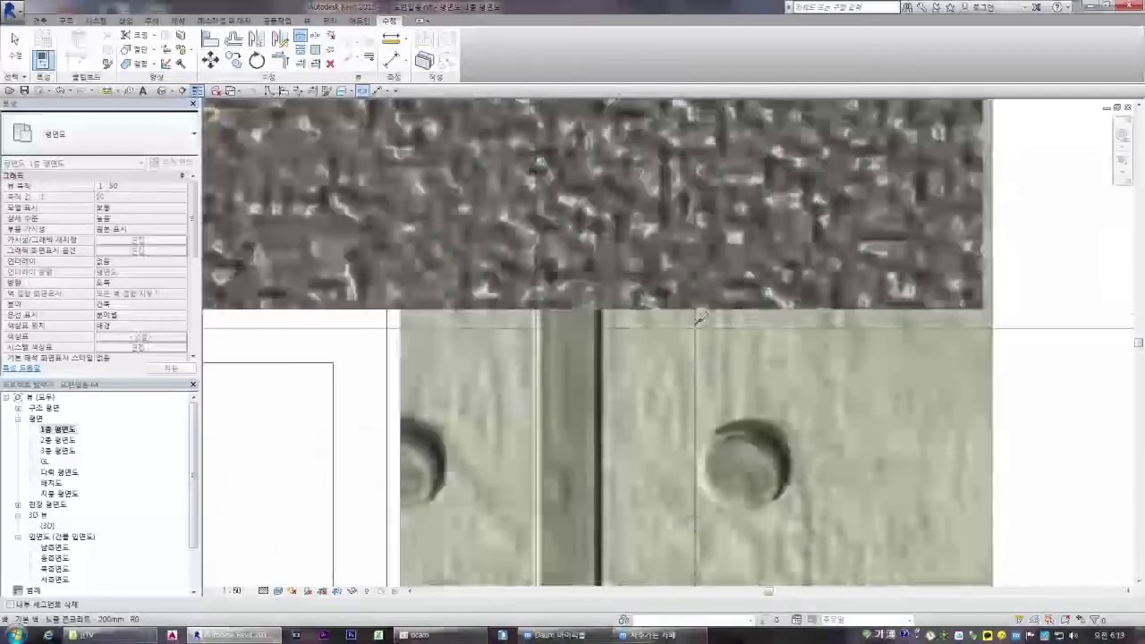
pyautogui.scroll(-15, 701, 310)
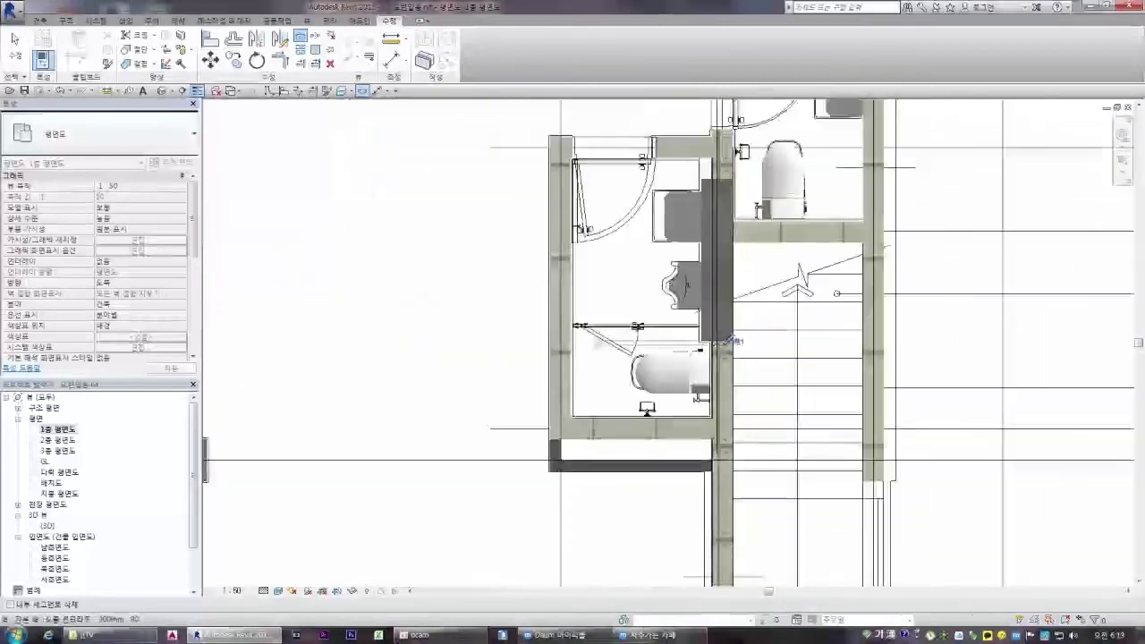
pyautogui.press('Escape')
# - Split the same wall just beyond the dark concrete wall's other end, beside the sink
pyautogui.scroll(1, 726, 168)
pyautogui.scroll(1, 721, 164)
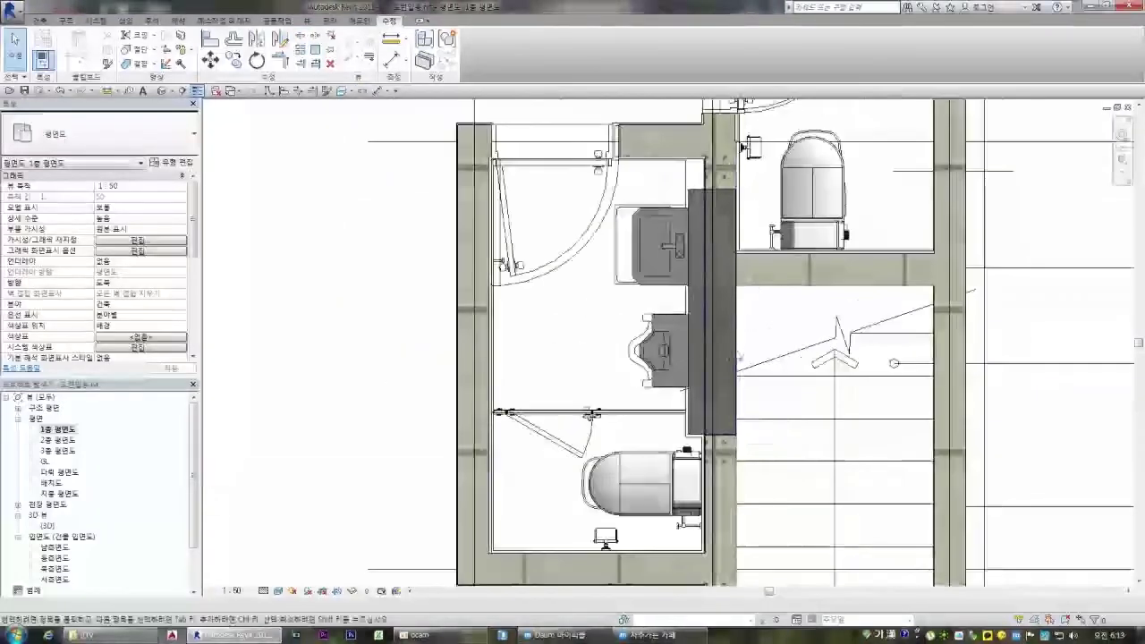
pyautogui.click(692, 400)
pyautogui.press('Escape')
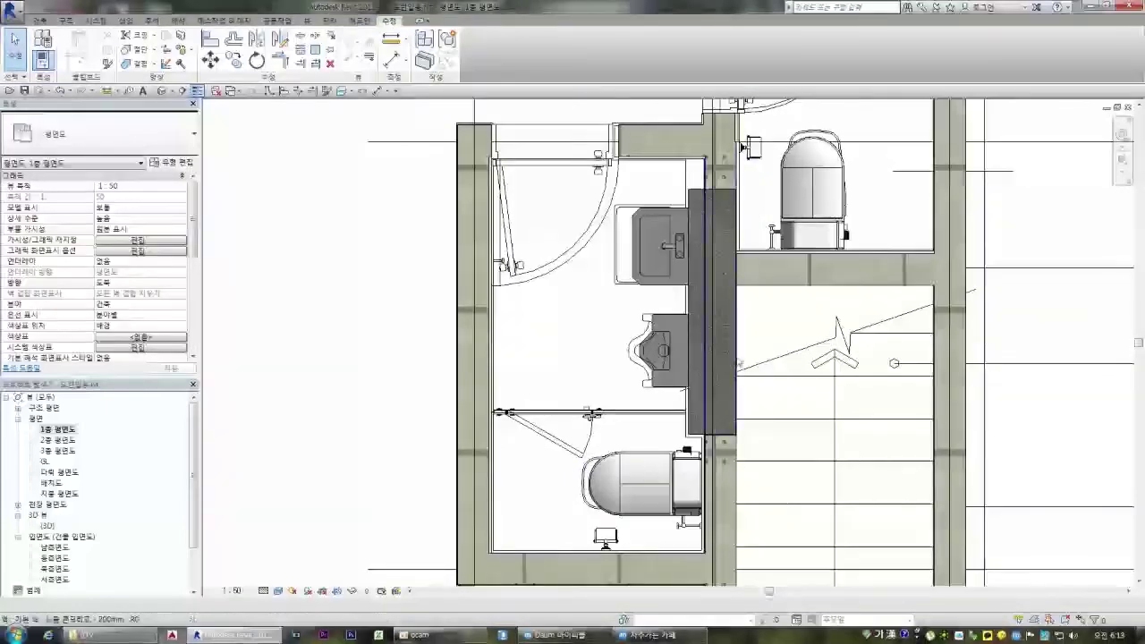
pyautogui.click(739, 361)
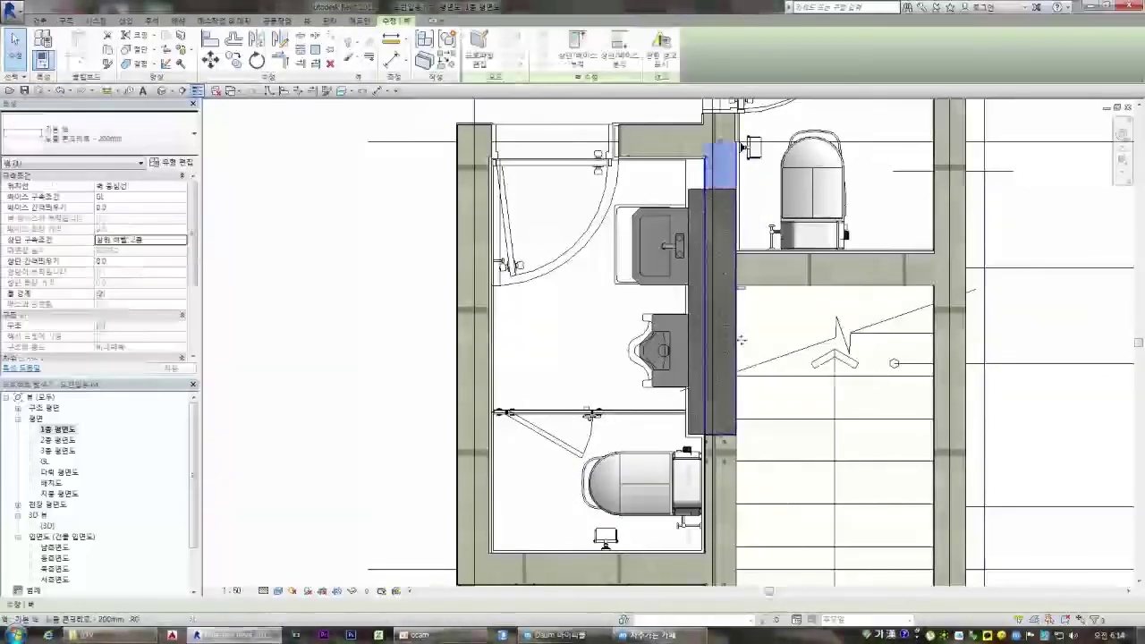
pyautogui.press('Escape')
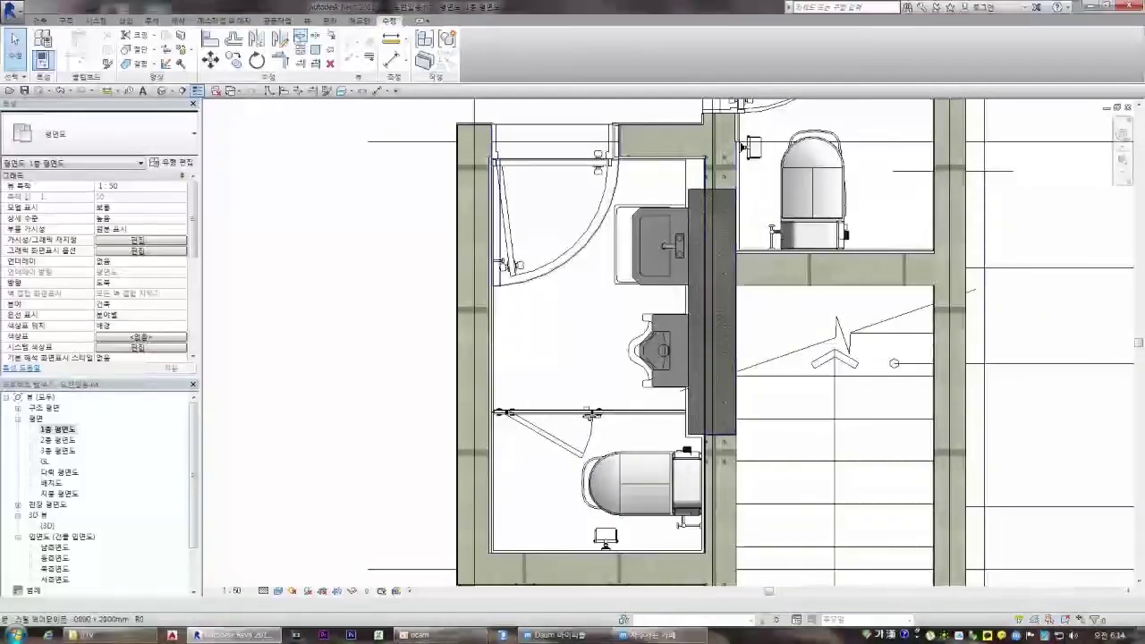
pyautogui.press('s')
pyautogui.press('d')
pyautogui.click(719, 180)
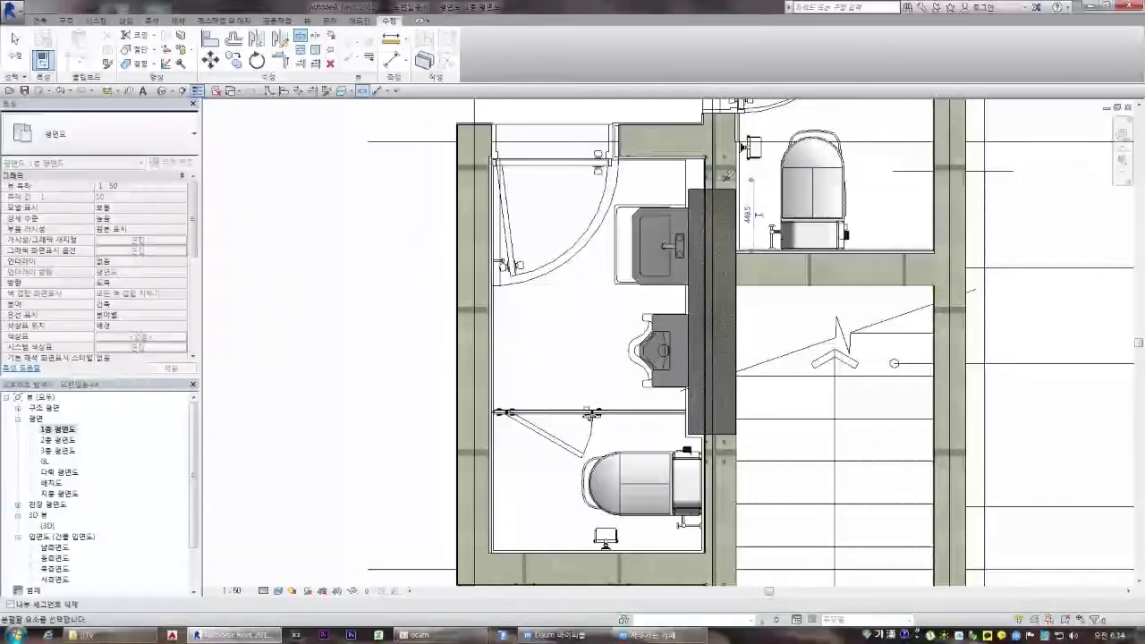
# - Delete the wall piece that overlaps the dark concrete wall behind the sink and urinal
pyautogui.press('Escape')
pyautogui.click(716, 181)
pyautogui.press('Delete')
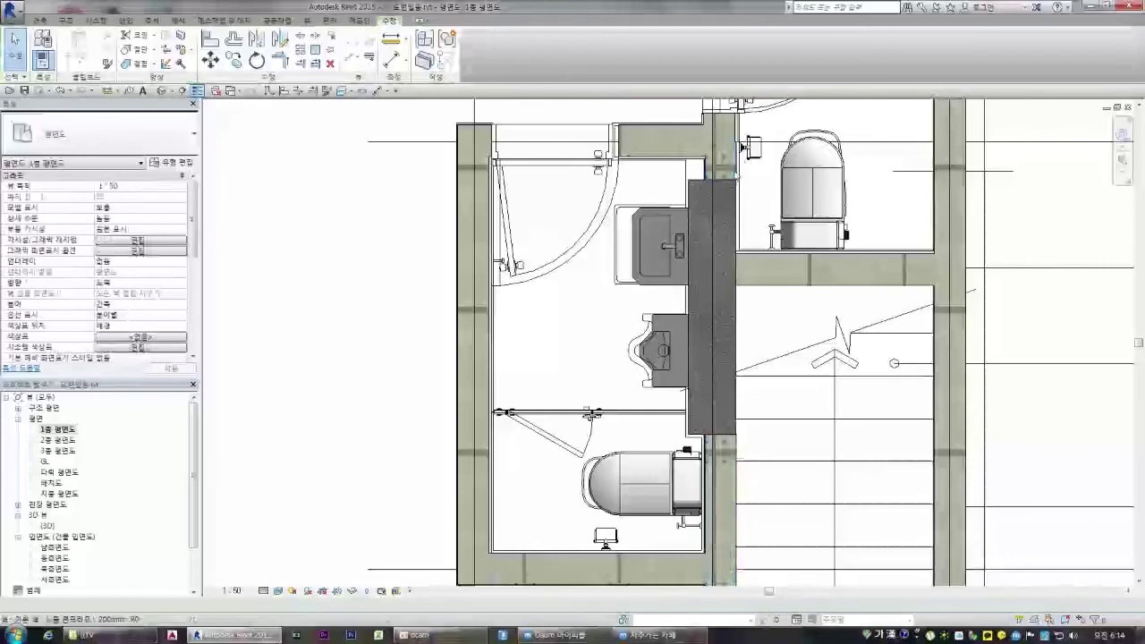
# - Match the outer side wall's type 화장실 타일 벽 - 200mm (외부 흰색 페인트) onto the short wall piece between the two restrooms
pyautogui.click(722, 169)
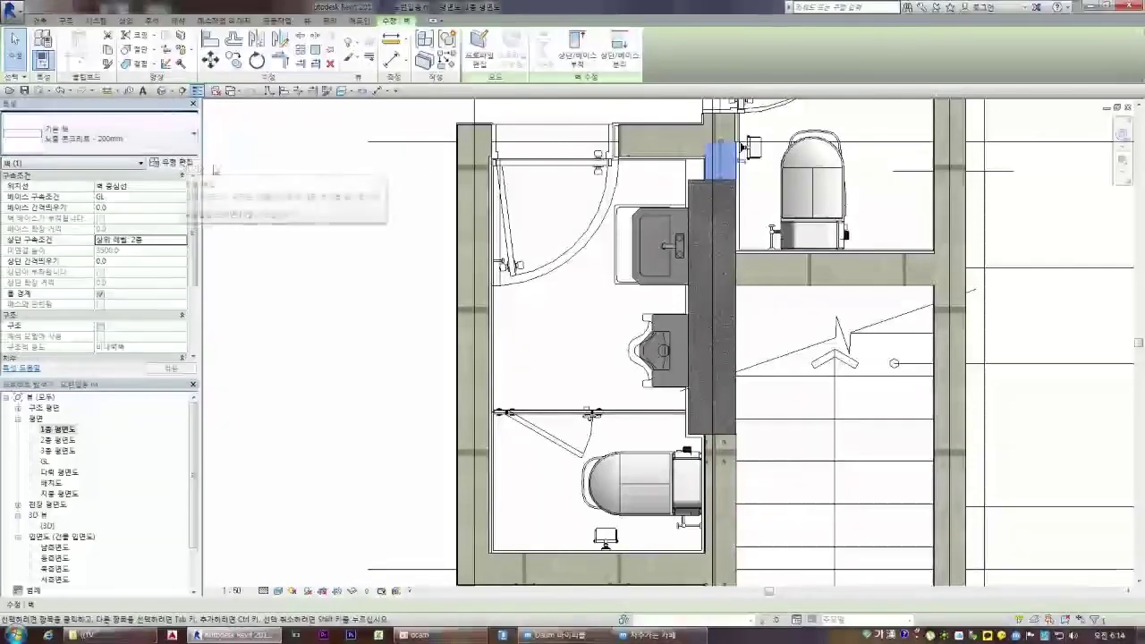
pyautogui.click(239, 144)
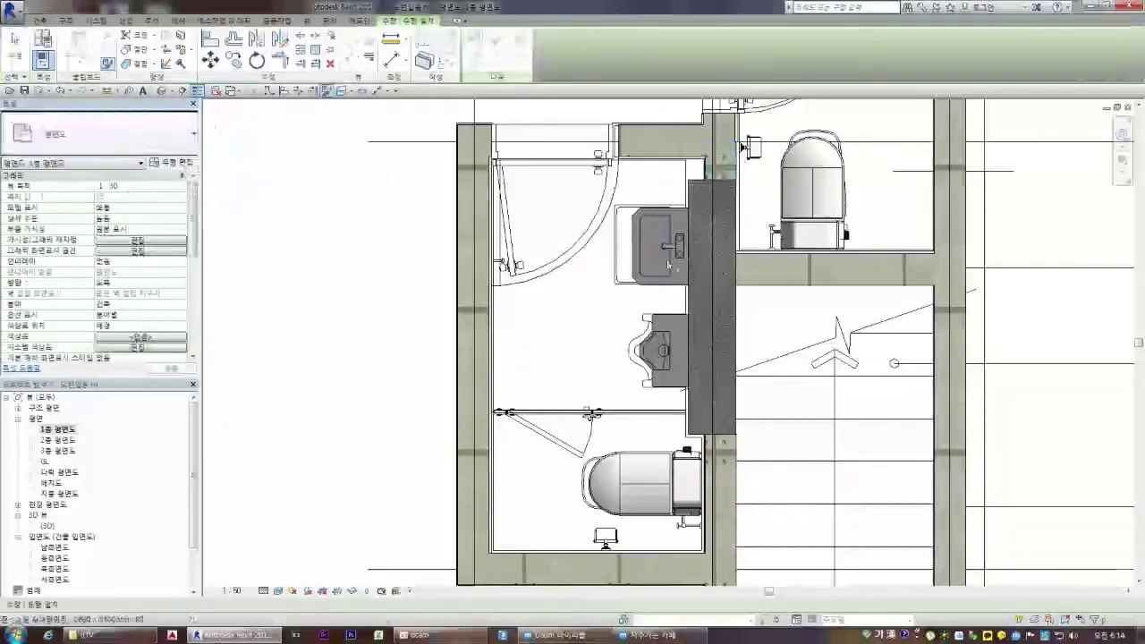
pyautogui.click(464, 284)
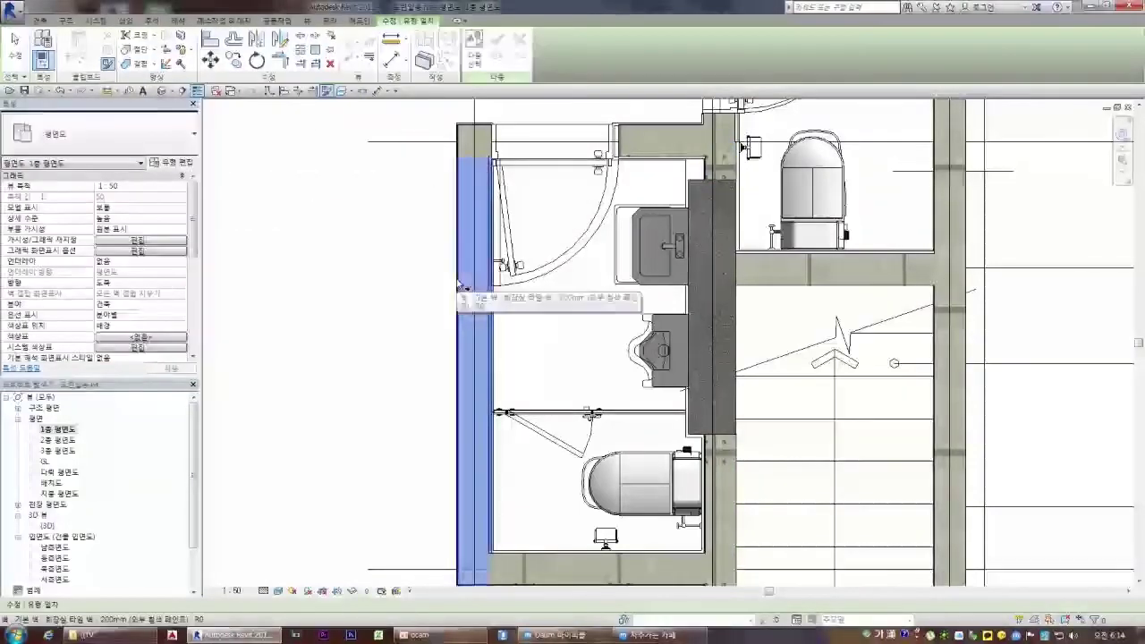
pyautogui.click(723, 163)
# - Duplicate the wall type of the short piece between the two restrooms as 화장실 타일 벽 - 200mm (양면)
pyautogui.press('Escape')
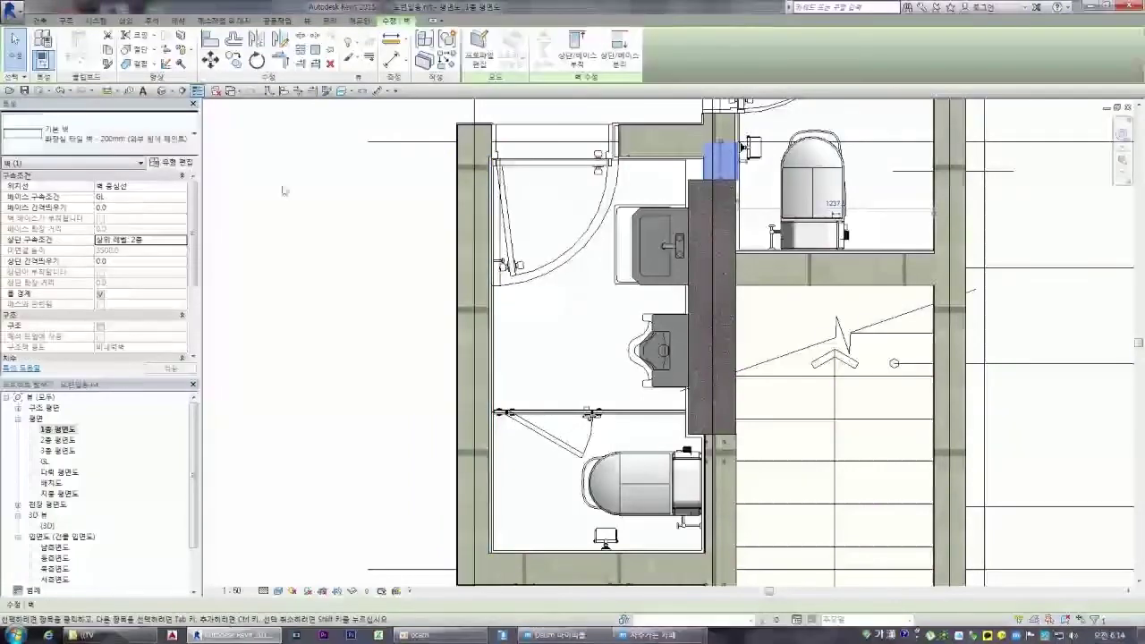
pyautogui.click(176, 163)
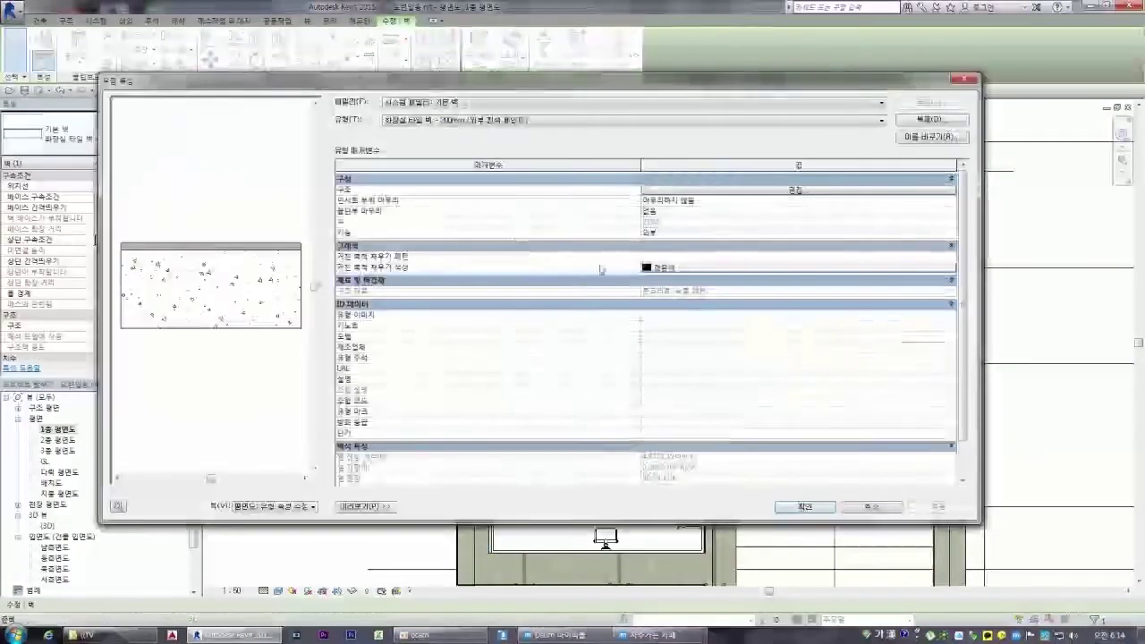
pyautogui.click(927, 123)
pyautogui.moveTo(595, 291); pyautogui.dragTo(537, 292)
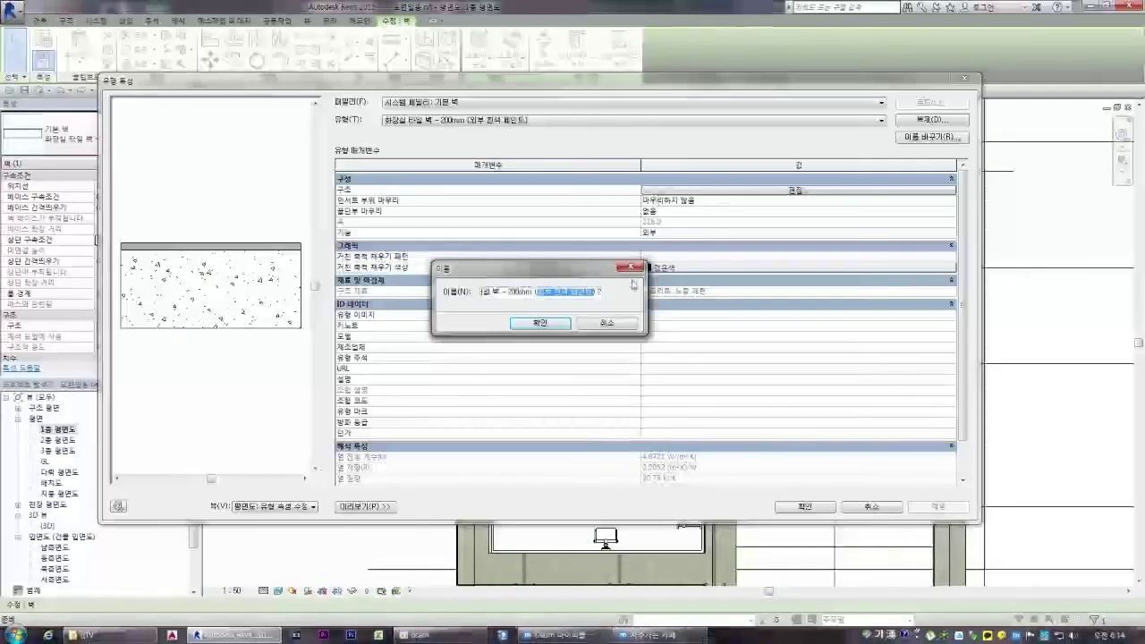
pyautogui.write('양면')
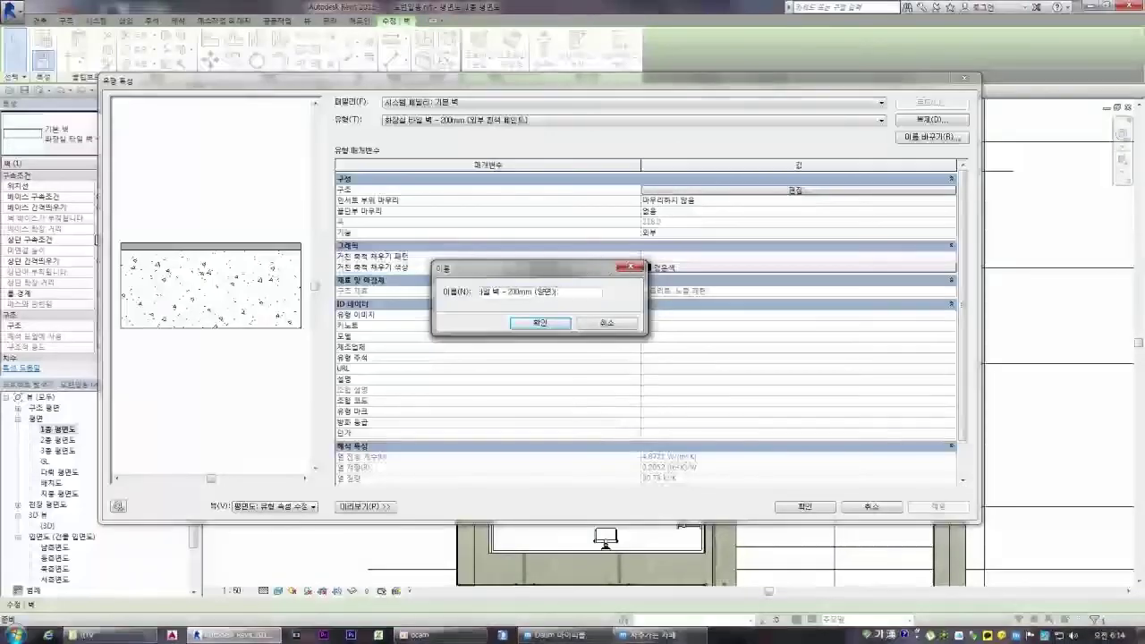
pyautogui.click(541, 322)
# - Set the concrete layer's thickness to 200 and change the paint layer to 마감재 1 [4] with material 타일, 자기, 4인치
pyautogui.click(796, 189)
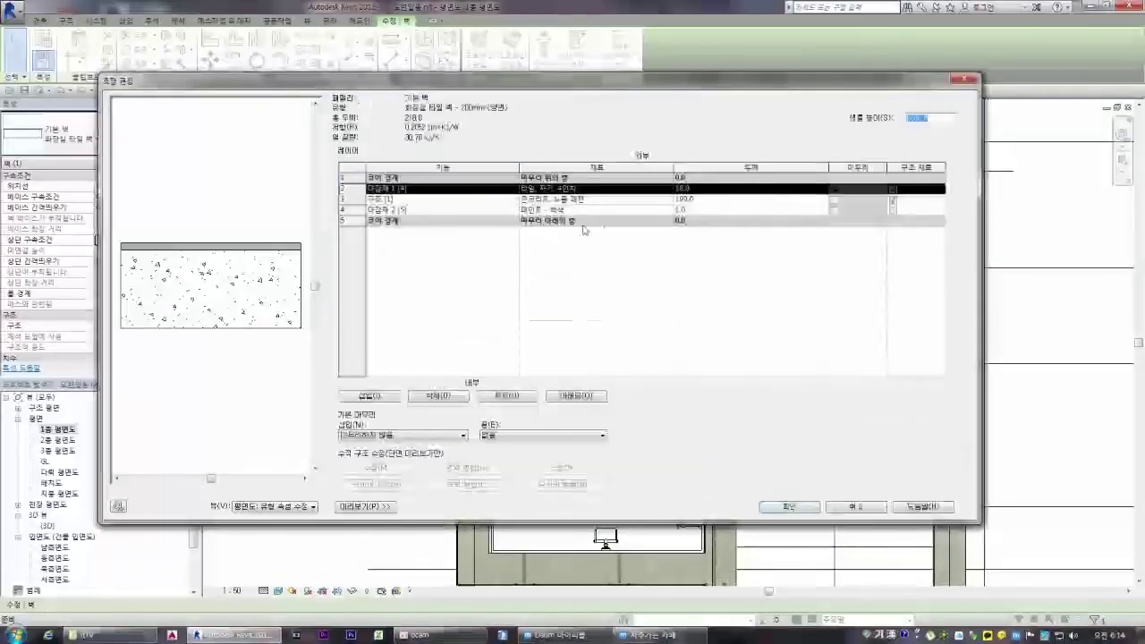
pyautogui.click(709, 199)
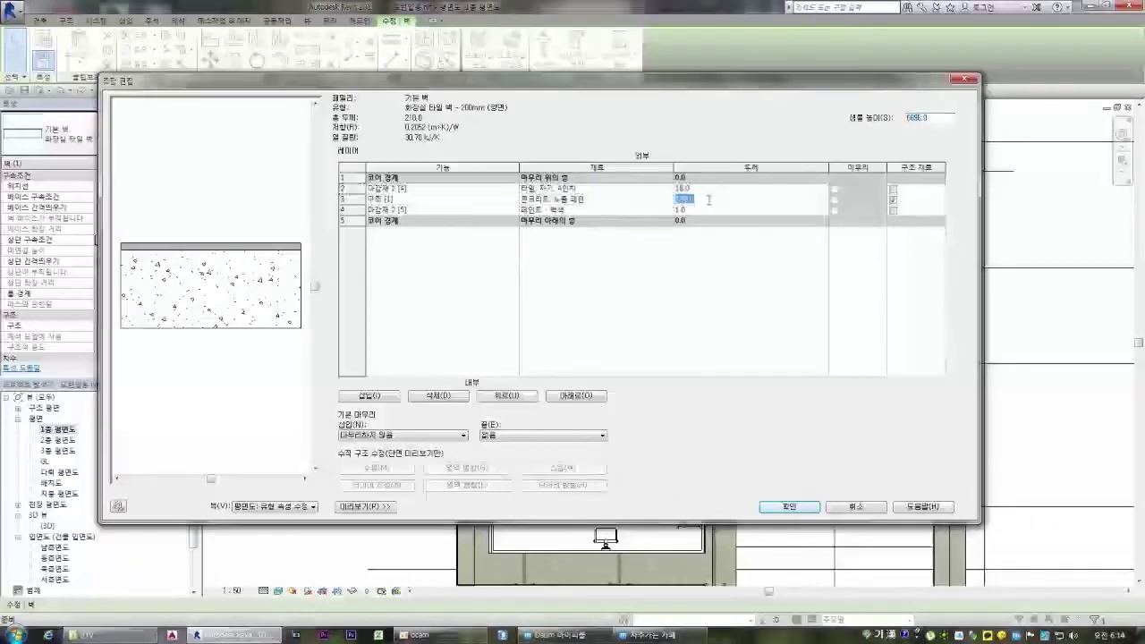
pyautogui.click(513, 211)
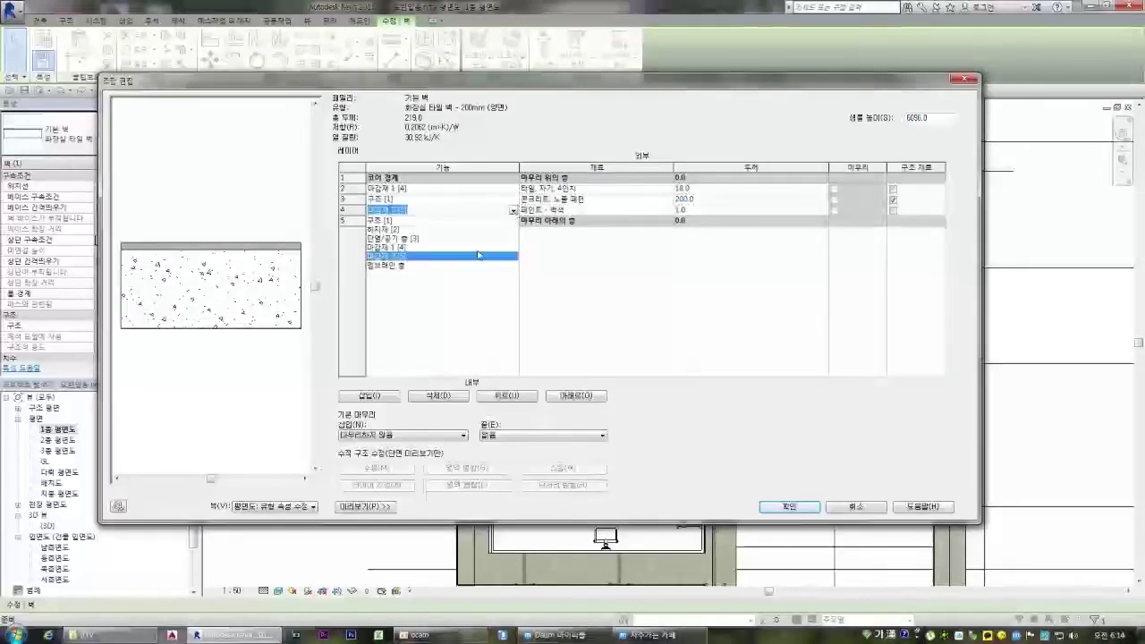
pyautogui.click(481, 247)
pyautogui.click(669, 211)
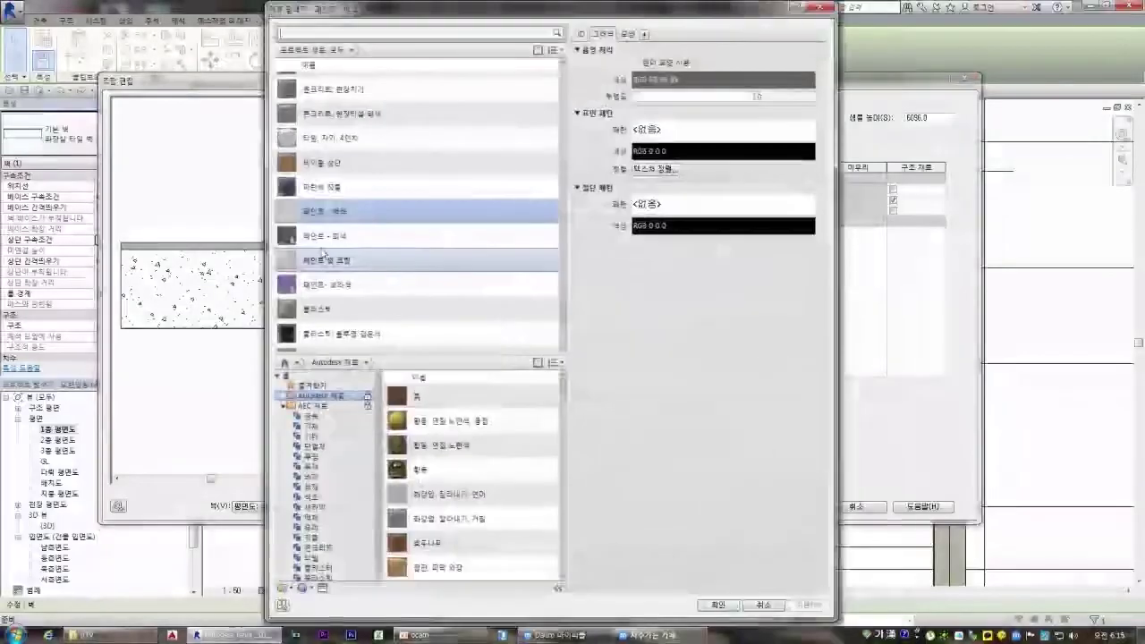
pyautogui.scroll(-1, 330, 123)
pyautogui.doubleClick(331, 123)
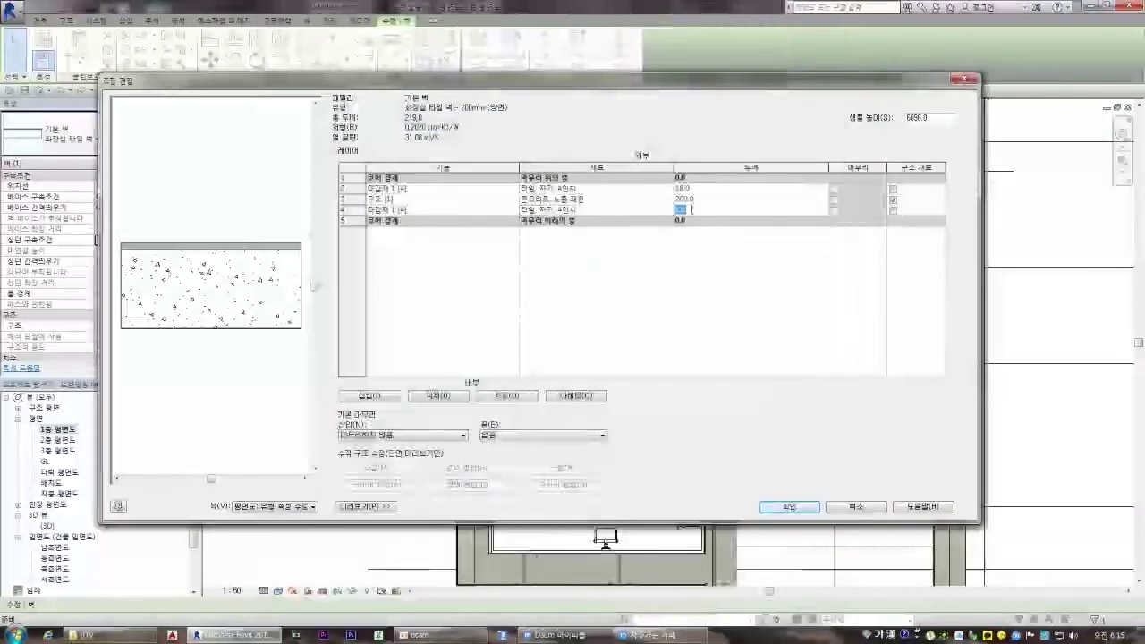
# - Set the second tile layer's thickness to 18 and apply the double-sided tile wall type
pyautogui.click(692, 209)
pyautogui.write('18')
pyautogui.click(789, 506)
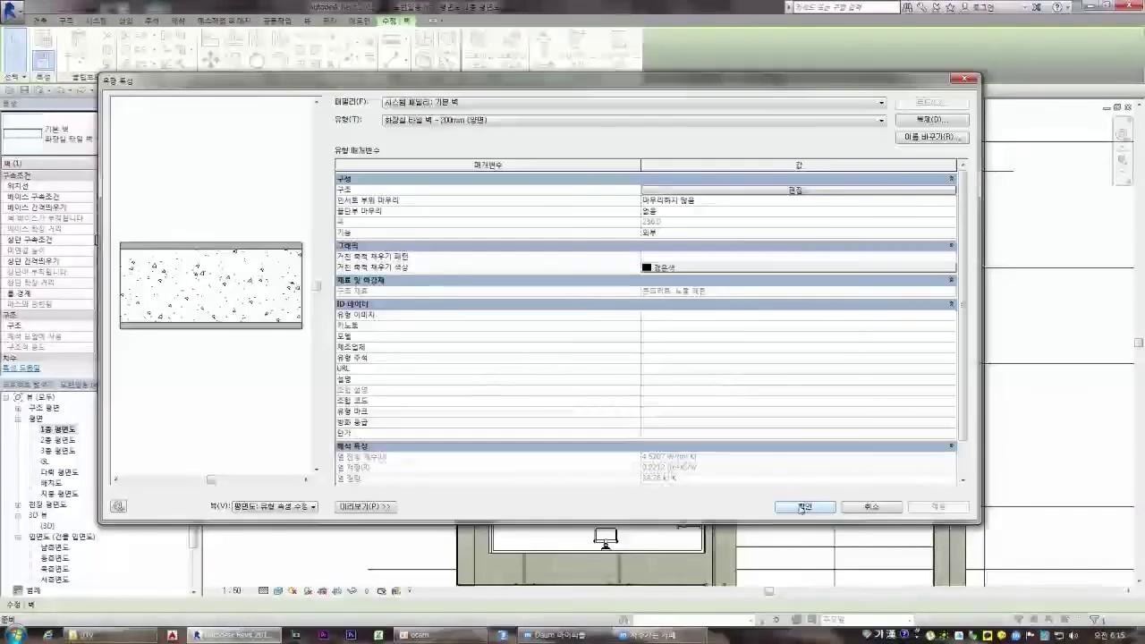
pyautogui.click(802, 507)
pyautogui.press('Escape')
# - Match the outer side wall's type 화장실 타일 벽 - 200mm (외부 흰색 페인트) onto the restroom end wall beside the toilet
pyautogui.scroll(-2, 601, 282)
pyautogui.scroll(2, 696, 431)
pyautogui.click(695, 443)
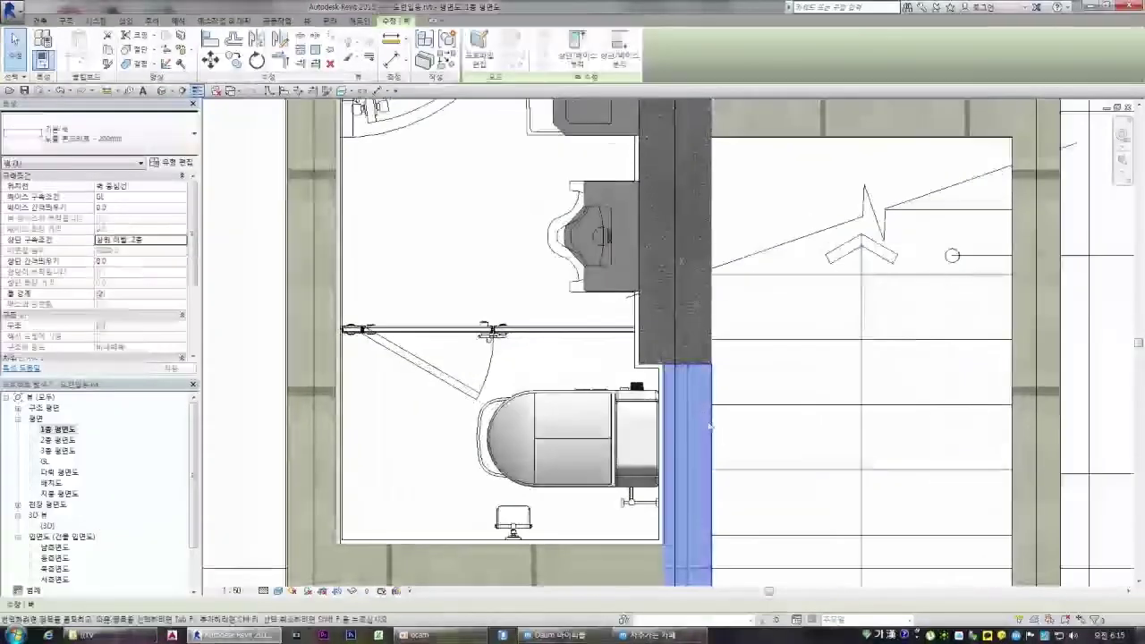
pyautogui.scroll(2, 683, 444)
pyautogui.click(562, 444)
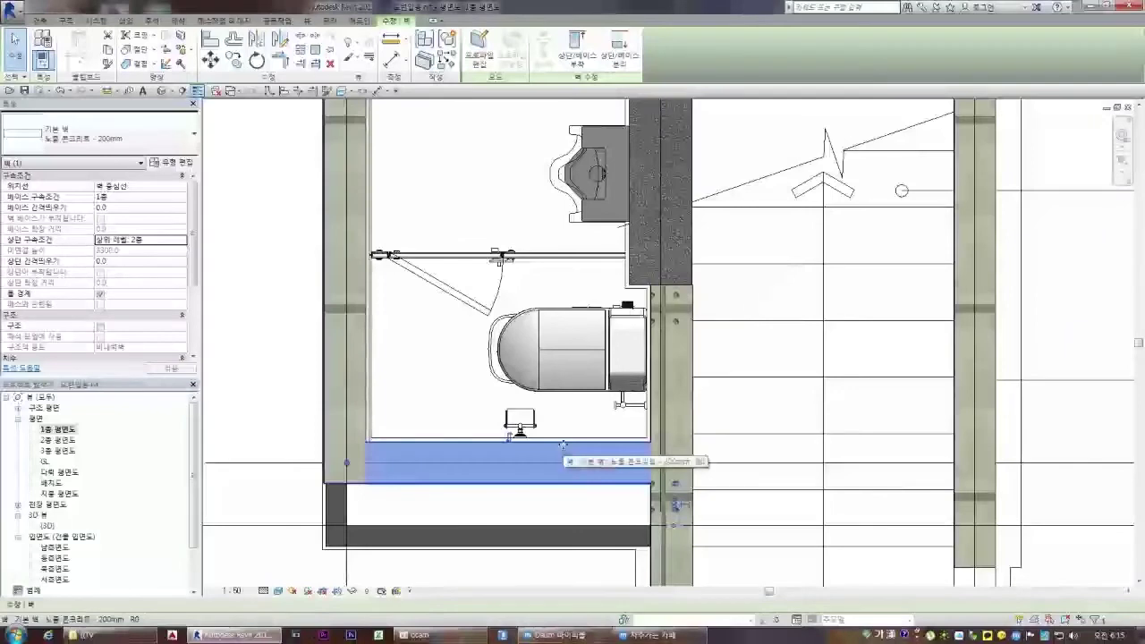
pyautogui.scroll(-3, 617, 455)
pyautogui.scroll(2, 631, 462)
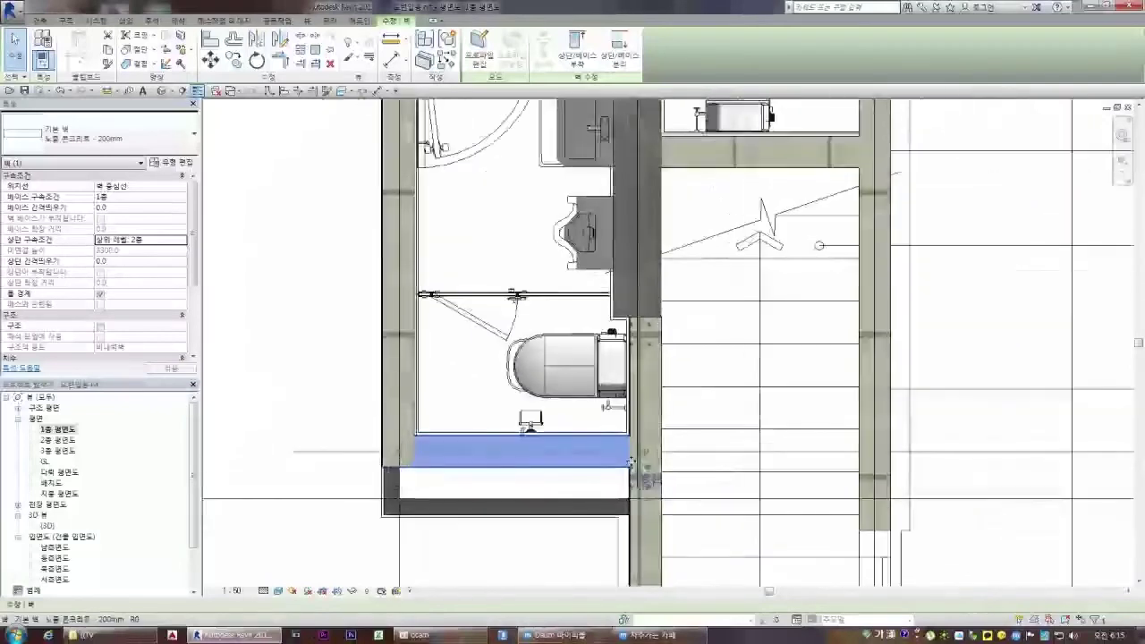
pyautogui.click(394, 433)
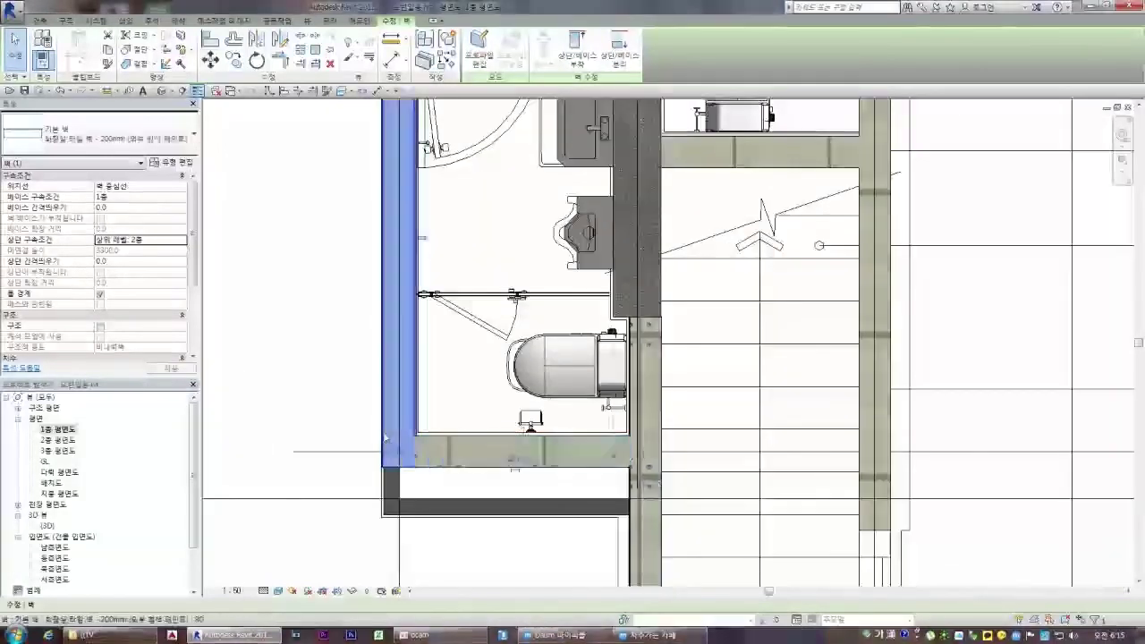
pyautogui.click(465, 450)
pyautogui.click(303, 319)
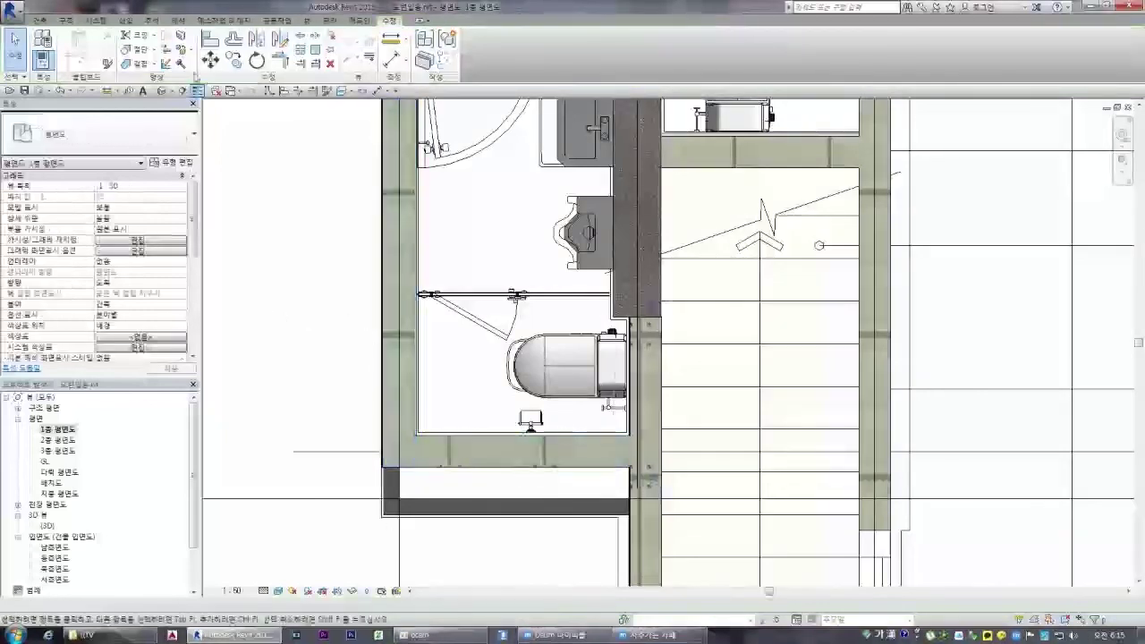
pyautogui.click(386, 390)
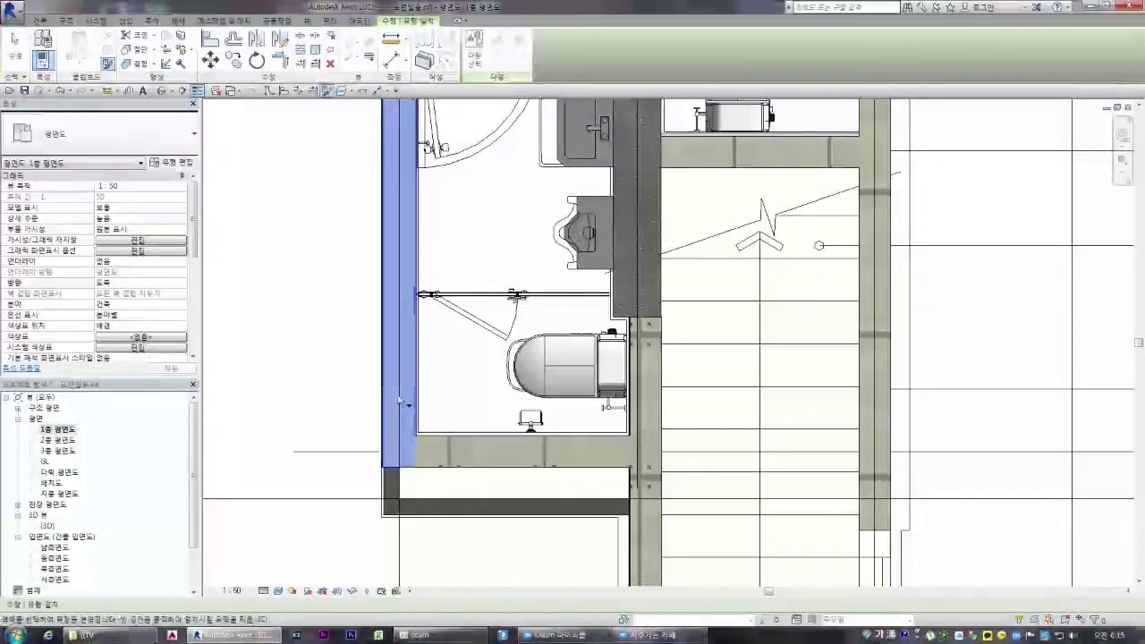
pyautogui.press('Escape')
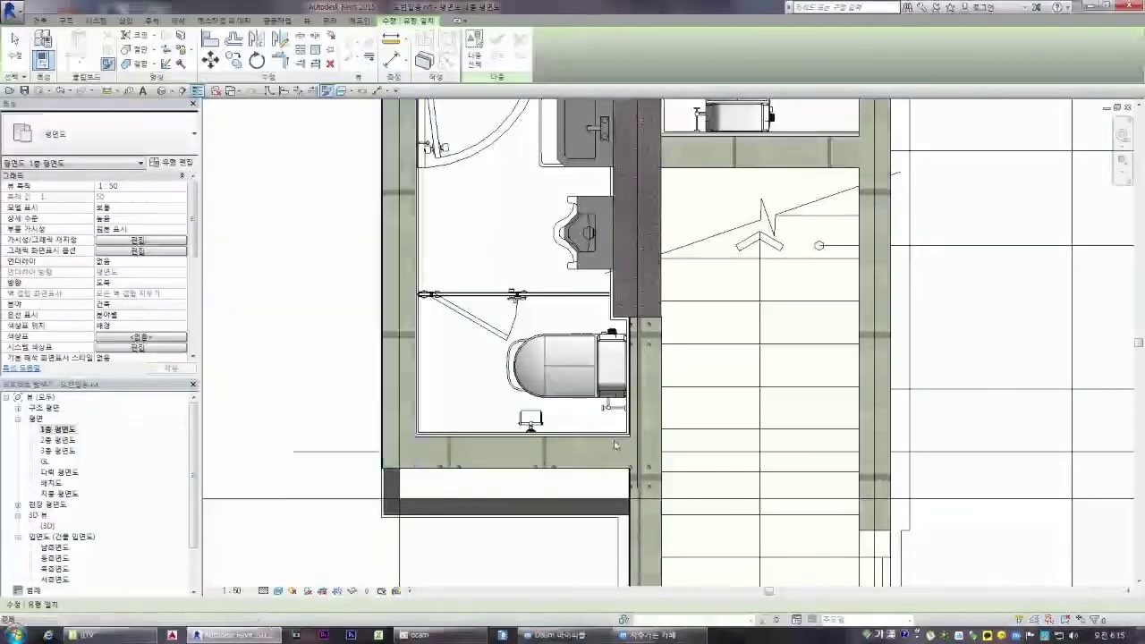
# - Split the stair-side wall where it meets the inner face of the restroom's end wall beside the toilet
pyautogui.scroll(2, 642, 430)
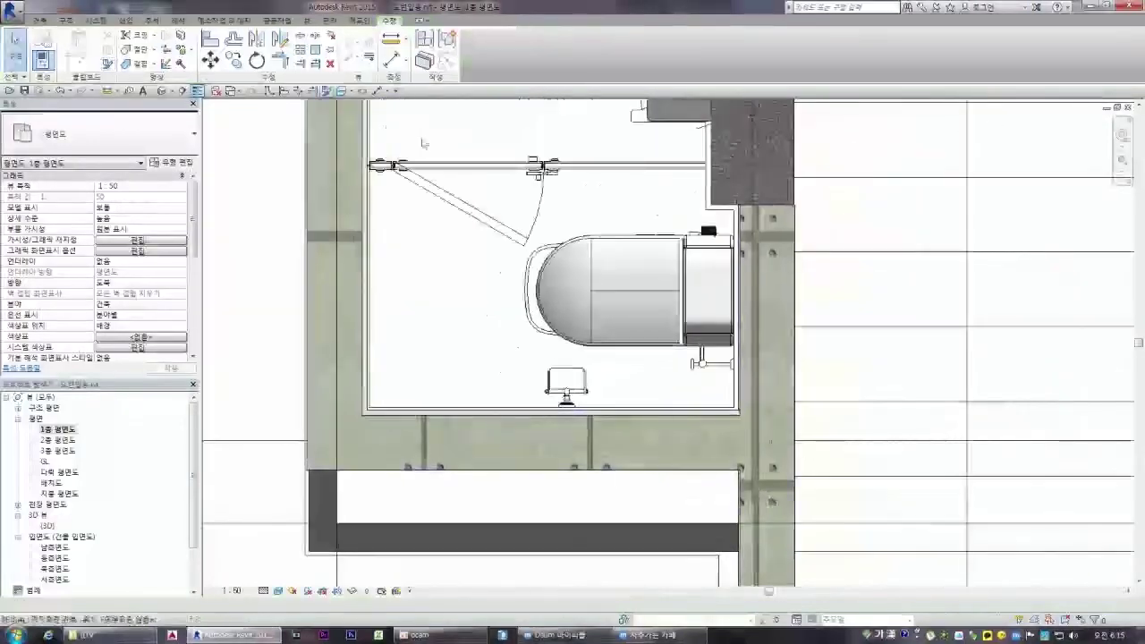
pyautogui.press('s')
pyautogui.press('l')
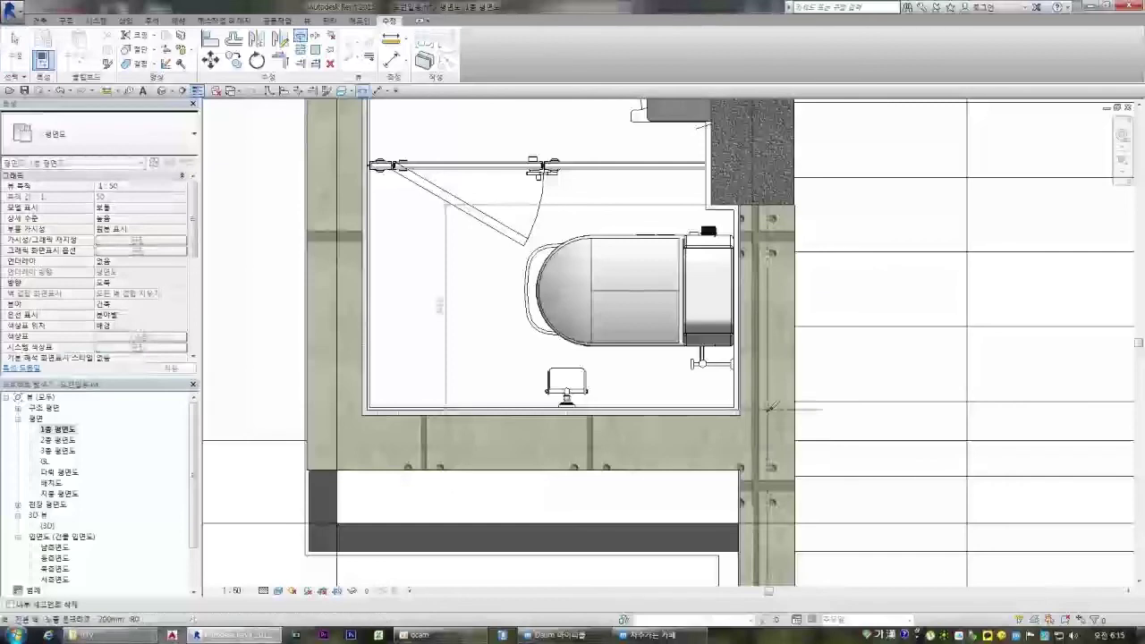
pyautogui.click(769, 410)
pyautogui.press('Escape')
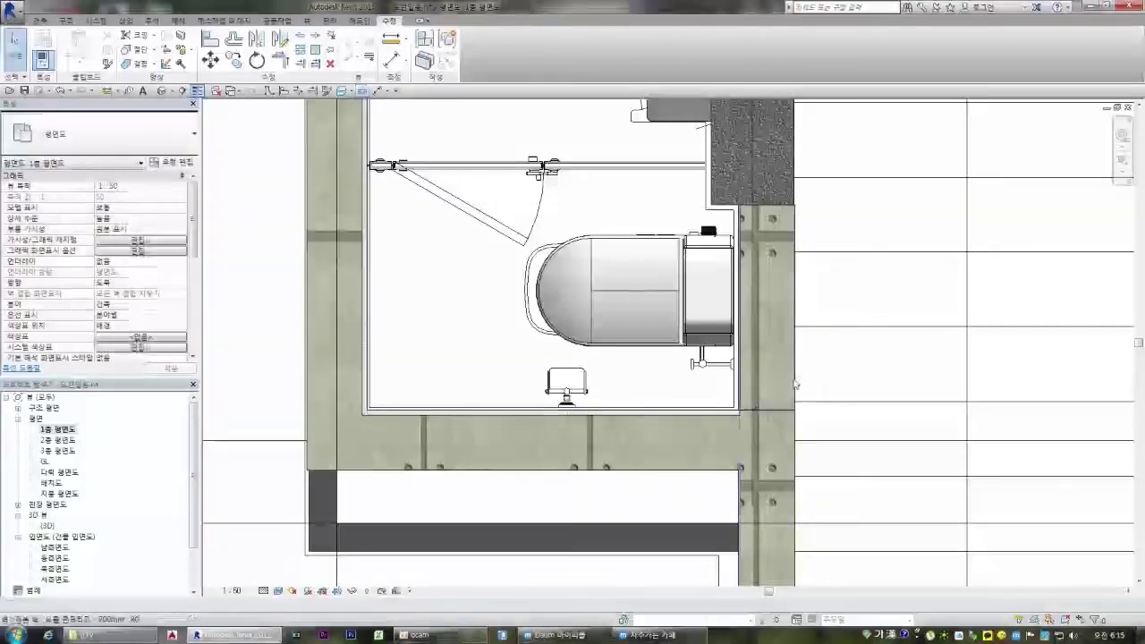
pyautogui.click(795, 383)
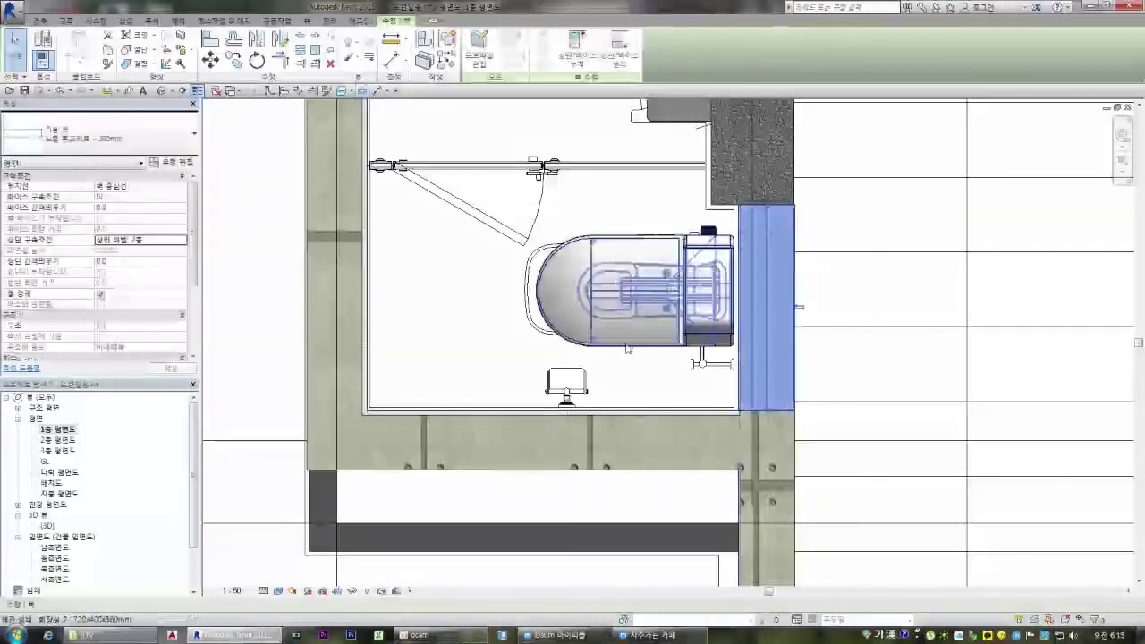
pyautogui.click(172, 163)
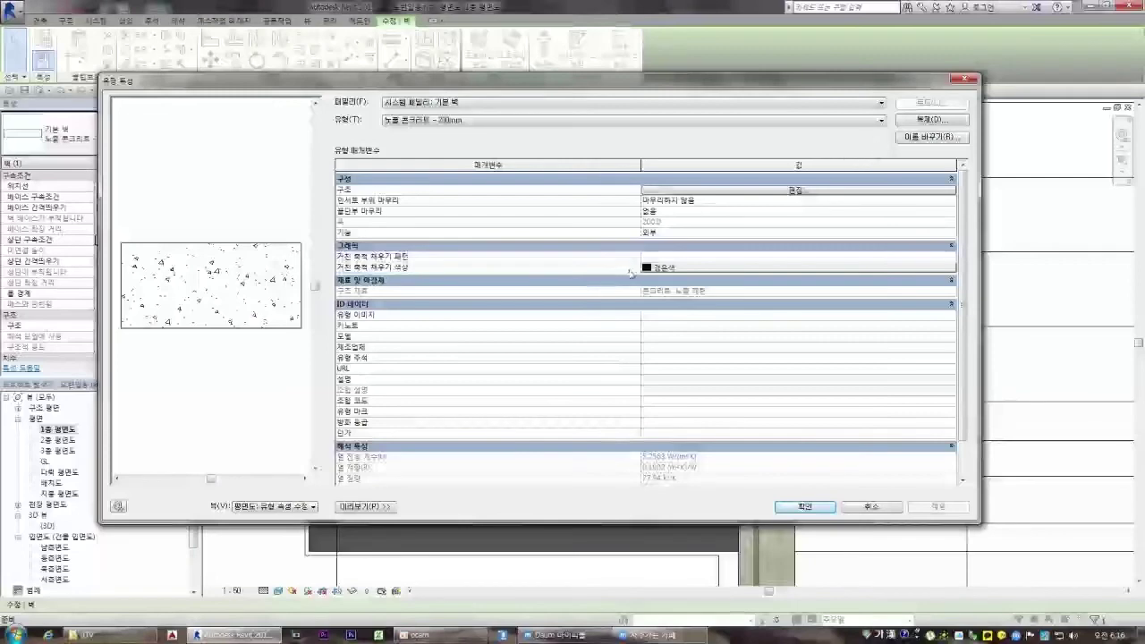
pyautogui.click(923, 123)
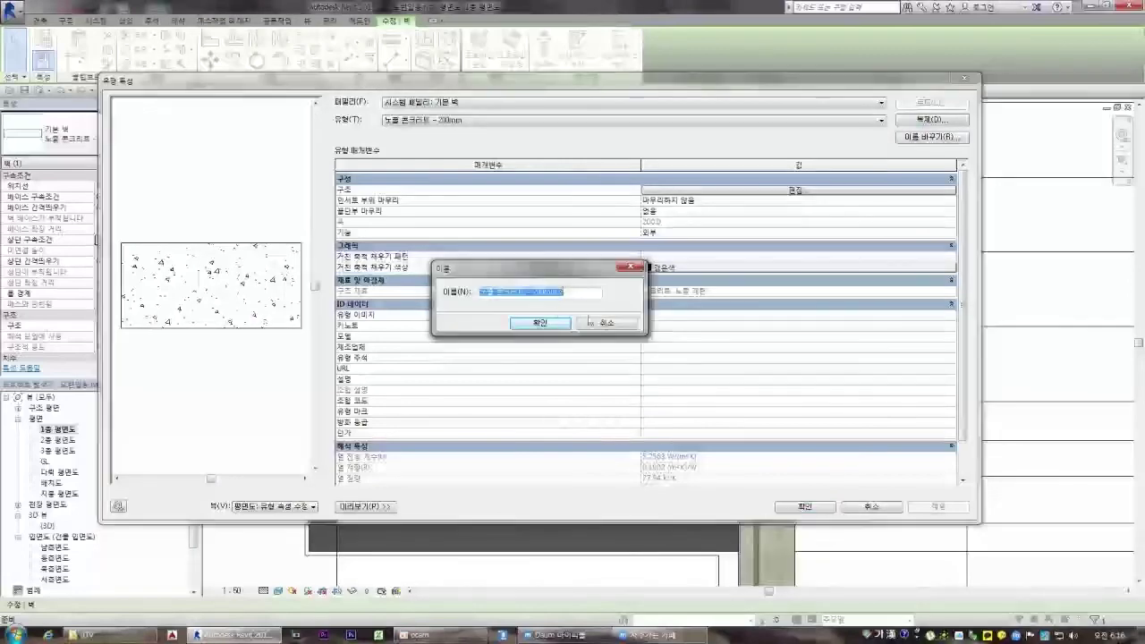
pyautogui.click(602, 322)
pyautogui.press('Escape')
pyautogui.press('Escape')
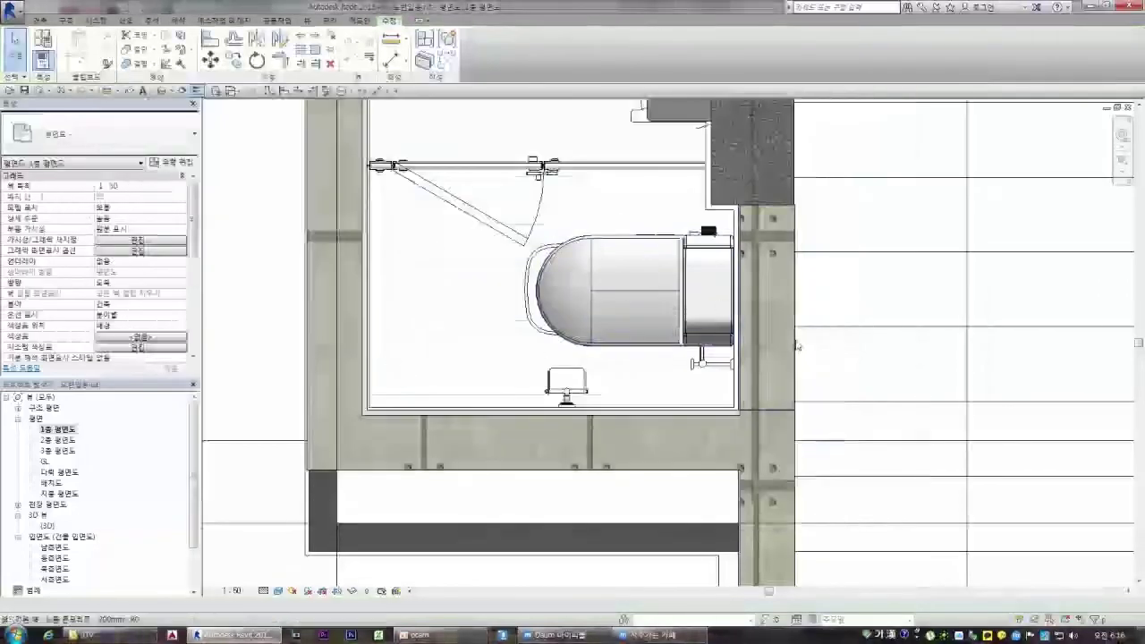
pyautogui.click(796, 307)
pyautogui.click(172, 163)
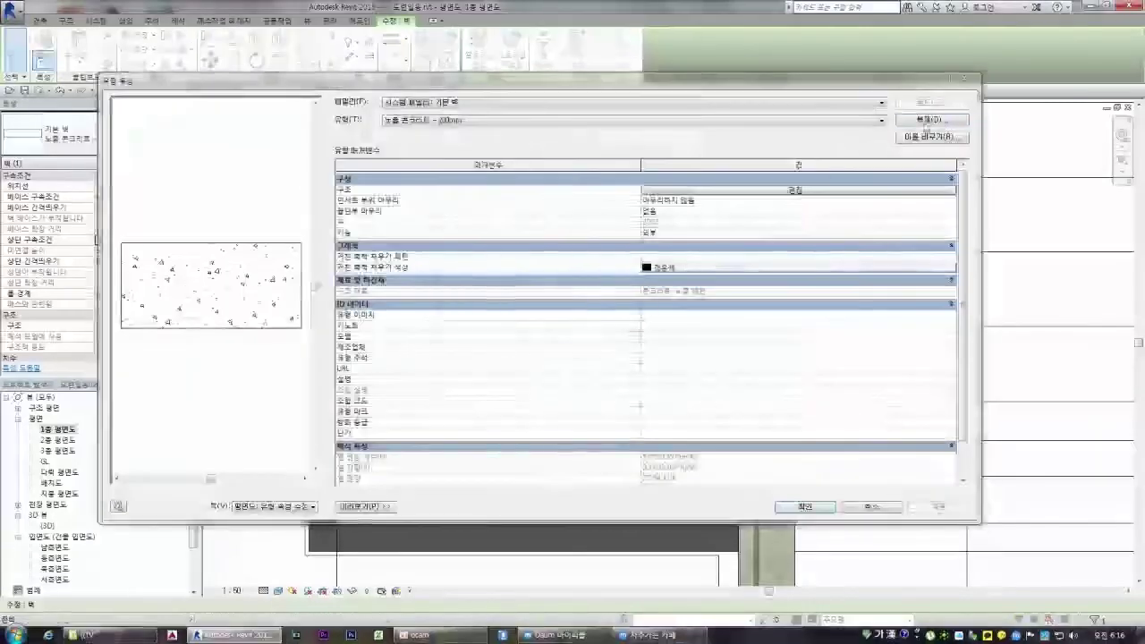
pyautogui.click(929, 119)
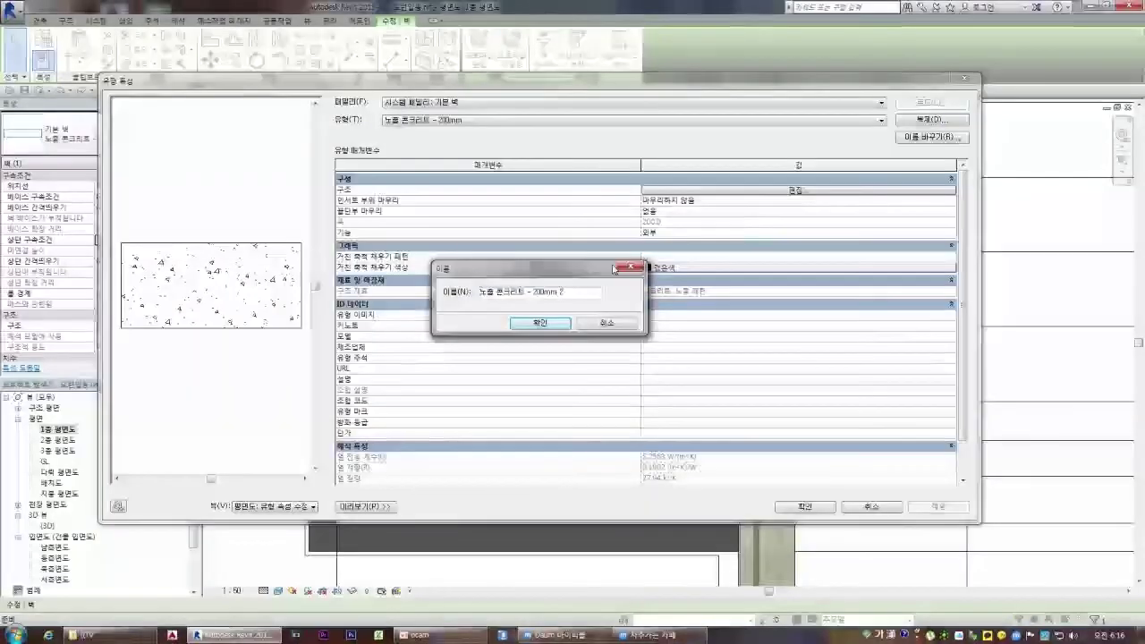
pyautogui.click(626, 268)
pyautogui.press('Escape')
pyautogui.press('Escape')
# - Match the outer side wall's type 화장실 타일 벽 - 200mm (외부 흰색 페인트) onto the split wall piece behind the toilet
pyautogui.scroll(-6, 494, 380)
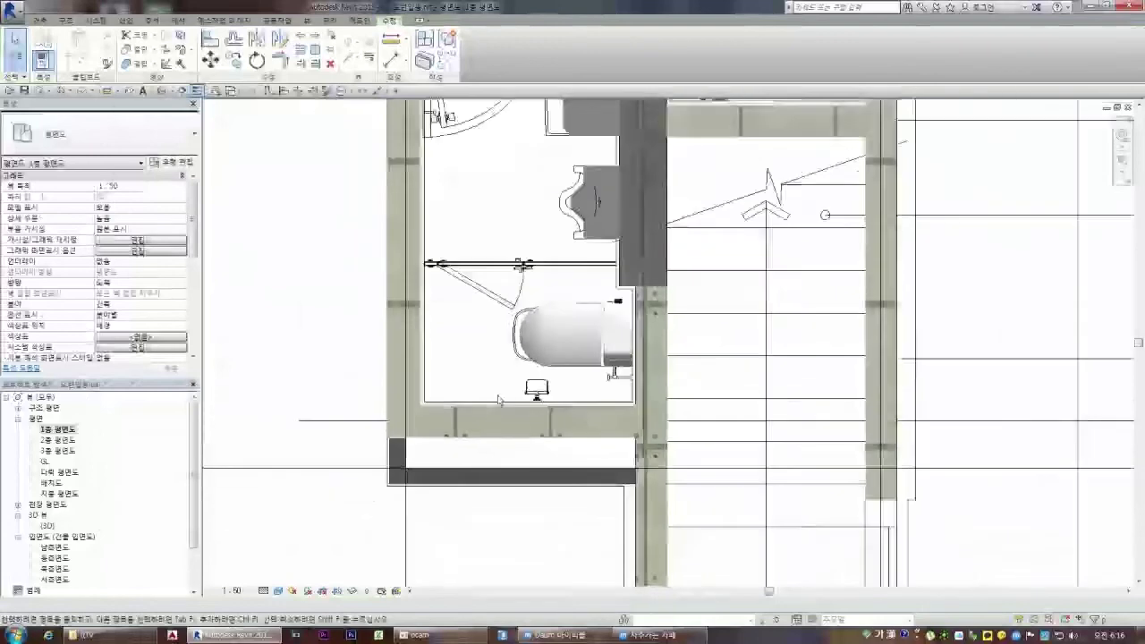
pyautogui.scroll(3, 468, 290)
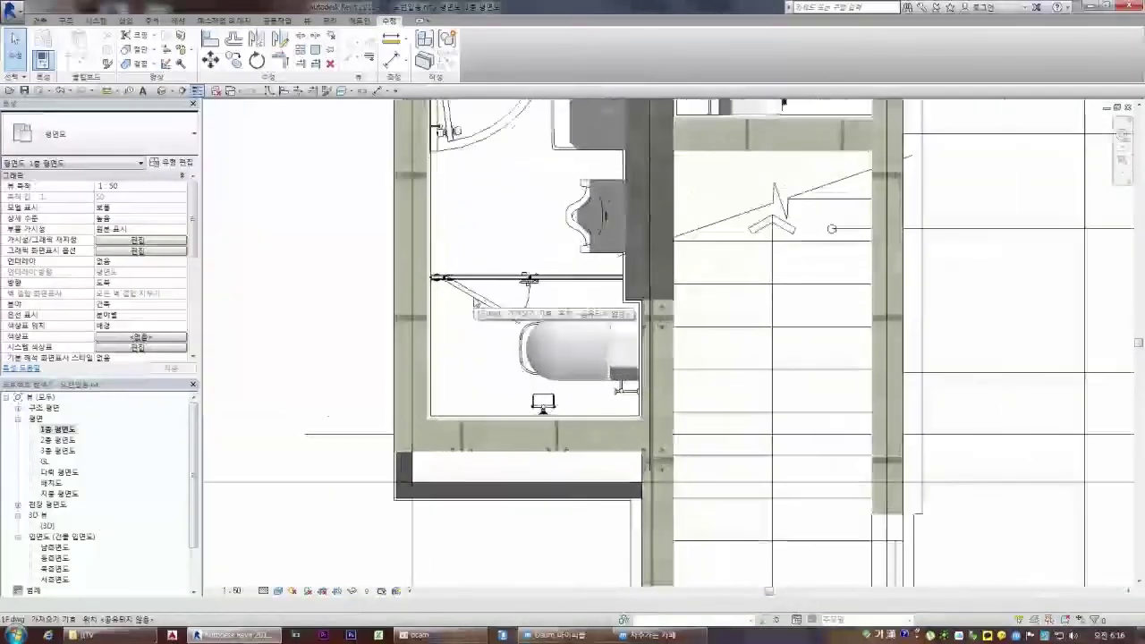
pyautogui.click(107, 62)
pyautogui.click(412, 228)
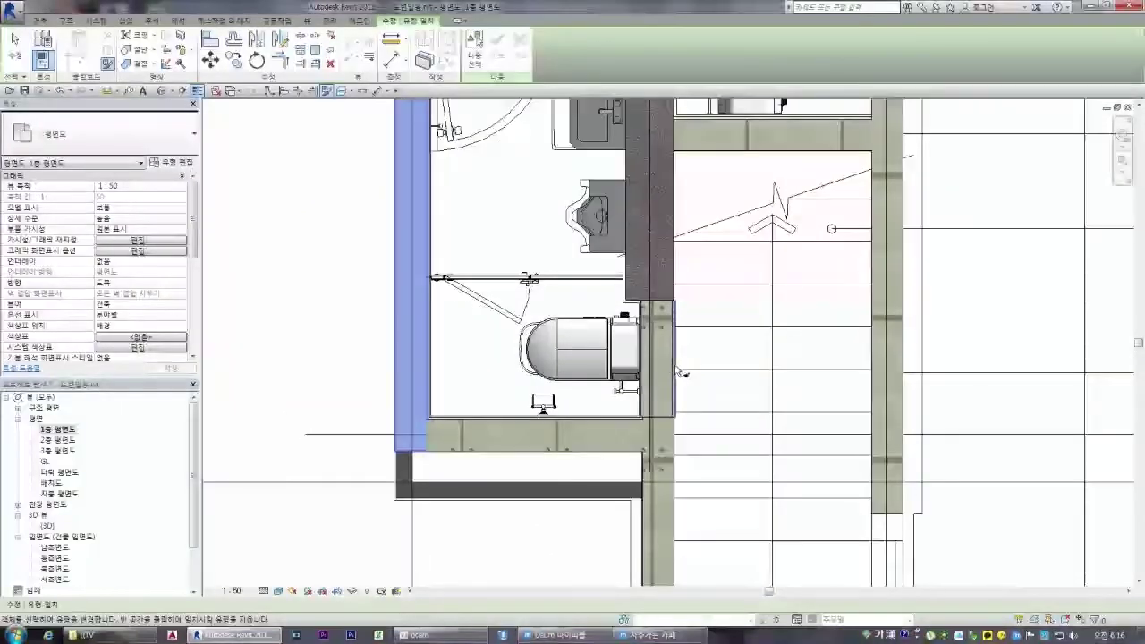
pyautogui.click(666, 375)
pyautogui.press('Escape')
# - Flip the wall piece behind the toilet so its tiled face is on the restroom side
pyautogui.scroll(5, 669, 374)
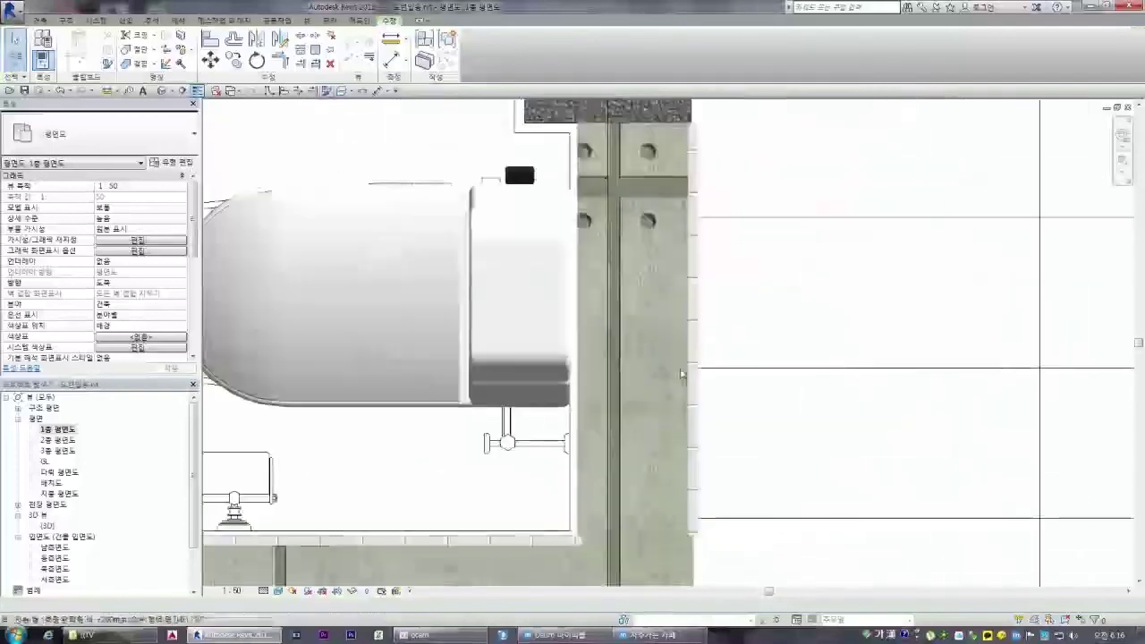
pyautogui.click(698, 333)
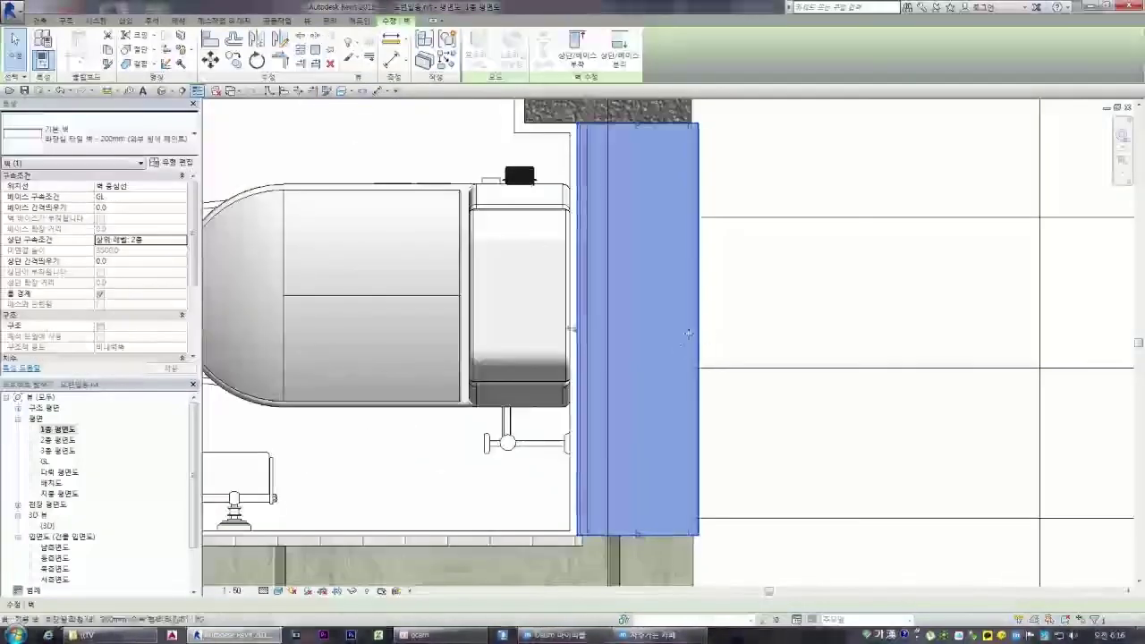
pyautogui.click(725, 387)
pyautogui.click(701, 384)
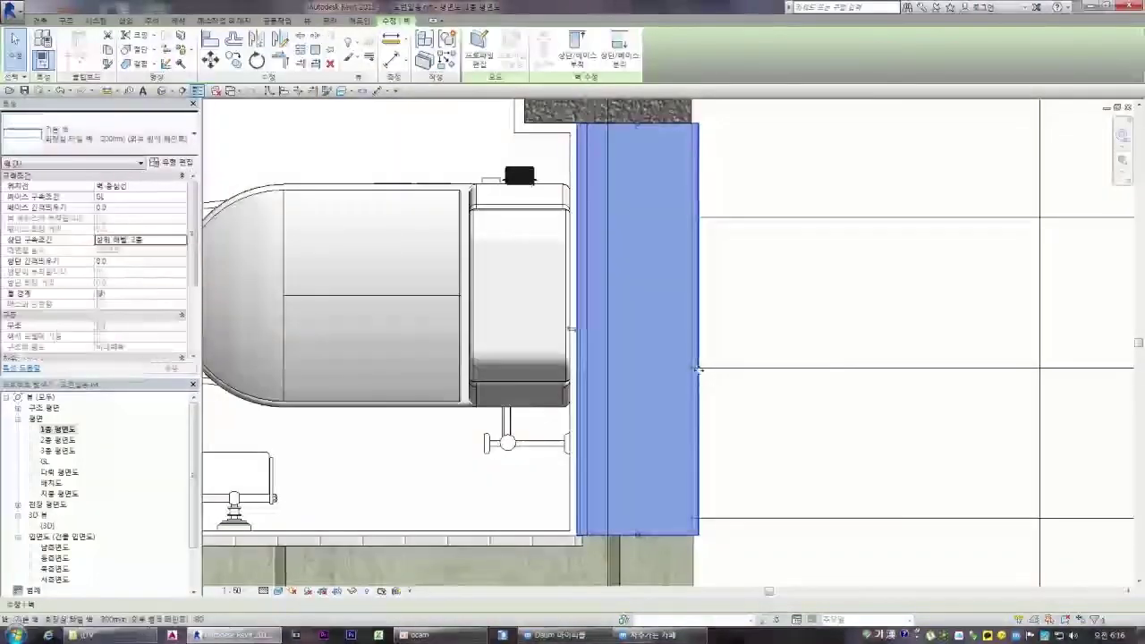
pyautogui.press('Escape')
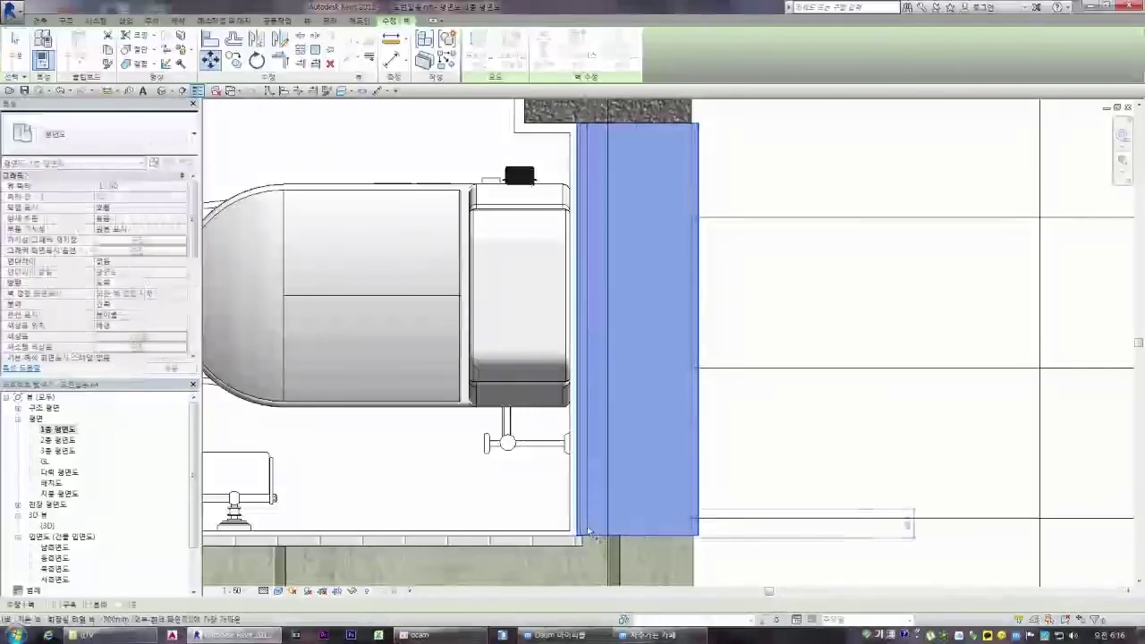
pyautogui.scroll(5, 581, 542)
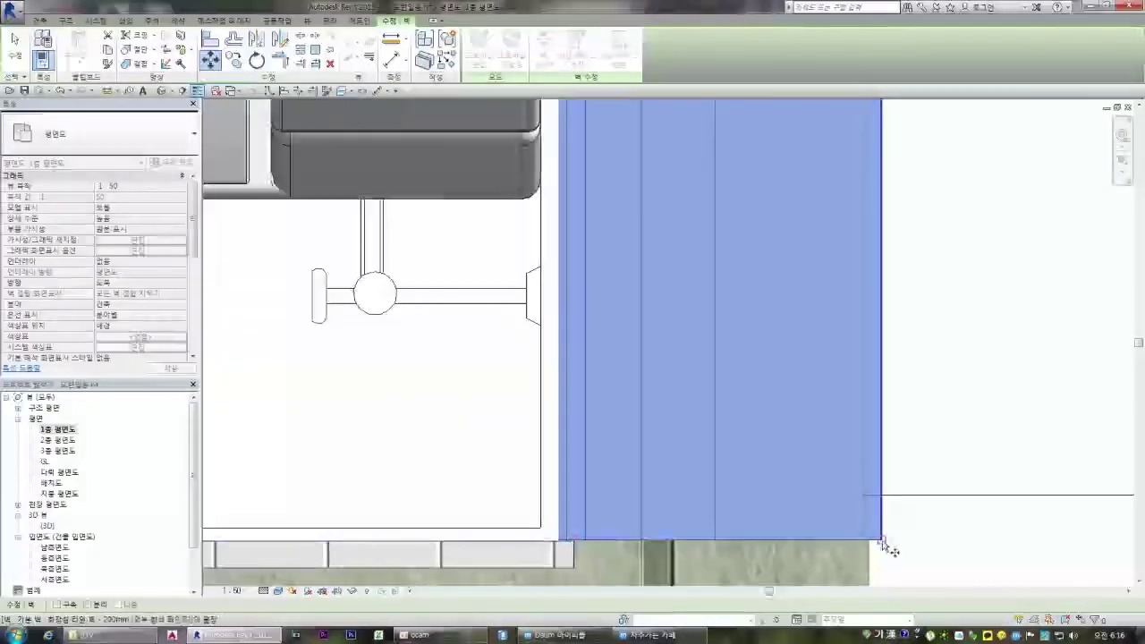
pyautogui.scroll(-6, 832, 541)
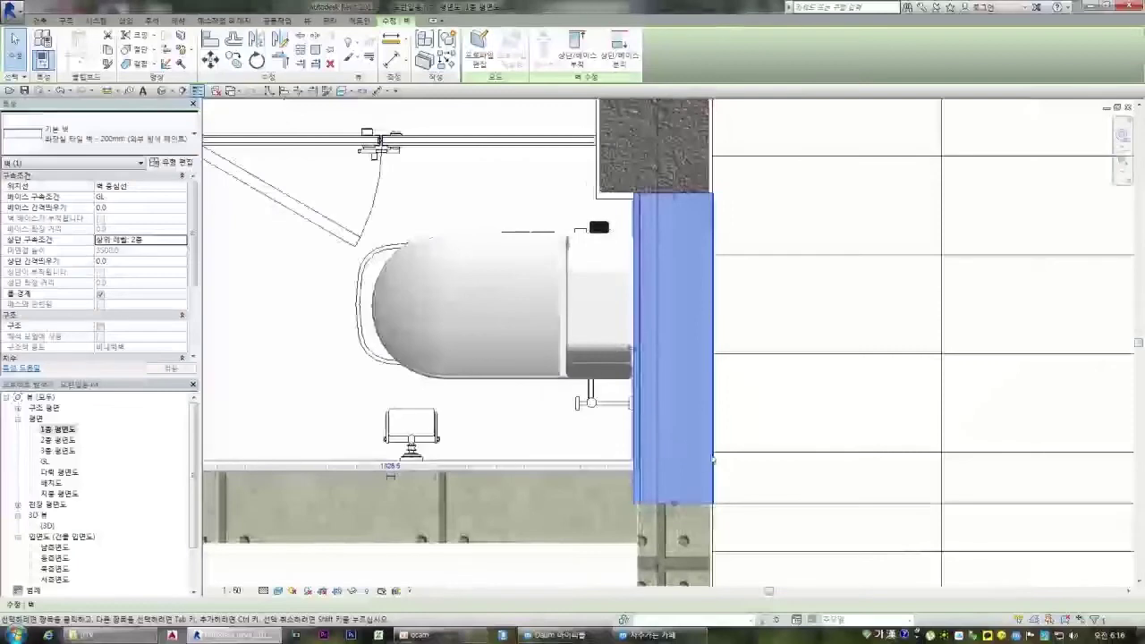
# - Flip the wall piece behind the toilet again so its tiled face is on the restroom side
pyautogui.press('Escape')
pyautogui.scroll(5, 703, 457)
pyautogui.scroll(-4, 700, 501)
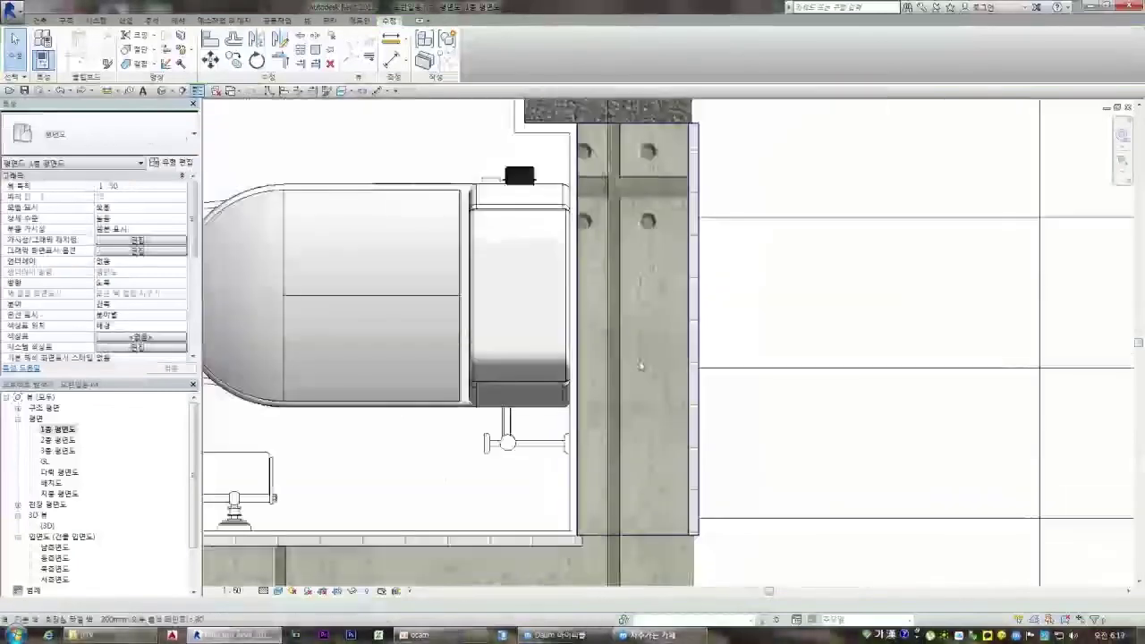
pyautogui.click(703, 329)
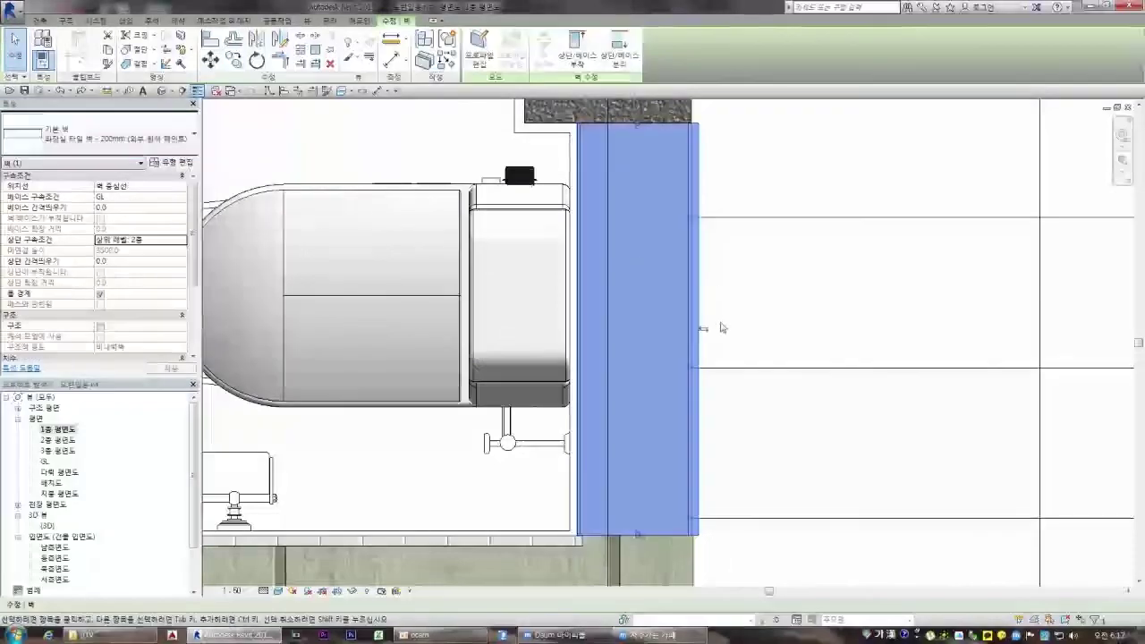
pyautogui.click(718, 331)
pyautogui.click(705, 331)
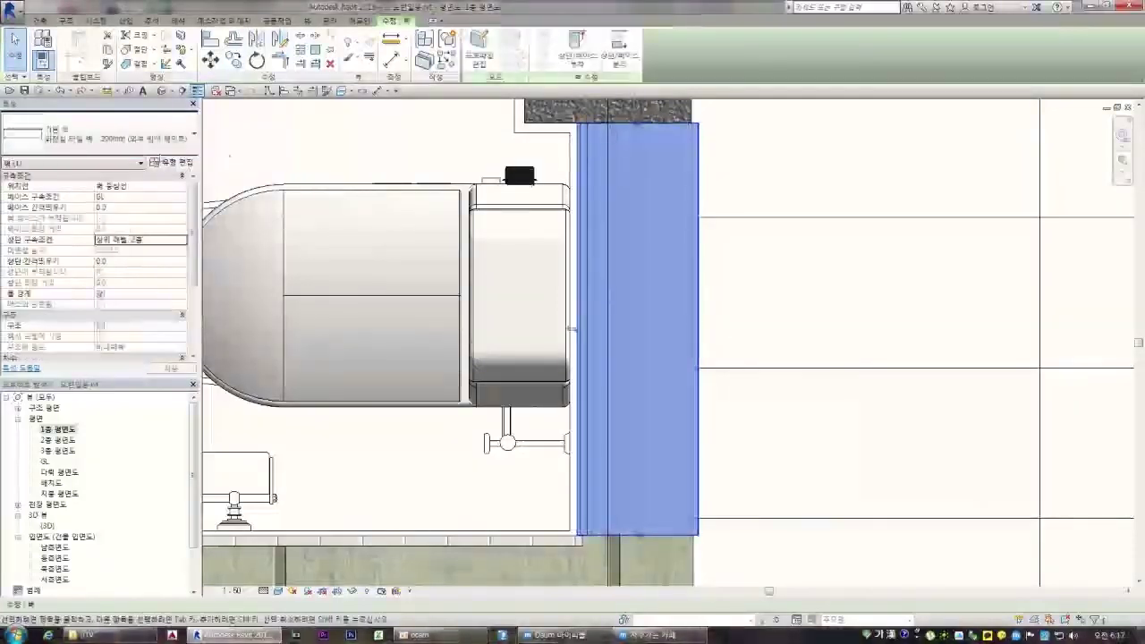
# - Duplicate the wall's type as 화장실 타일 벽 - 200mm (외부 노출 콘크리트)
pyautogui.click(170, 163)
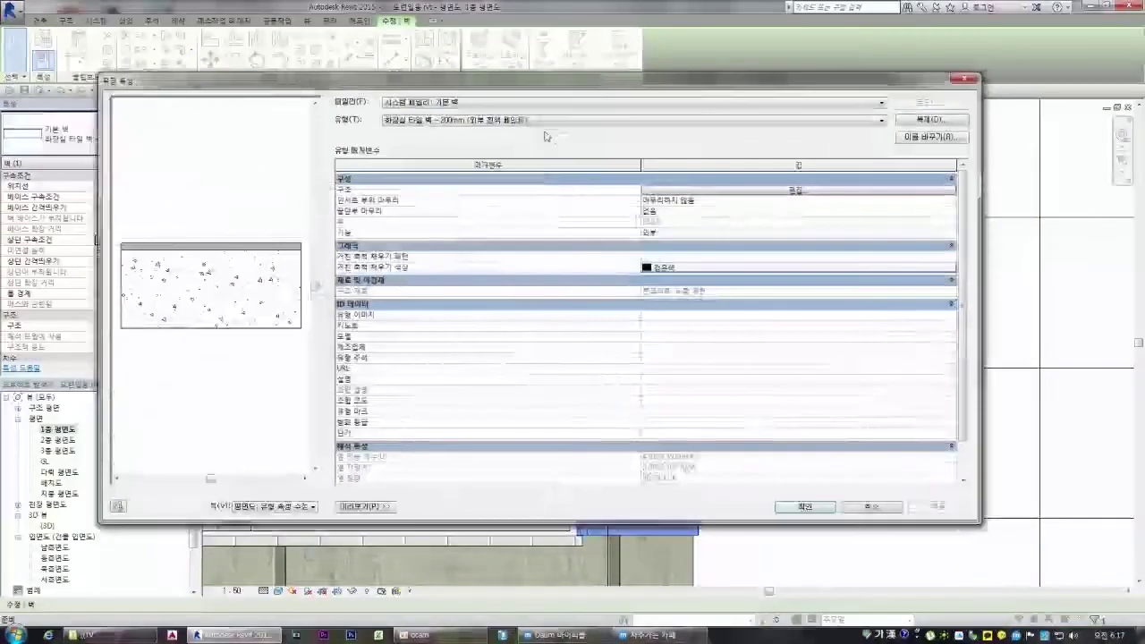
pyautogui.click(921, 126)
pyautogui.moveTo(553, 292); pyautogui.dragTo(597, 293)
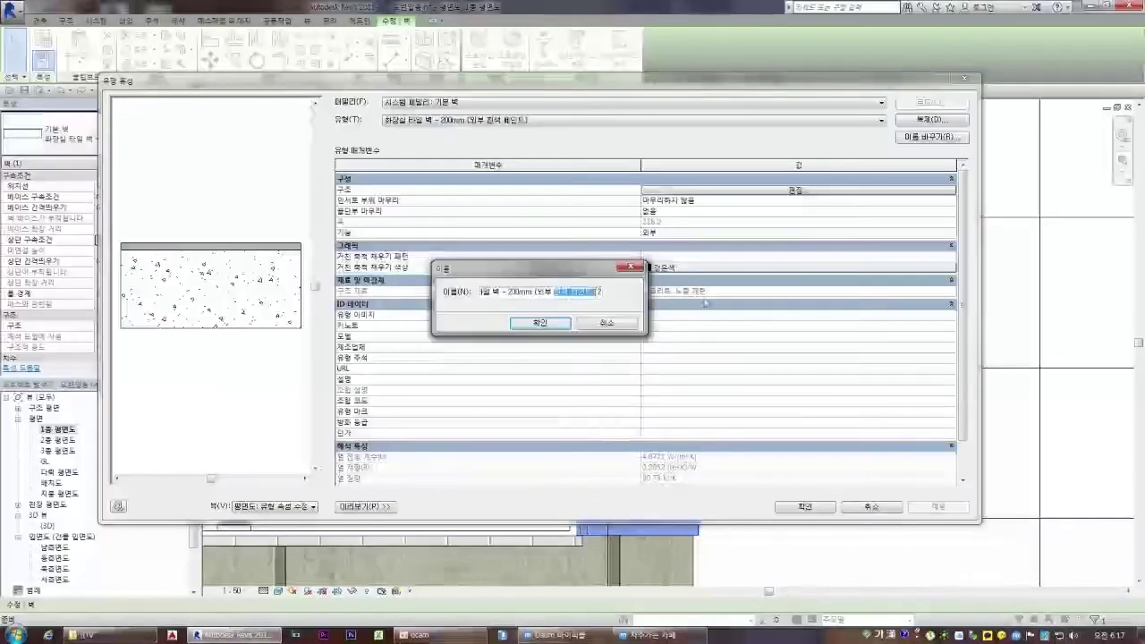
pyautogui.write('노출 콘크리트')
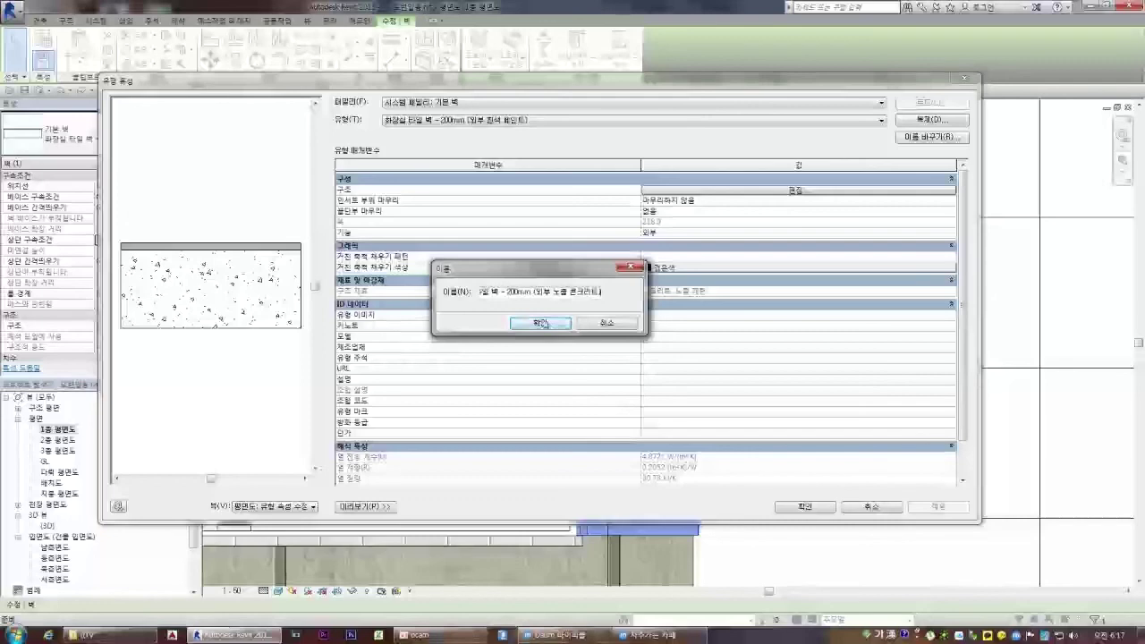
pyautogui.click(542, 322)
# - Delete the white paint layer 마감재 2 [5] from the new wall type's structure and apply the type changes
pyautogui.click(649, 189)
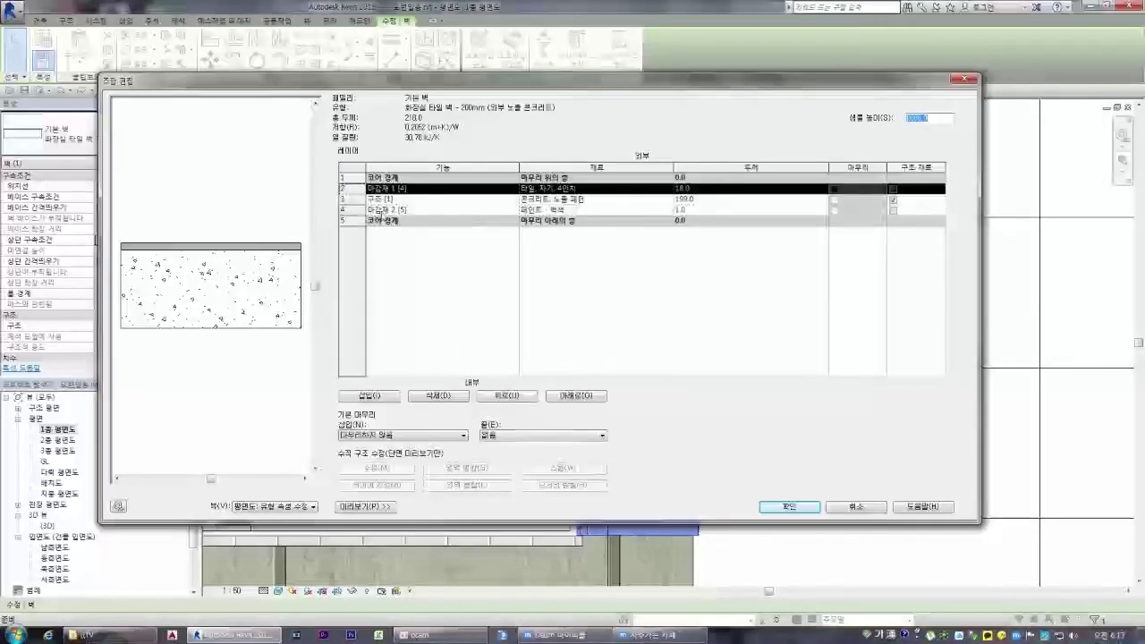
pyautogui.click(352, 210)
pyautogui.click(438, 395)
pyautogui.click(720, 200)
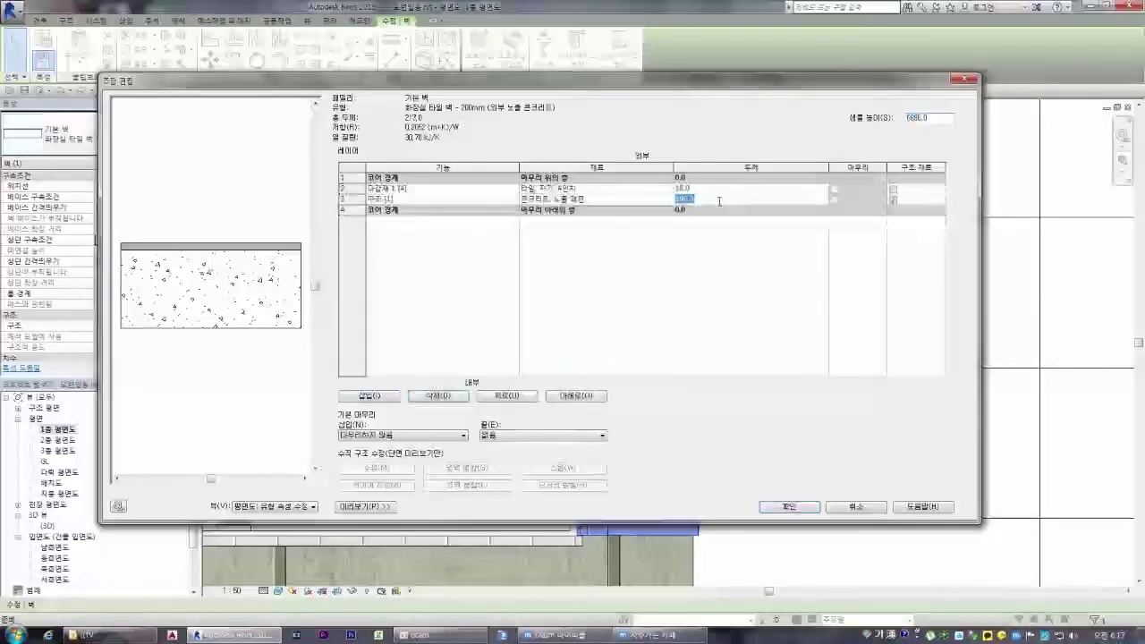
pyautogui.click(789, 506)
pyautogui.click(756, 506)
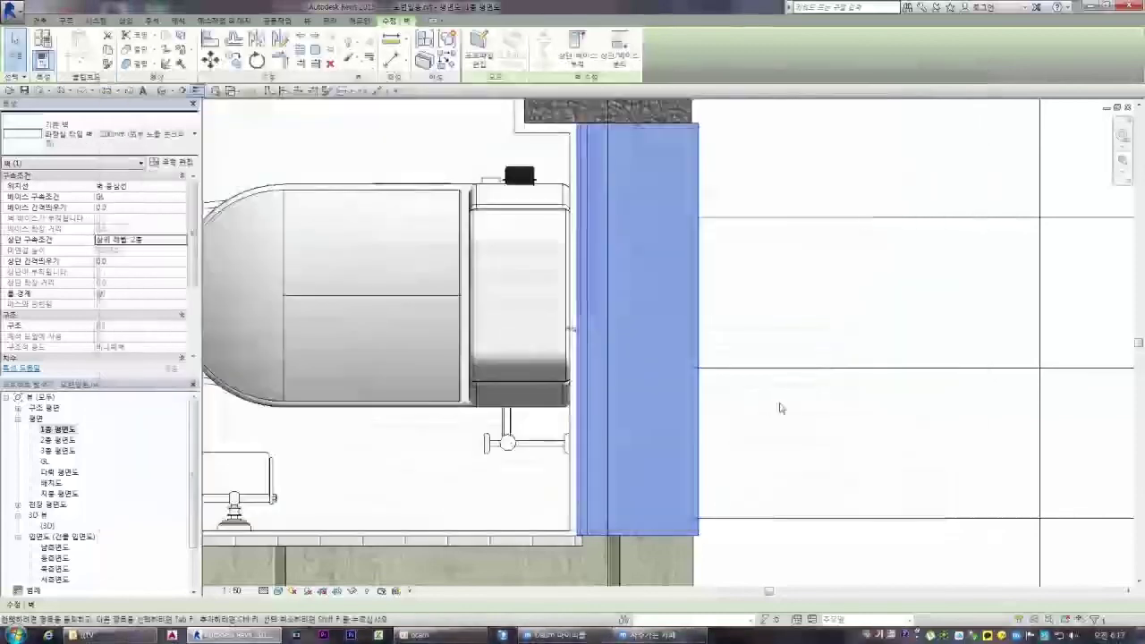
# - Set the location line of the wall behind the toilet to 마감면: 내부, after trying 마감면: 외부
pyautogui.click(578, 328)
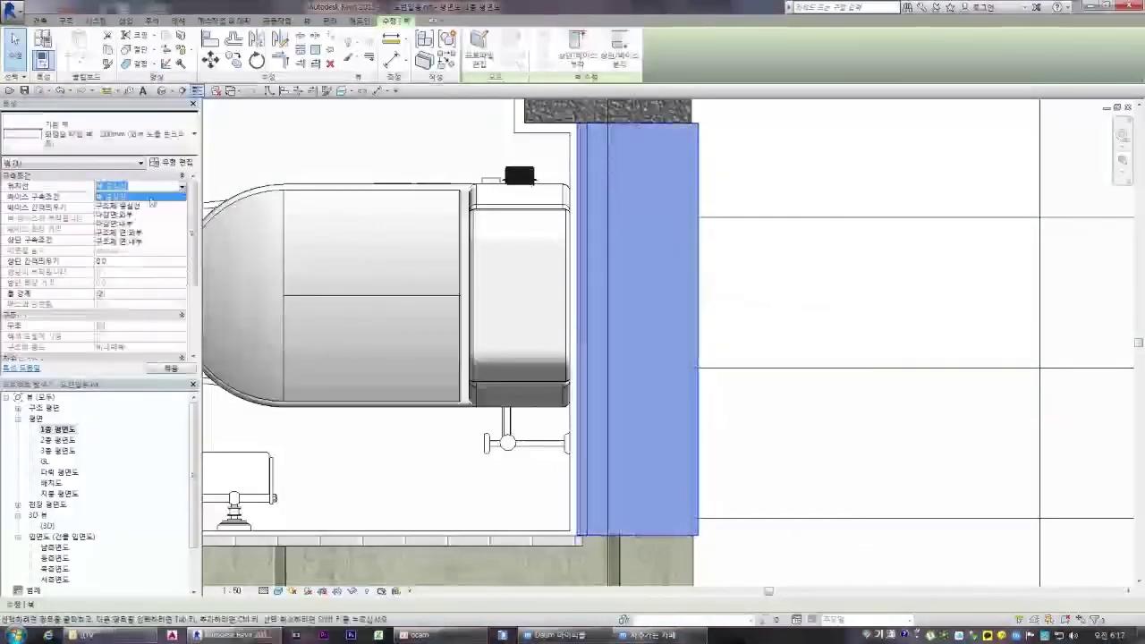
pyautogui.click(183, 189)
pyautogui.click(125, 215)
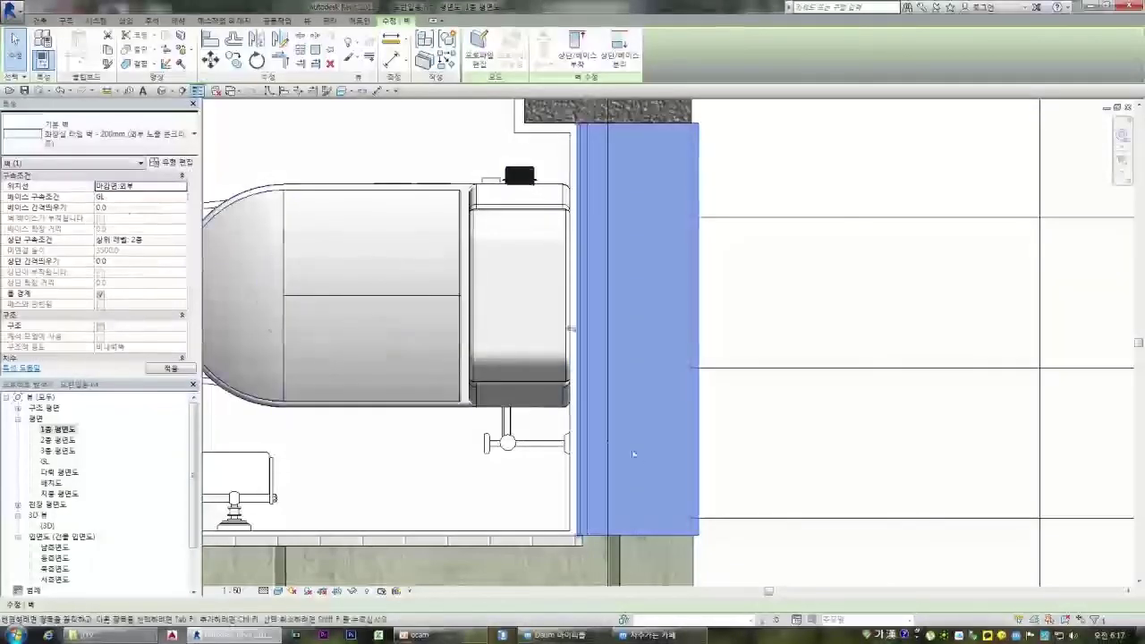
pyautogui.click(143, 189)
pyautogui.click(126, 228)
pyautogui.click(712, 556)
pyautogui.click(713, 541)
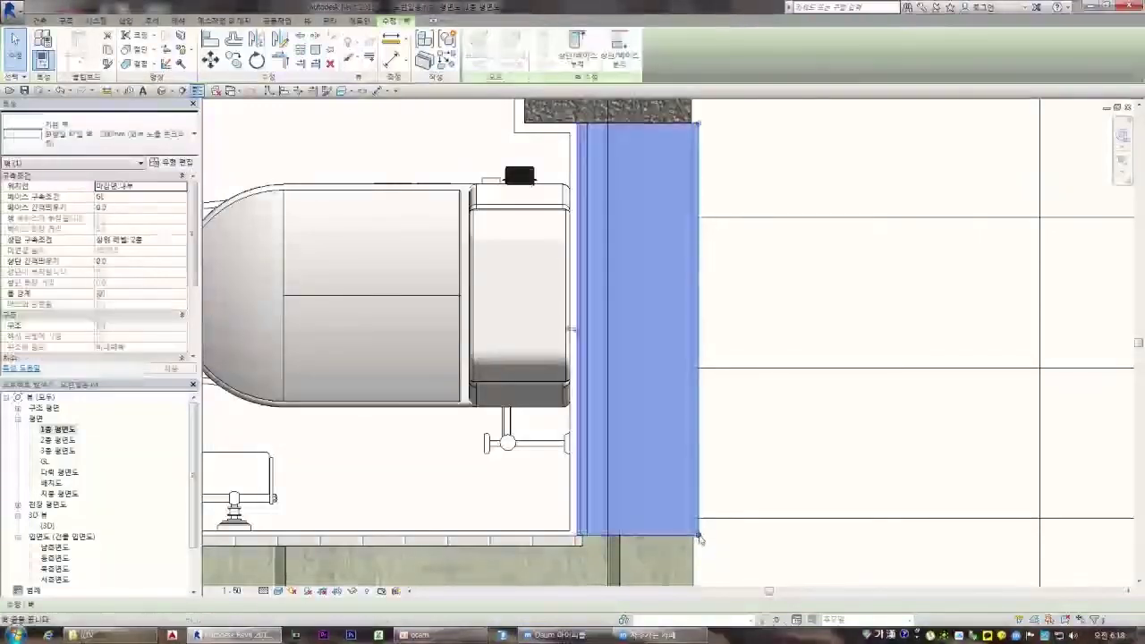
pyautogui.click(659, 500)
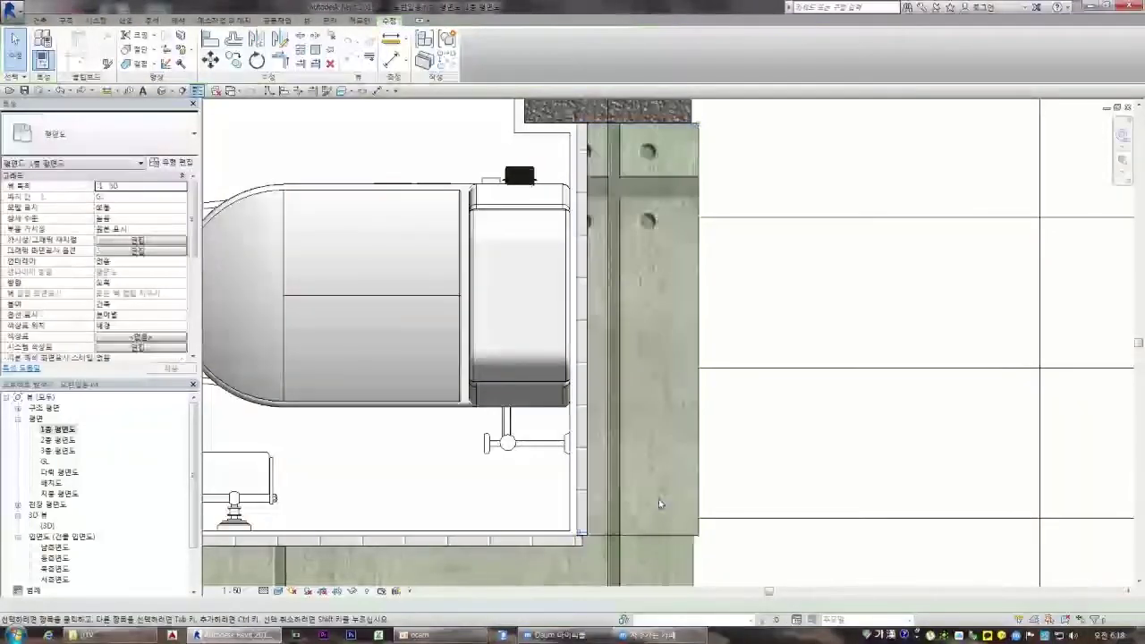
# - Split the wall behind the toilet about 60 mm above its joint with the restroom's end wall
pyautogui.click(696, 535)
pyautogui.scroll(2, 696, 538)
pyautogui.click(741, 548)
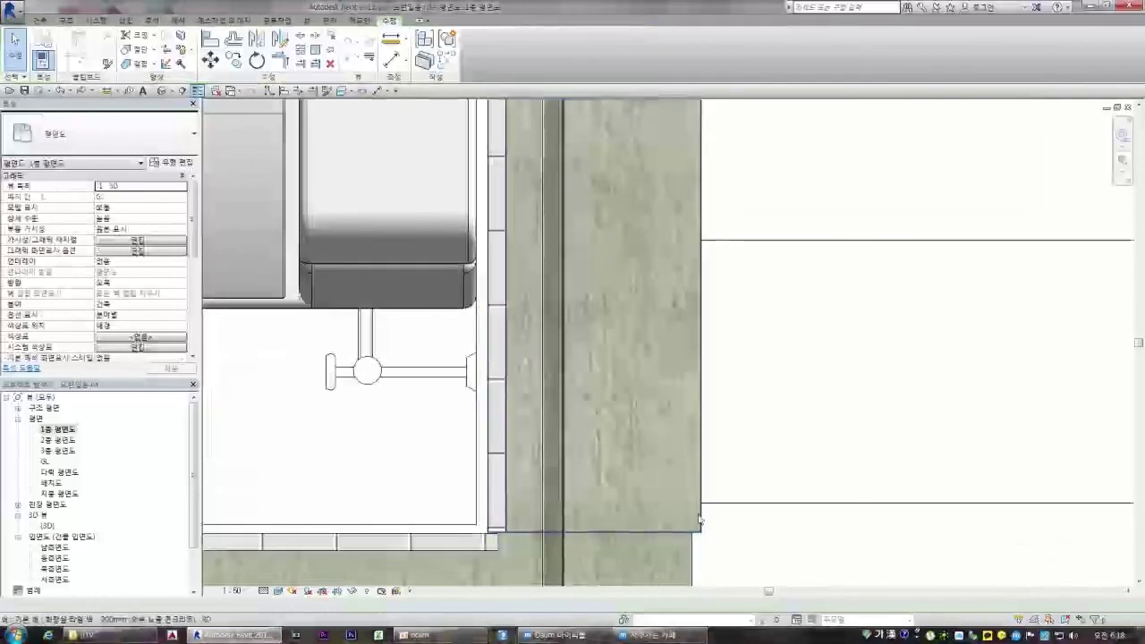
pyautogui.click(698, 526)
pyautogui.scroll(-2, 551, 458)
pyautogui.click(488, 275)
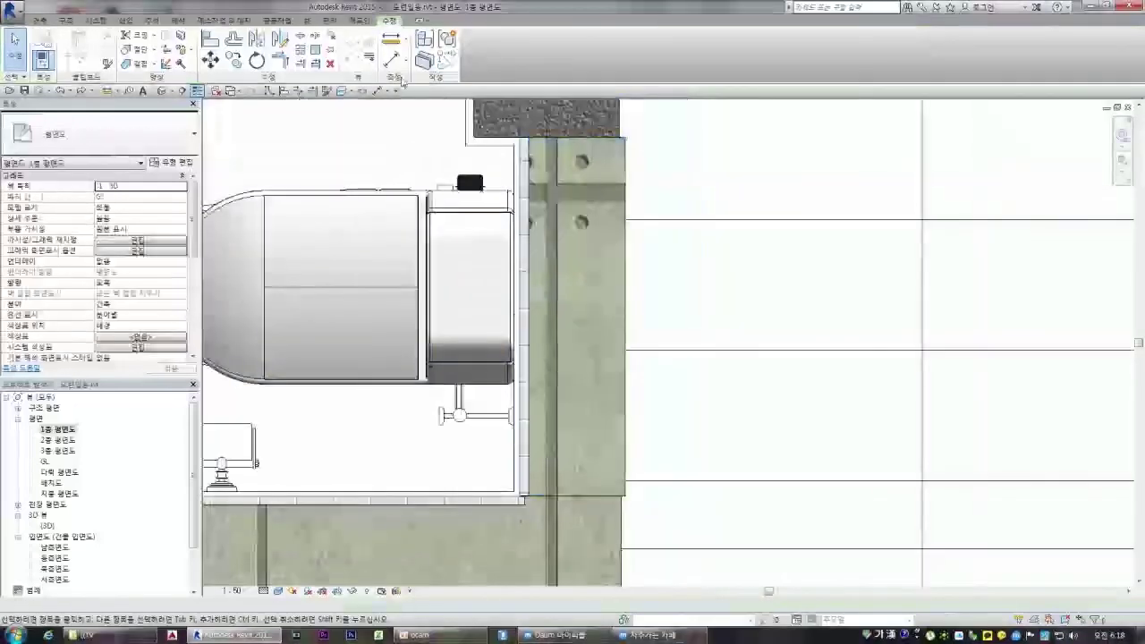
pyautogui.click(627, 307)
pyautogui.click(299, 37)
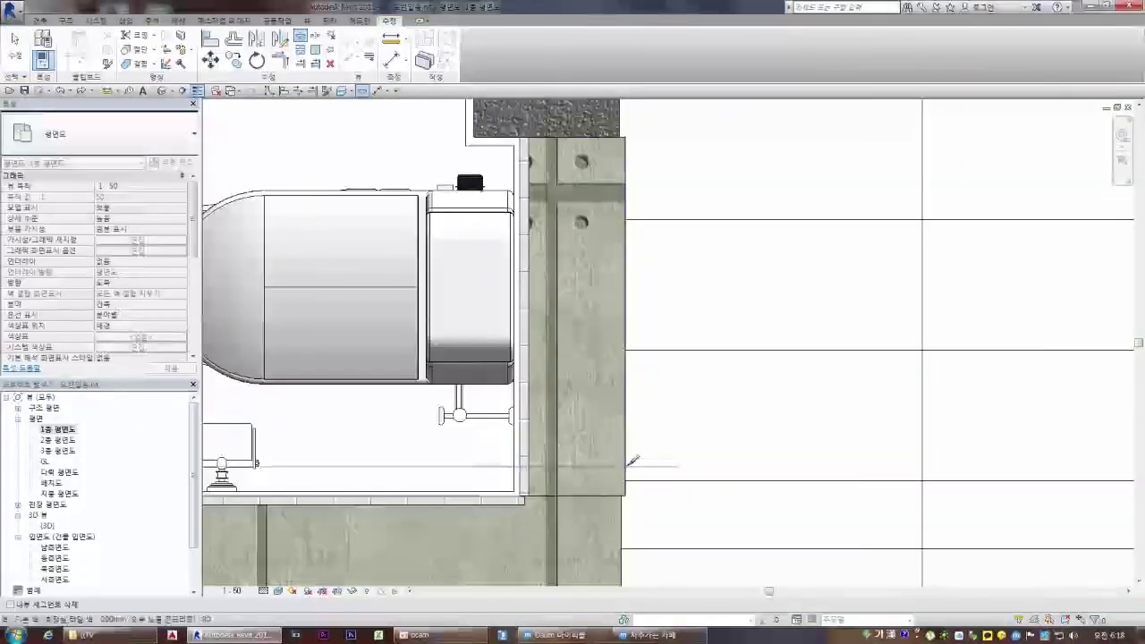
pyautogui.click(623, 467)
pyautogui.press('Escape')
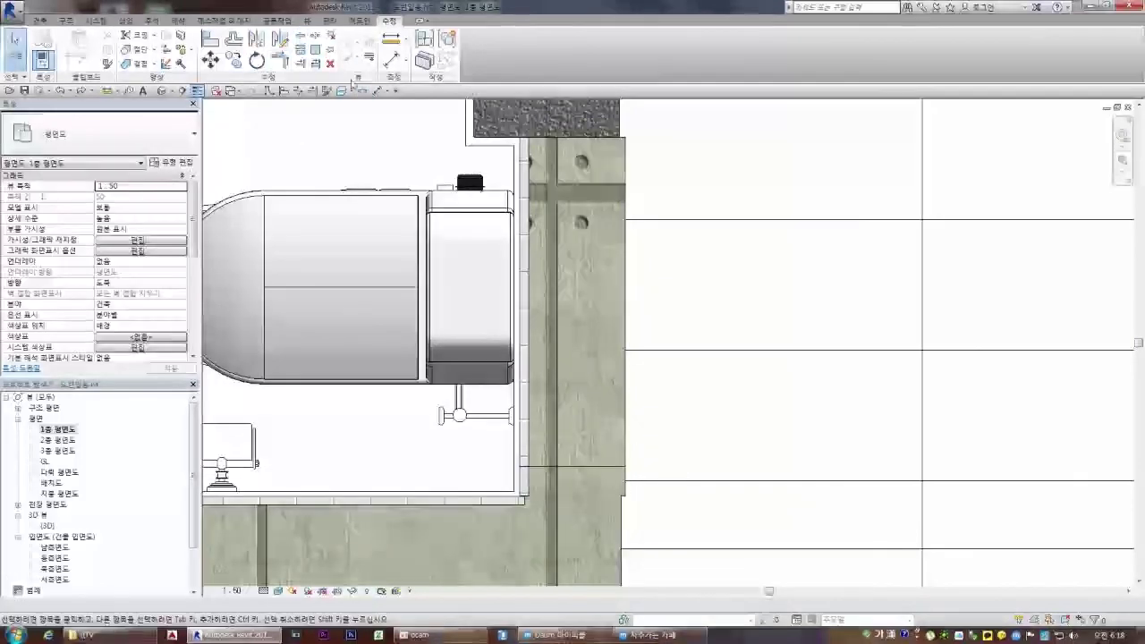
# - Split the wall again about 240 mm above the end-wall joint and delete the two pieces below the cut
pyautogui.click(301, 37)
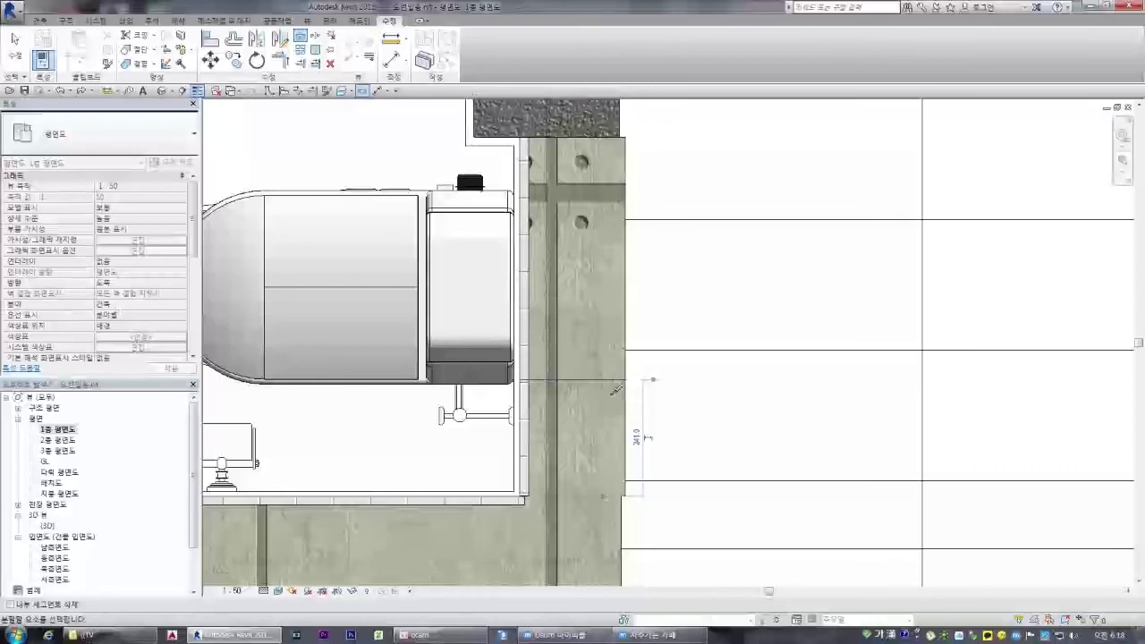
pyautogui.click(615, 389)
pyautogui.press('Escape')
pyautogui.click(624, 417)
pyautogui.press('Delete')
pyautogui.click(626, 475)
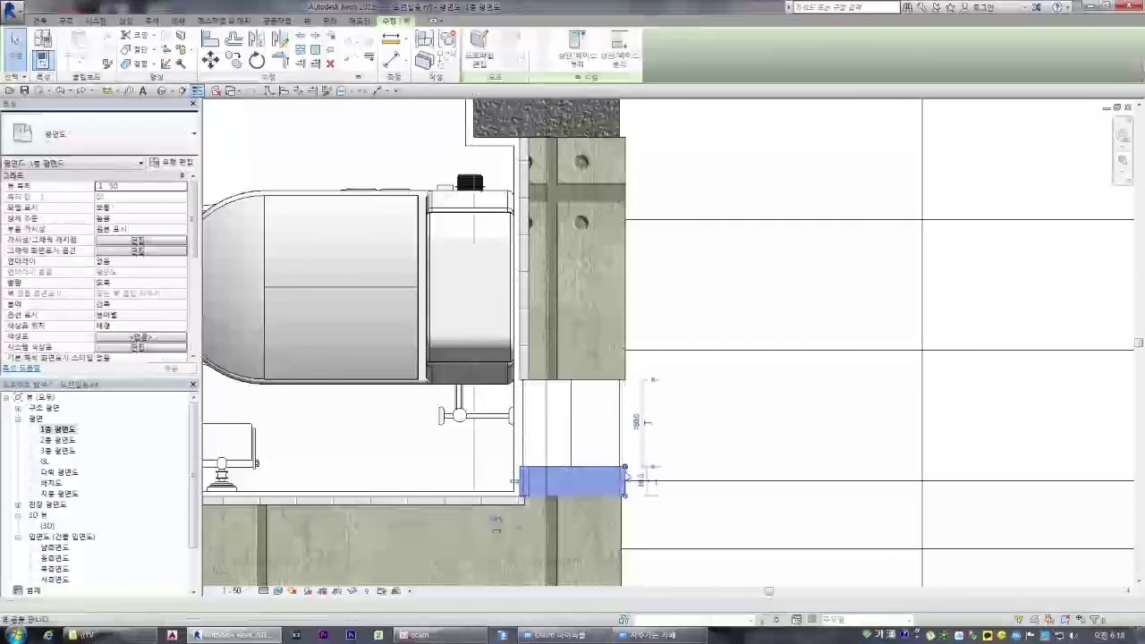
pyautogui.press('Delete')
pyautogui.click(612, 380)
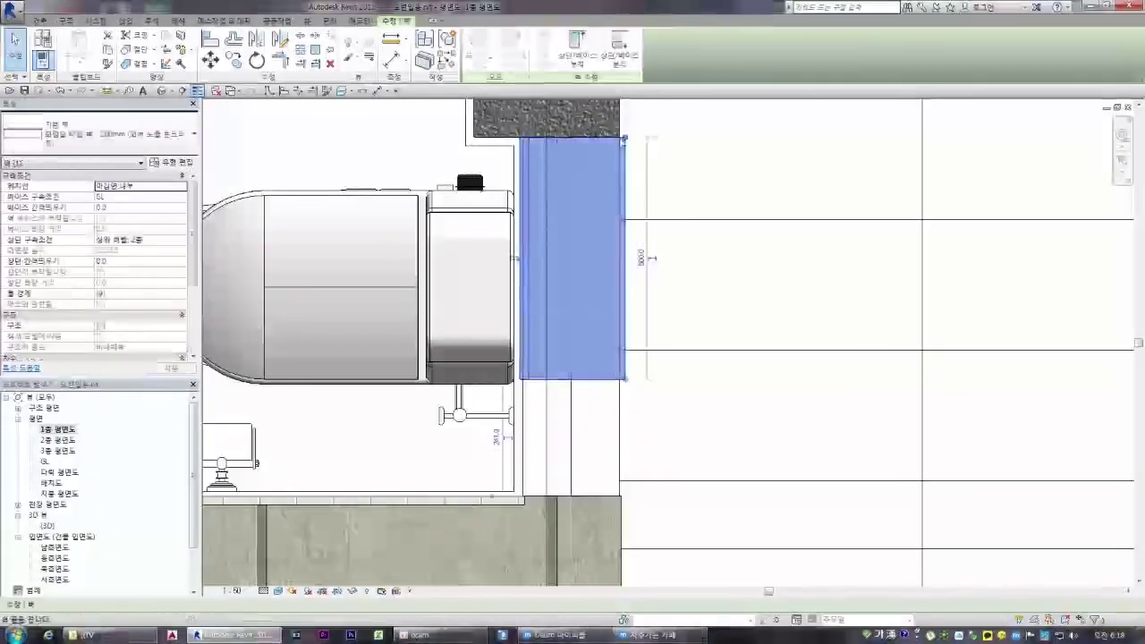
pyautogui.click(210, 59)
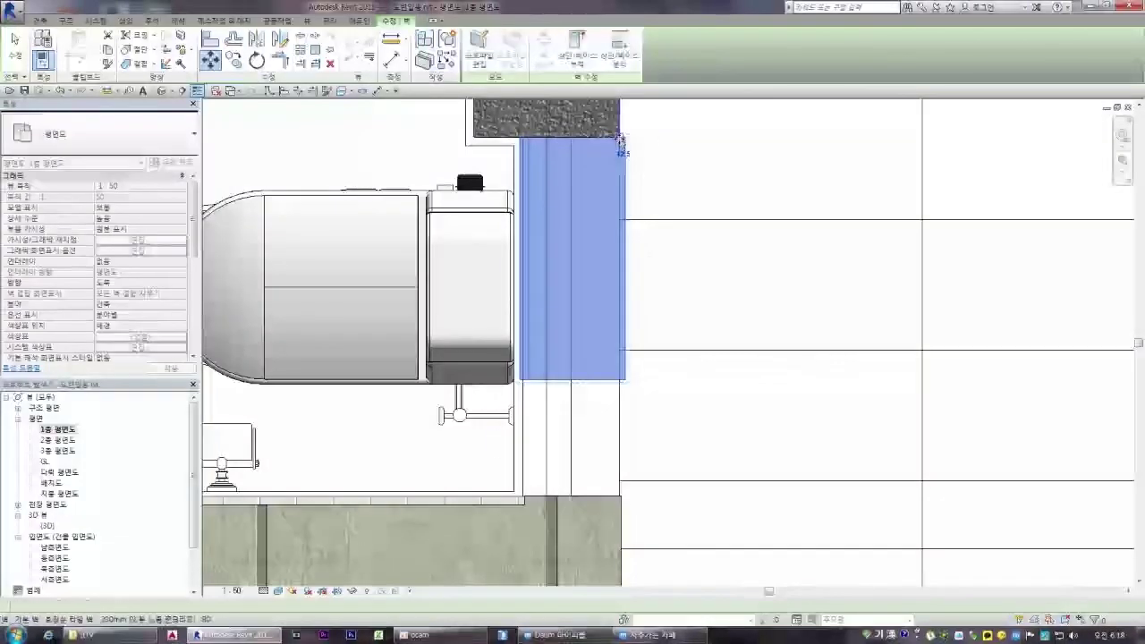
pyautogui.click(620, 143)
pyautogui.press('Escape')
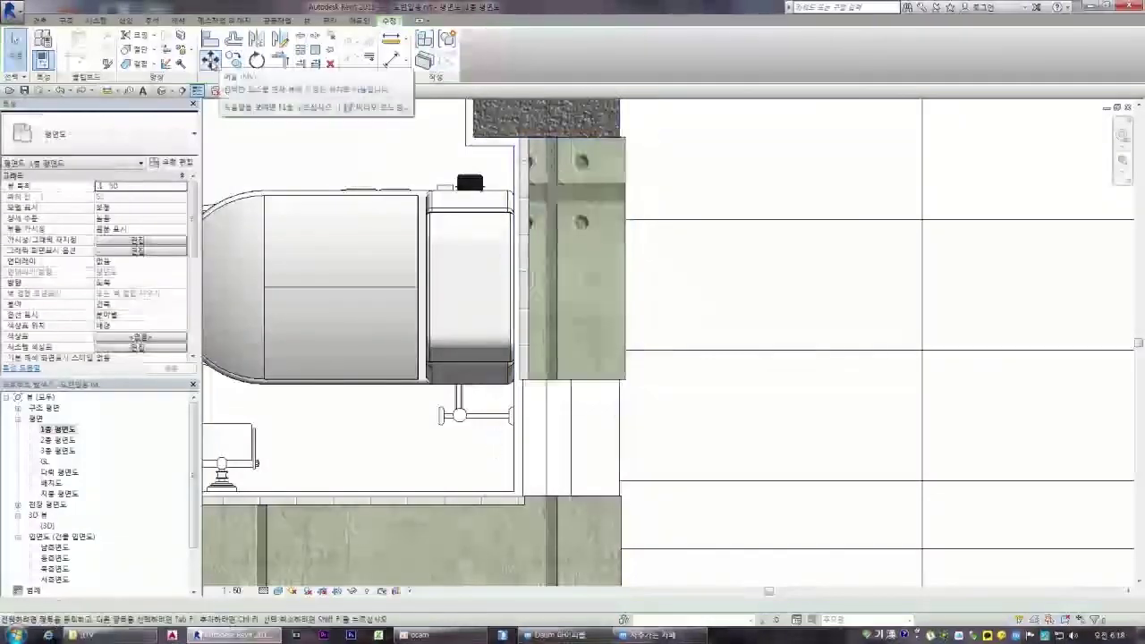
# - Split the remaining wall piece near its middle and delete the upper half beside the dark wall
pyautogui.click(301, 37)
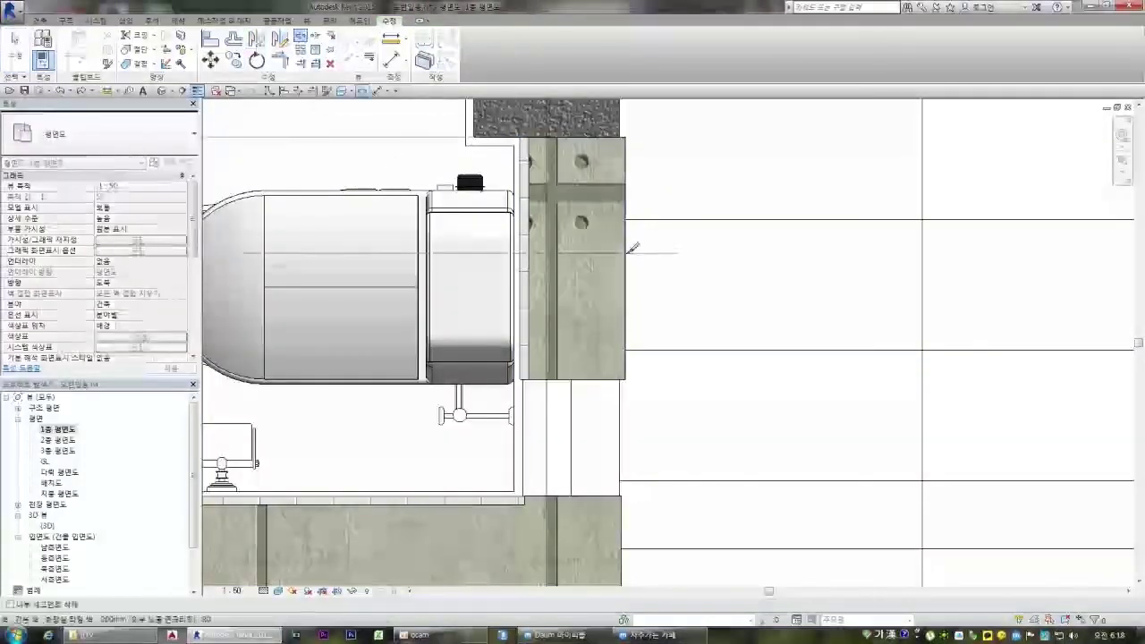
pyautogui.press('Escape')
pyautogui.click(626, 246)
pyautogui.press('Delete')
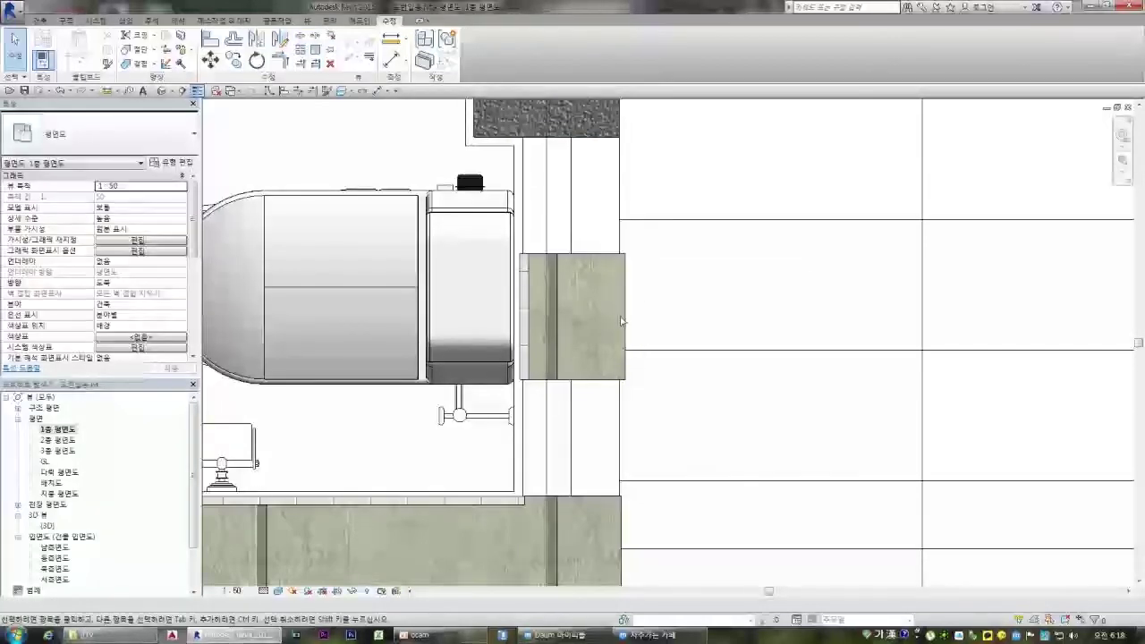
# - Move the short wall piece down so its outer corner meets the outer corner of the stair-side wall below
pyautogui.click(623, 319)
pyautogui.press('m')
pyautogui.press('v')
pyautogui.click(625, 380)
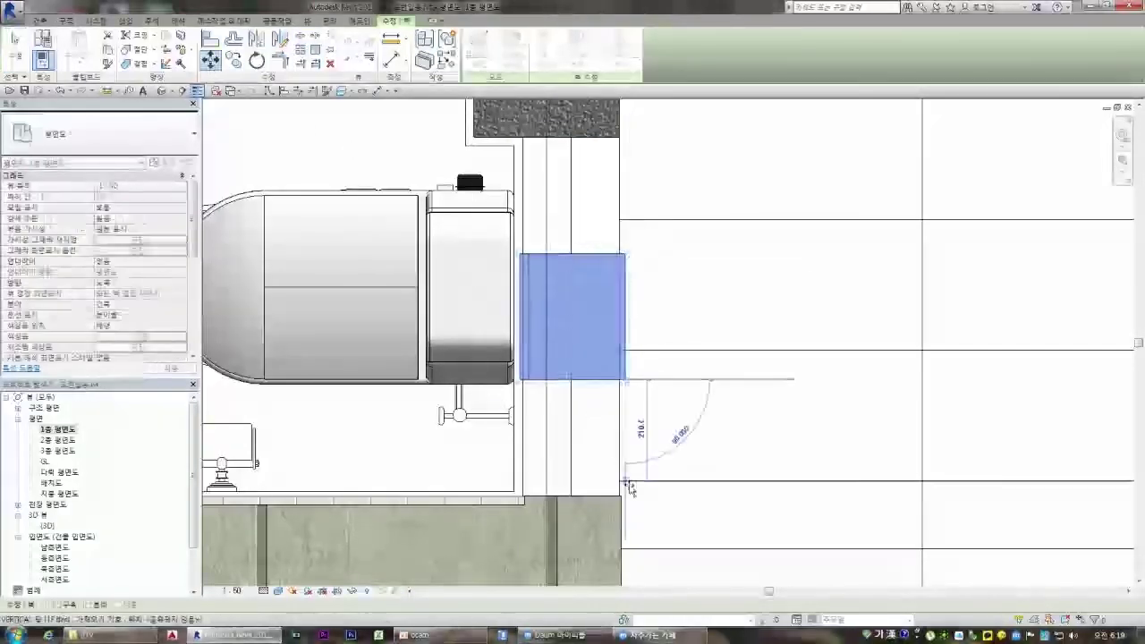
pyautogui.click(624, 498)
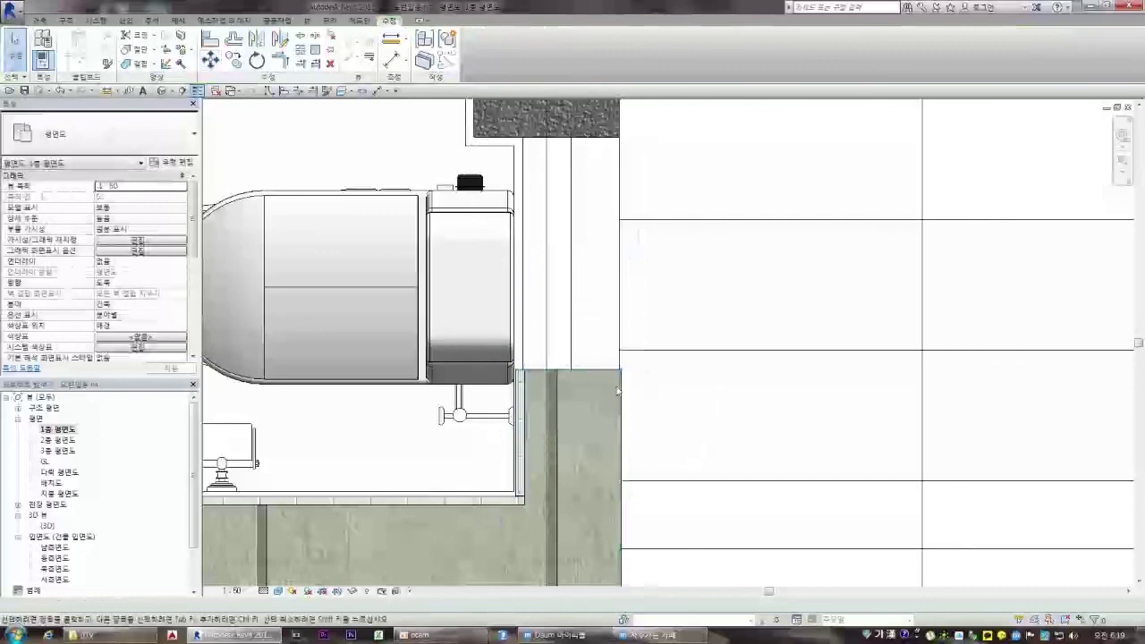
# - Try to stretch the moved wall piece up to the end of the dark wall behind the sinks
pyautogui.click(588, 374)
pyautogui.moveTo(622, 371); pyautogui.dragTo(621, 136)
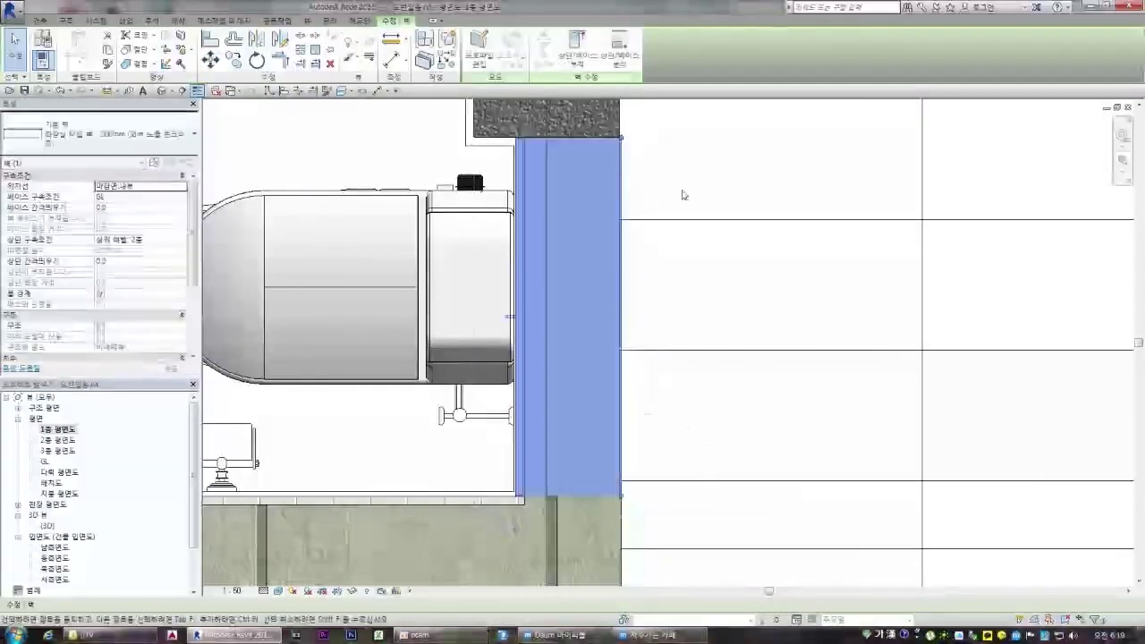
pyautogui.click(646, 174)
pyautogui.scroll(-3, 591, 429)
pyautogui.scroll(-1, 601, 418)
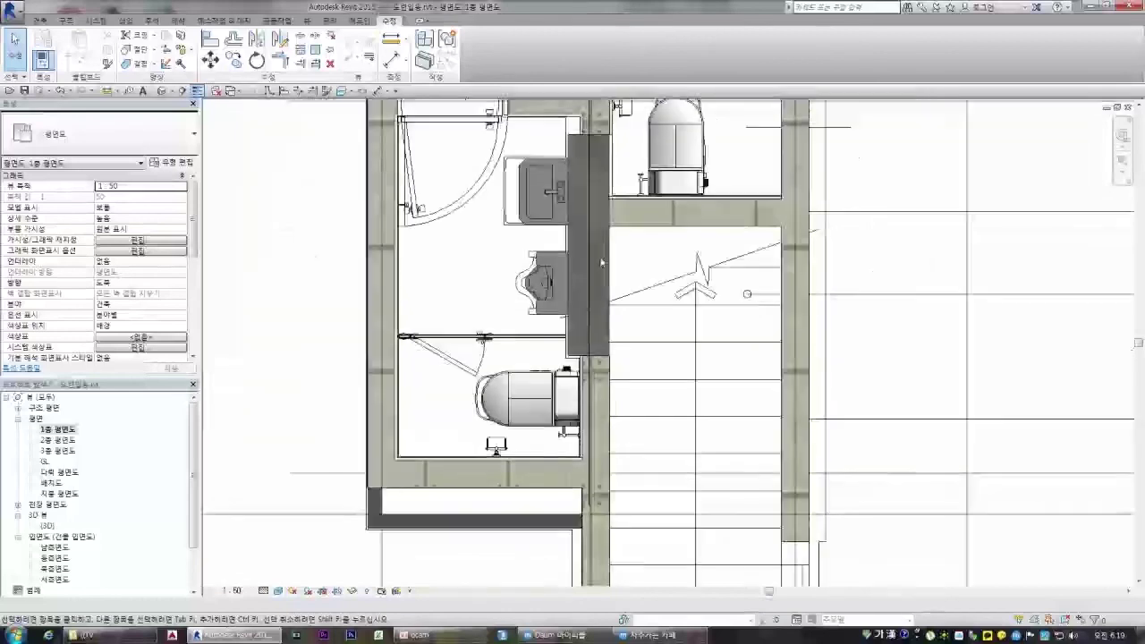
pyautogui.scroll(3, 597, 425)
pyautogui.scroll(1, 589, 488)
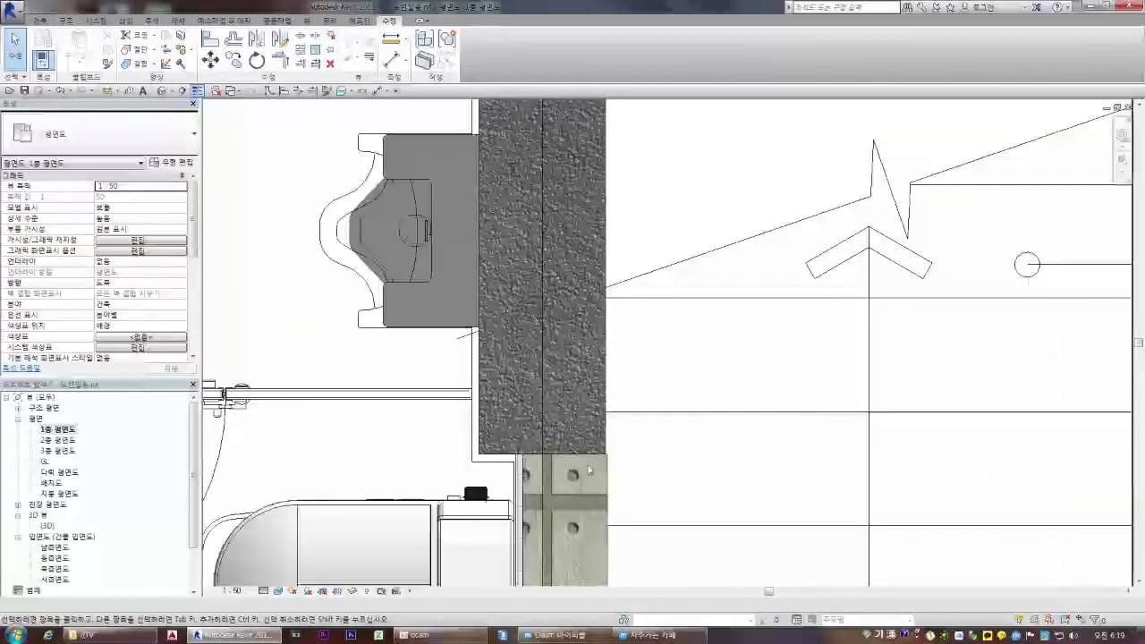
pyautogui.hotkey('ctrl', 'z')
# - Extend the moved wall piece up to the end face of the dark wall with the Trim/Extend tool
pyautogui.scroll(-2, 605, 426)
pyautogui.scroll(2, 615, 384)
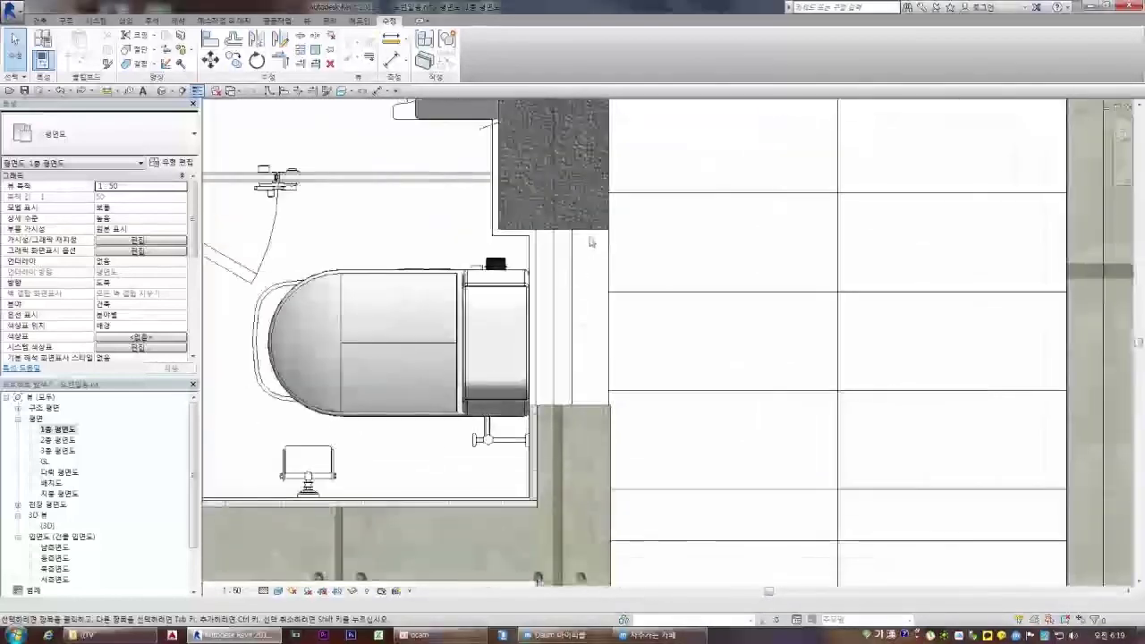
pyautogui.click(301, 63)
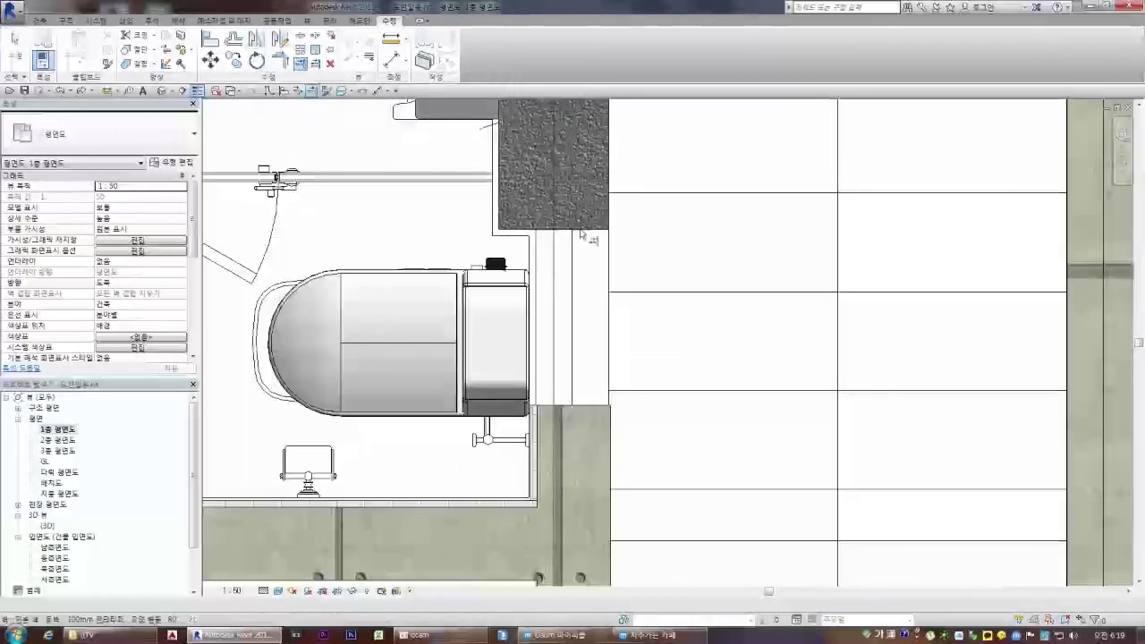
pyautogui.scroll(3, 576, 187)
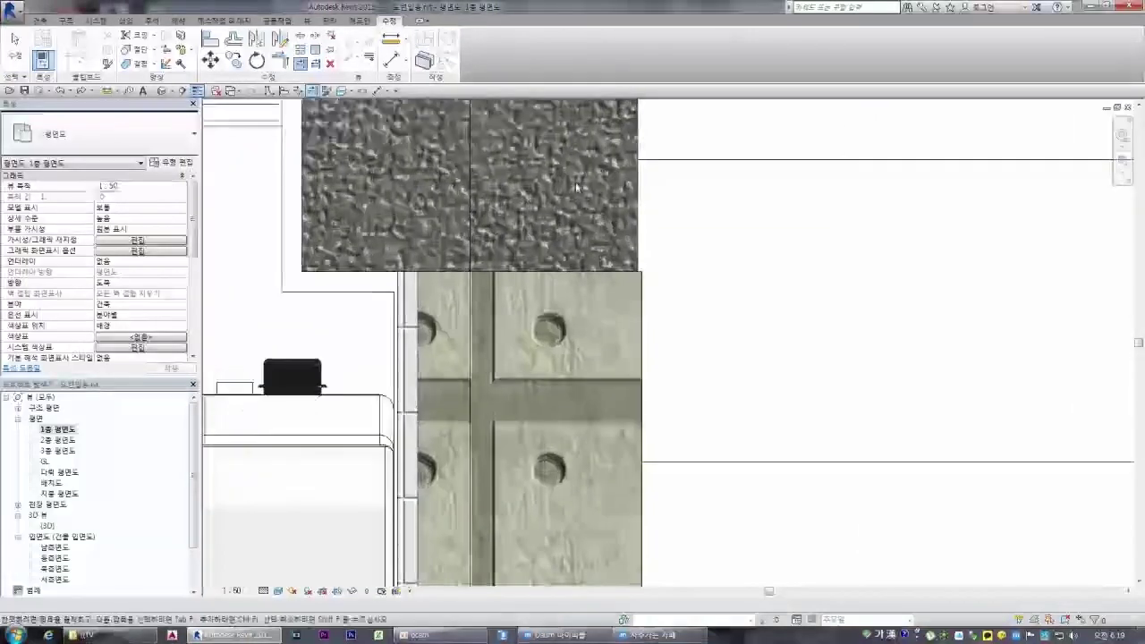